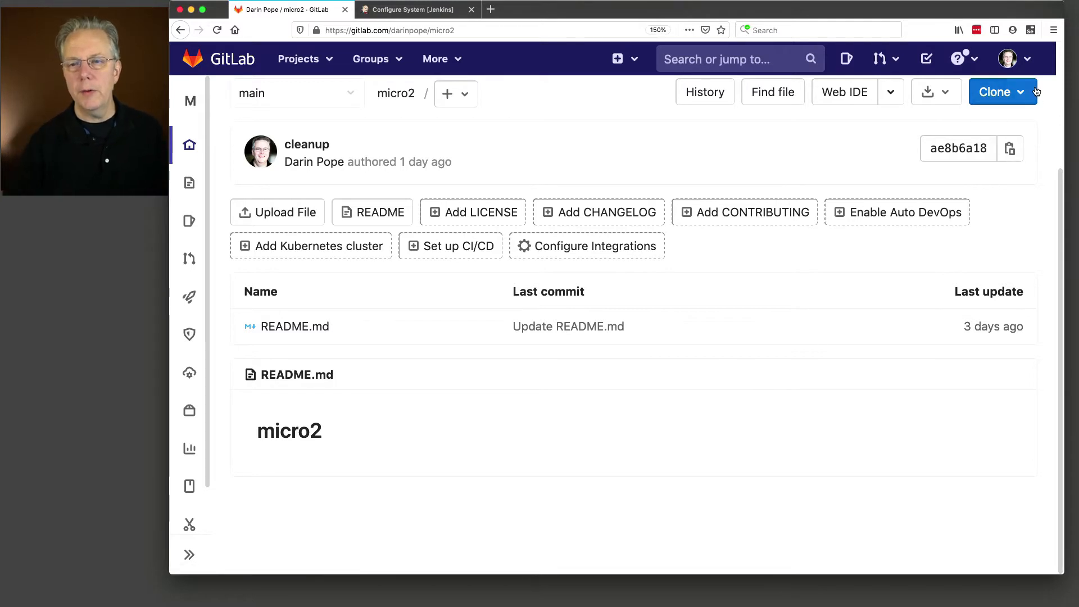
Step: Open the Access Tokens page in the GitLab user settings
left_click(1011, 59)
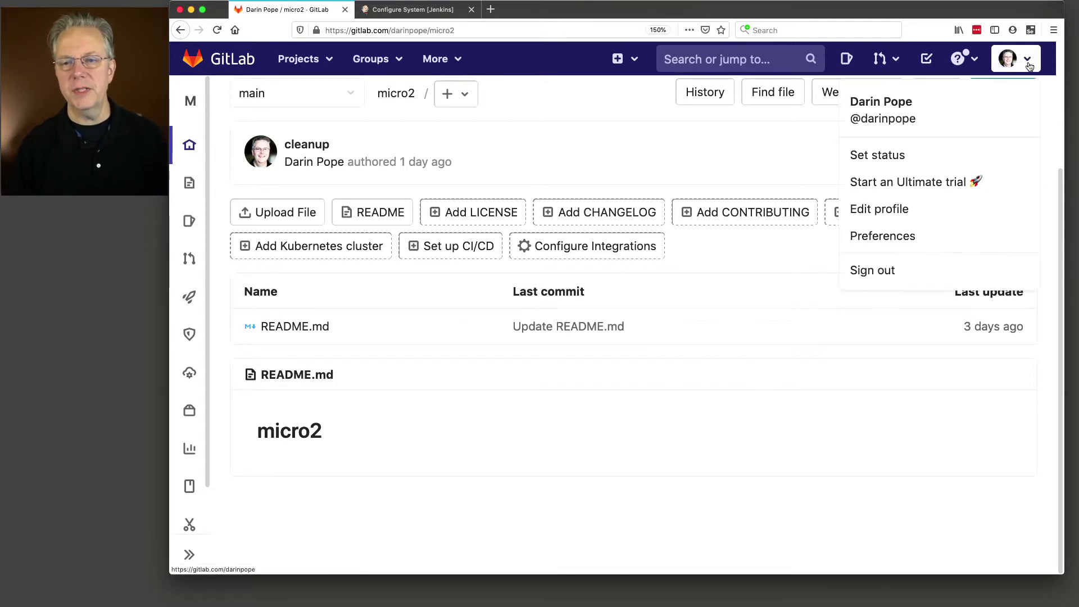
left_click(907, 208)
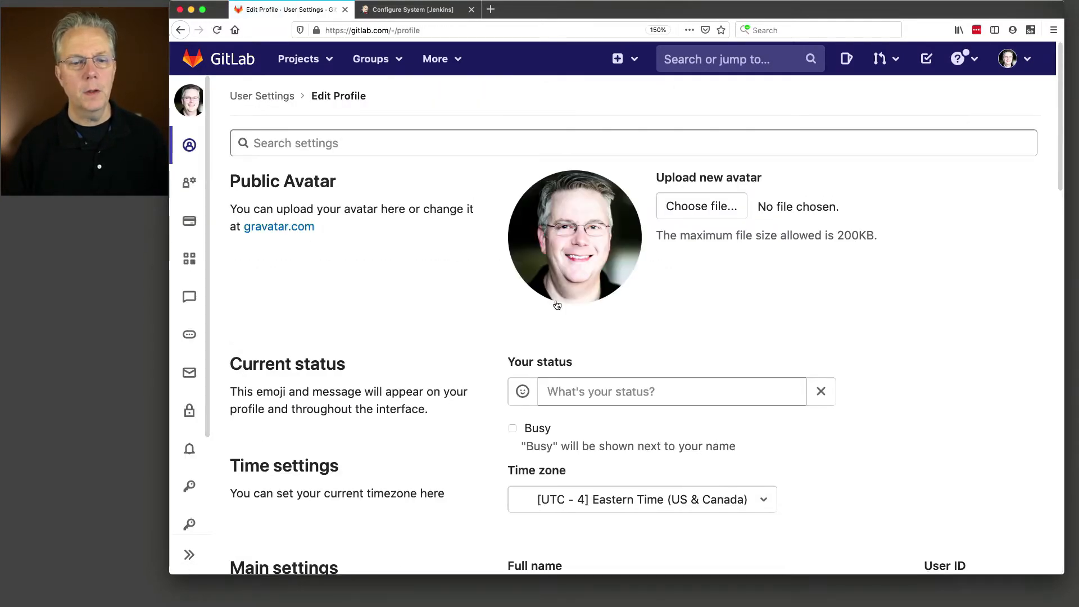
left_click(190, 337)
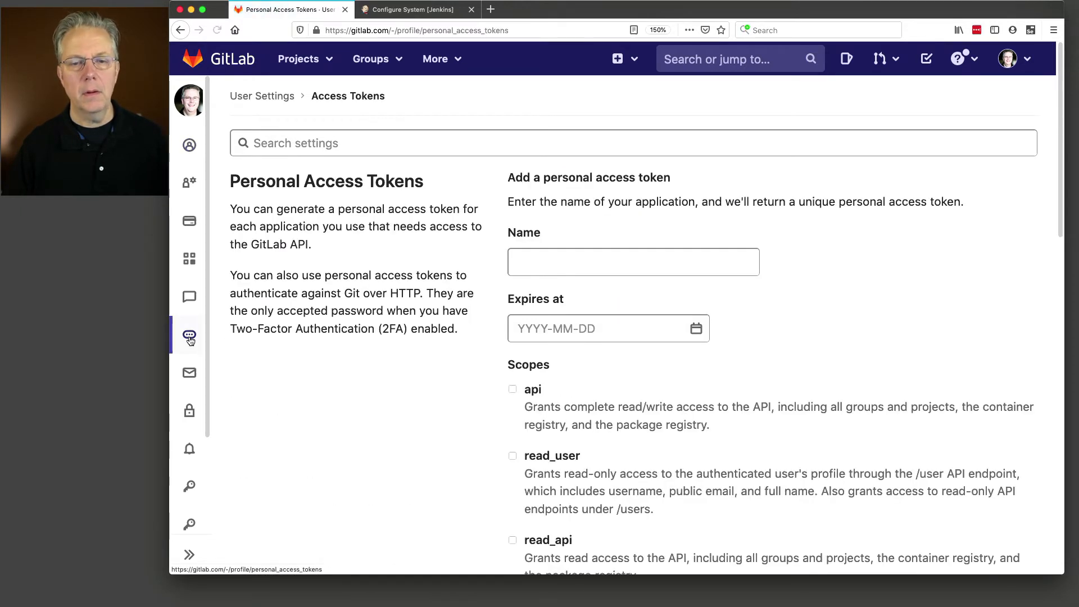
Step: Create a personal access token named "jenkins-" plus the account username, expiring 2021-03-26, with the api scope
left_click(591, 264)
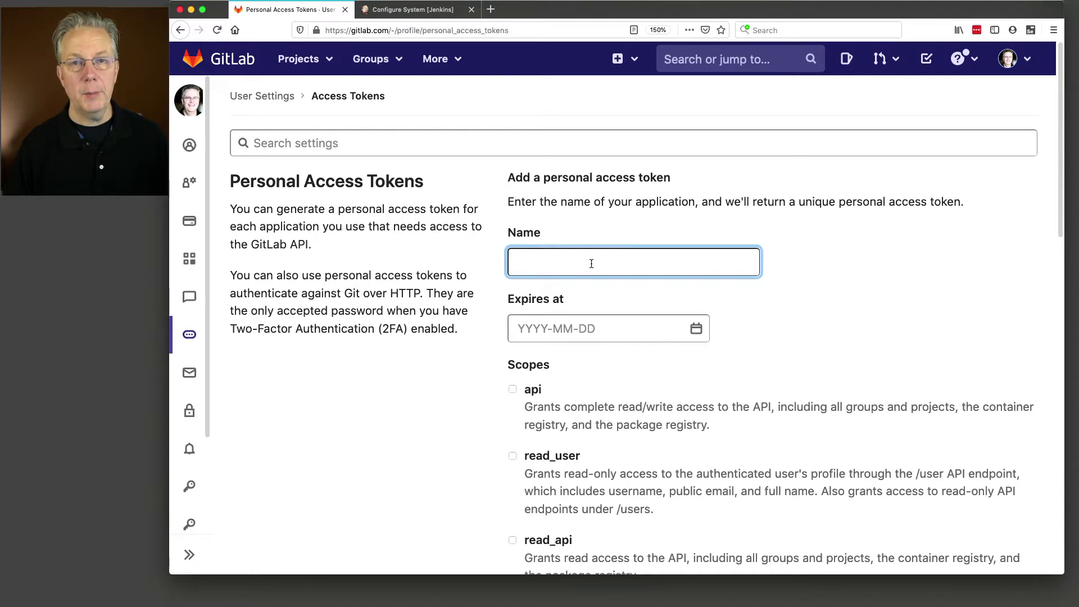
type("jenkins")
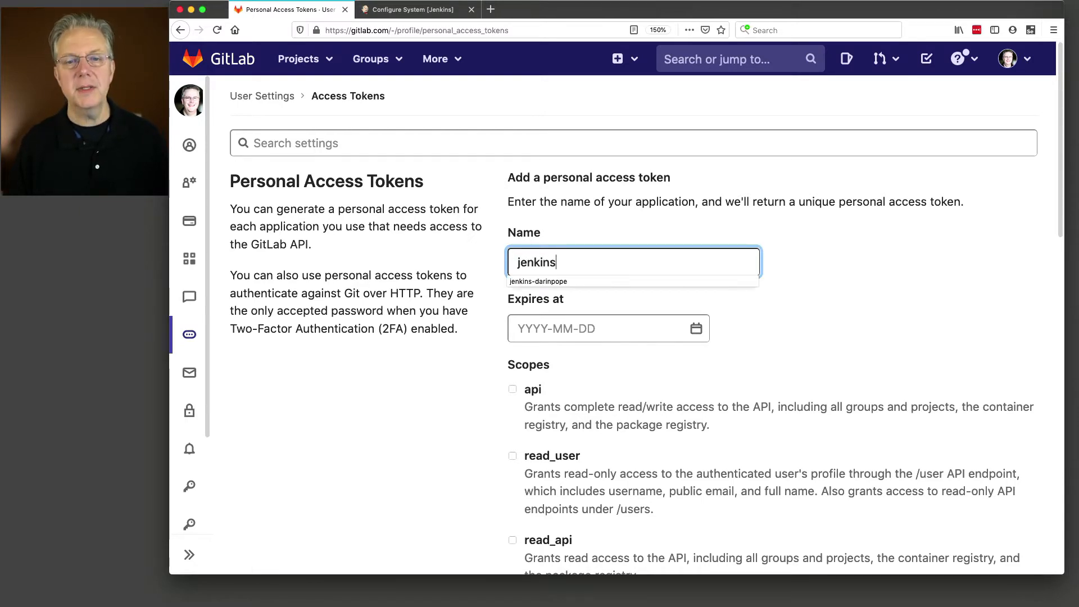
type("-darinpope")
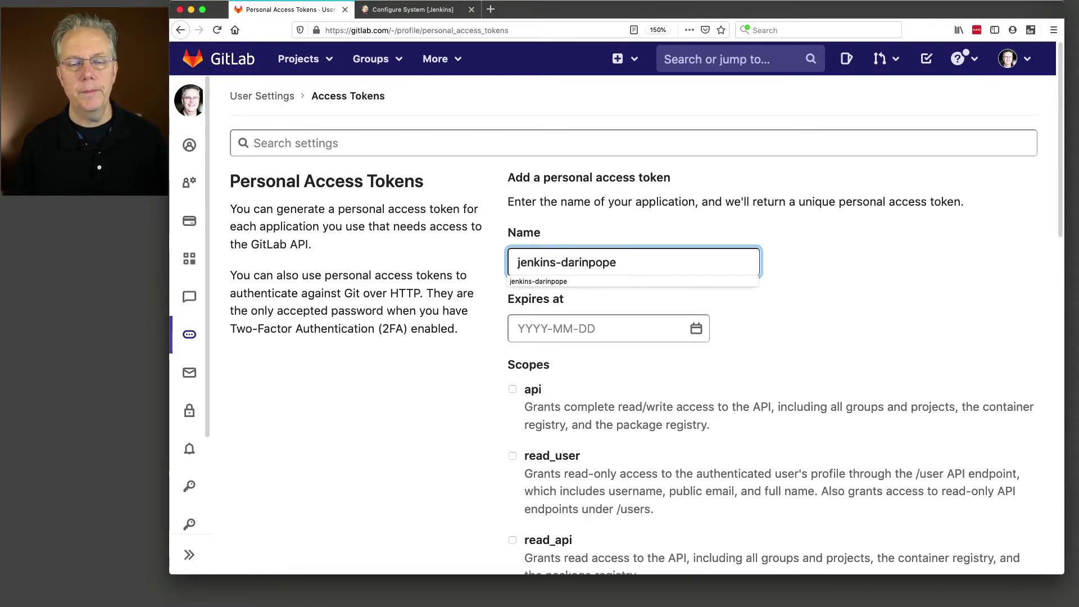
key("Tab")
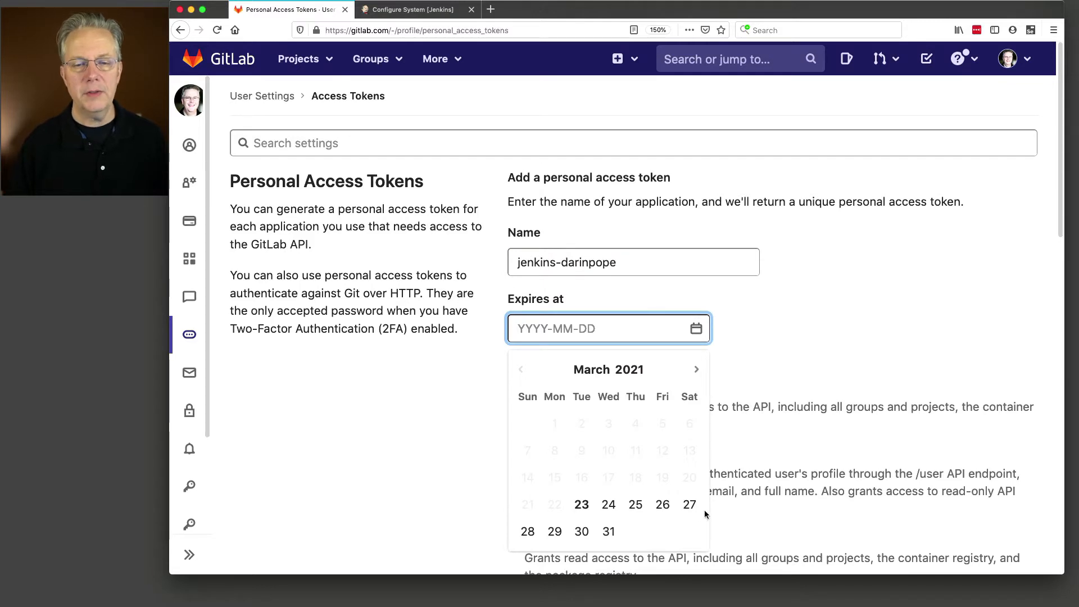
left_click(663, 506)
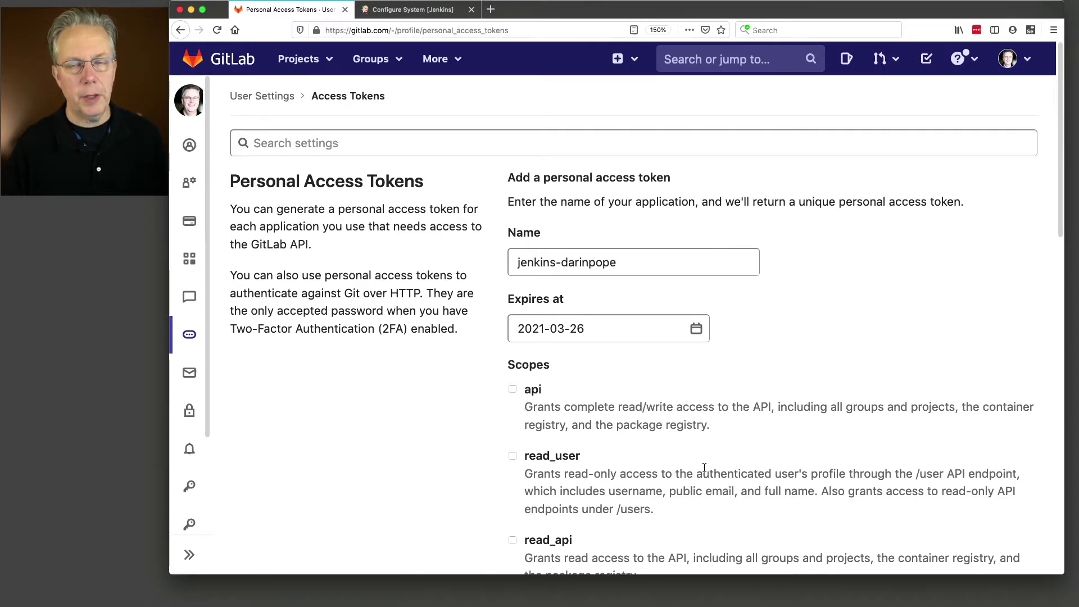
left_click(512, 389)
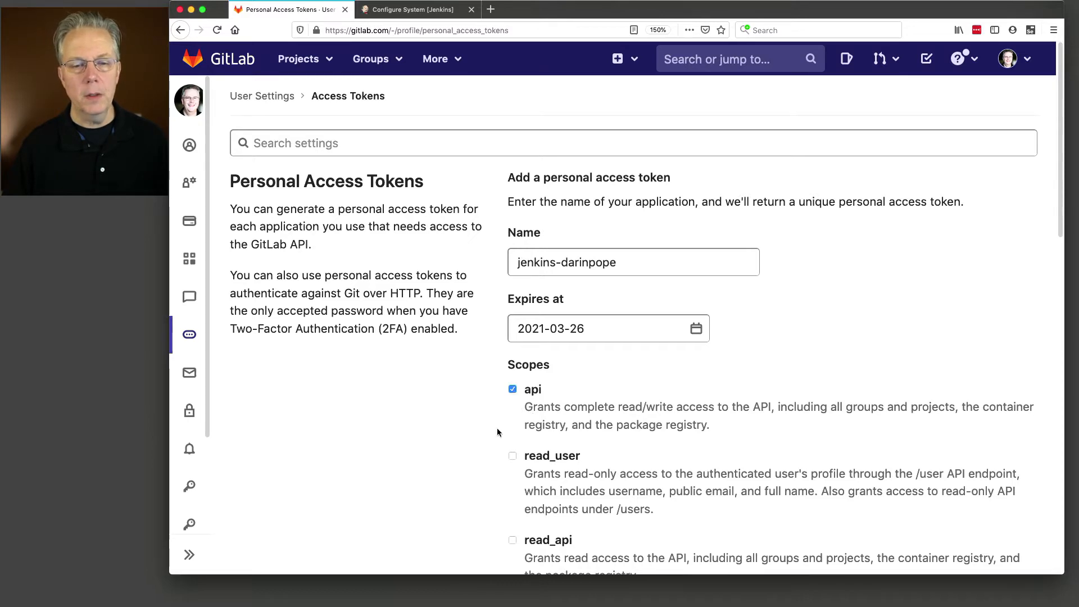
scroll(460, 484, "down", 10)
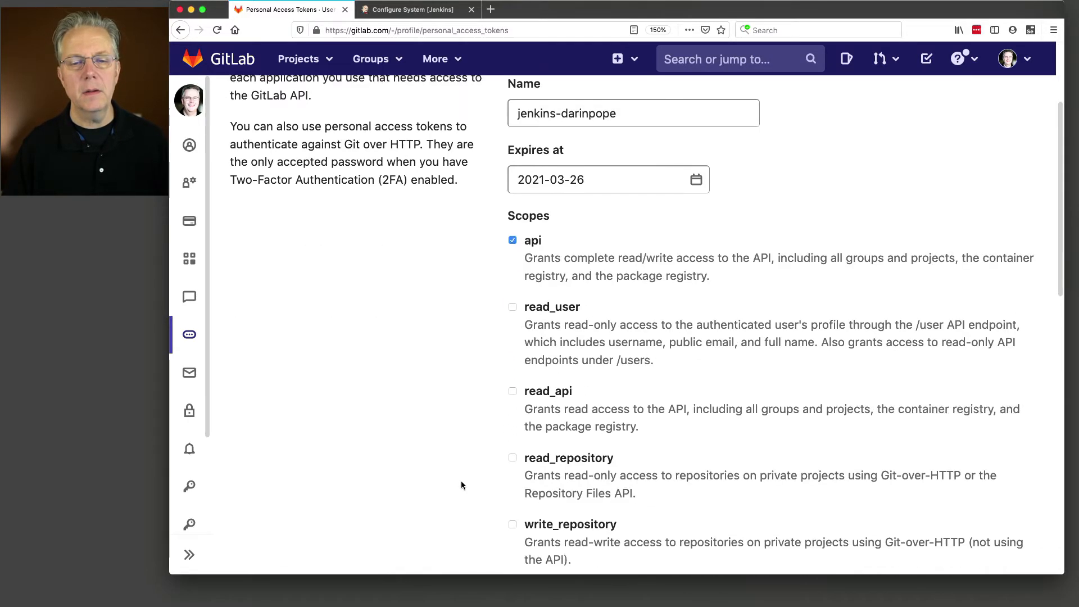
left_click(568, 440)
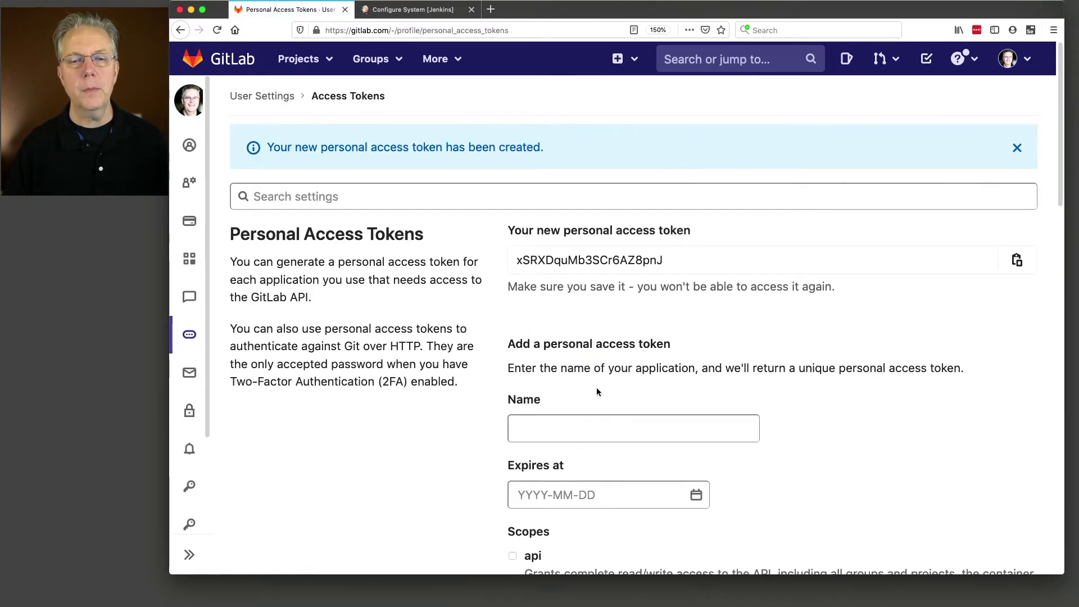
Step: Copy the newly generated personal access token for use outside this page
left_click_drag(516, 261, 653, 261)
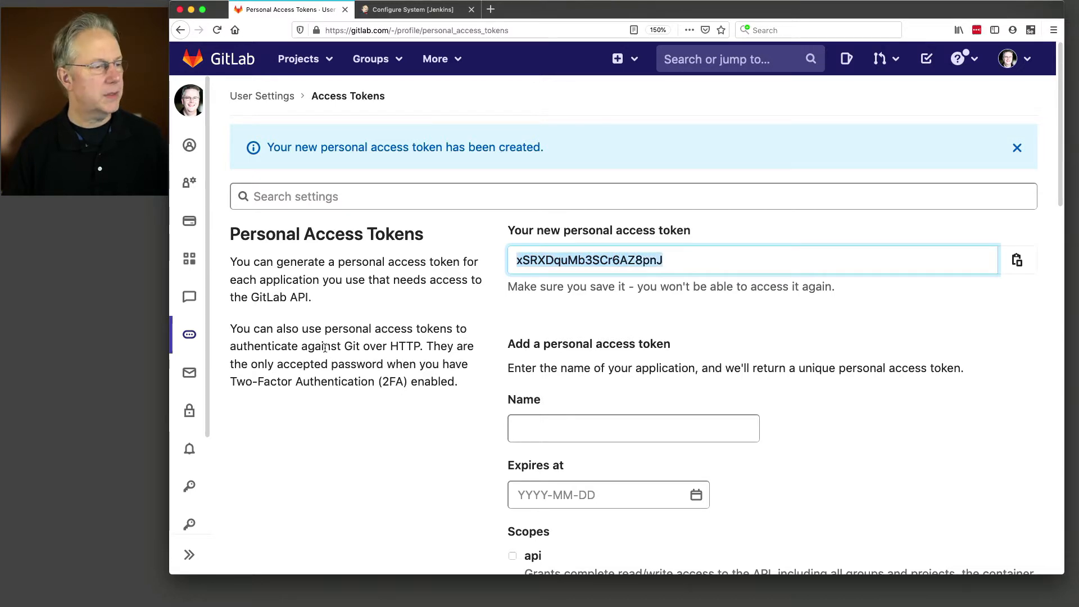
key("super+Tab")
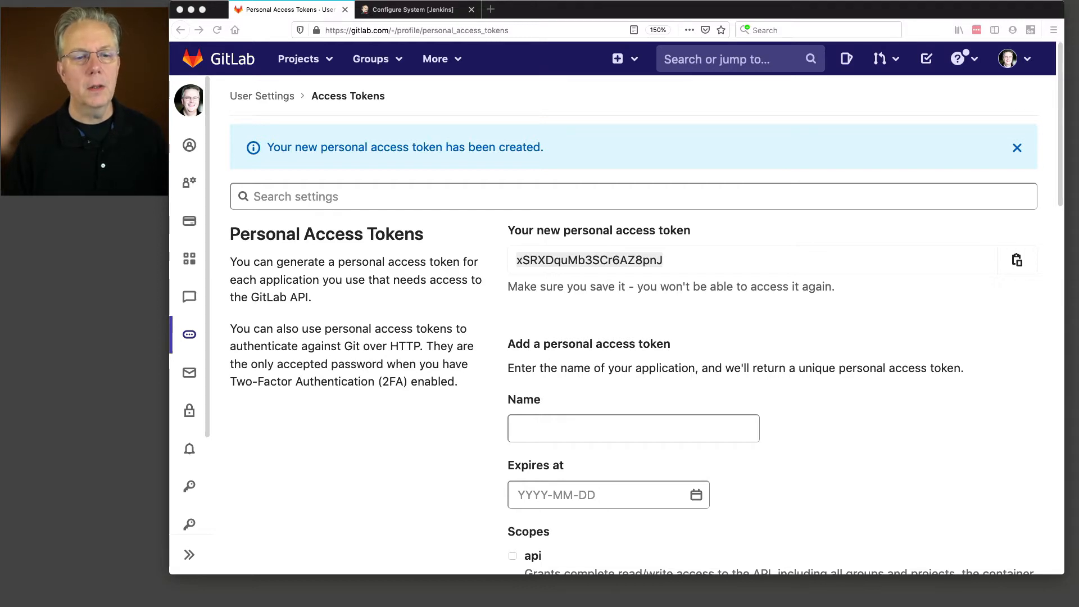
left_click(239, 506)
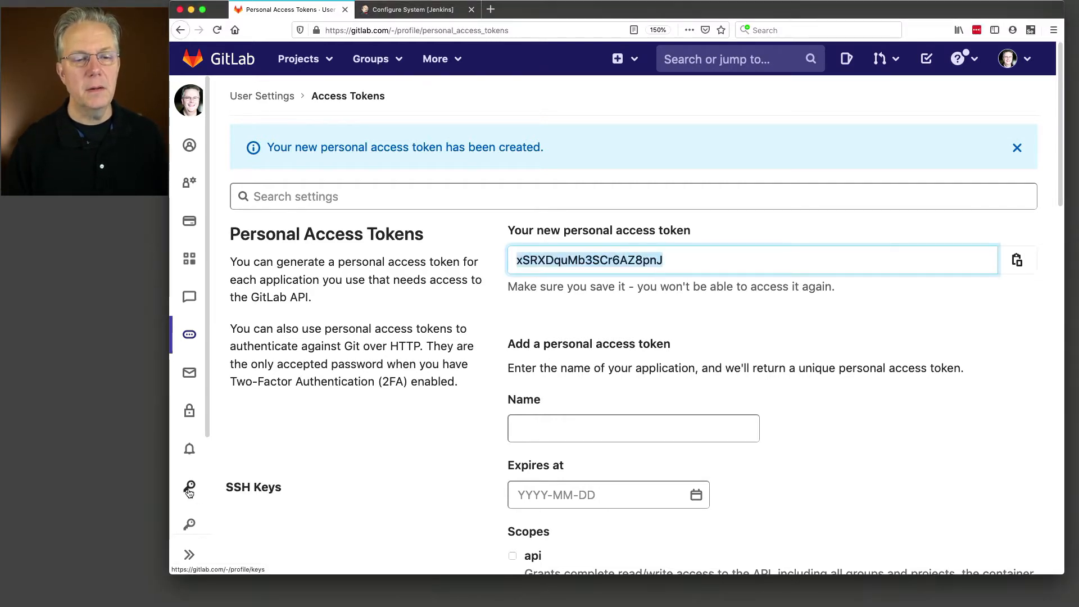
Step: Add the public SSH key for Jenkins with expiry date 03/26/2021 and check its entry in the SSH keys list
left_click(189, 492)
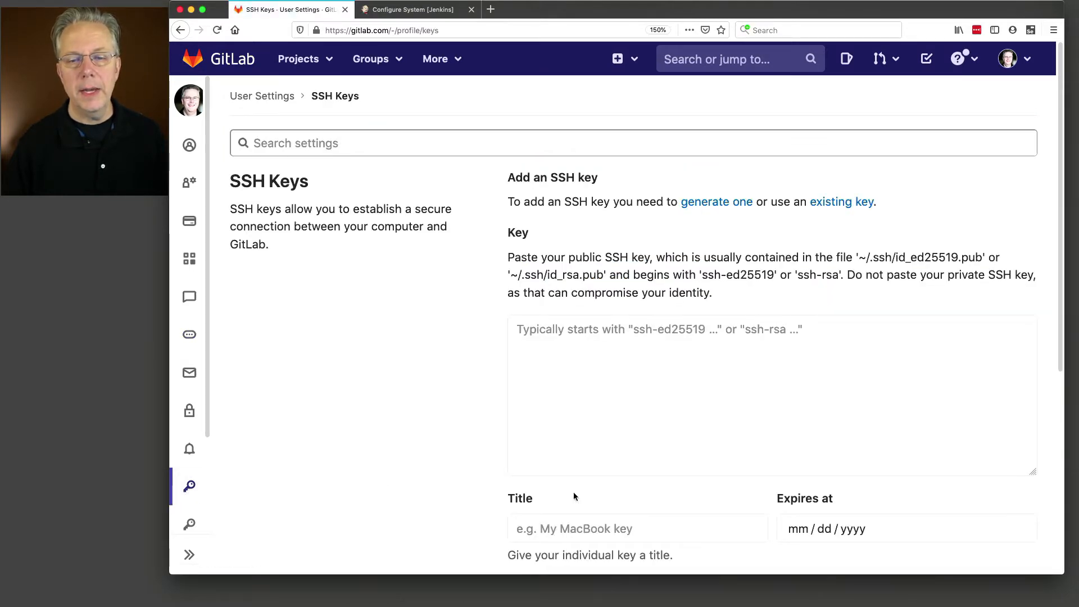
left_click_drag(1032, 472, 1026, 418)
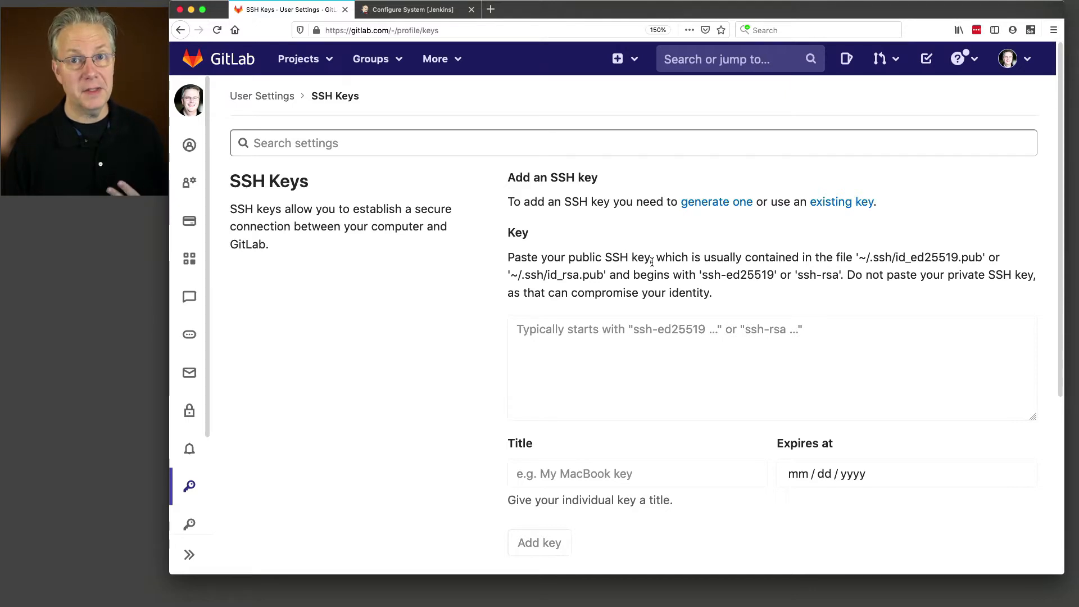
left_click(693, 356)
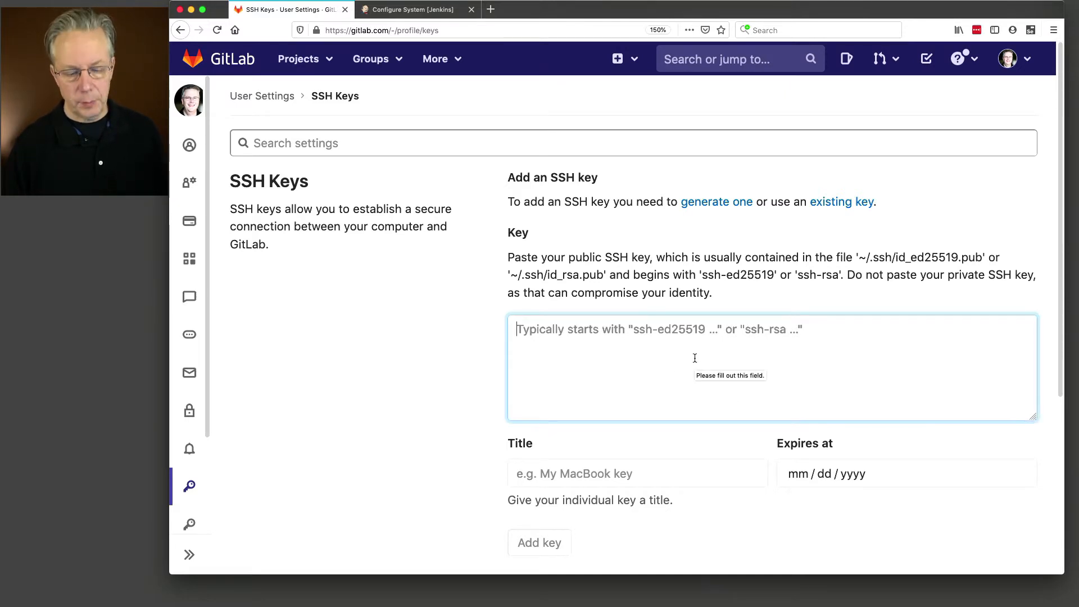
key("super+v")
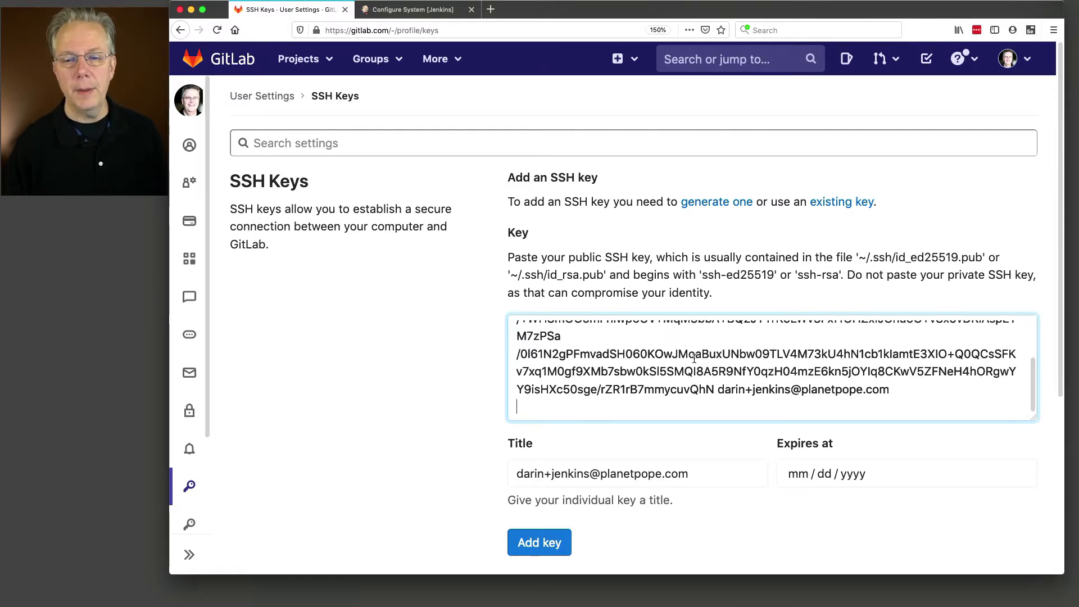
left_click(903, 473)
left_click(887, 409)
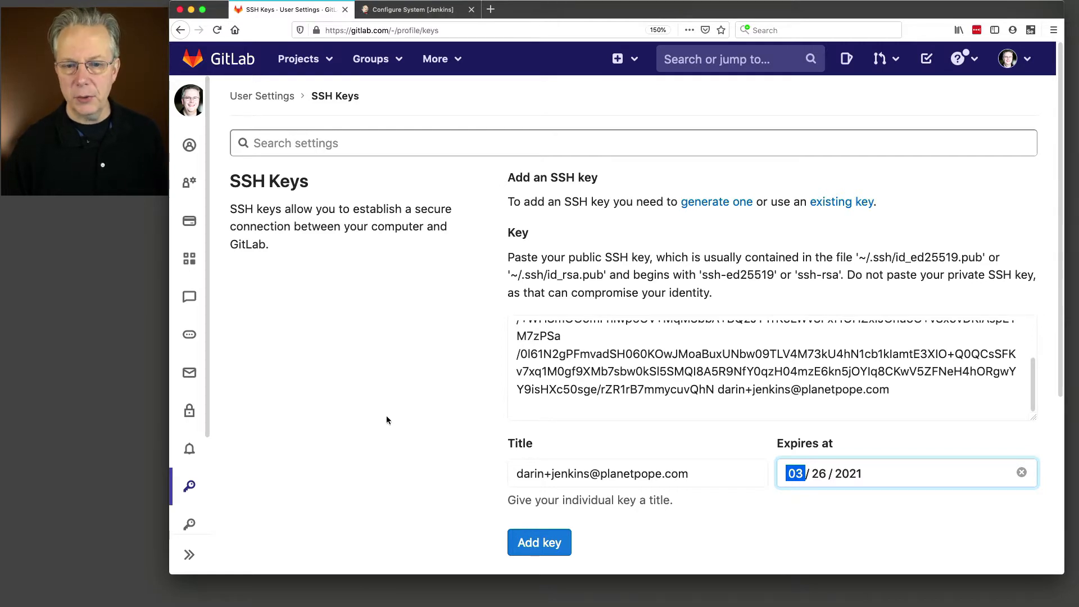
left_click(538, 544)
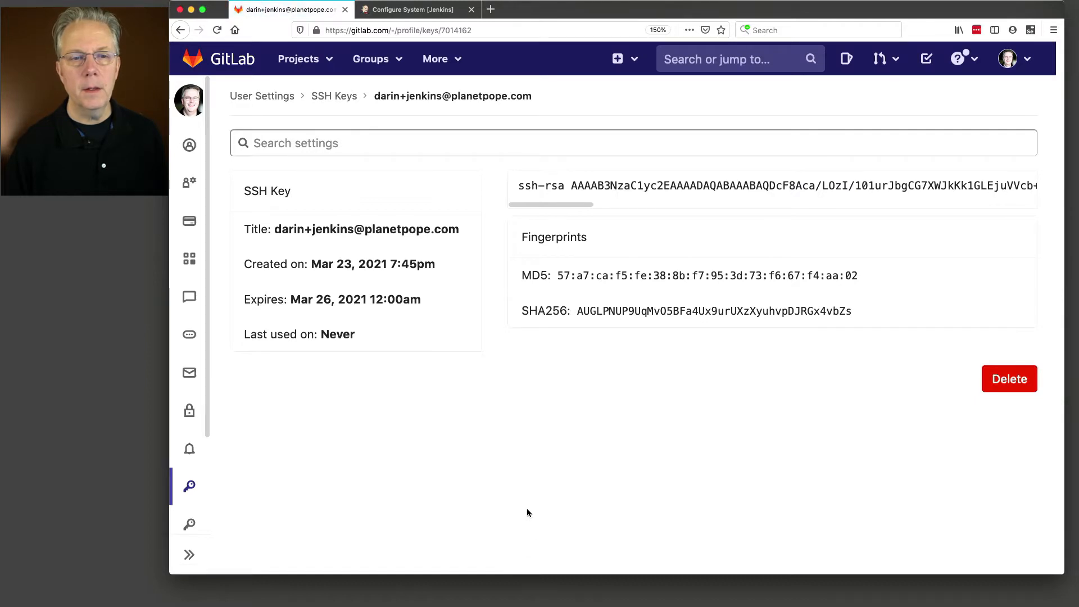
left_click(335, 99)
scroll(621, 400, "down", 5)
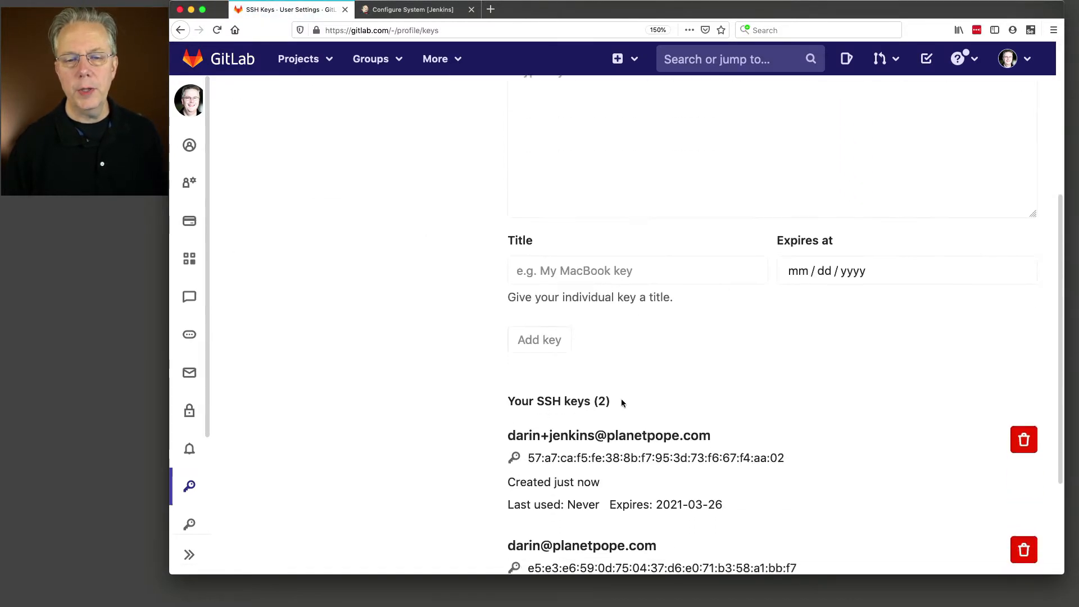
scroll(621, 402, "down", 2)
left_click_drag(515, 375, 763, 402)
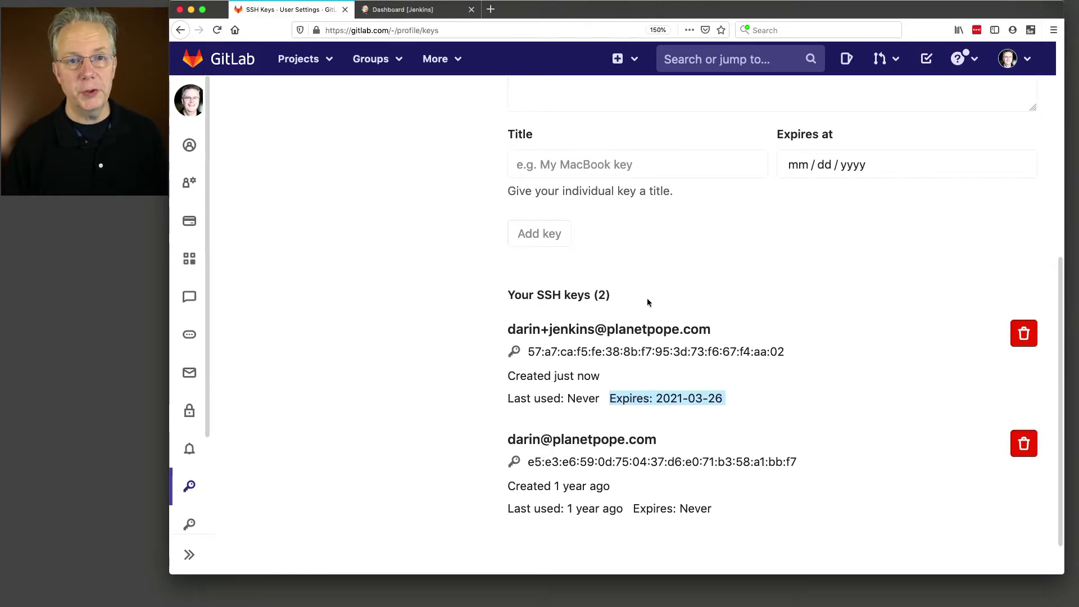
Step: Switch to Jenkins and open the global credentials domain of the Jenkins store
left_click(402, 10)
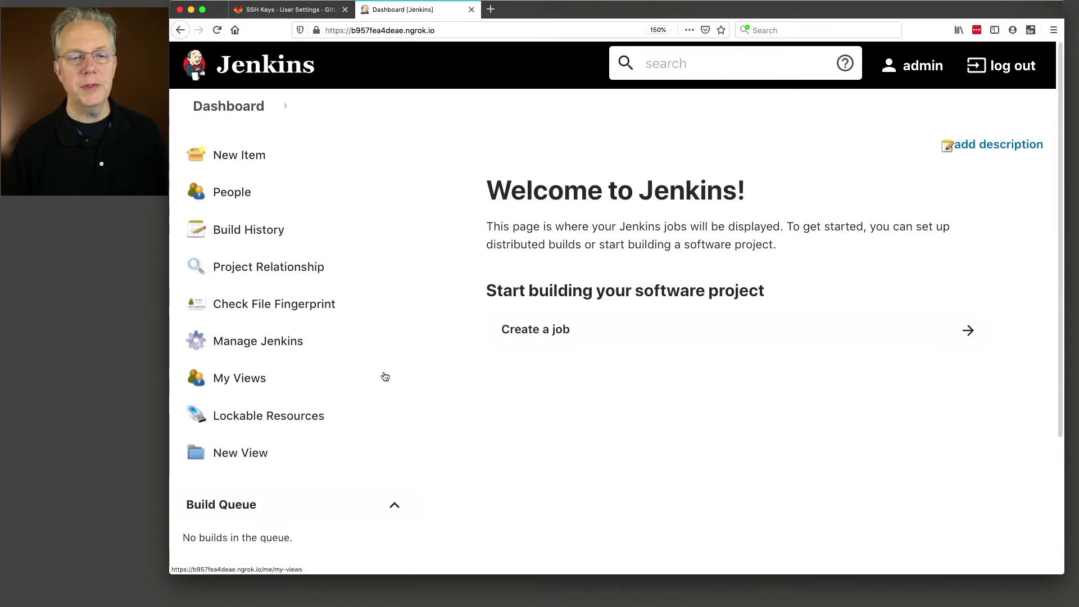
left_click(284, 347)
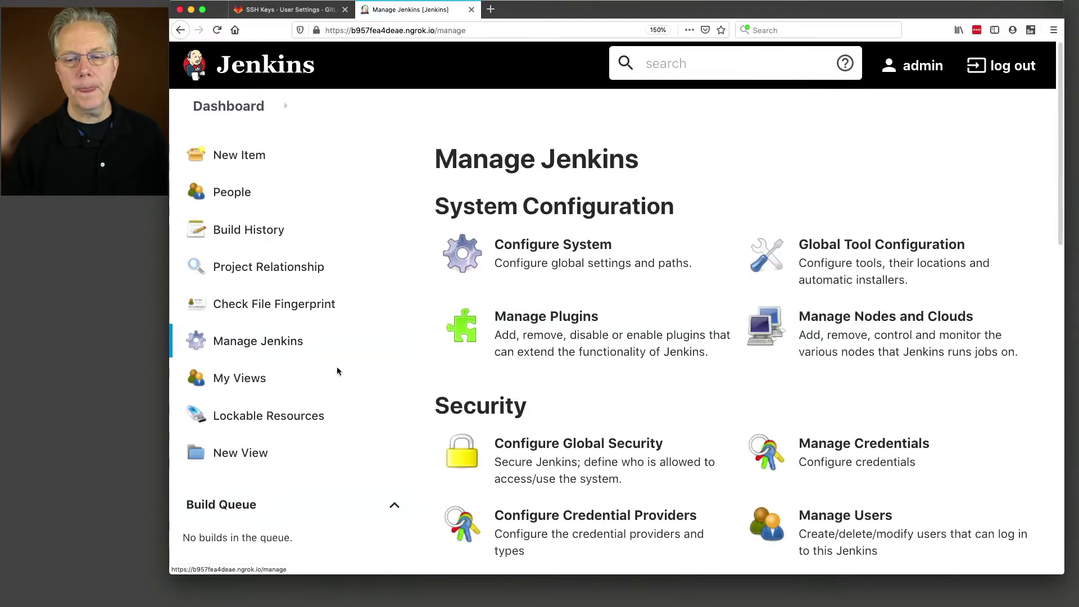
left_click(896, 458)
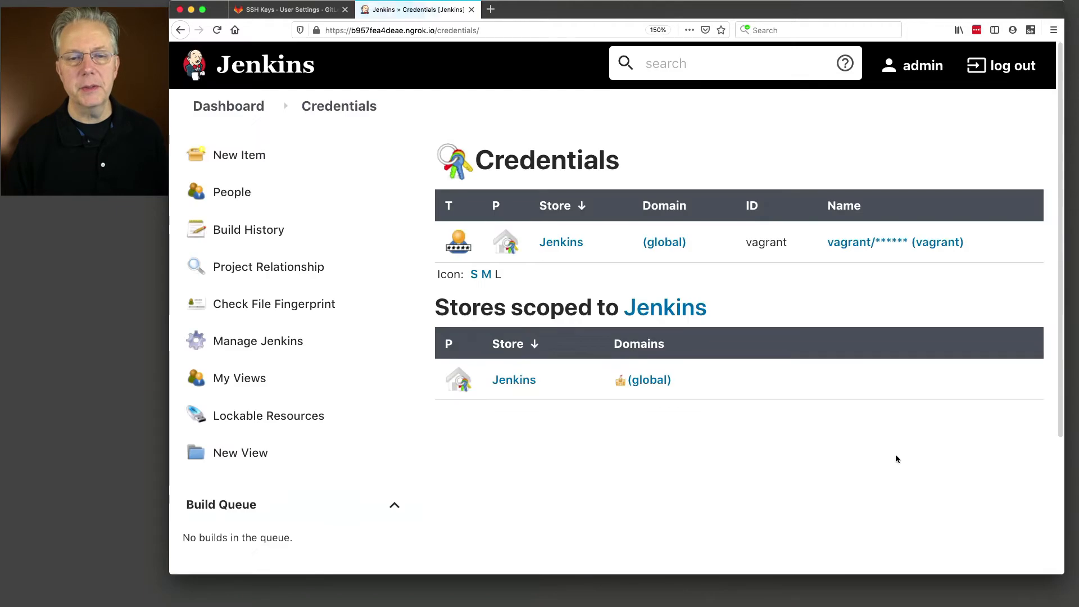
left_click(660, 381)
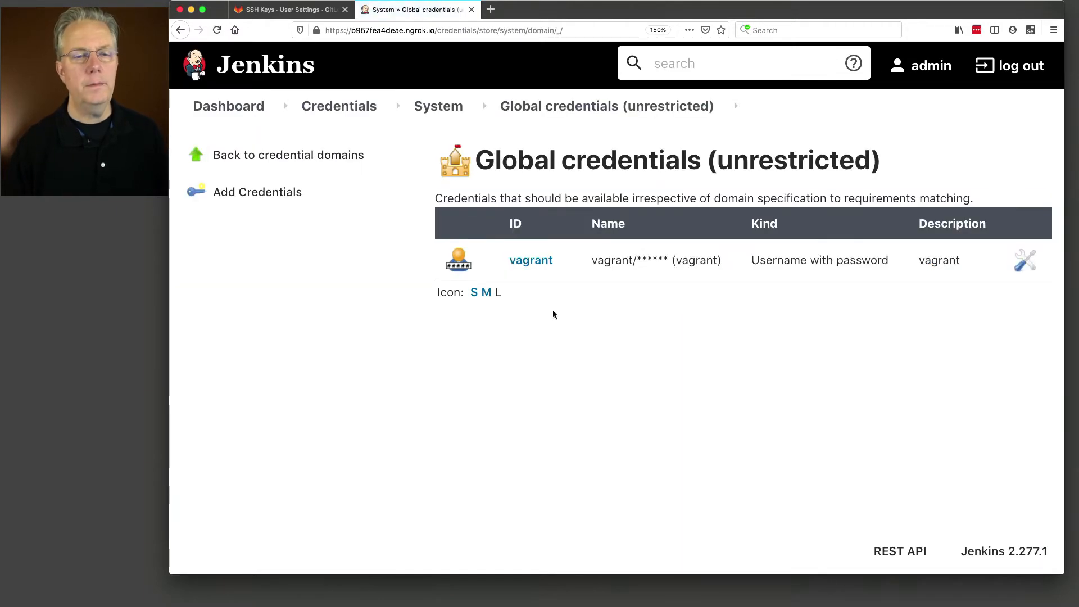
Step: Start a new global credential of kind GitLab Personal Access Token and paste the access token into the Token field
left_click(264, 192)
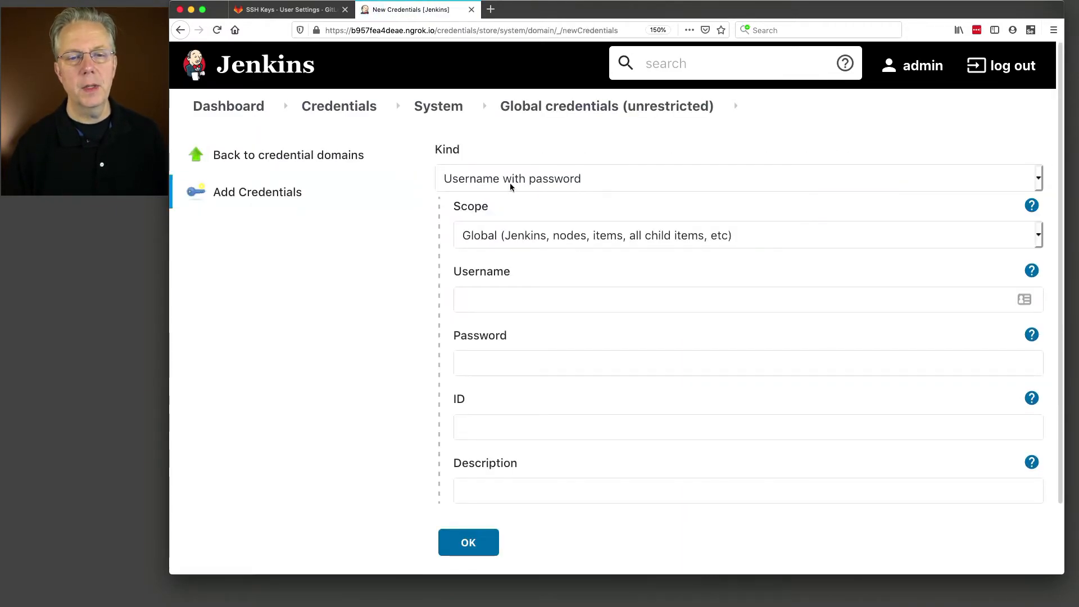
left_click(531, 178)
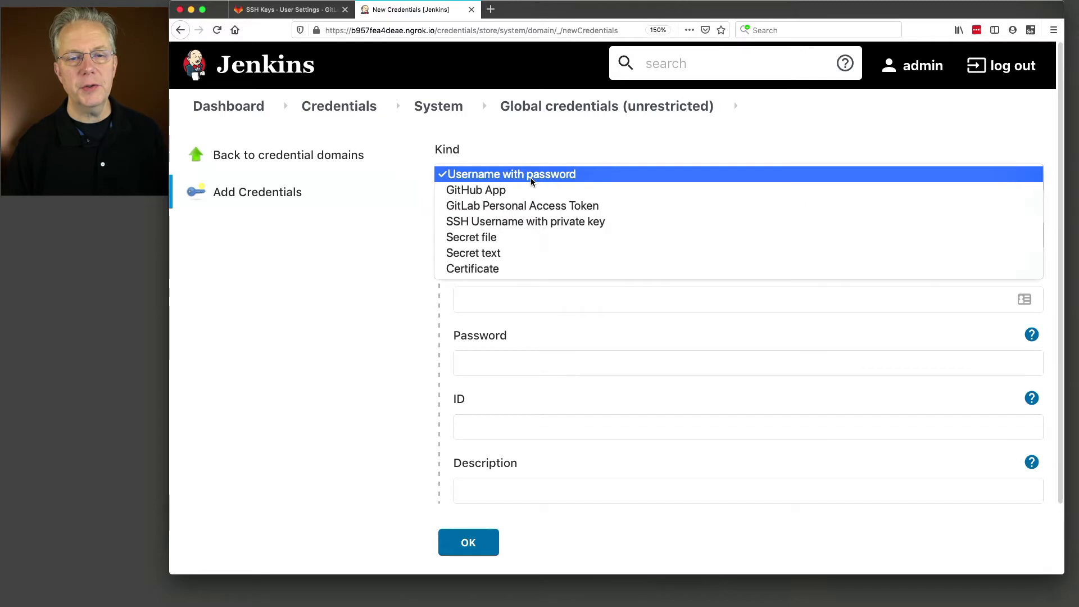
left_click(532, 206)
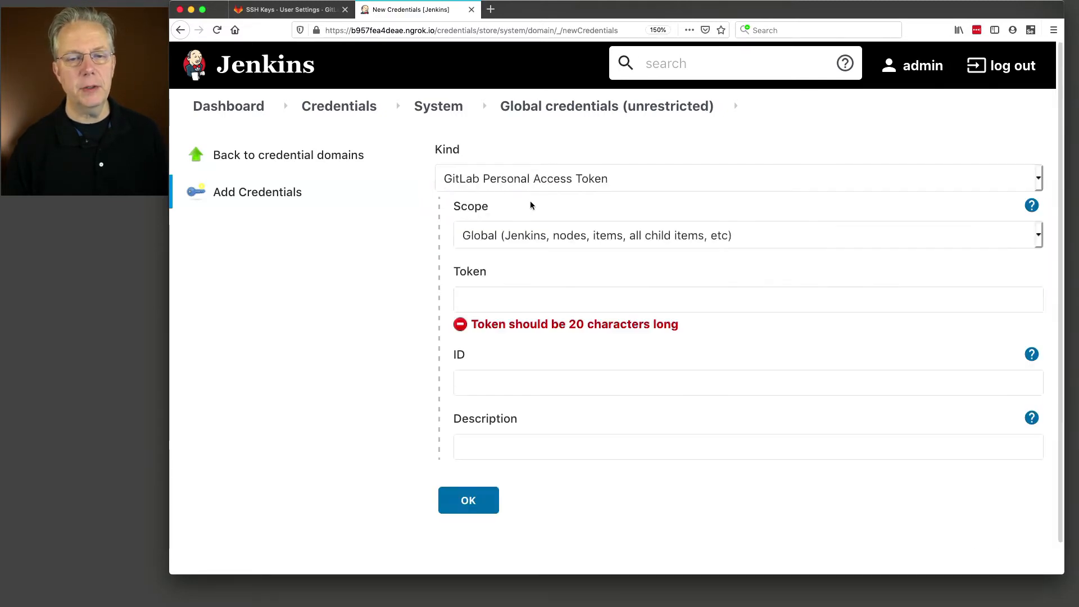
key("super+Tab")
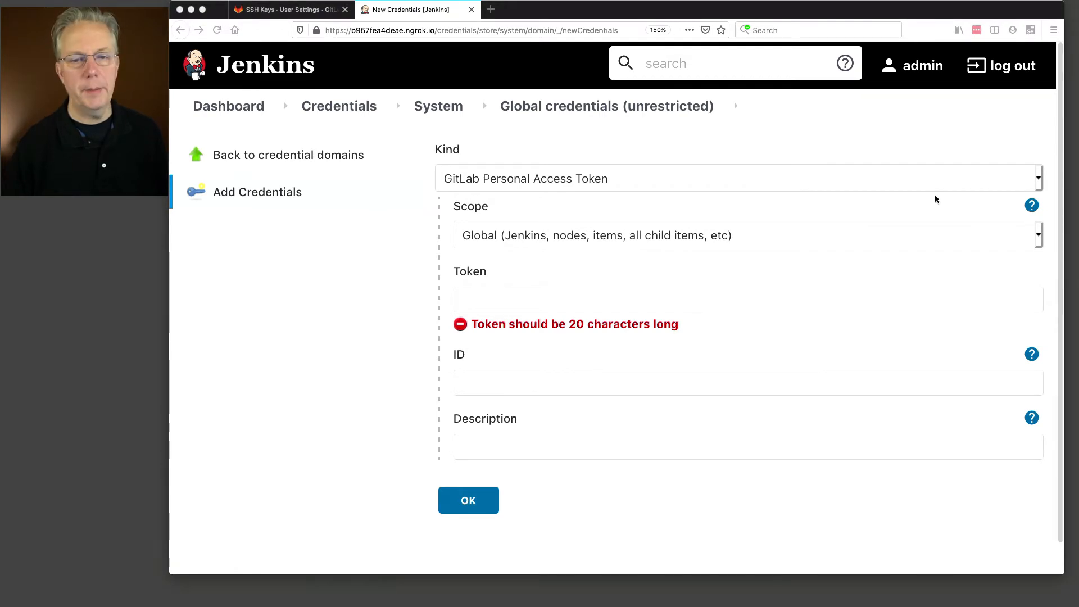
left_click(572, 300)
left_click(564, 298)
key("super+v")
Step: Set the credential's ID and description to "jenkins-" plus the account username and save the credential
key("Tab")
type("jenkins-darinpope")
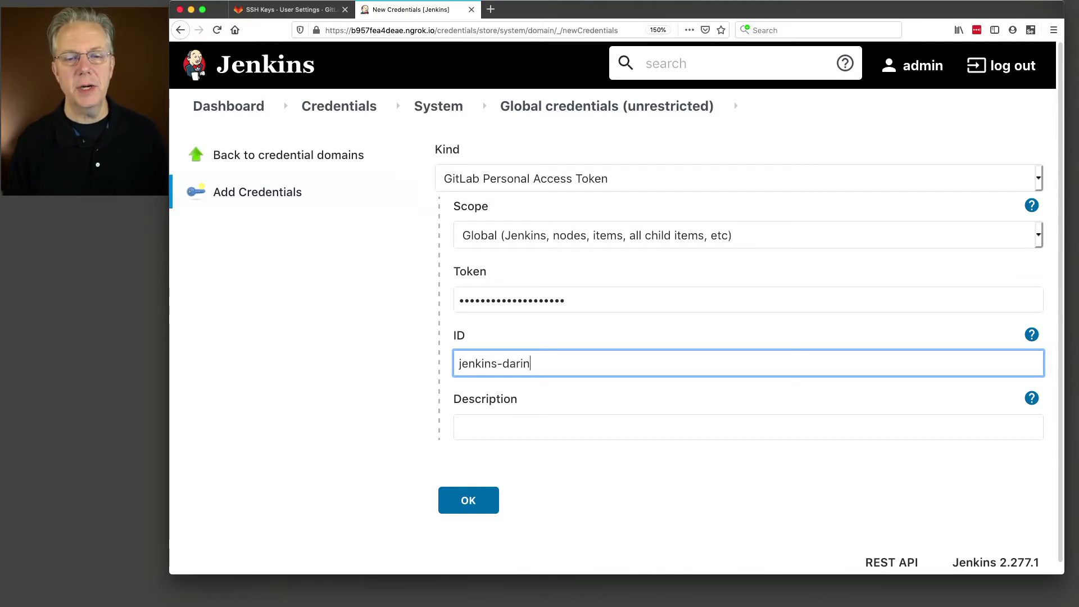
key("super+a")
key("super+c")
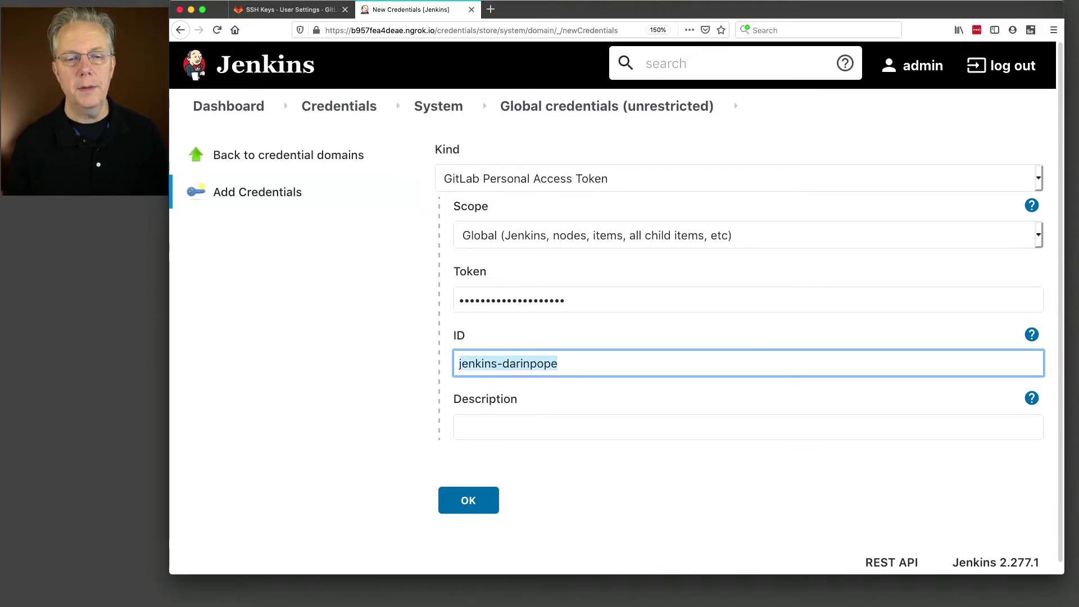
key("Tab")
key("super+v")
key("Tab")
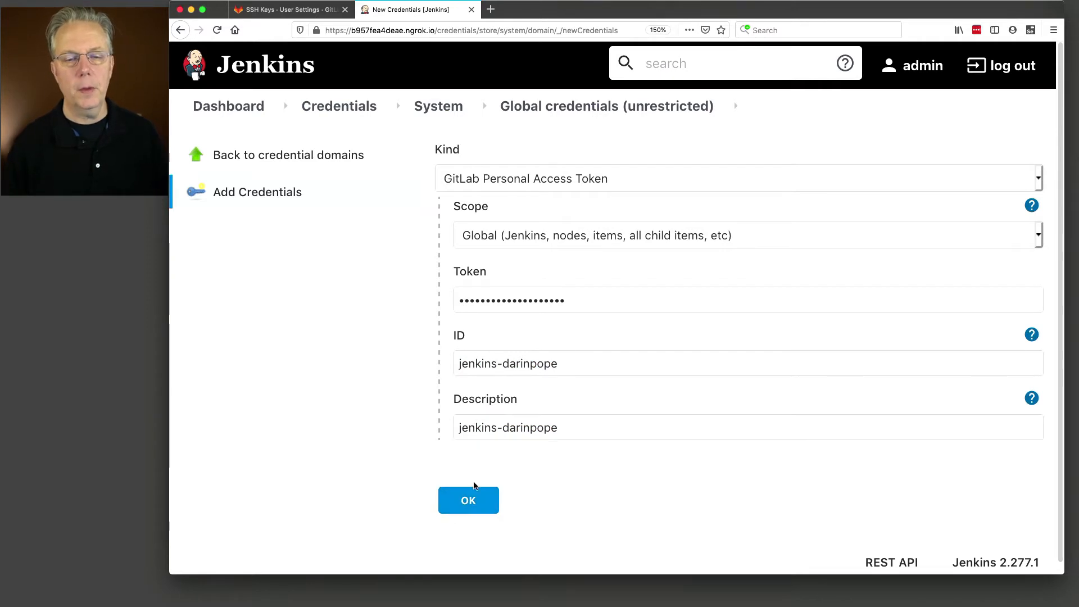
left_click(486, 503)
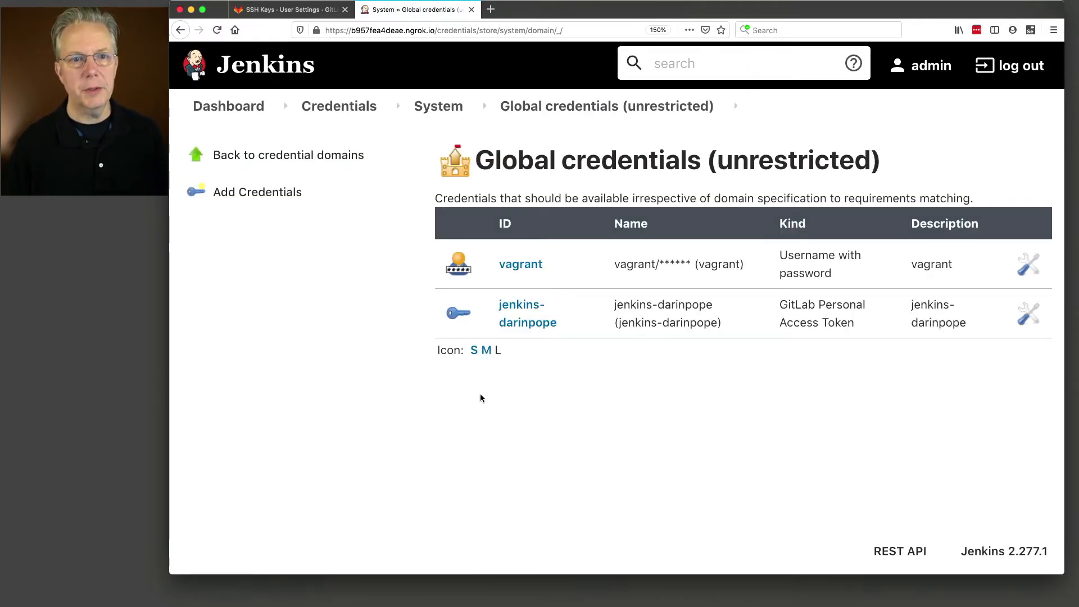
Step: Start a new global credential of kind SSH Username with private key and set its ID to the account username plus "-ssh-key"
left_click(284, 201)
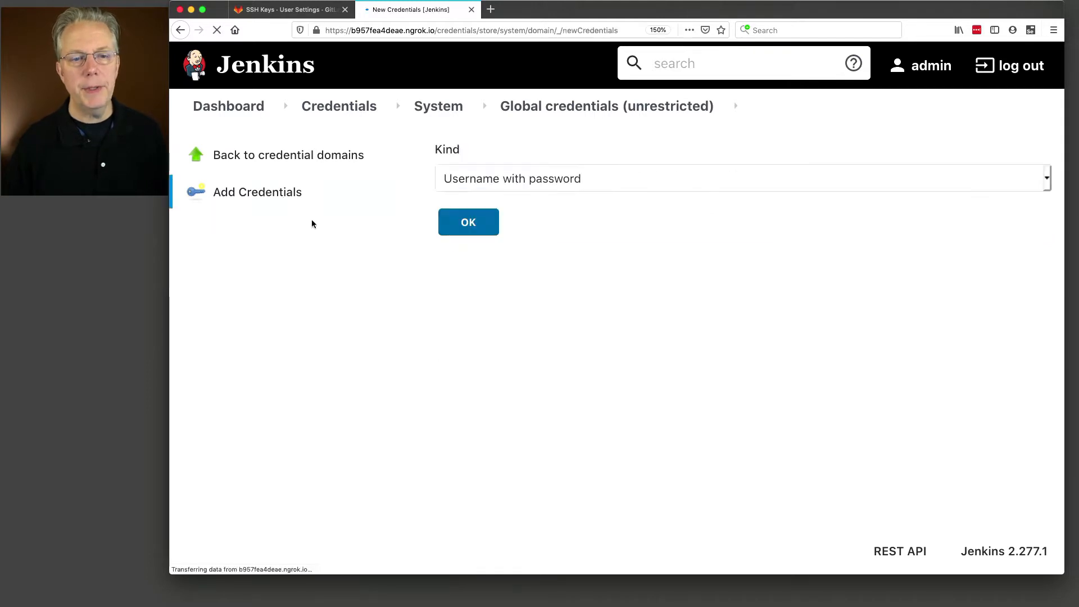
left_click(549, 178)
left_click(538, 221)
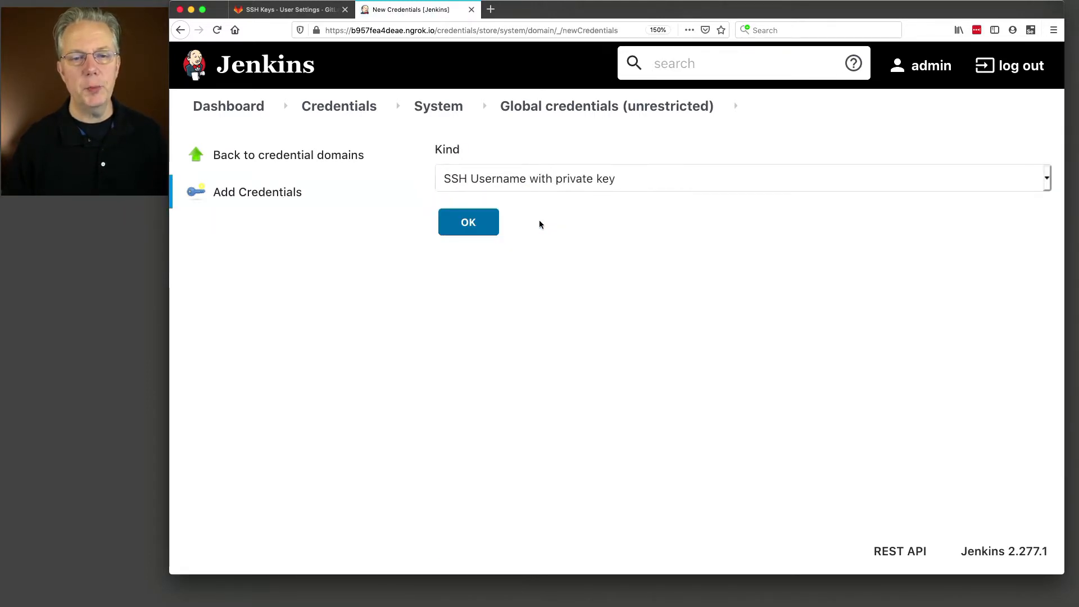
left_click(521, 303)
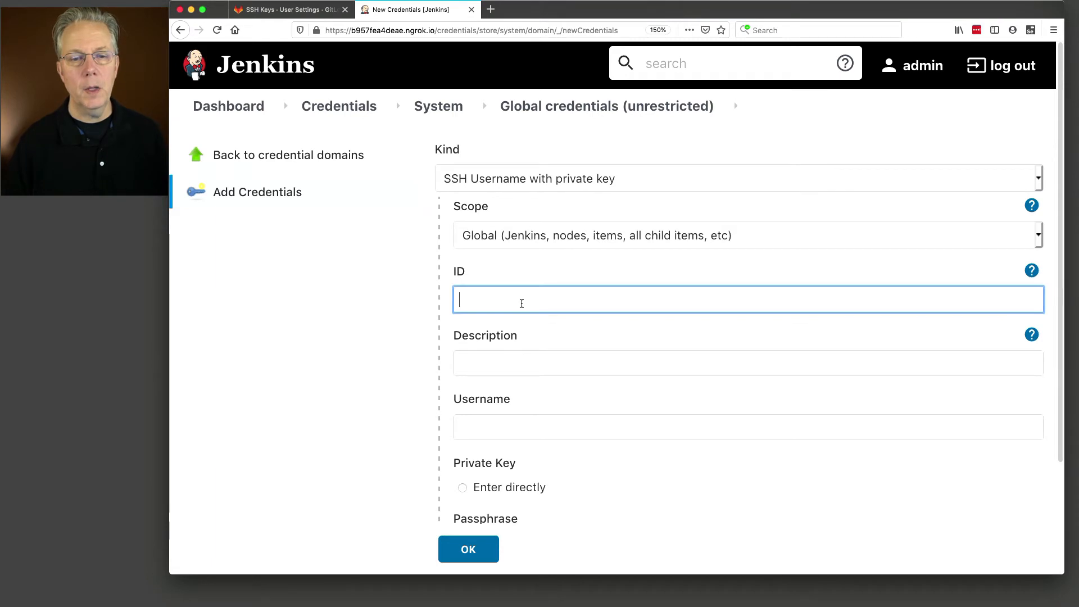
type("darinpop")
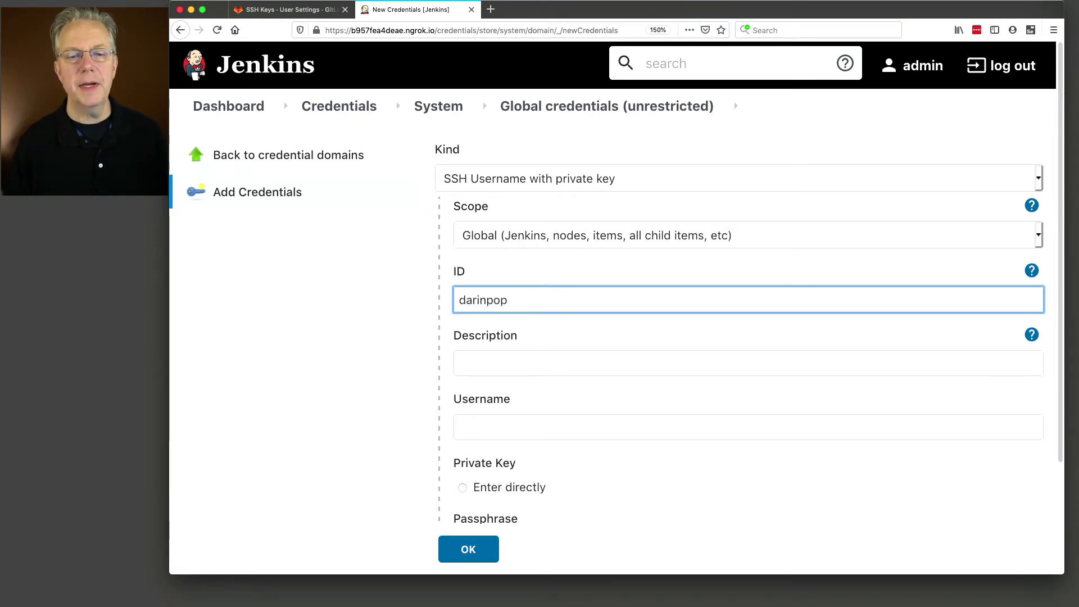
type("e-ssh-key")
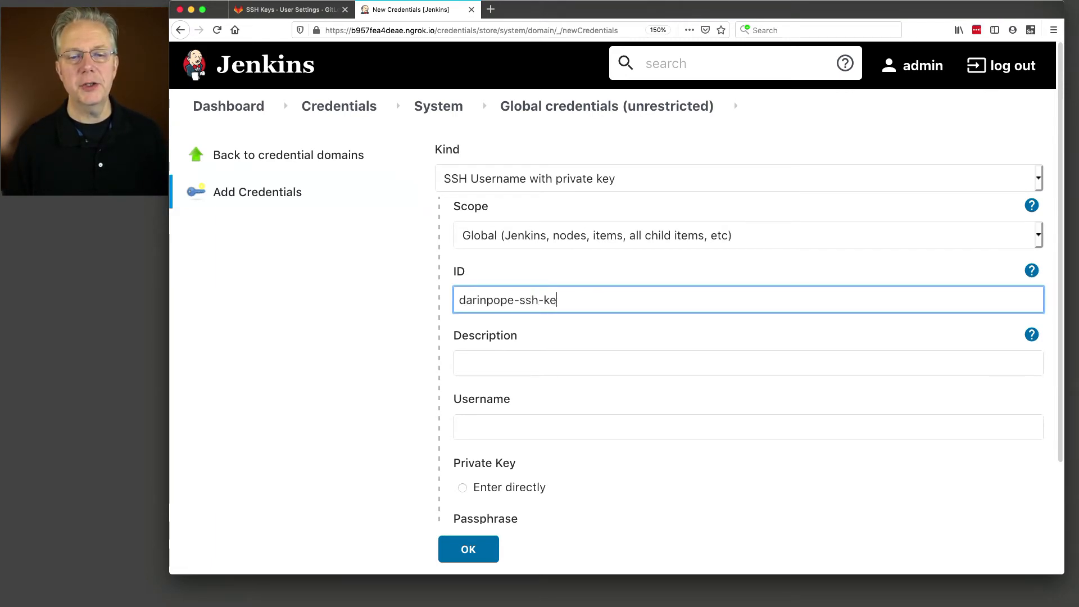
Step: Copy the credential's ID into its description and enter the GitLab account username as the Username
key("Tab")
key("shift+Tab")
key("super+c")
key("Tab")
key("super+v")
key("Tab")
type("darinpope")
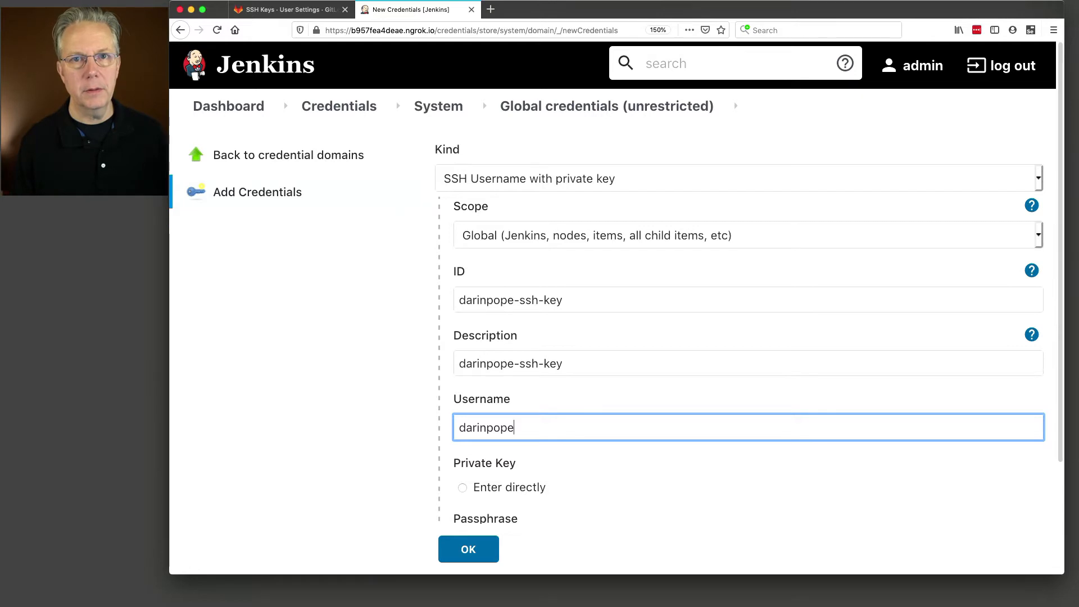
Step: Choose to enter the private key directly, paste the RSA private key into the Key field and save the credential
key("super+Tab")
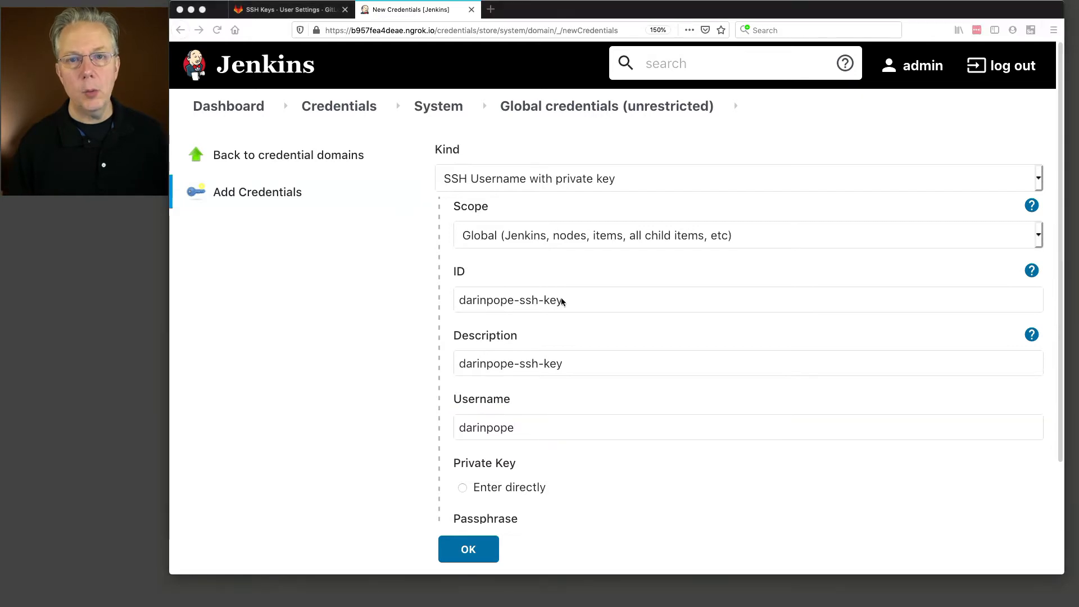
left_click(463, 487)
left_click(509, 487)
scroll(665, 463, "down", 5)
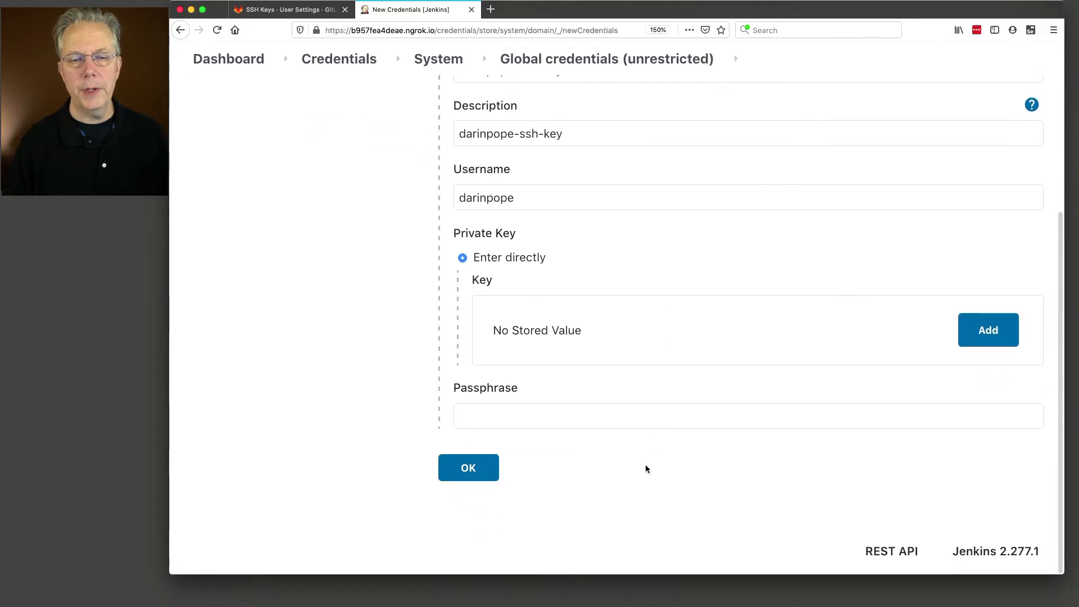
left_click(708, 374)
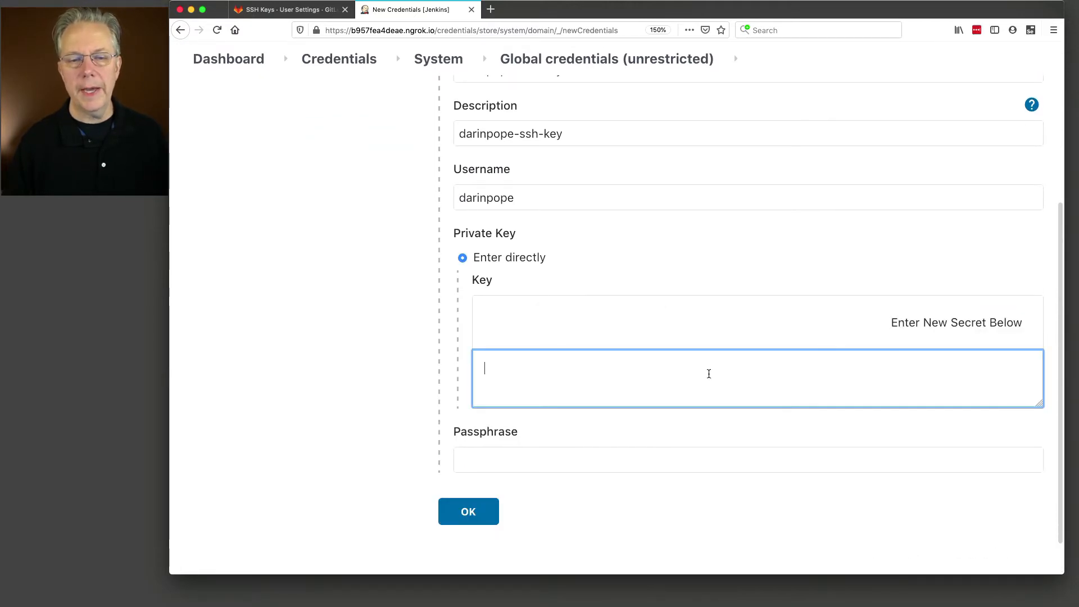
key("super+v")
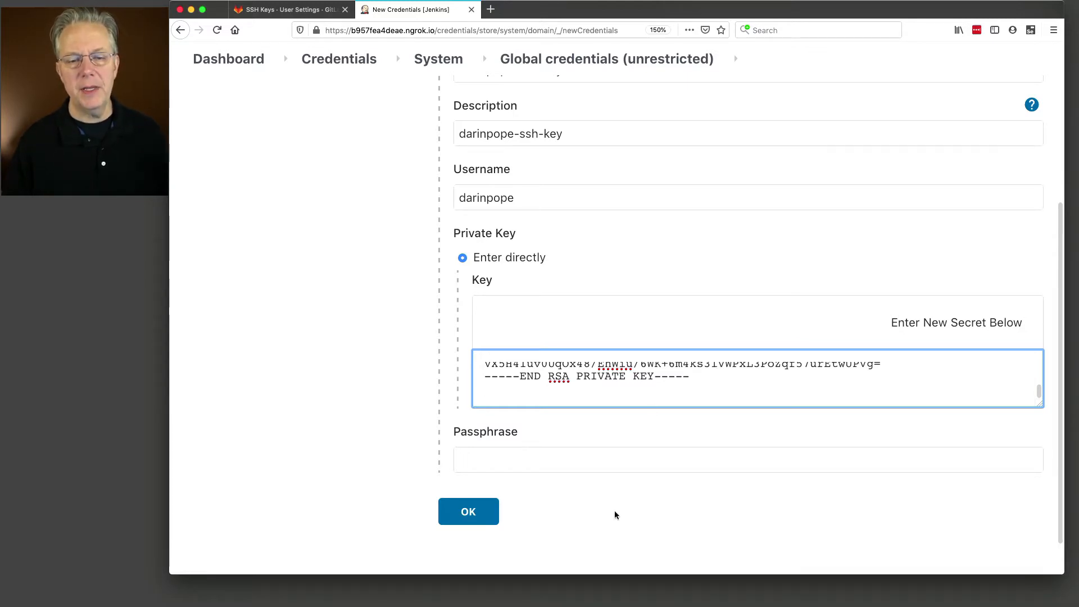
left_click(478, 517)
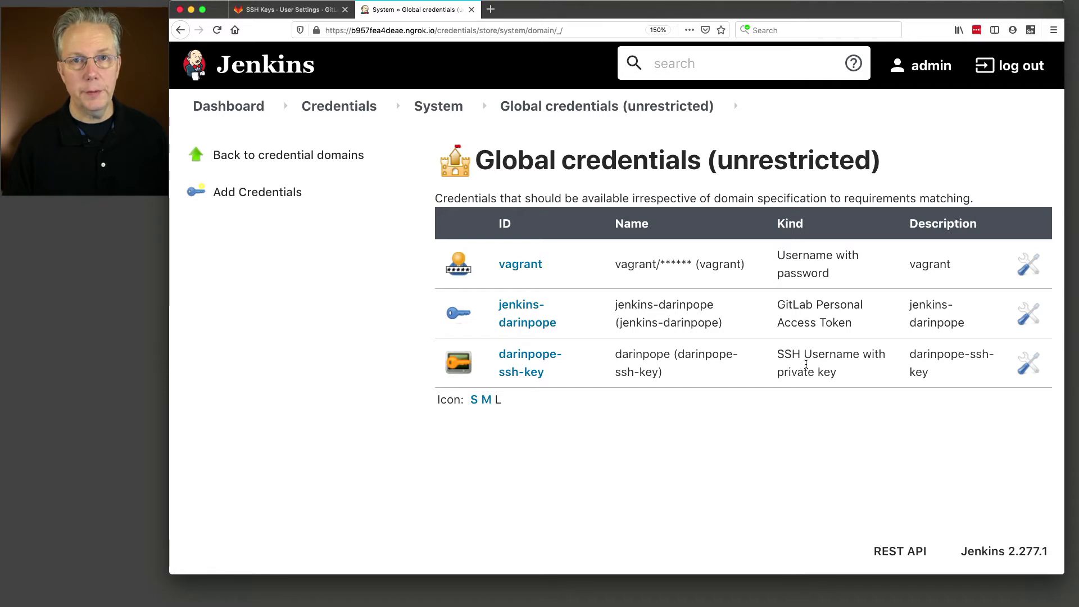
Step: Open the Jenkins system configuration and check the Display Name and Server URL of the GitLab server entry
left_click(240, 111)
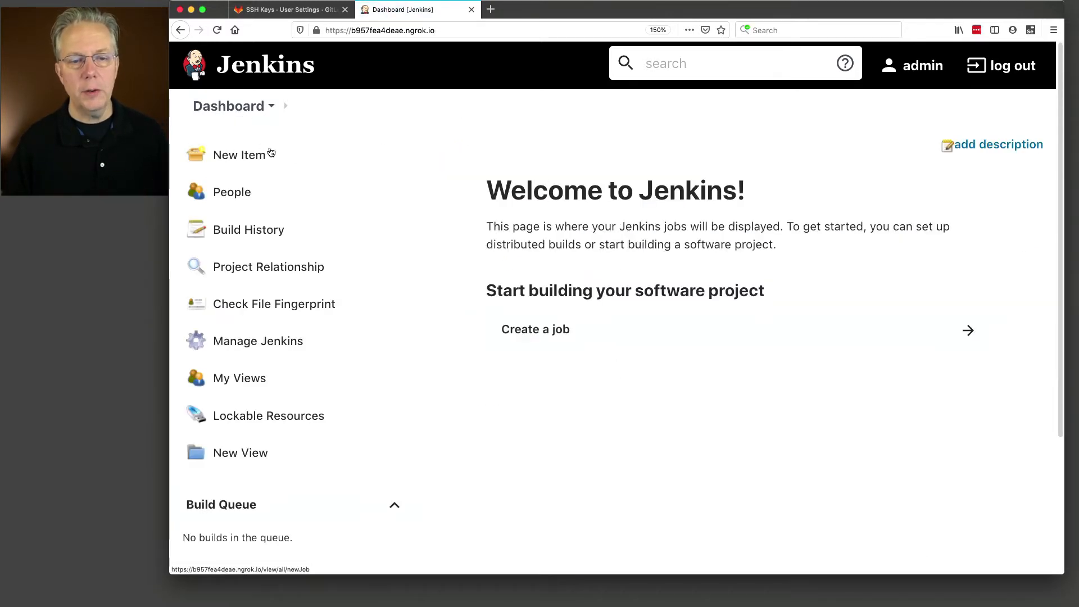
left_click(269, 346)
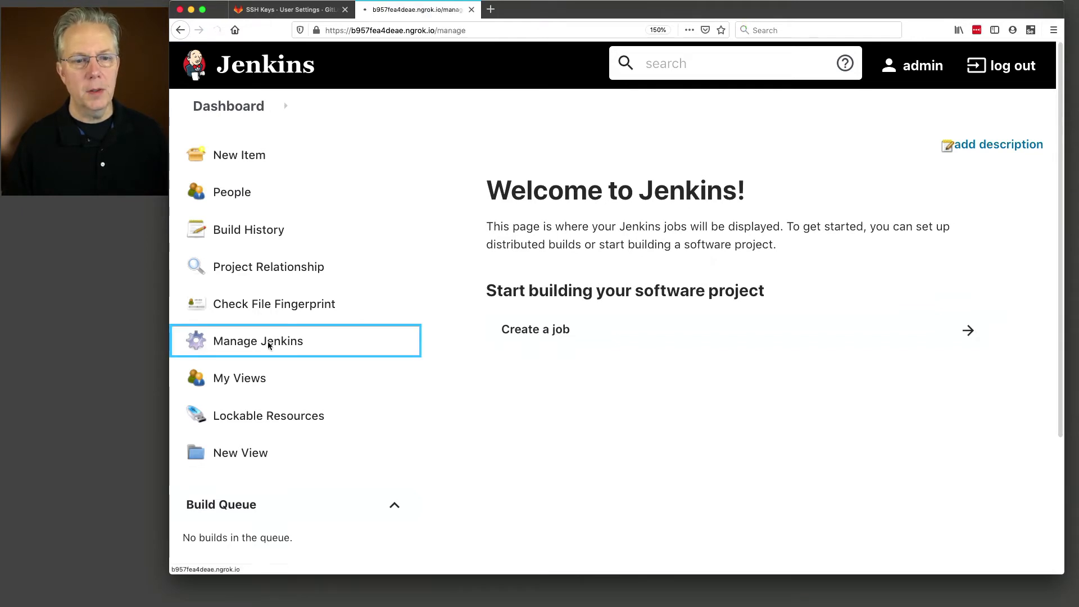
left_click(529, 266)
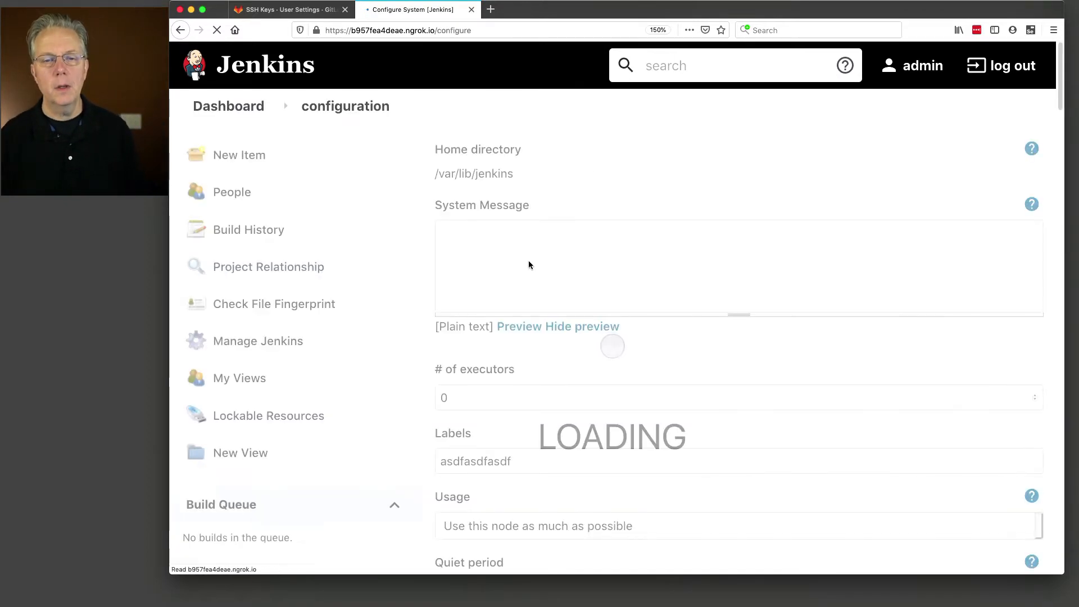
scroll(571, 301, "down", 15)
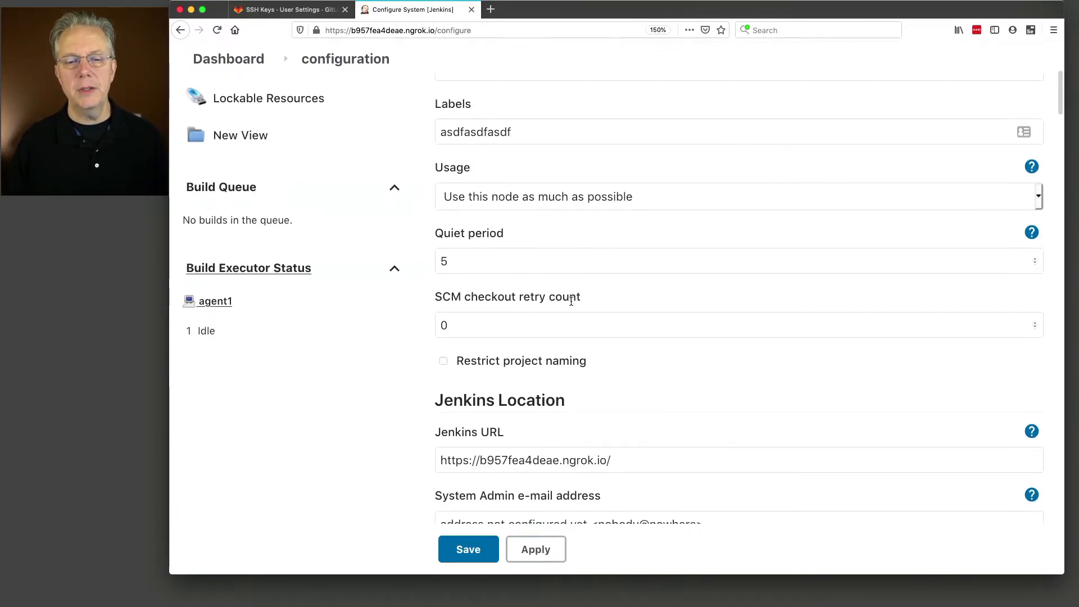
scroll(570, 304, "down", 15)
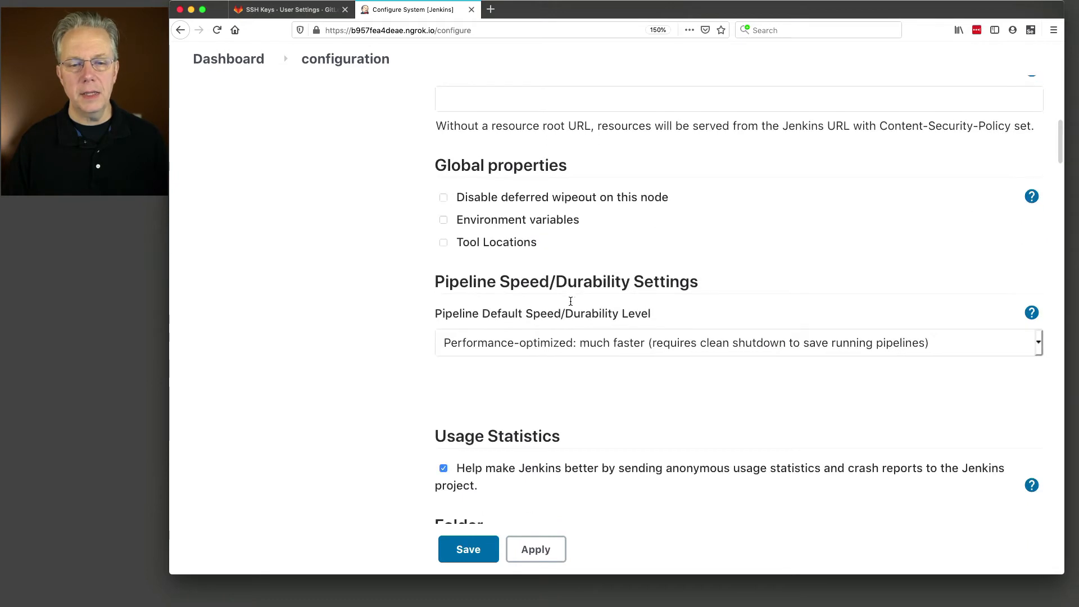
scroll(570, 301, "down", 4)
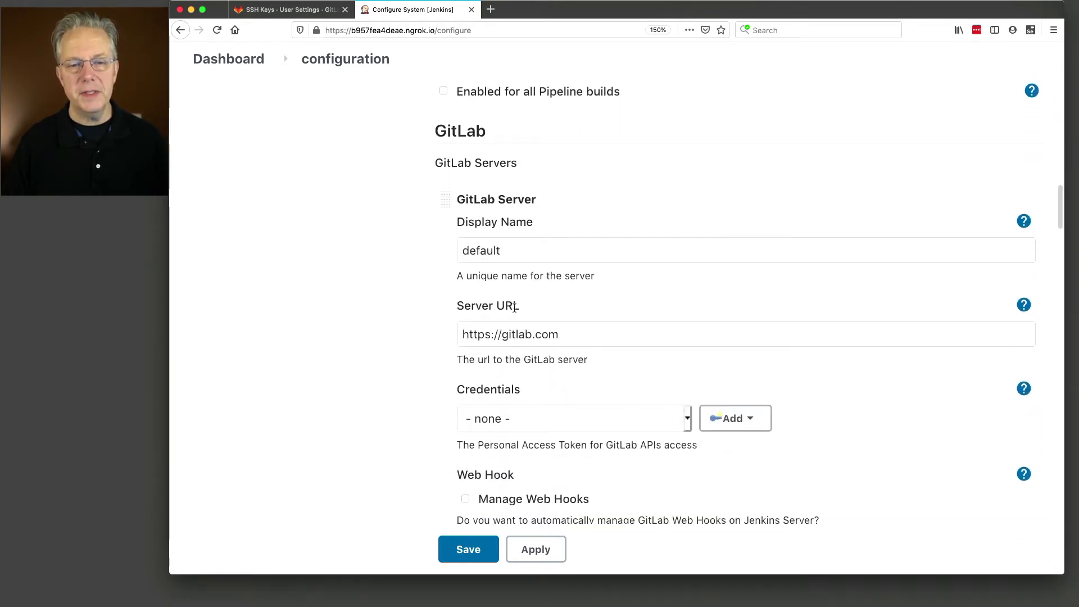
left_click_drag(571, 248, 450, 240)
left_click_drag(587, 340, 449, 326)
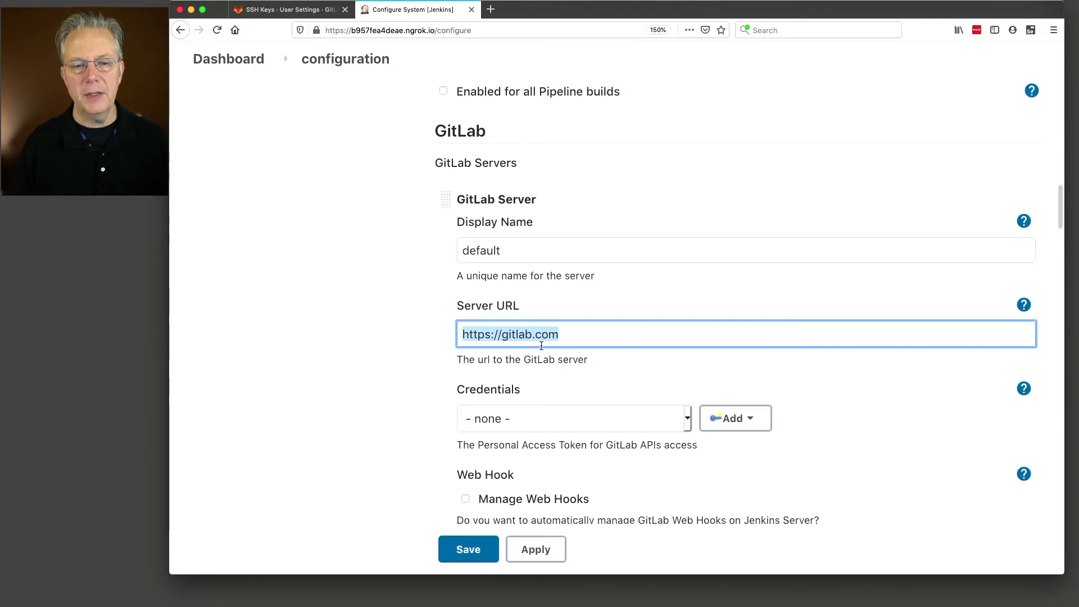
Step: Assign the GitLab personal access token credential to the GitLab server and enable Manage Web Hooks
scroll(638, 374, "down", 3)
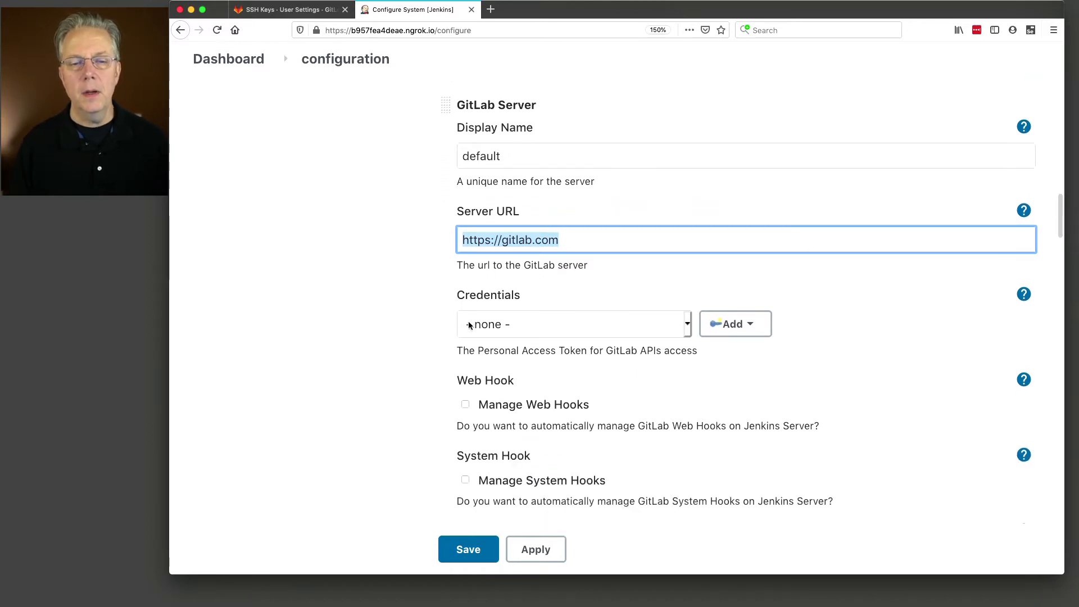
left_click(566, 334)
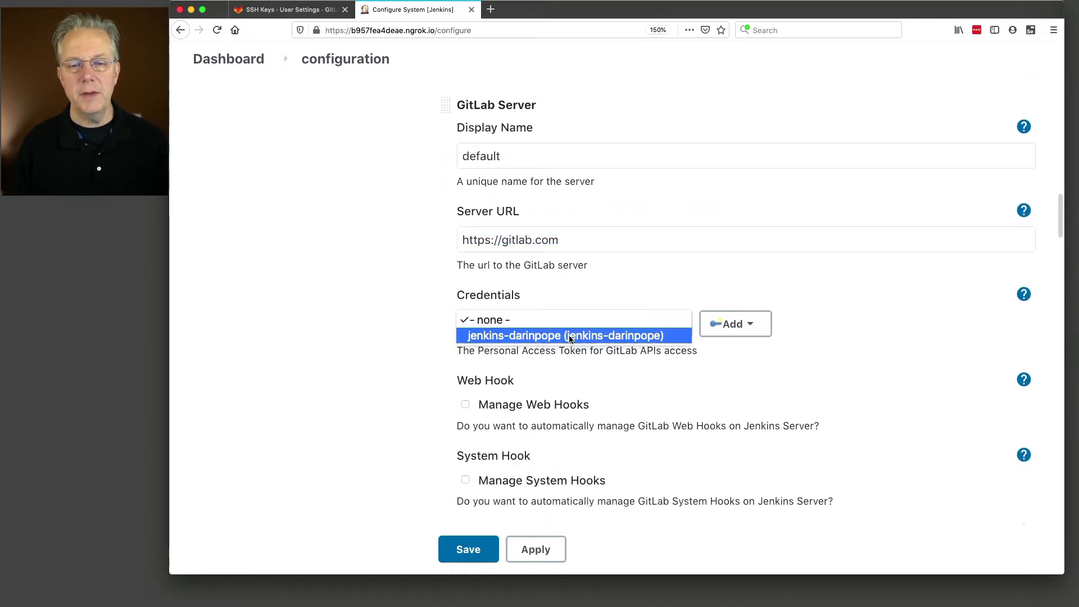
left_click(570, 337)
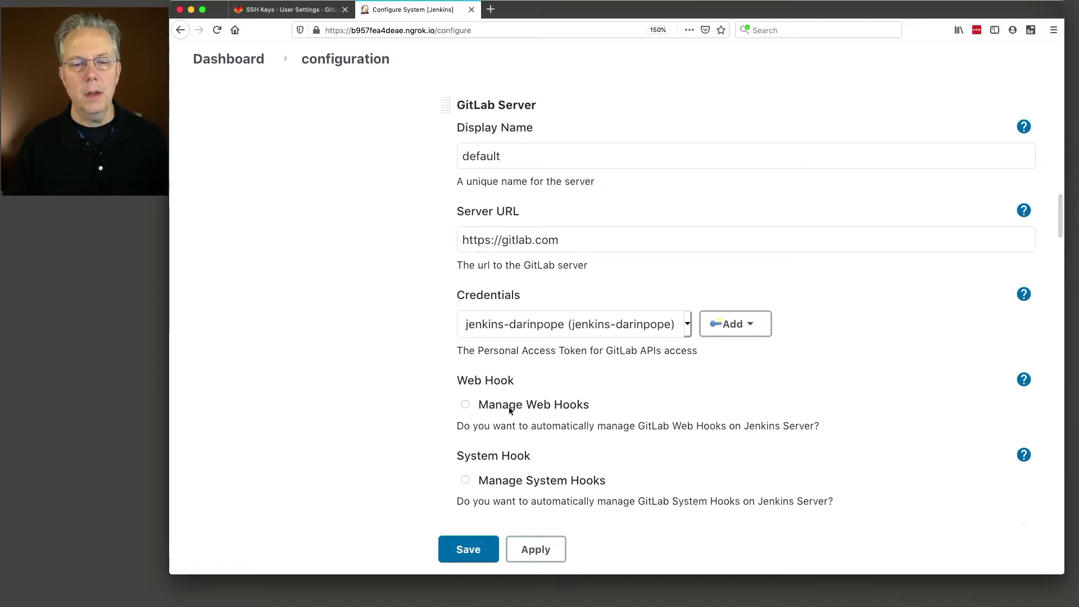
left_click(465, 405)
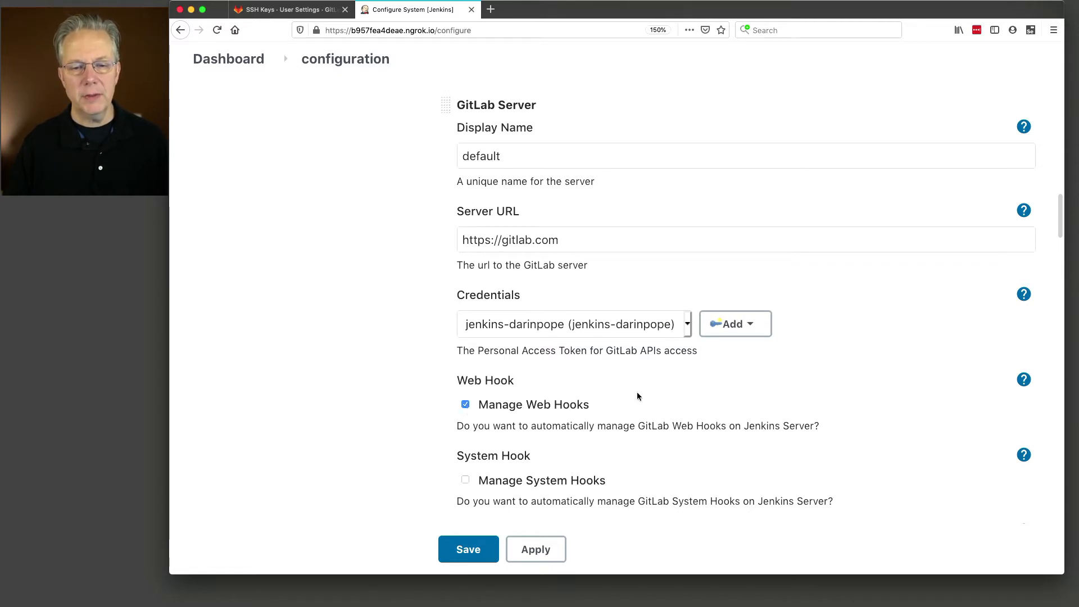
scroll(636, 393, "down", 5)
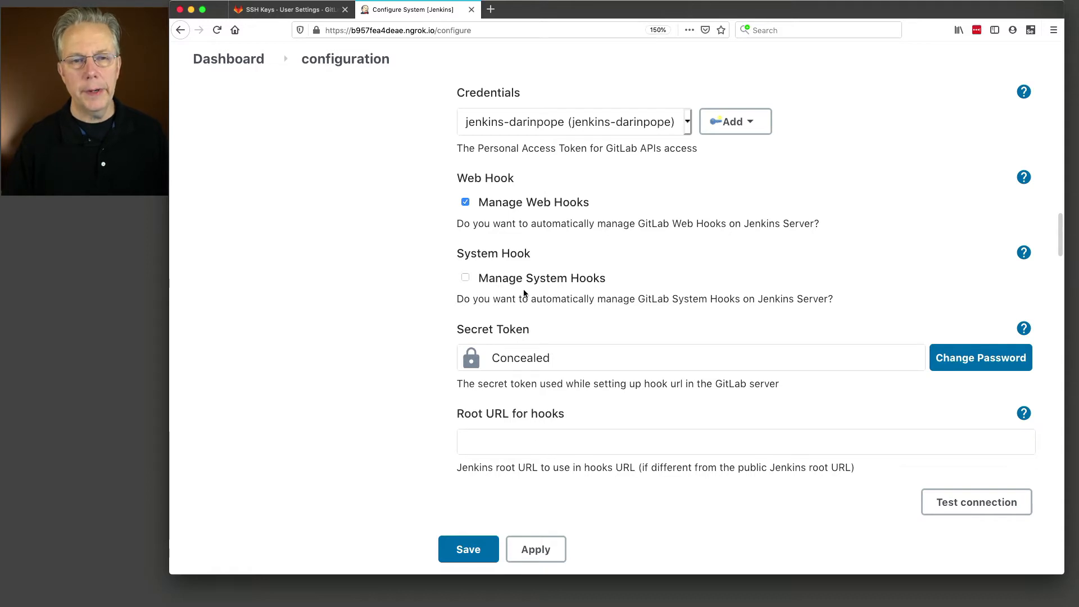
left_click(502, 34)
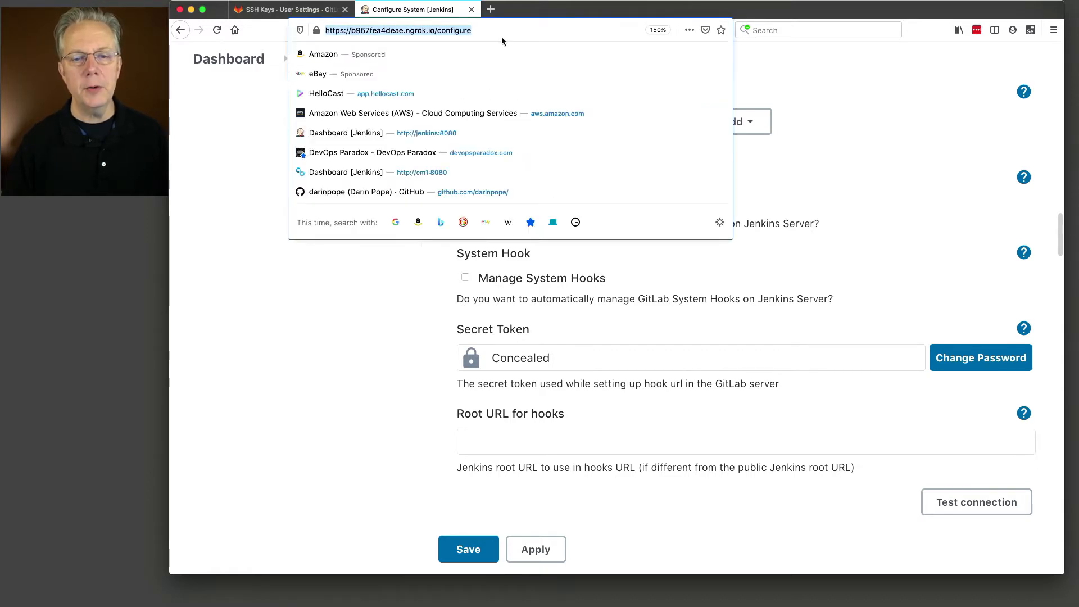
left_click(593, 439)
key("super+v")
key("BackSpace")
key("BackSpace")
key("BackSpace")
key("BackSpace")
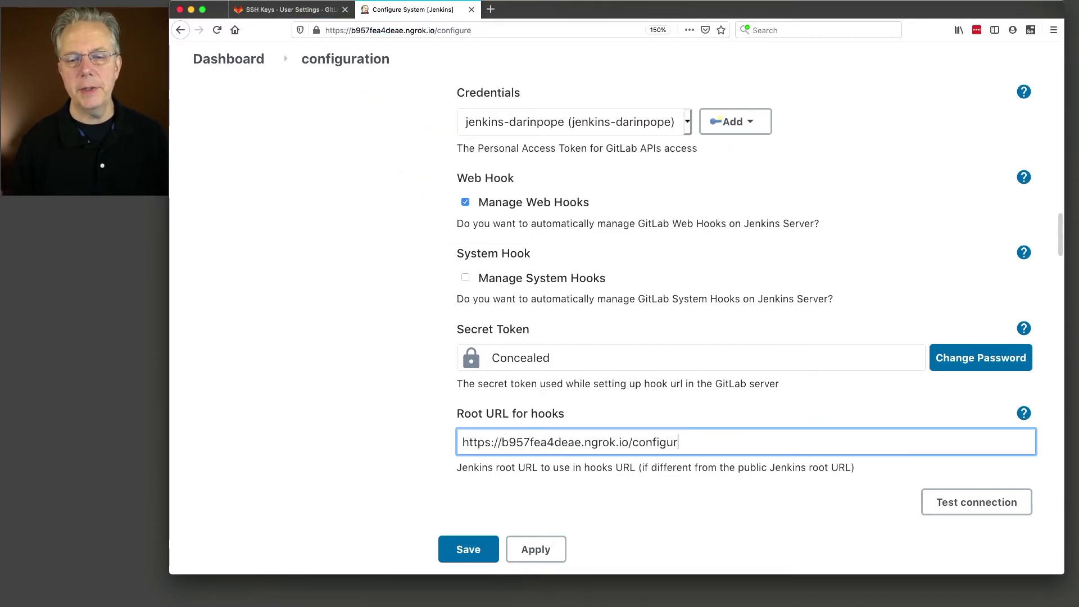
key("BackSpace")
key("BackSpace")
key("BackSpace")
key("BackSpace")
key("BackSpace")
key("Tab")
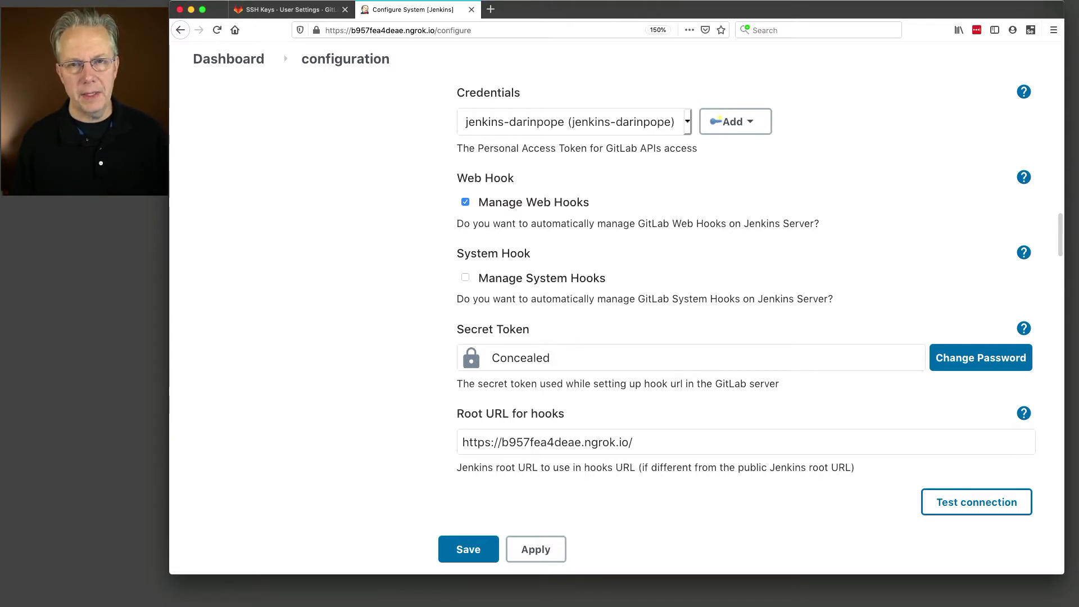
left_click(478, 546)
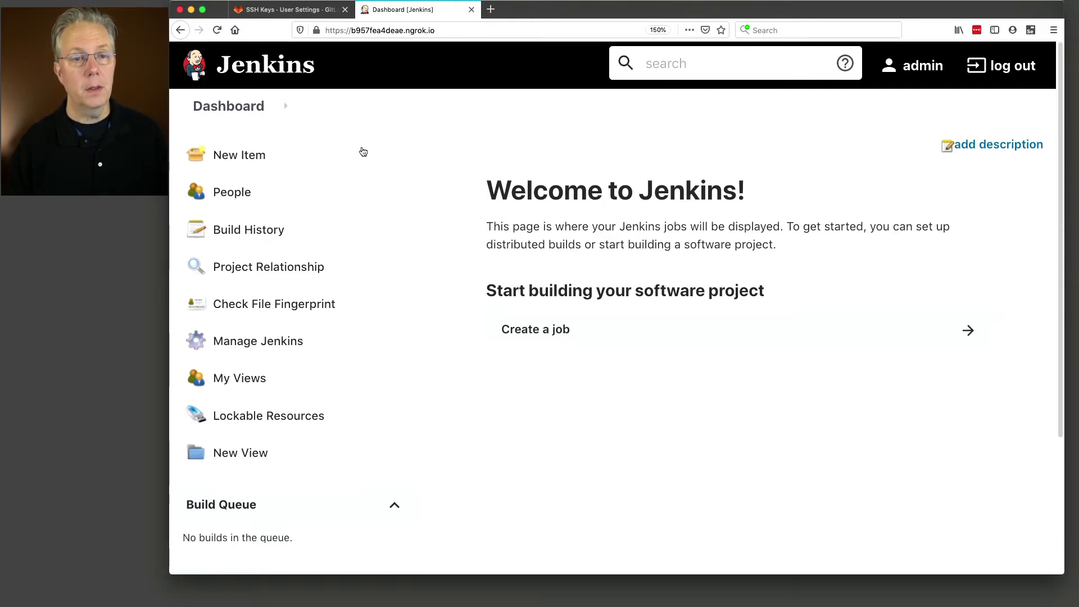
Step: Create a new GitLab Group item named with the GitLab account username and open its configuration
left_click(249, 160)
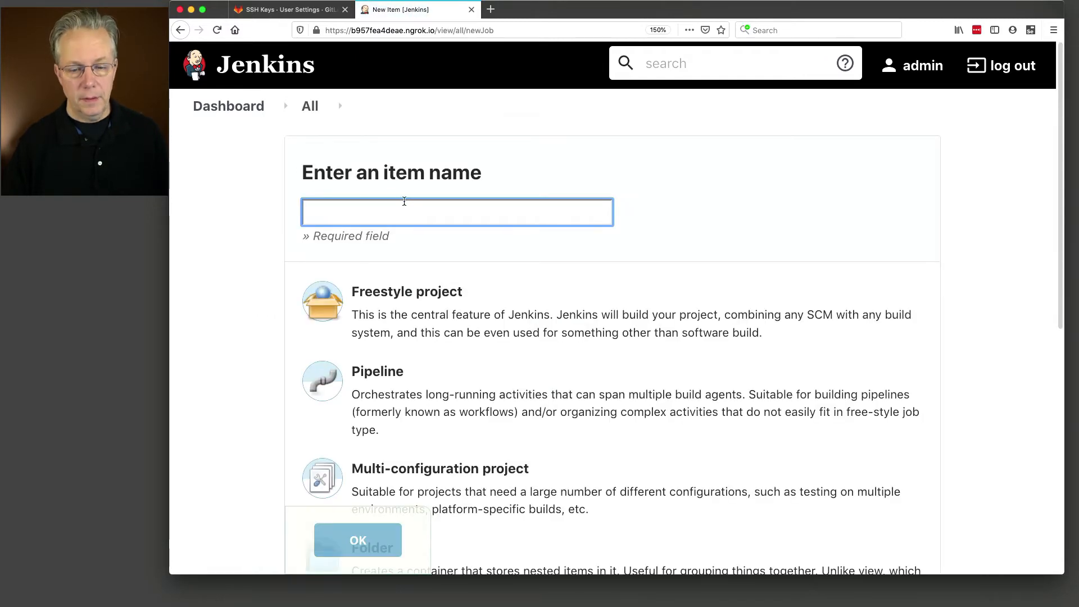
type("darinpope")
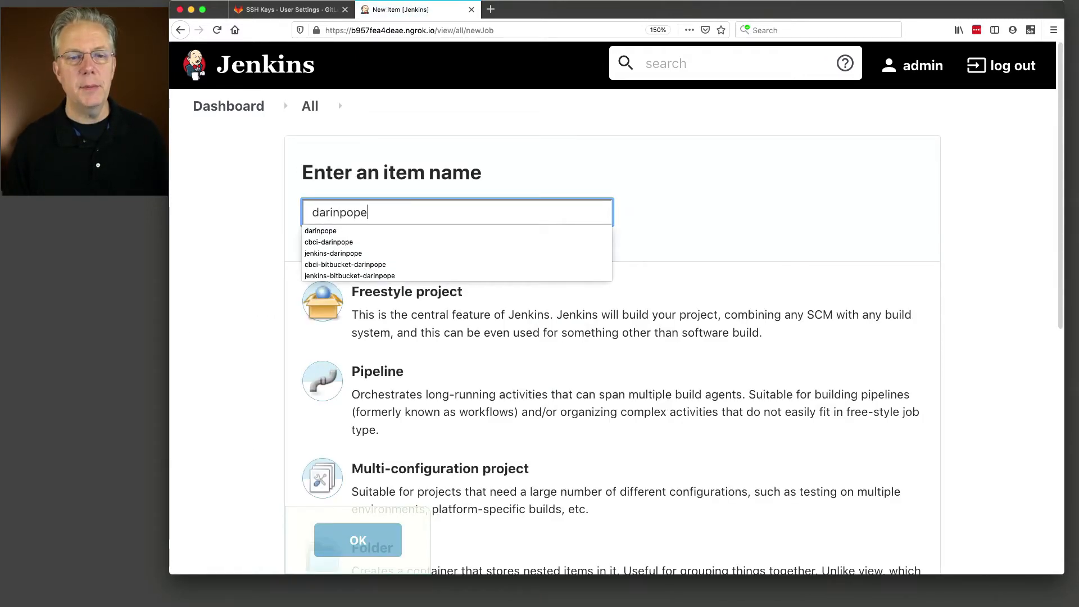
key("Tab")
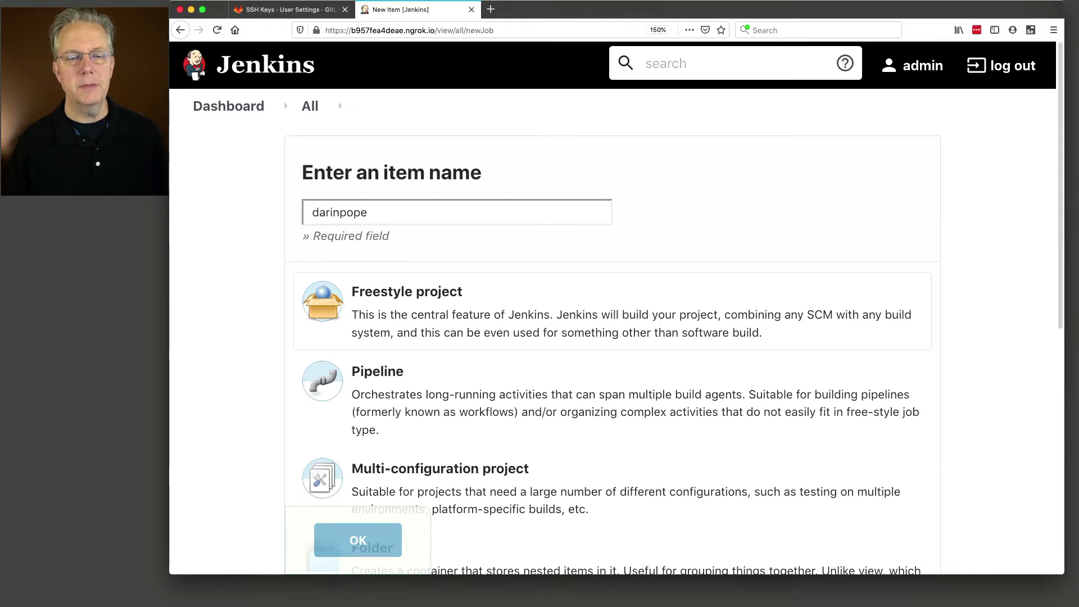
scroll(493, 356, "down", 3)
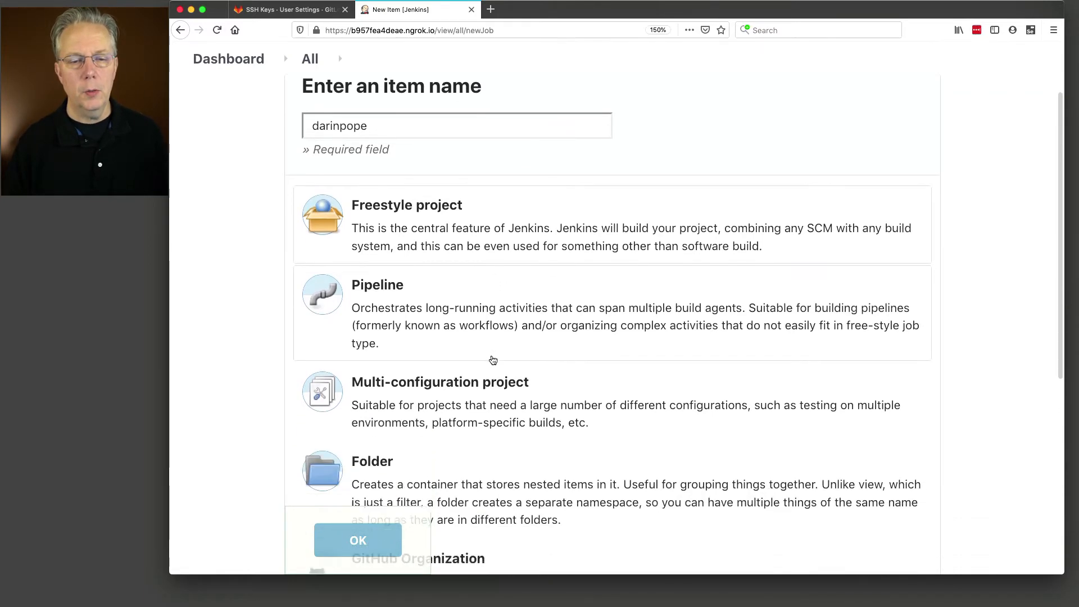
scroll(493, 357, "down", 7)
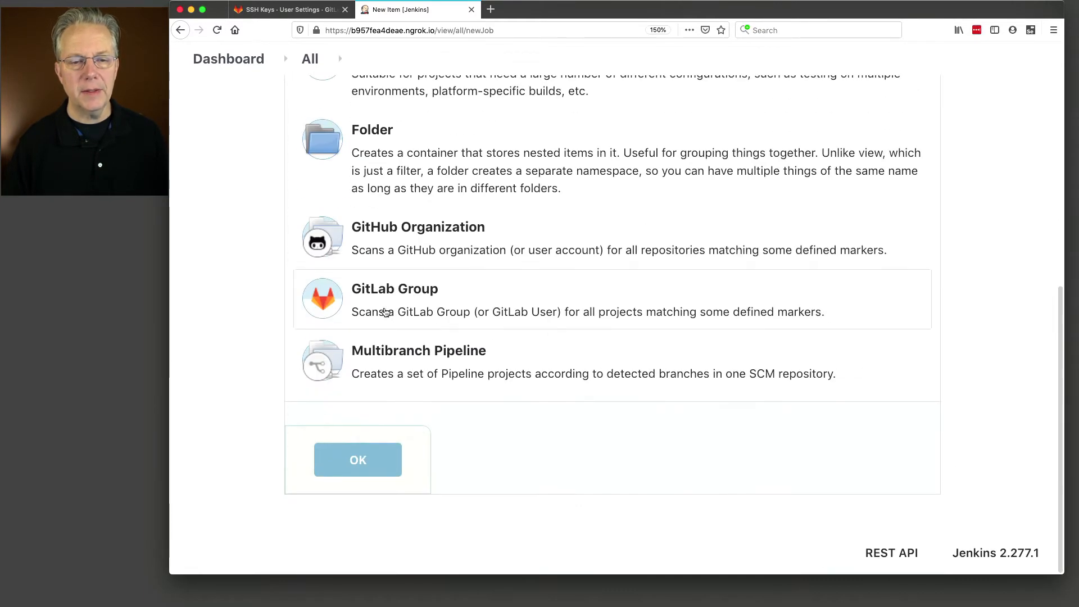
left_click(385, 309)
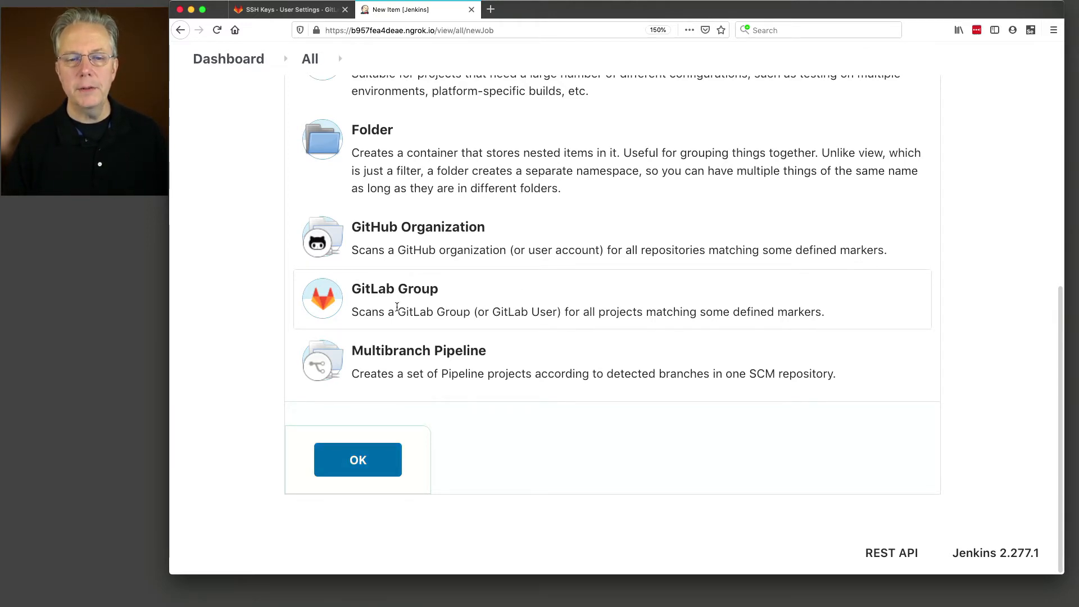
left_click(385, 462)
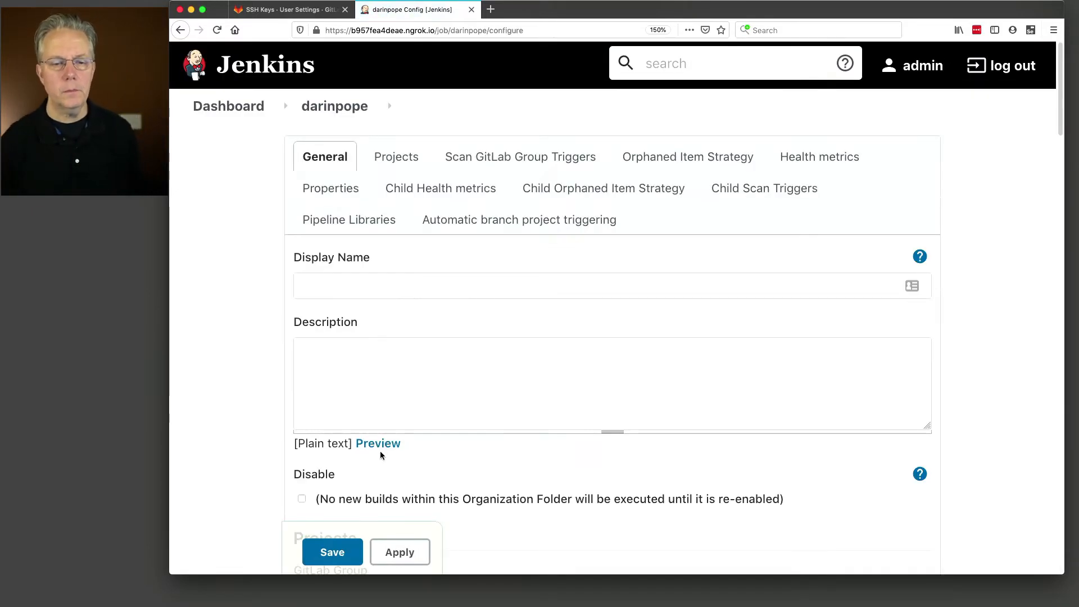
scroll(387, 437, "down", 3)
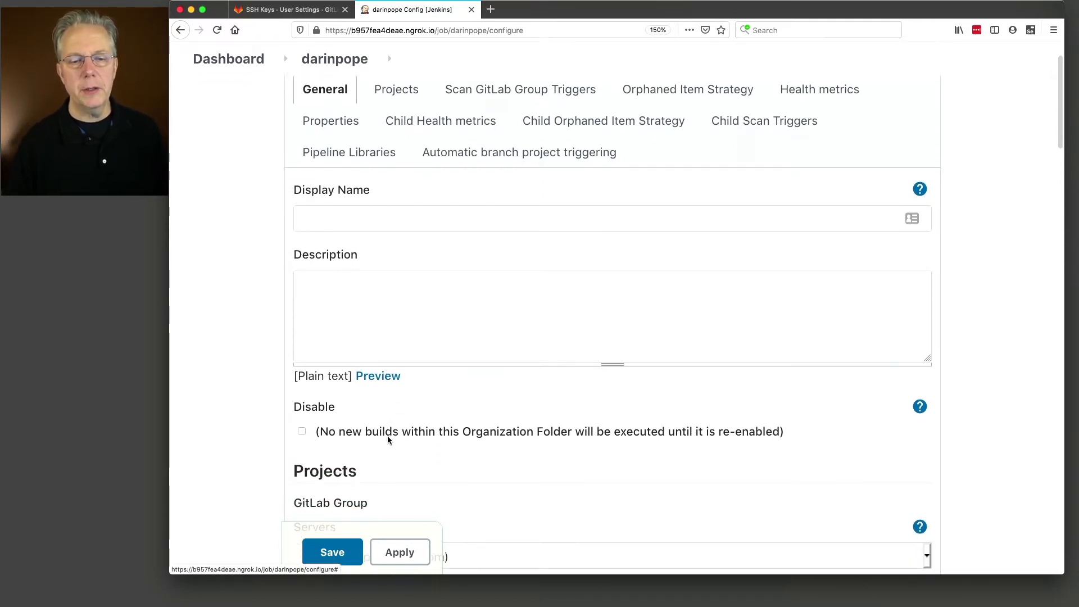
scroll(388, 440, "down", 2)
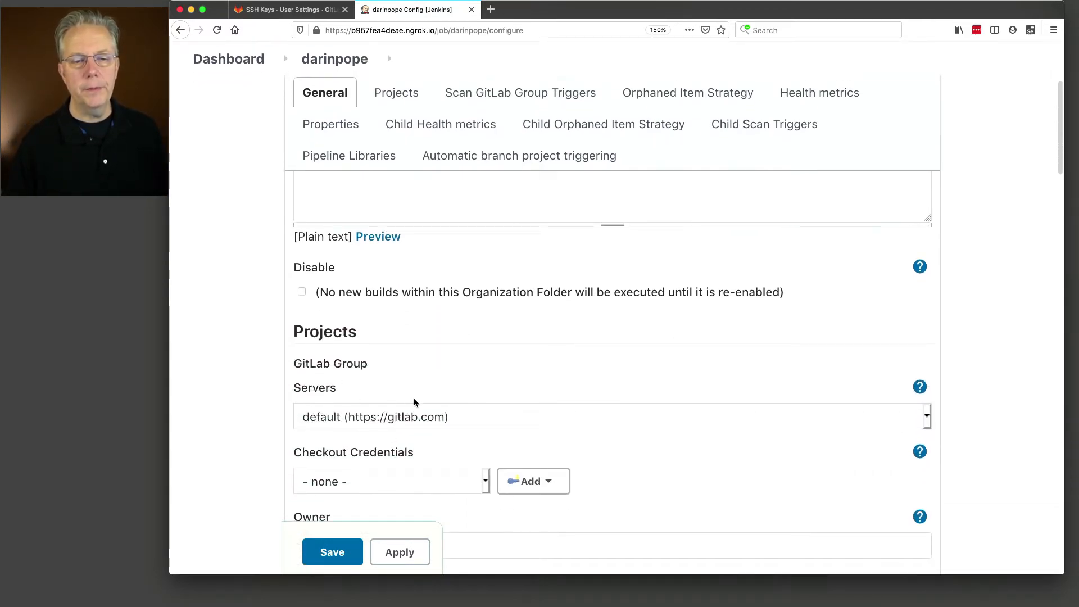
scroll(414, 399, "down", 4)
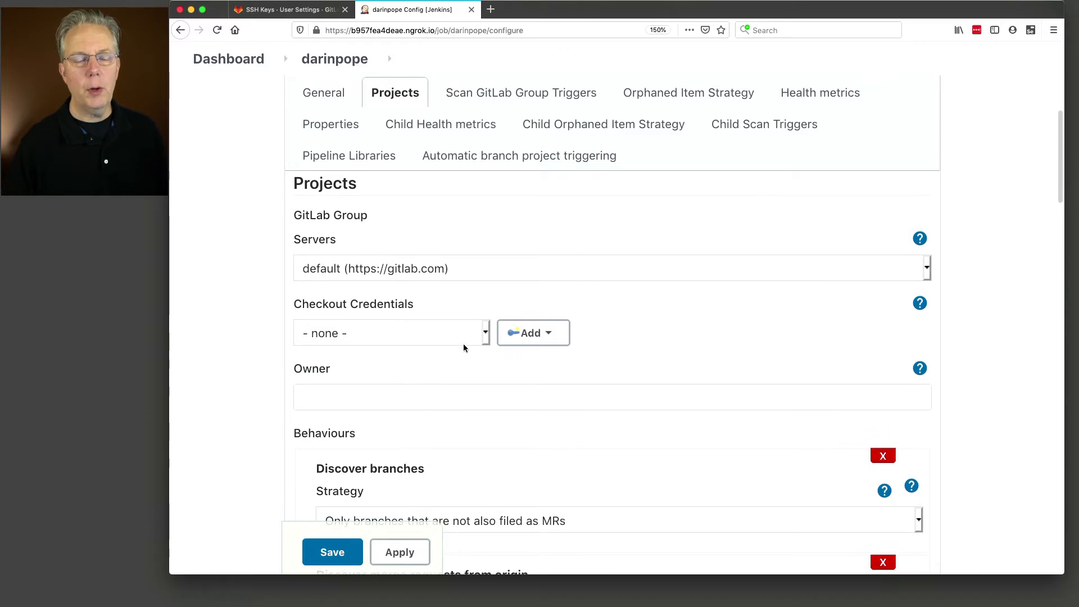
left_click(460, 275)
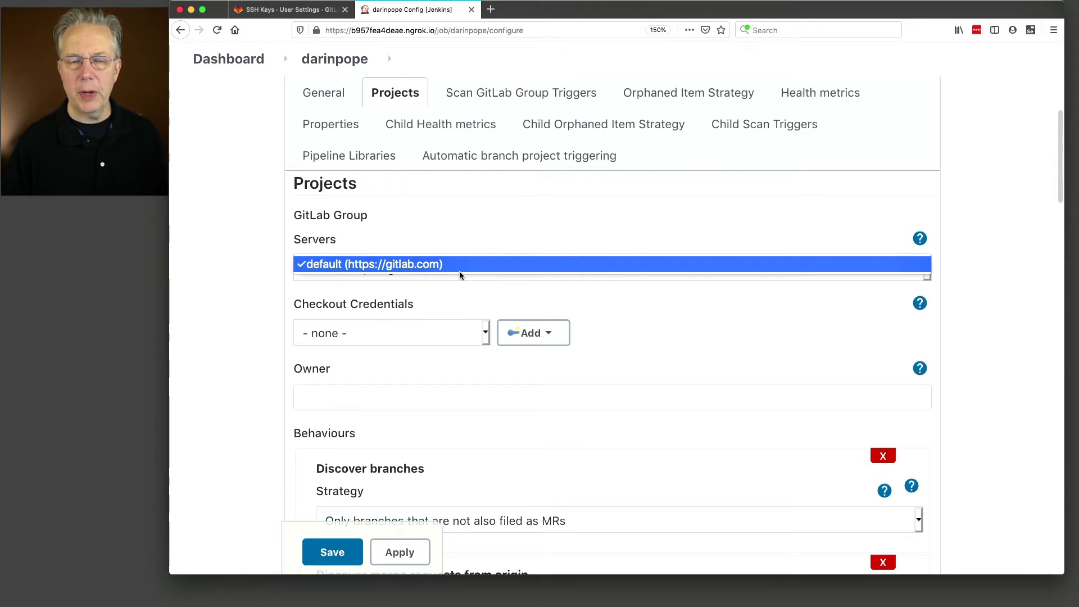
left_click(469, 336)
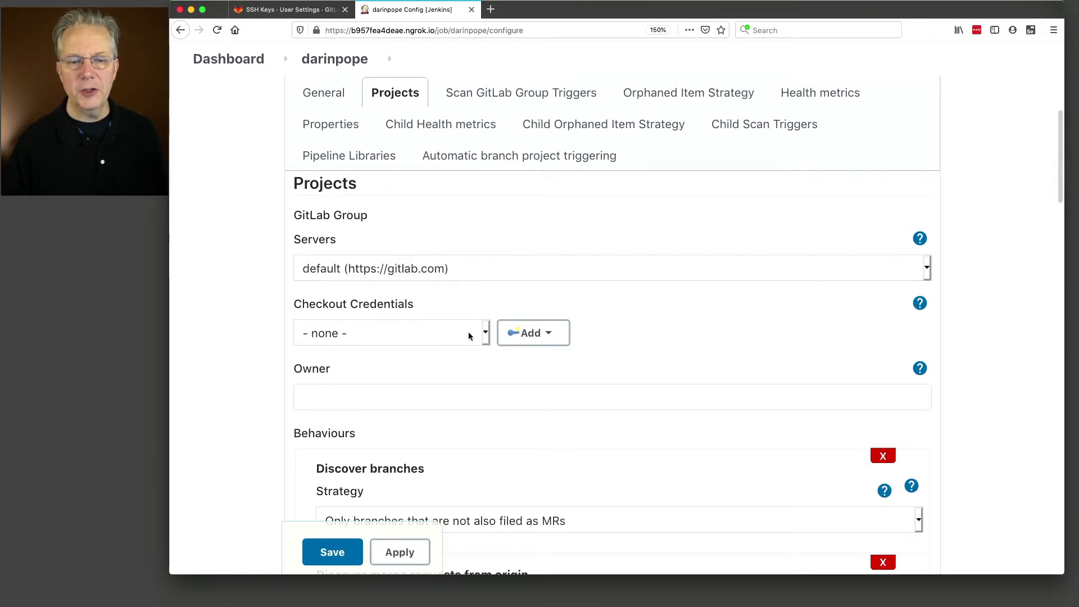
left_click(469, 336)
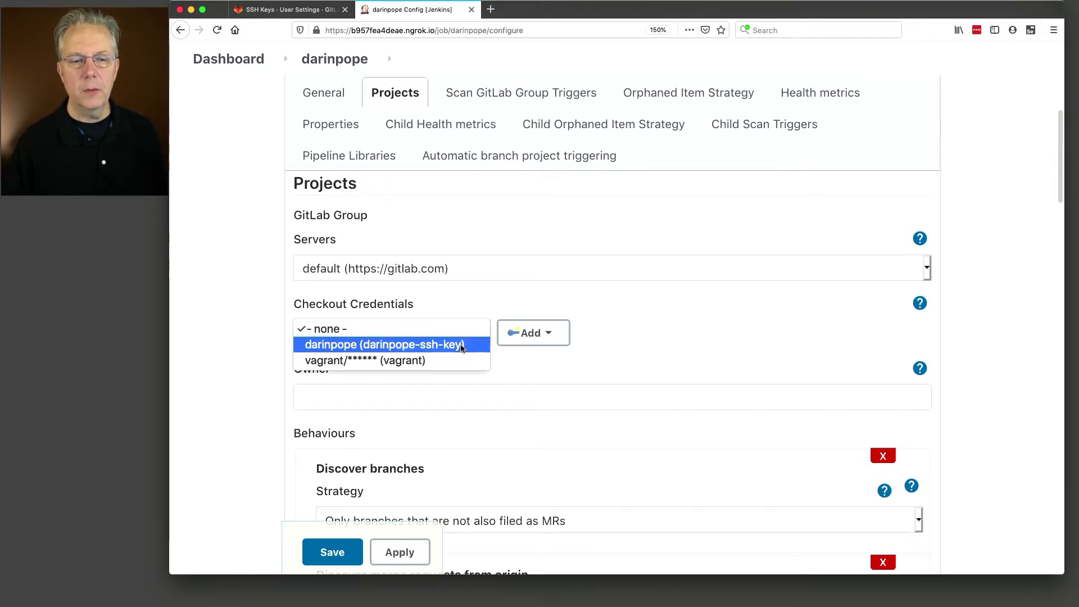
left_click(461, 344)
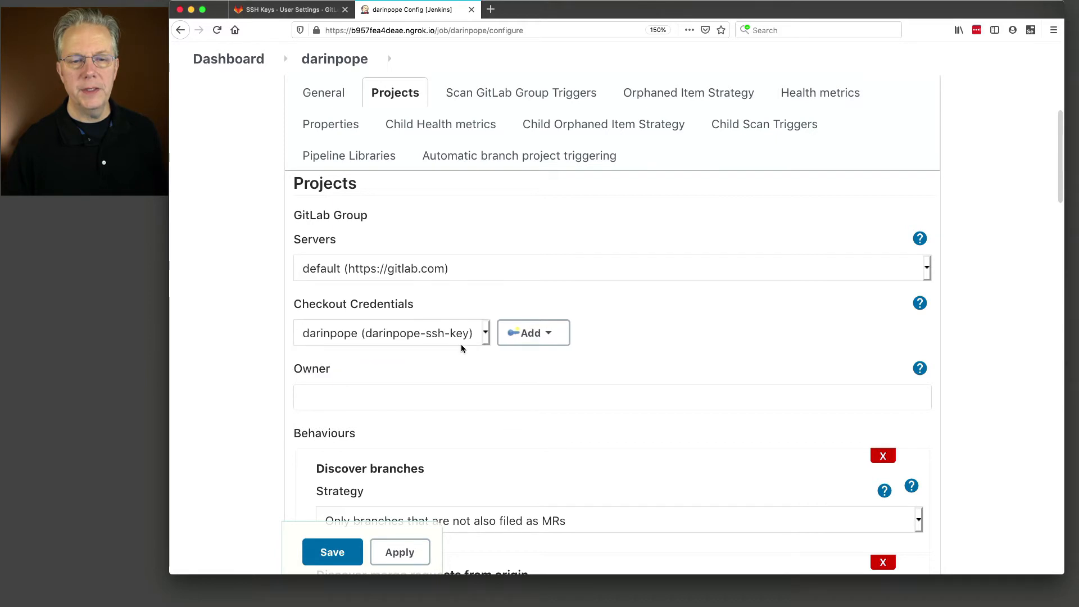
Step: Set the GitLab Group's Owner to the GitLab account username, then check its validation and the default discovery behaviours
left_click(468, 391)
type("darinpope")
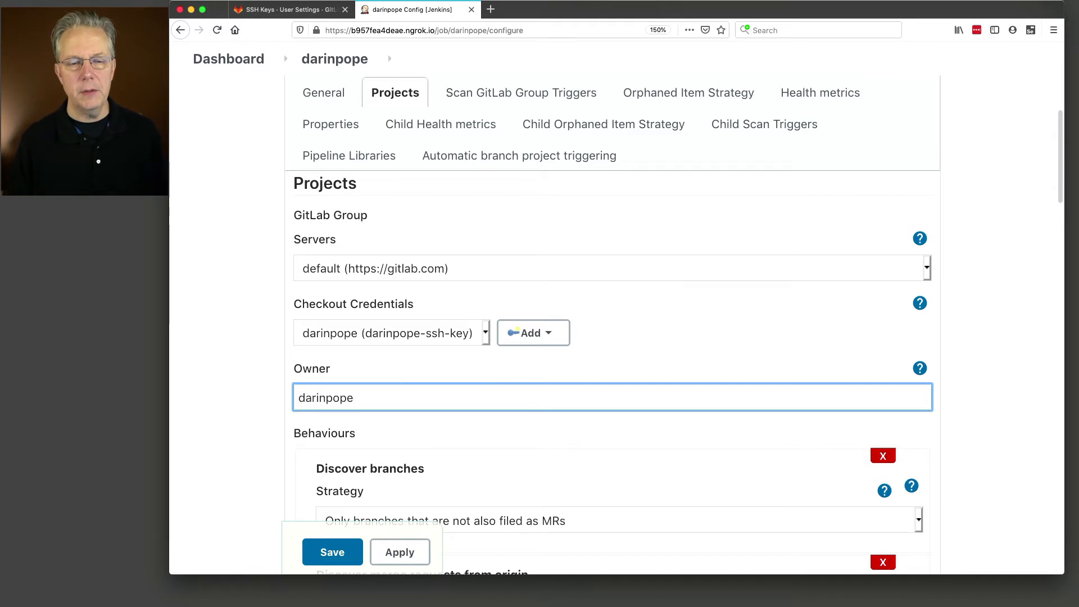
key("Tab")
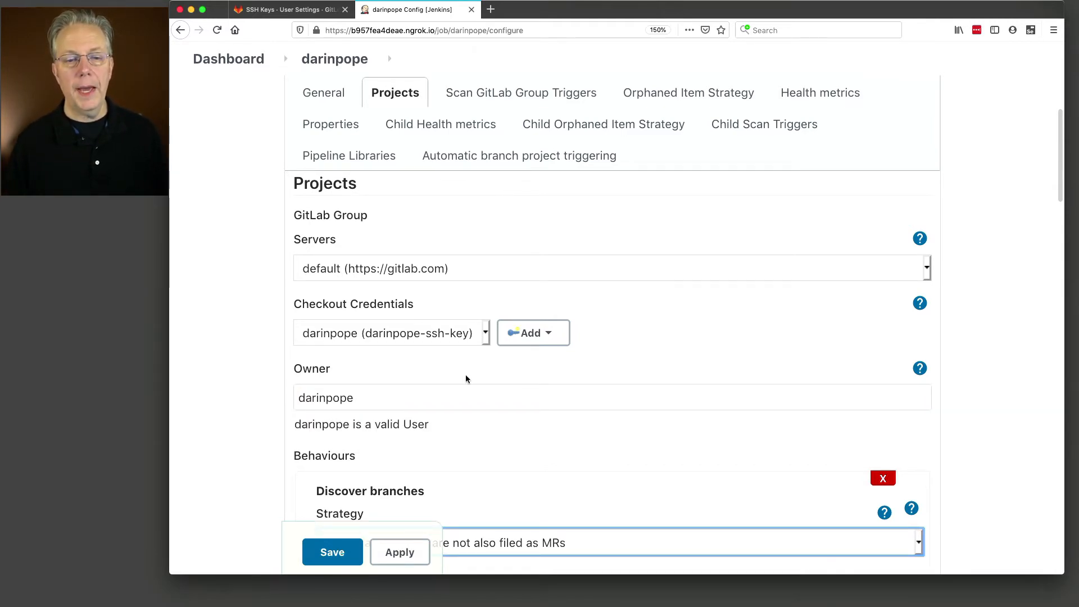
left_click(301, 425)
left_click_drag(433, 423, 273, 417)
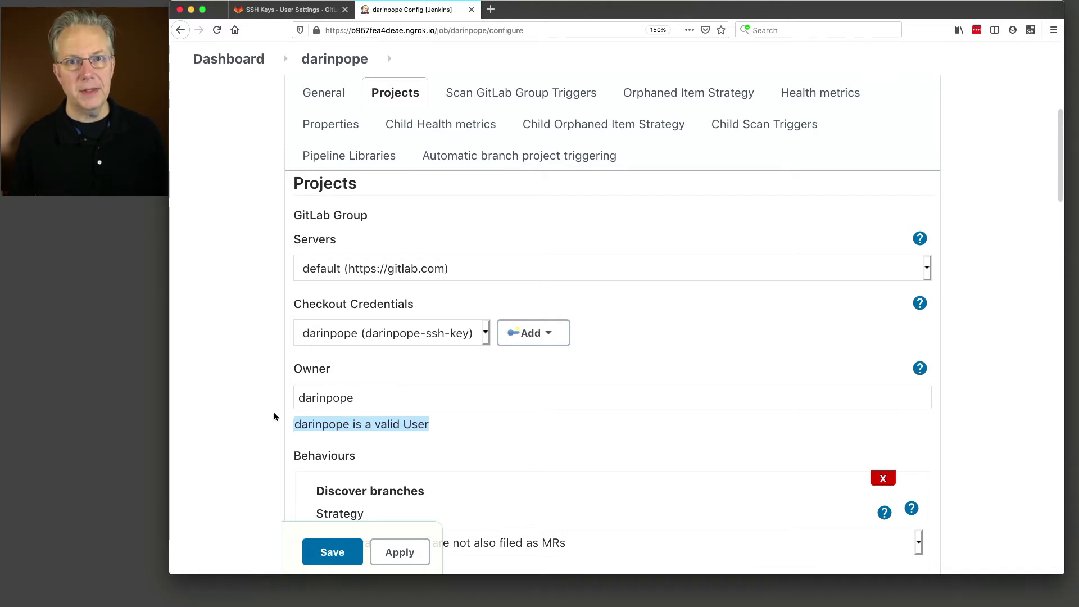
scroll(508, 482, "down", 5)
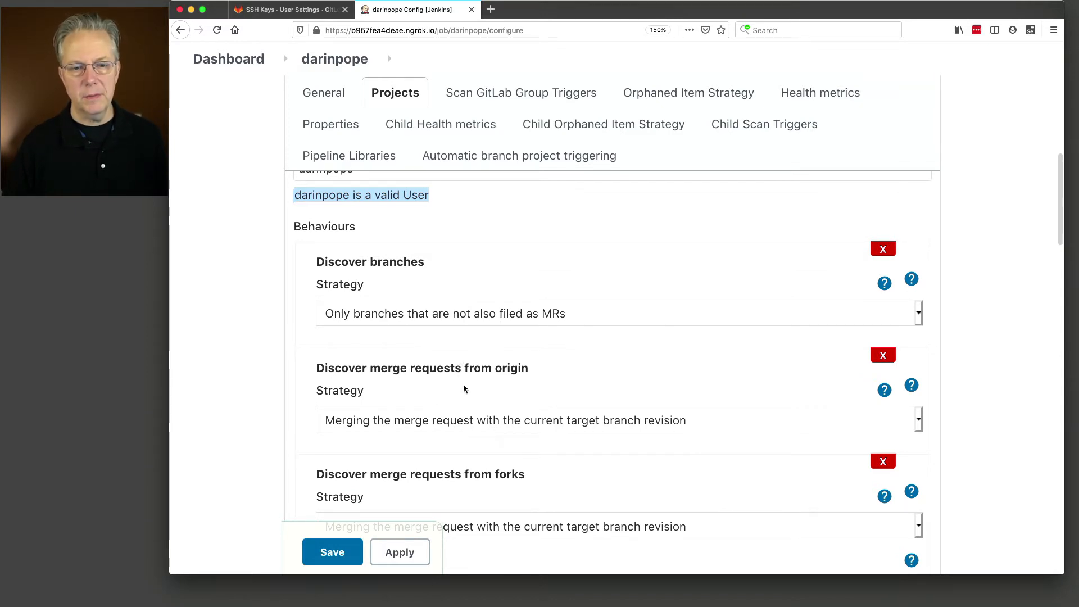
scroll(462, 384, "down", 1)
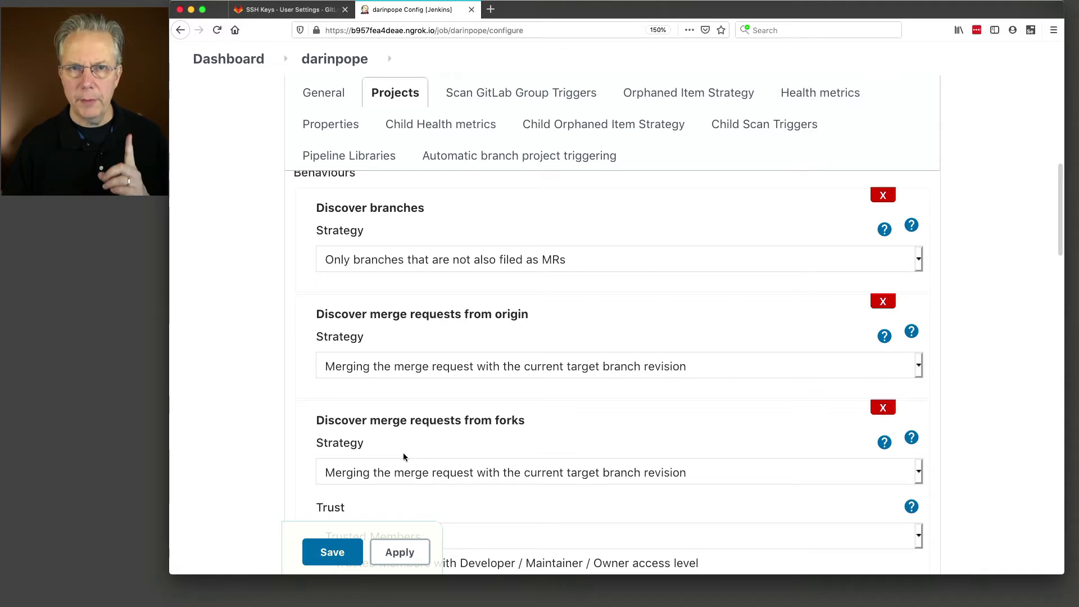
Step: Switch to GitLab and check the existing project hooks in the micro1 project's webhook settings
left_click(286, 9)
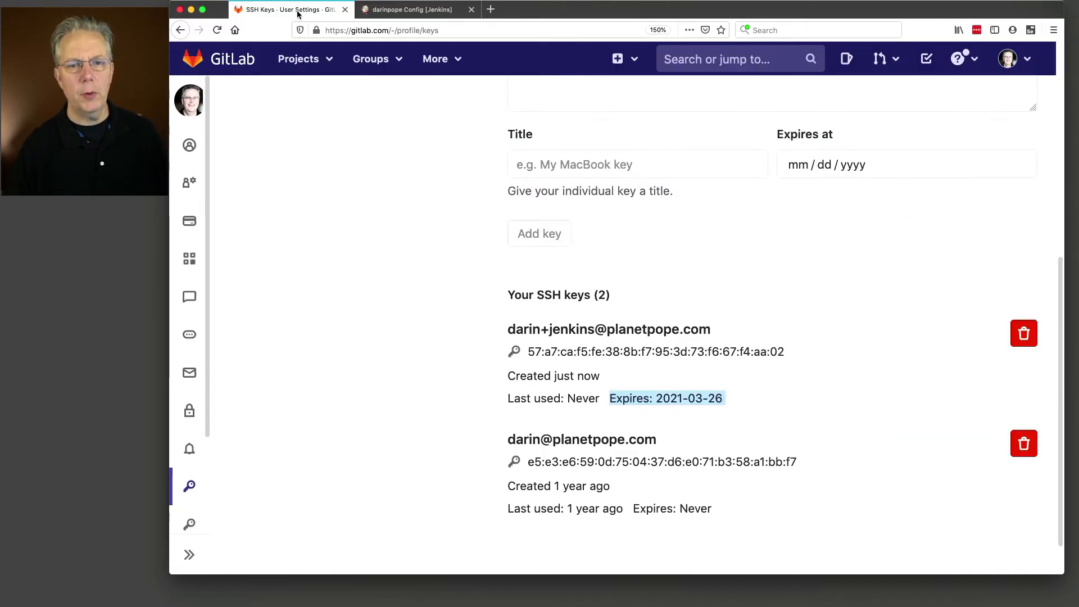
scroll(340, 287, "up", 5)
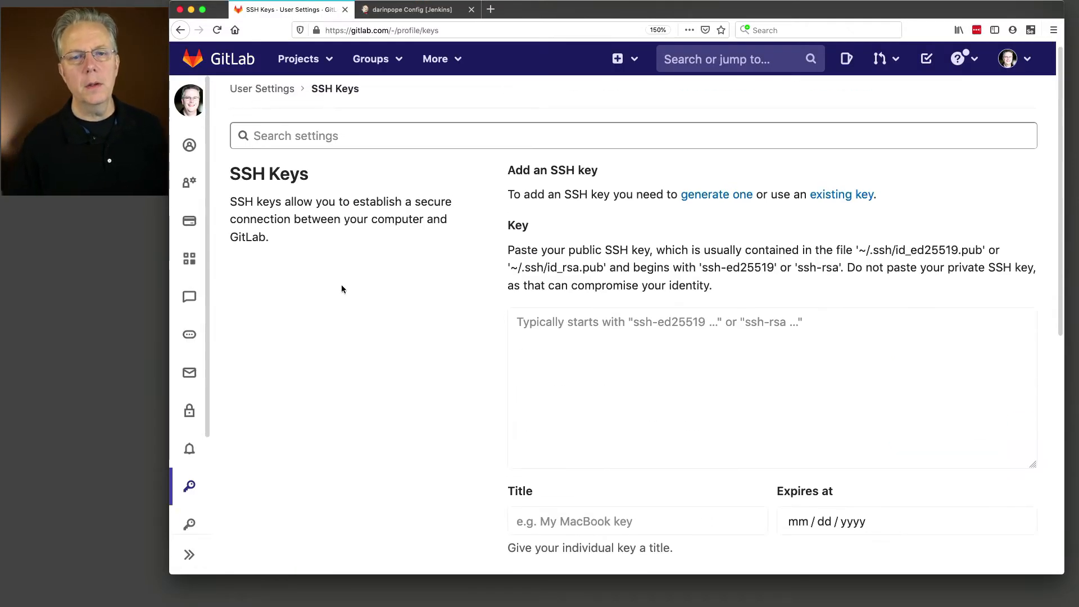
left_click(310, 64)
left_click(322, 100)
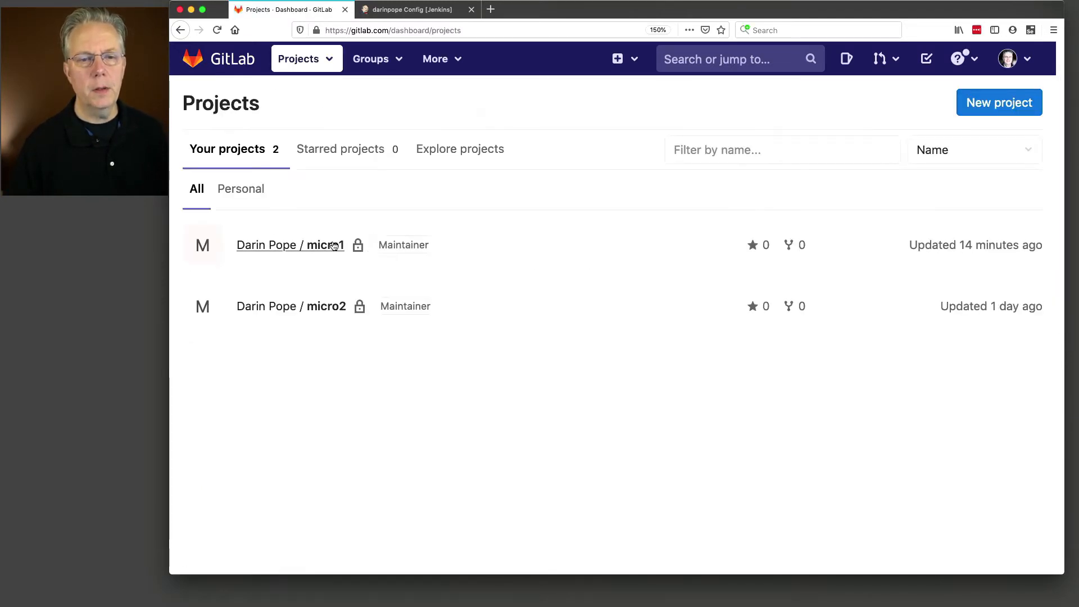
left_click(328, 247)
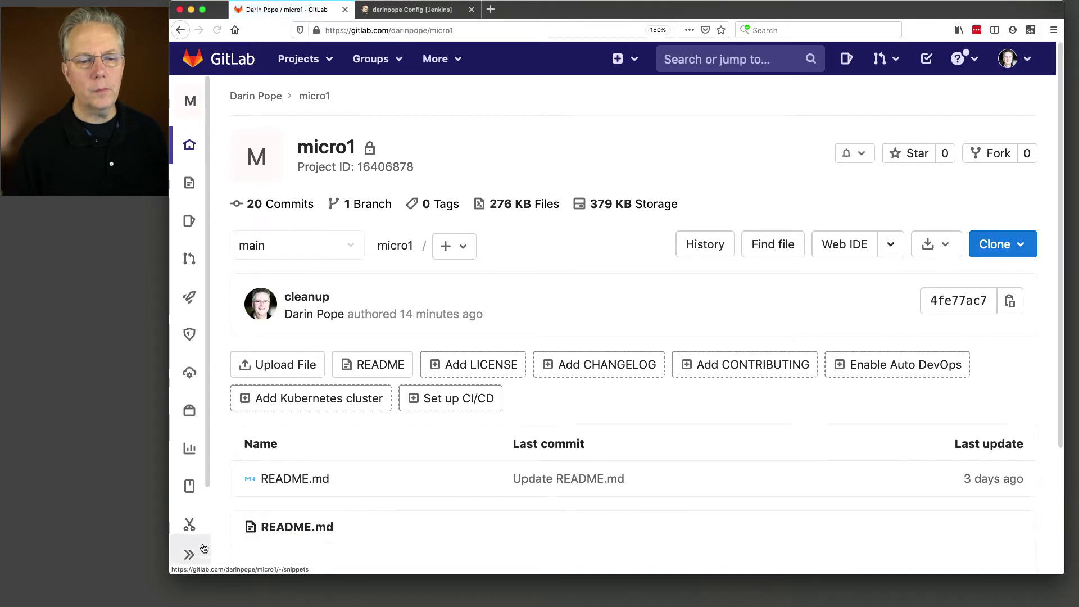
left_click(194, 555)
scroll(236, 505, "down", 4)
mouse_move(237, 504)
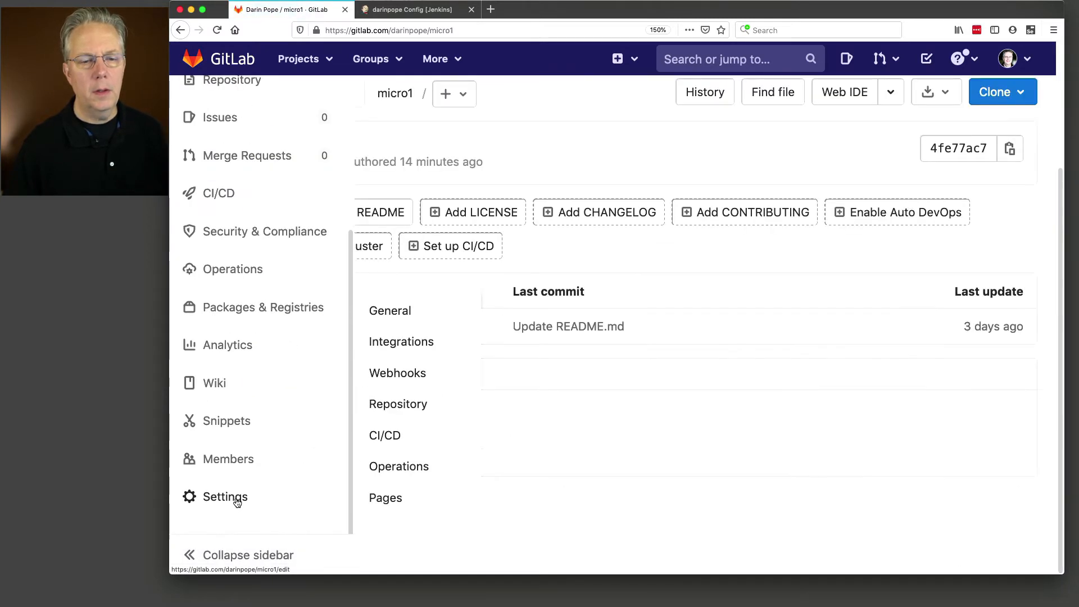
left_click(407, 379)
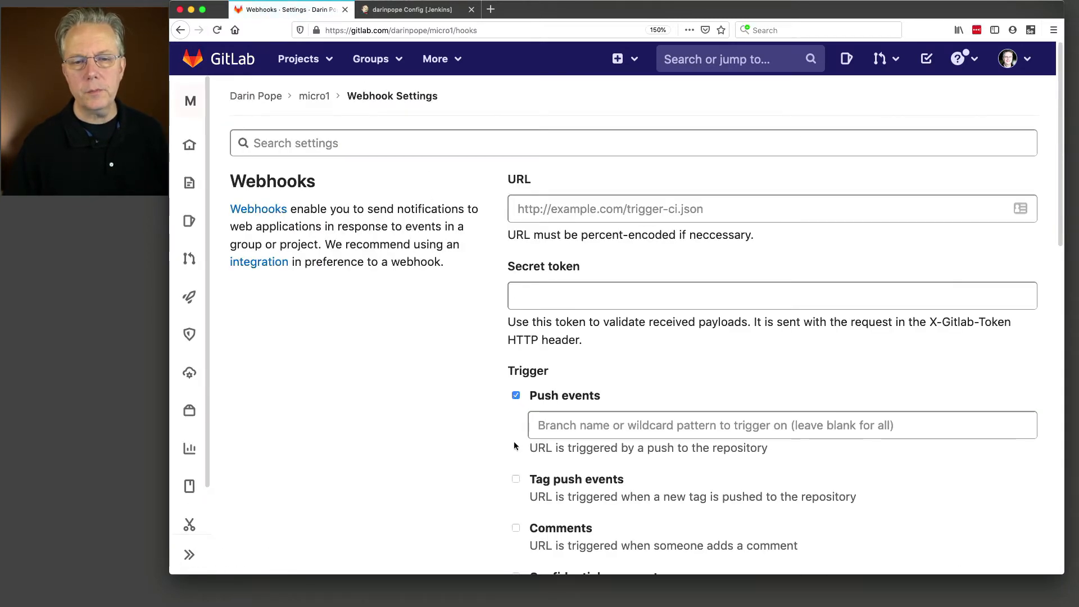
scroll(513, 441, "down", 15)
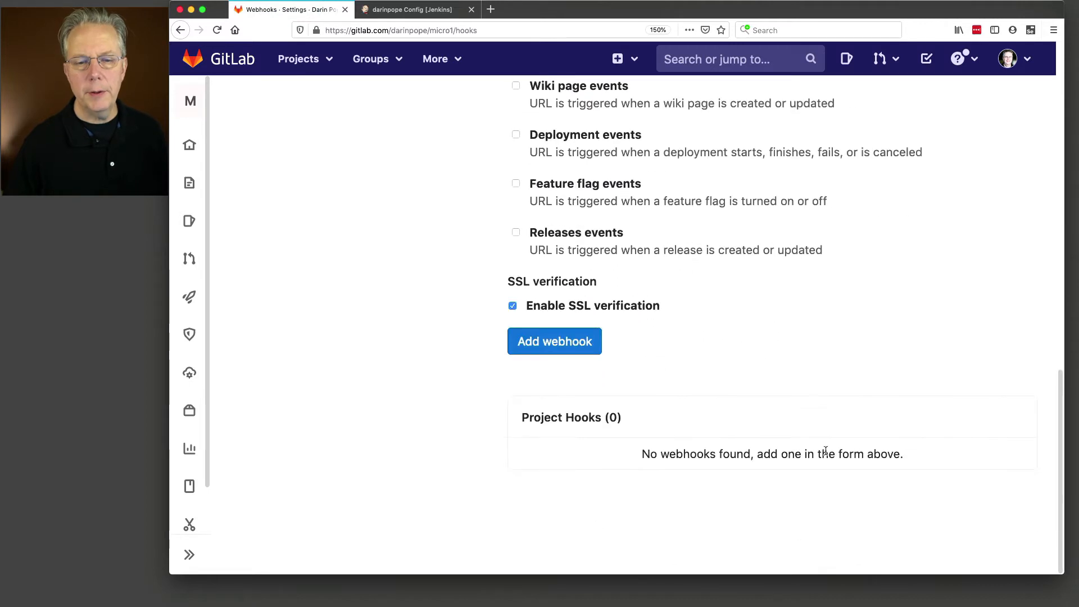
Step: Open the micro2 project's webhook settings and check its list of project hooks
left_click(324, 60)
left_click(312, 100)
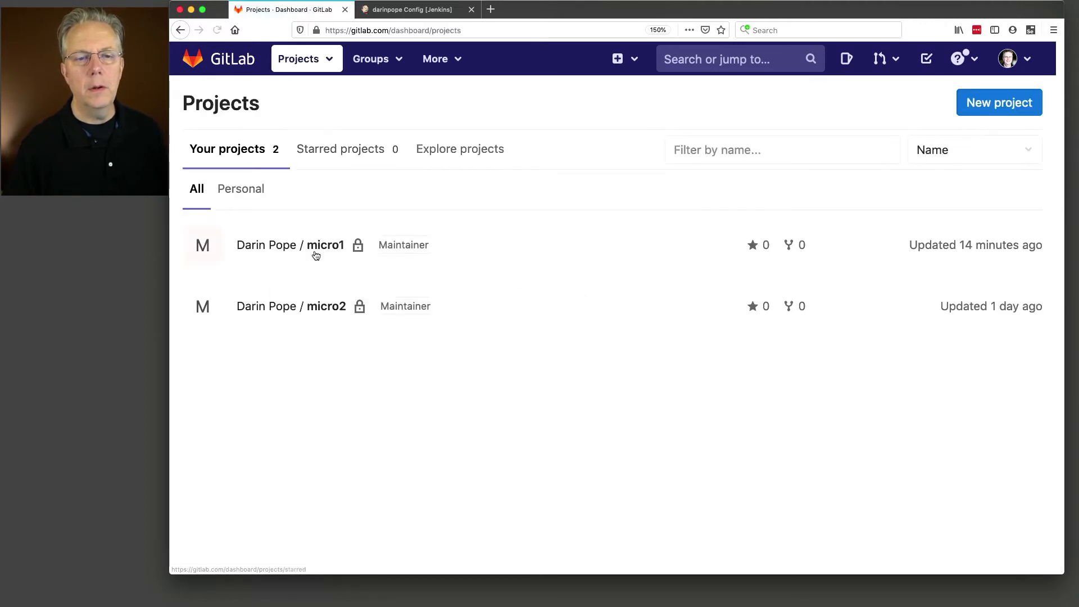
left_click(325, 306)
scroll(229, 410, "down", 3)
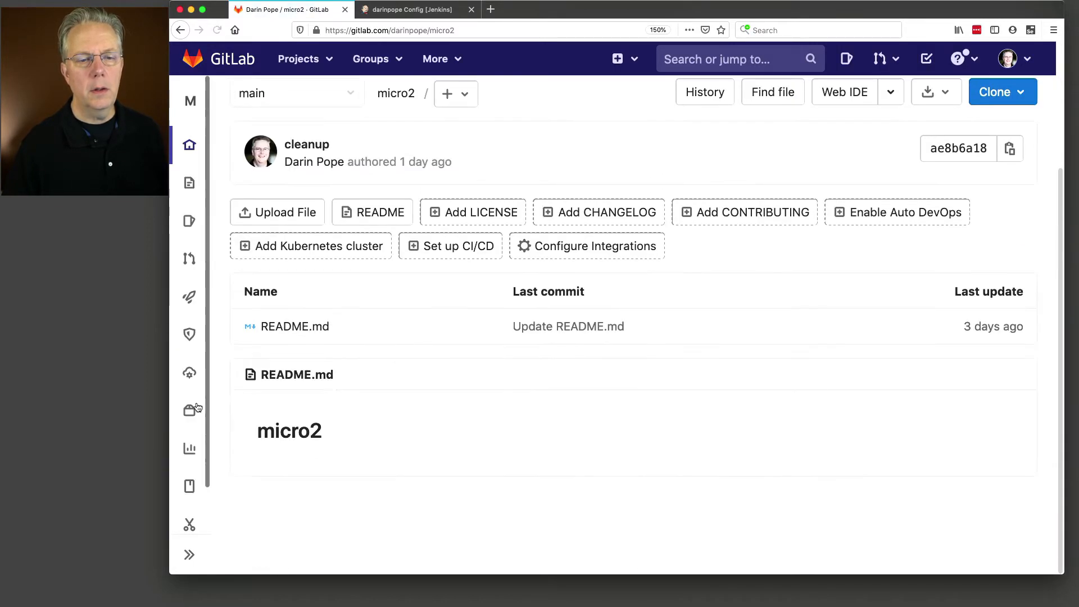
scroll(190, 393, "down", 2)
left_click(183, 515)
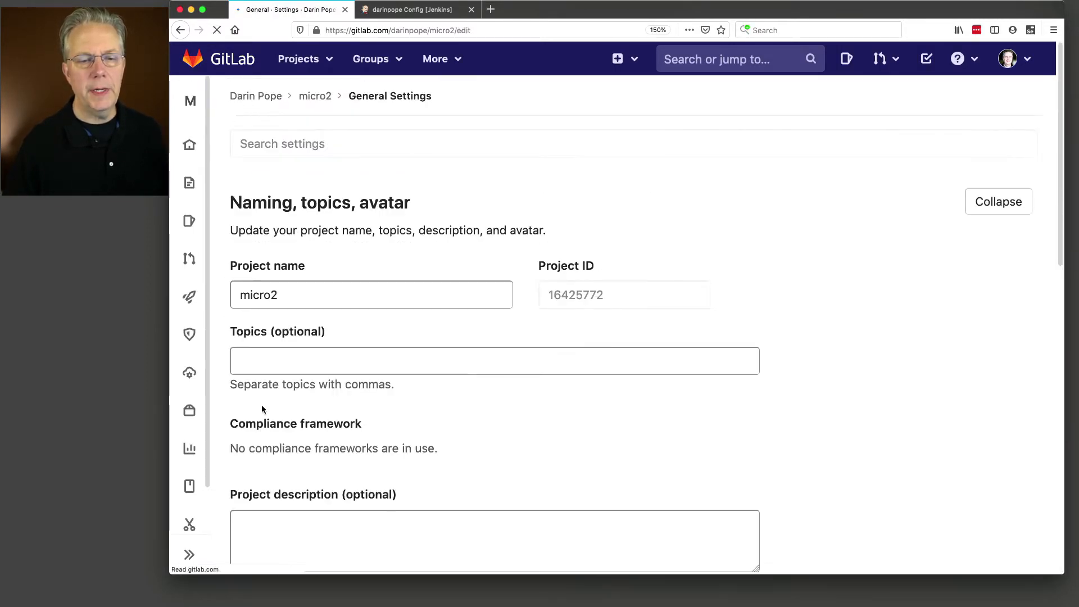
left_click(188, 555)
scroll(259, 394, "down", 5)
left_click(270, 376)
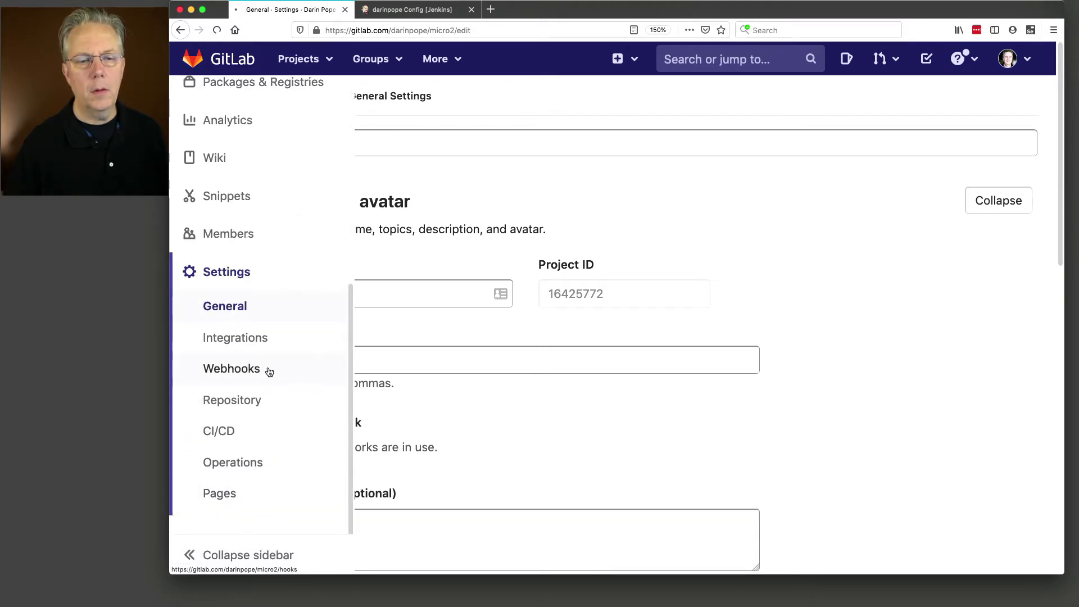
scroll(479, 363, "down", 10)
scroll(478, 366, "down", 6)
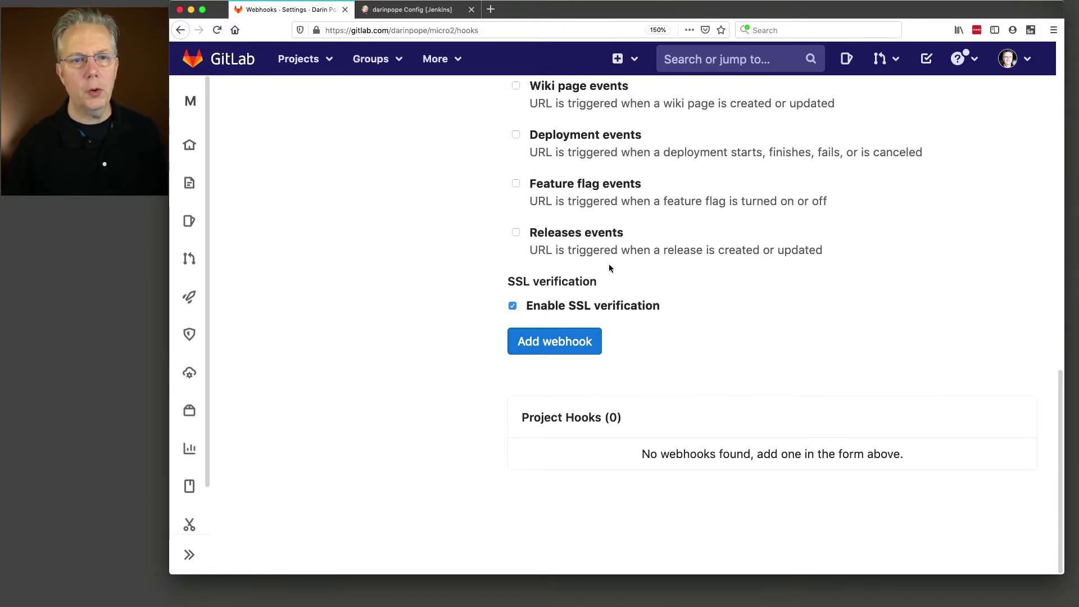
Step: Switch back to Jenkins, save the GitLab Group job configuration, and examine the micro2 entries in the scan log
left_click(410, 10)
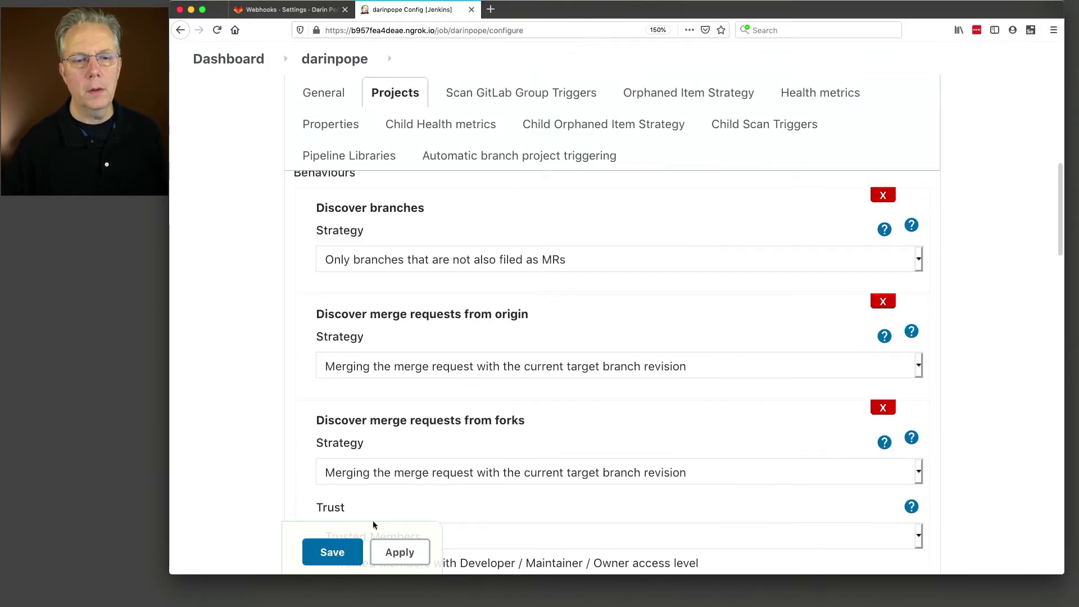
left_click(332, 553)
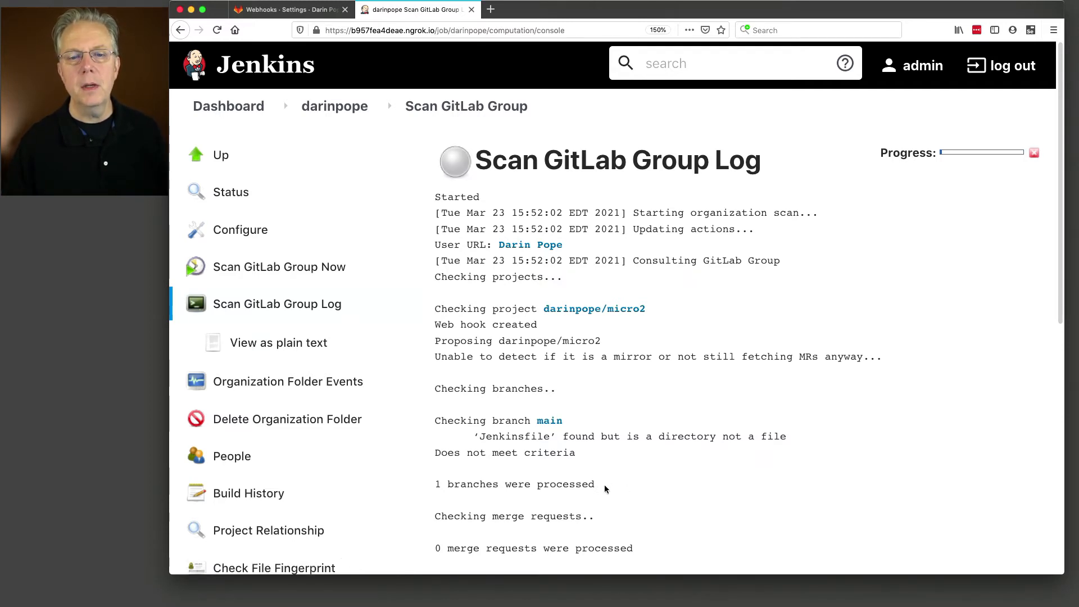
left_click_drag(599, 340, 494, 341)
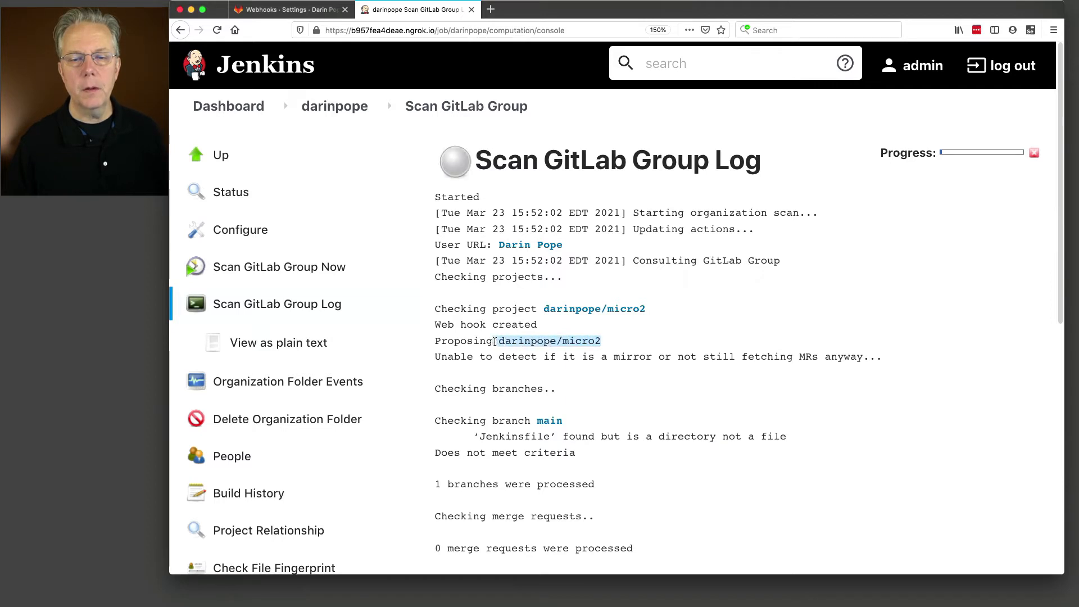
scroll(580, 380, "down", 2)
left_click_drag(474, 382, 803, 385)
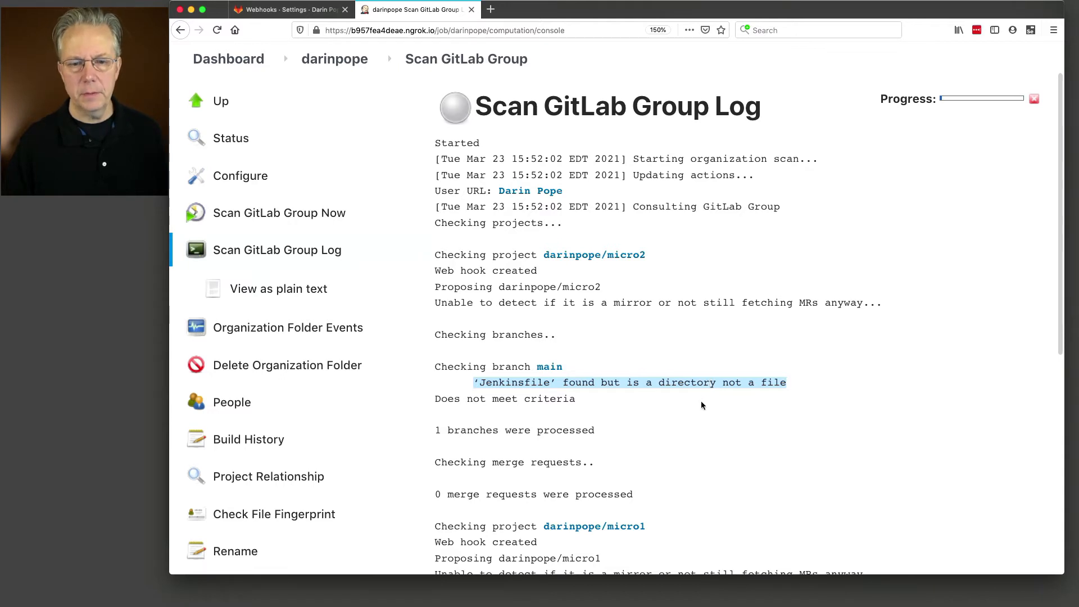
Step: Examine the scan log's micro1 entries, including the Jenkinsfile check on the main branch, through to the end of the scan
scroll(699, 400, "down", 5)
left_click_drag(646, 337, 543, 338)
left_click_drag(475, 464, 827, 477)
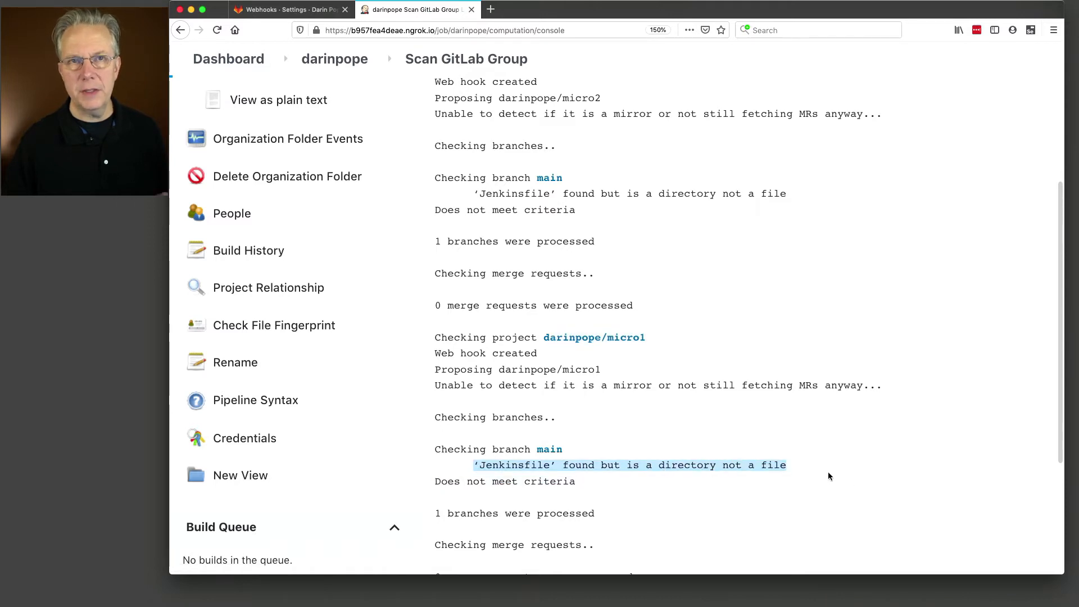
scroll(814, 473, "down", 5)
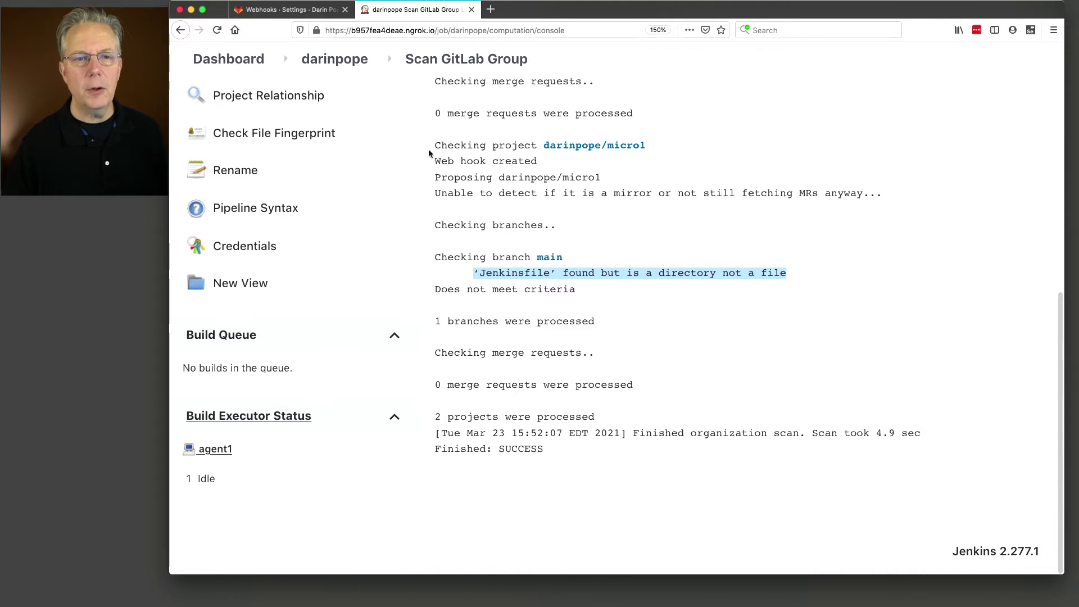
Step: Open the organization folder's status page and examine its display name and icon
left_click(344, 62)
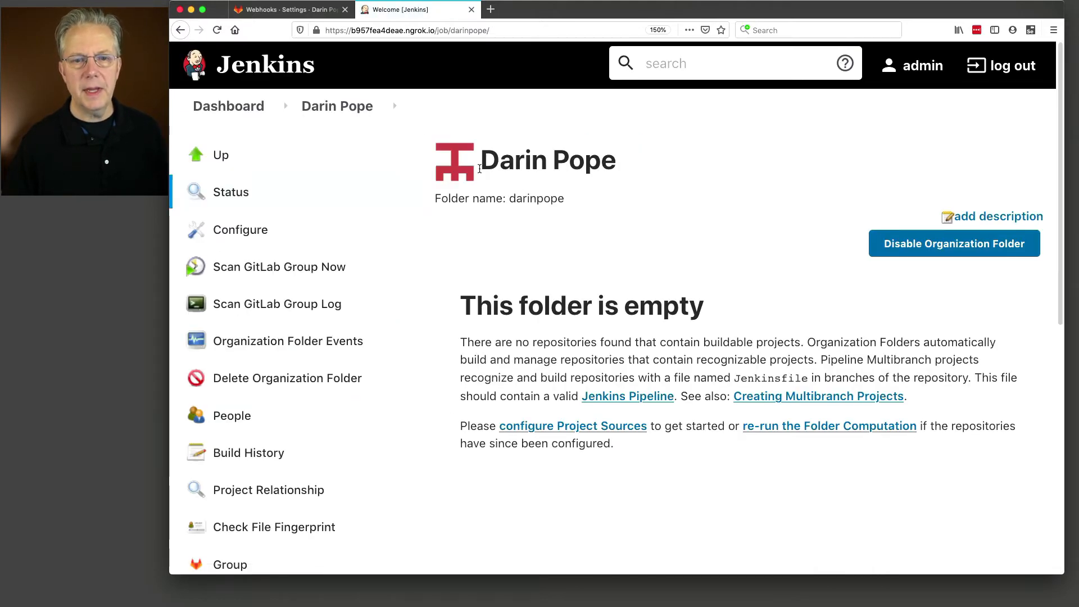
left_click_drag(482, 165, 623, 163)
left_click_drag(463, 156, 439, 158)
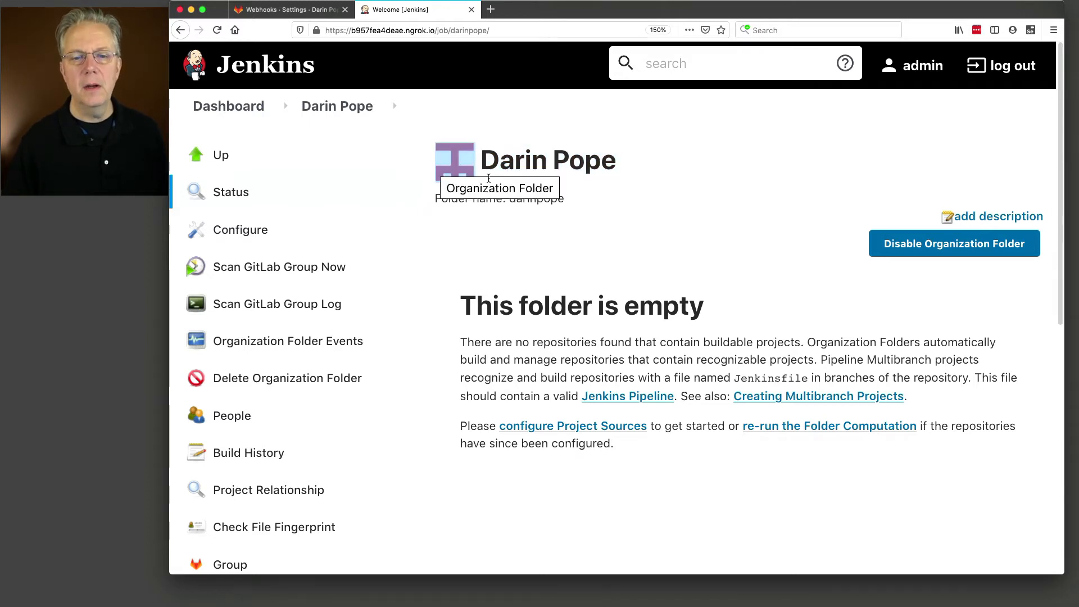
left_click(656, 237)
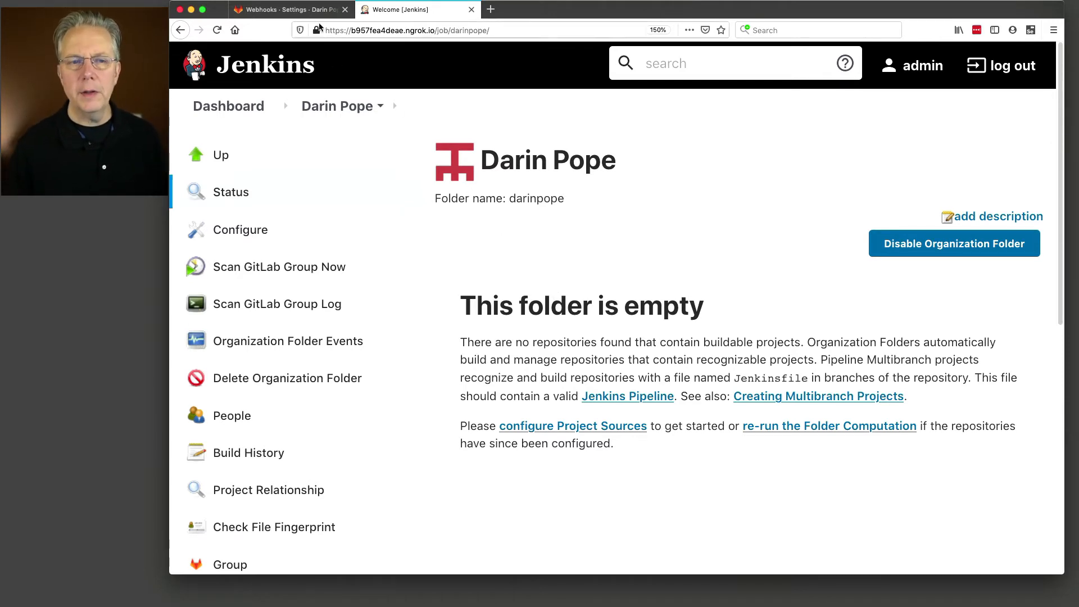
Step: Switch to GitLab, reload the micro2 webhook settings, and examine the host name in the project hook's URL
left_click(298, 10)
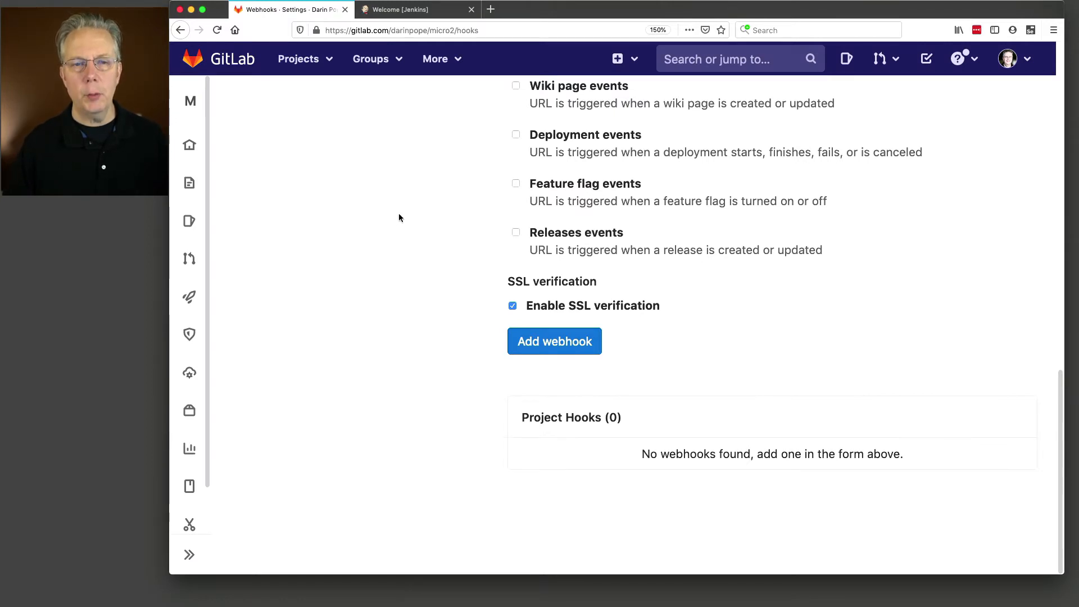
key("super+r")
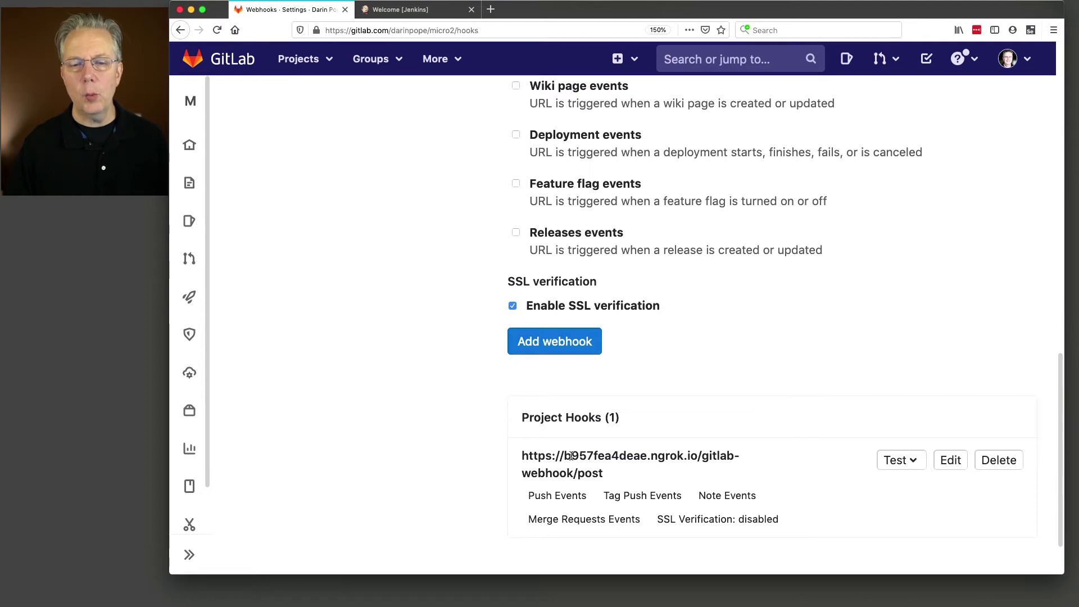
left_click_drag(564, 456, 590, 455)
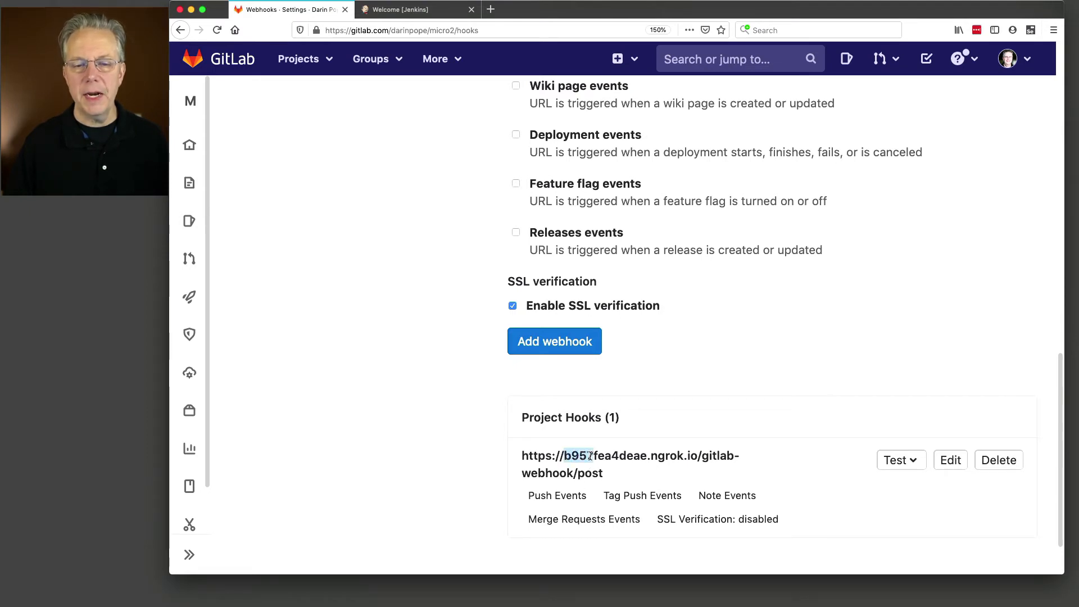
Step: Compare the host name in the Jenkins address with the micro2 webhook's host, and return to the GitLab webhook settings
left_click(399, 10)
left_click(353, 30)
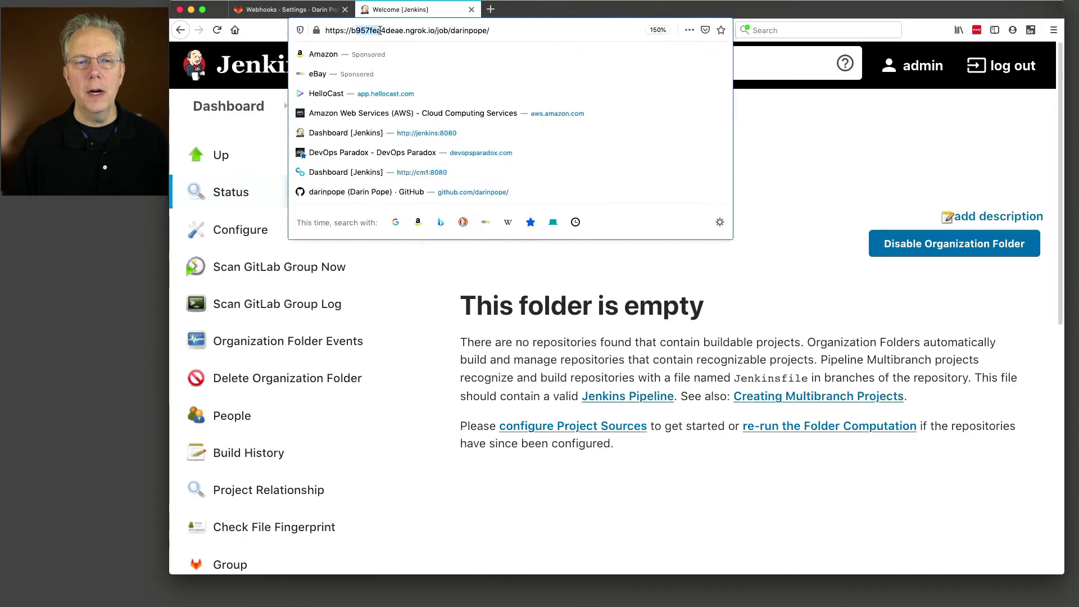
left_click(299, 10)
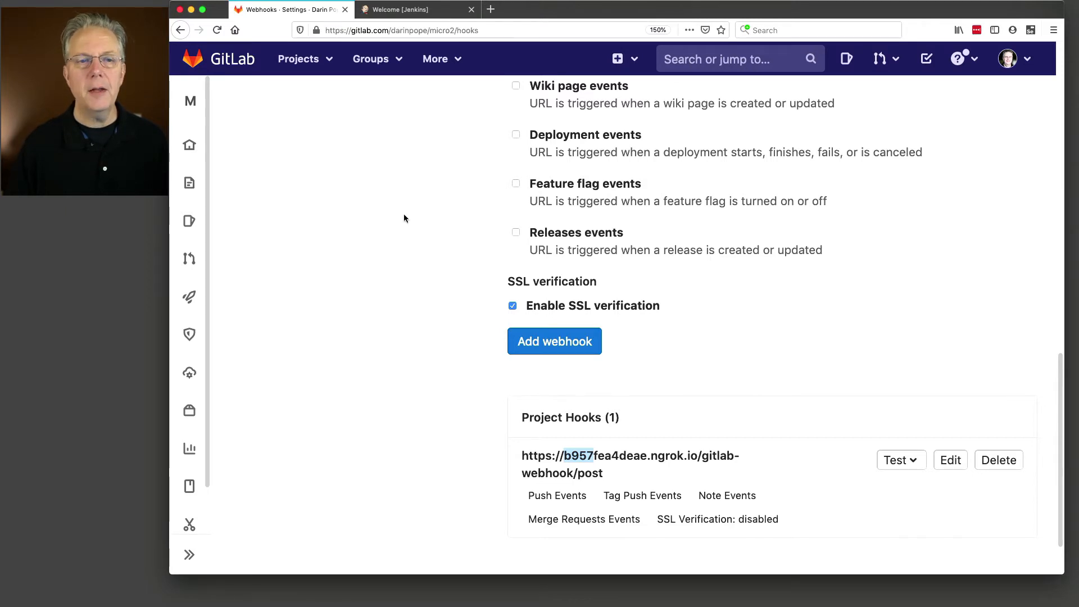
Step: Open the webhook settings of the micro1 project and examine its project hook's URL and events
left_click(458, 31)
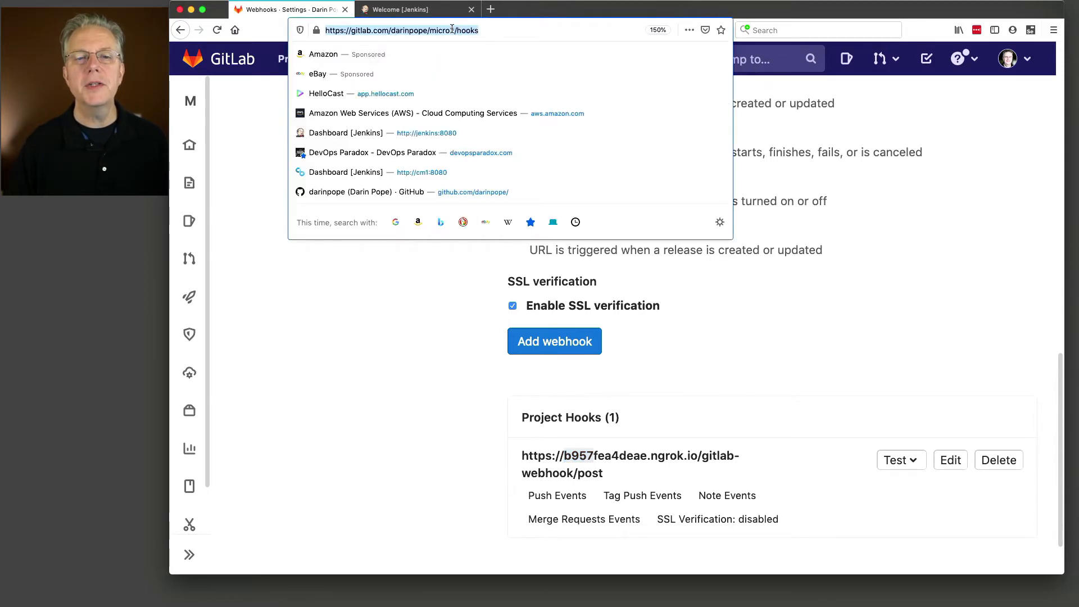
left_click(453, 29)
key("BackSpace")
type("21")
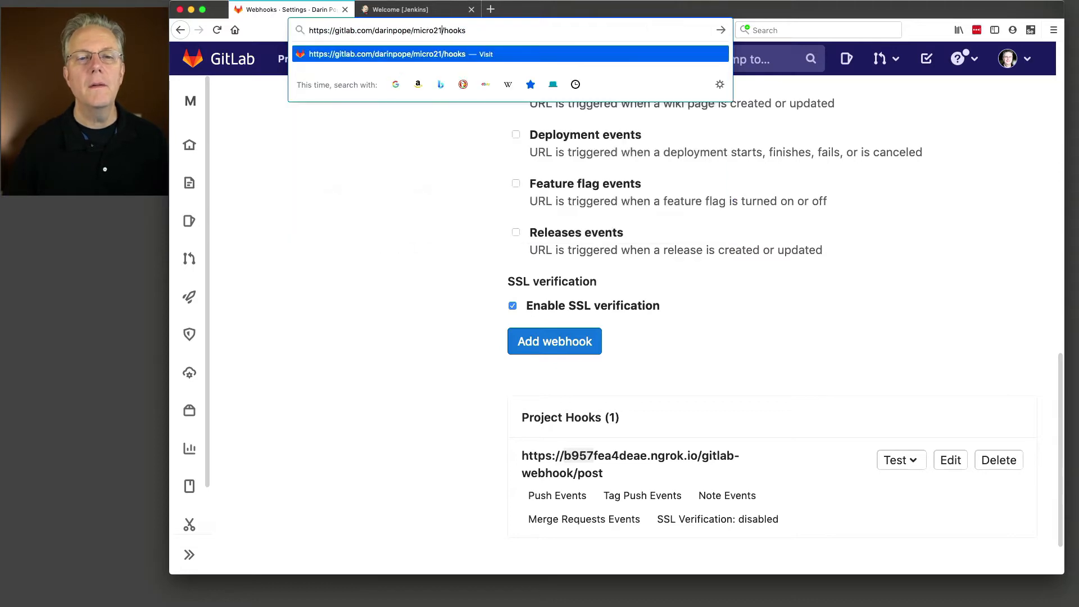
key("BackSpace")
type("1")
key("Return")
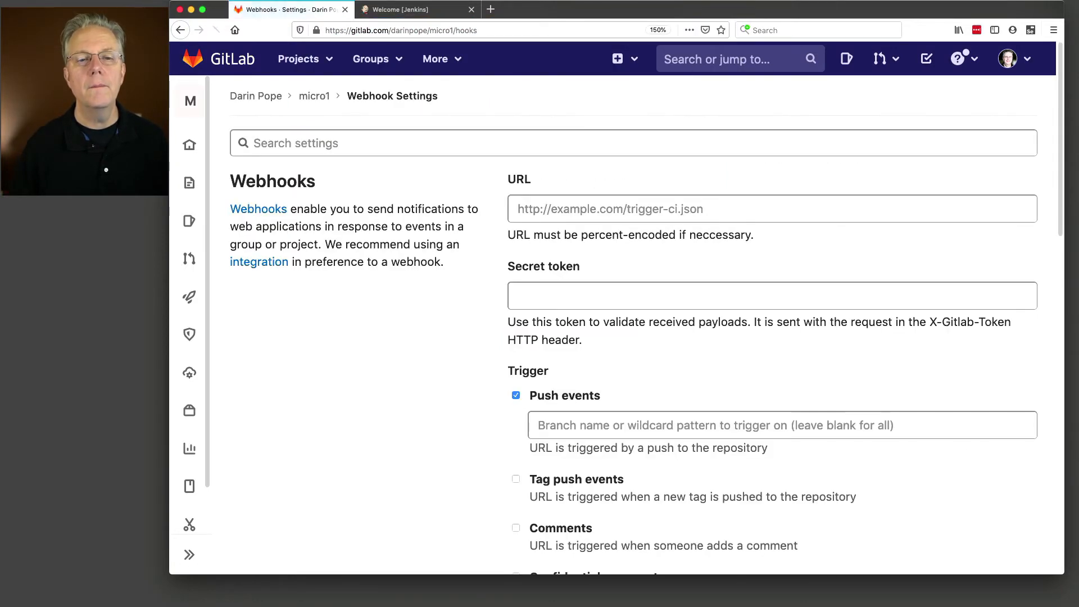
scroll(498, 271, "down", 8)
scroll(498, 271, "down", 6)
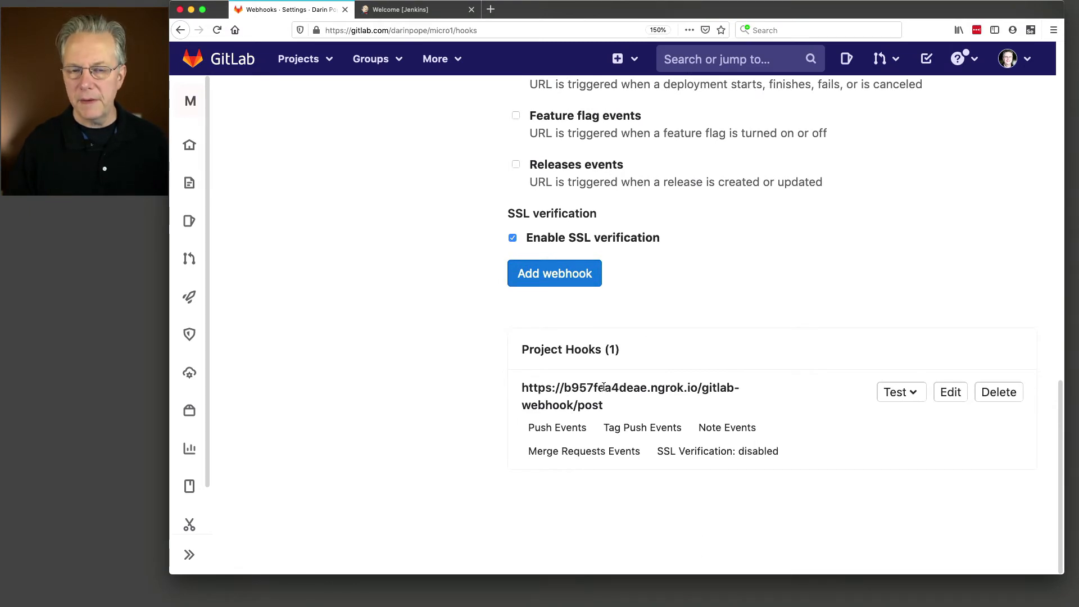
Step: Switch to Jenkins, open the organization folder's configuration, and examine the script path of its Pipeline Jenkinsfile project recognizer
left_click(421, 13)
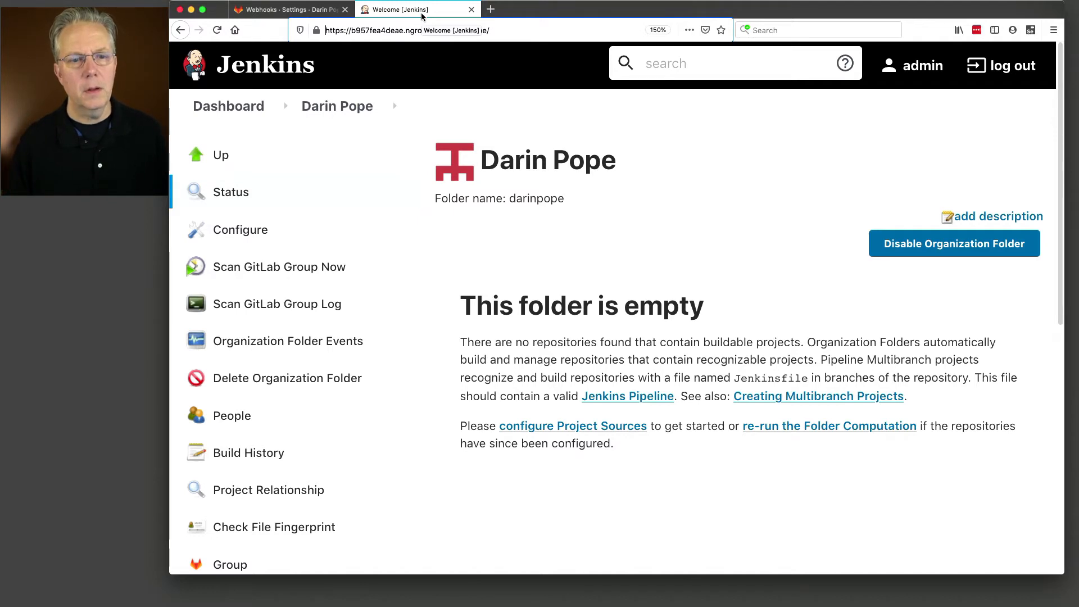
left_click(261, 233)
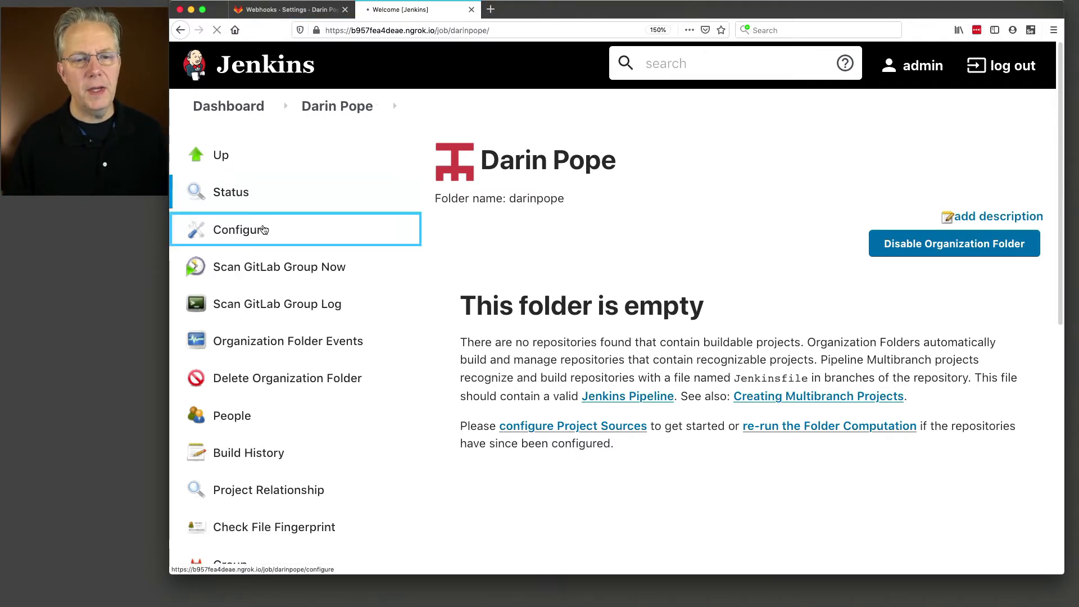
scroll(461, 320, "down", 10)
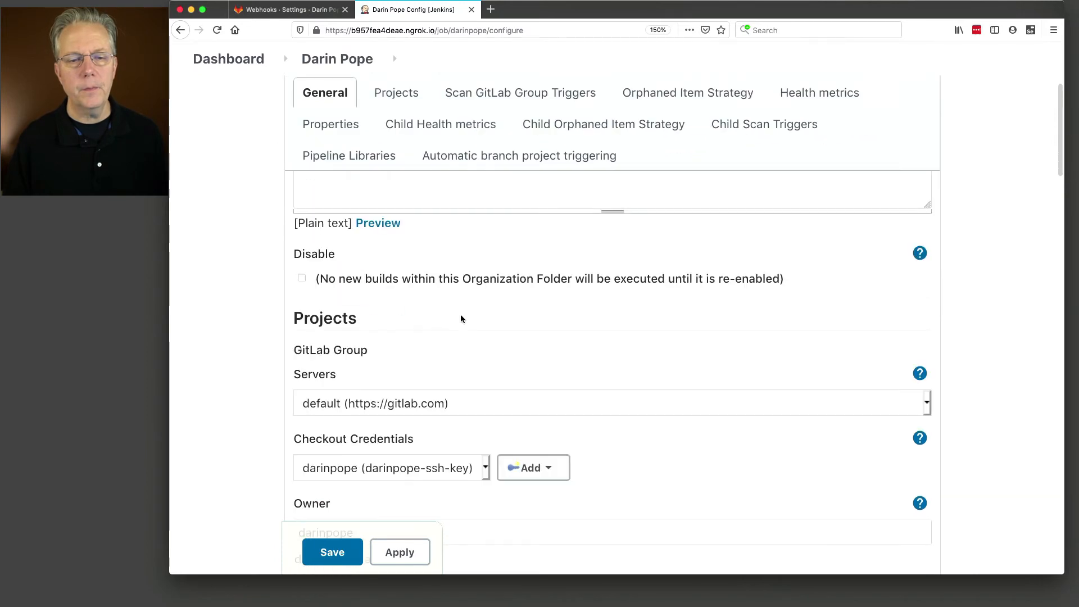
scroll(460, 318, "down", 10)
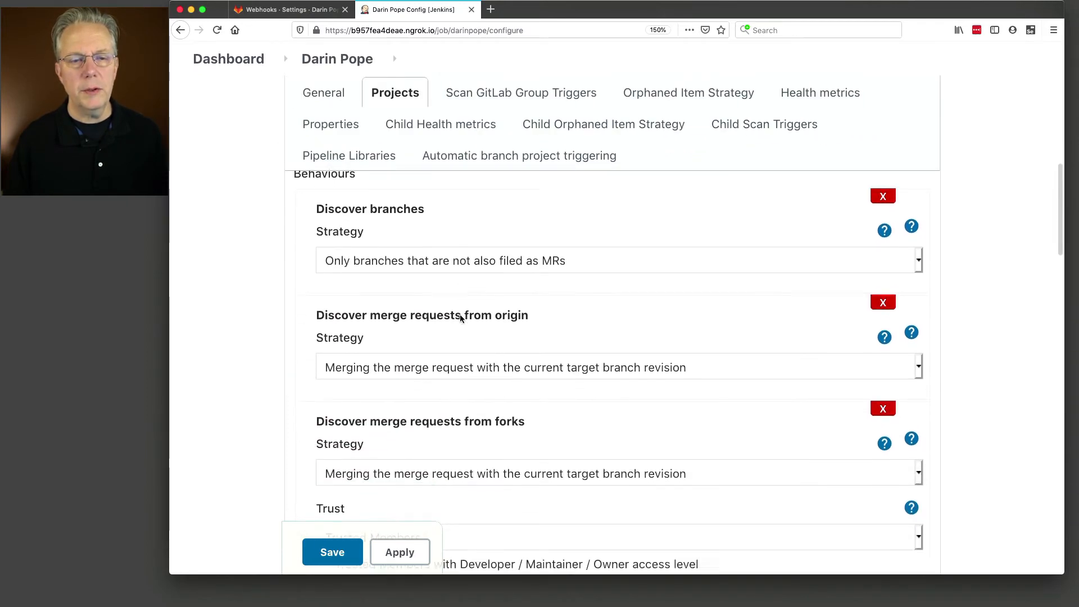
scroll(460, 318, "down", 3)
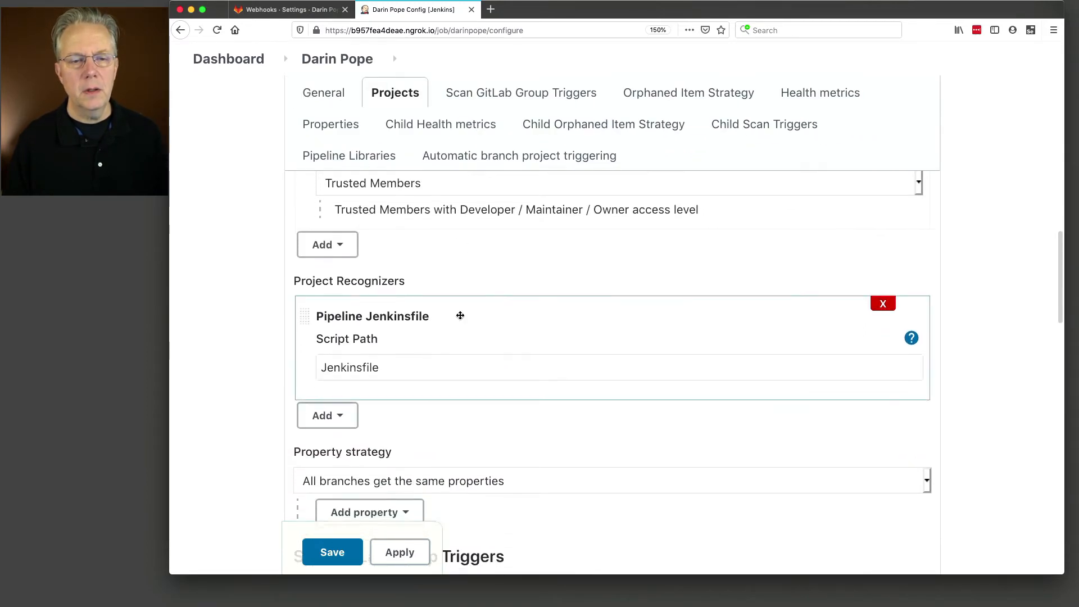
left_click_drag(297, 242, 413, 243)
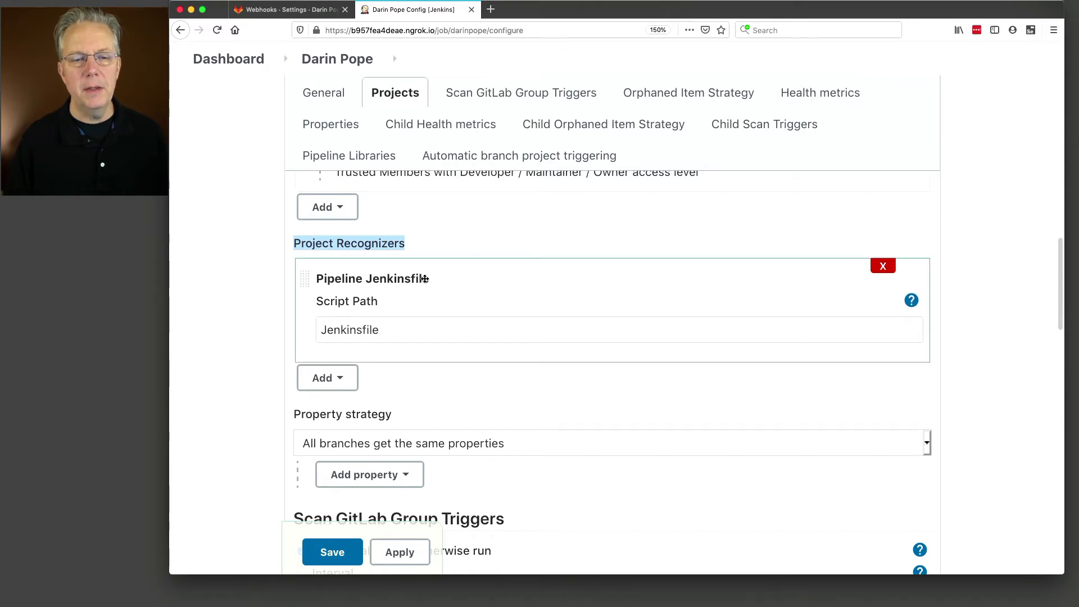
left_click_drag(317, 301, 387, 301)
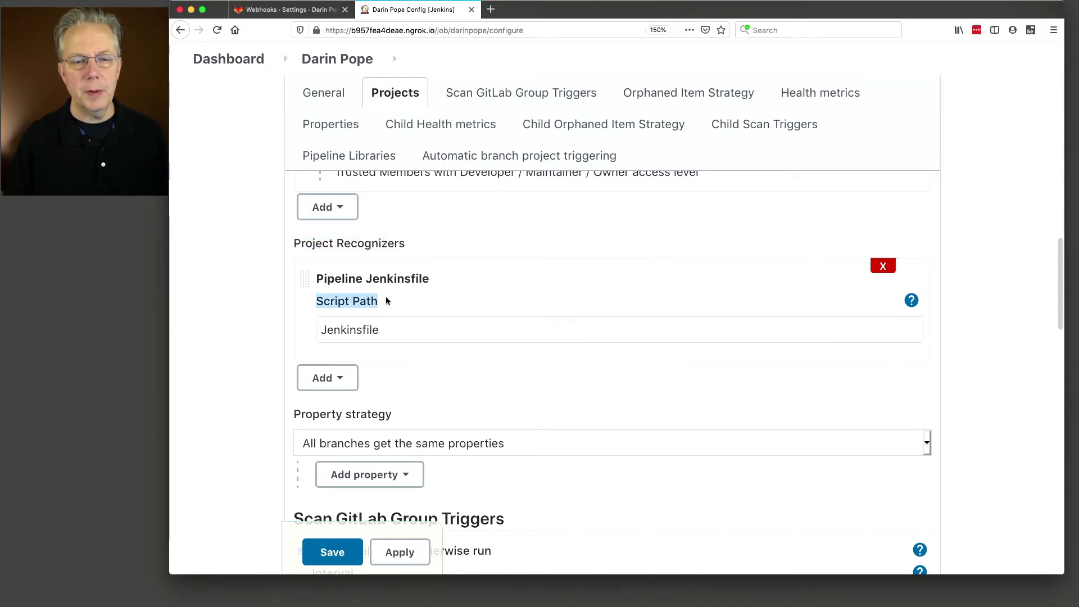
double_click(362, 331)
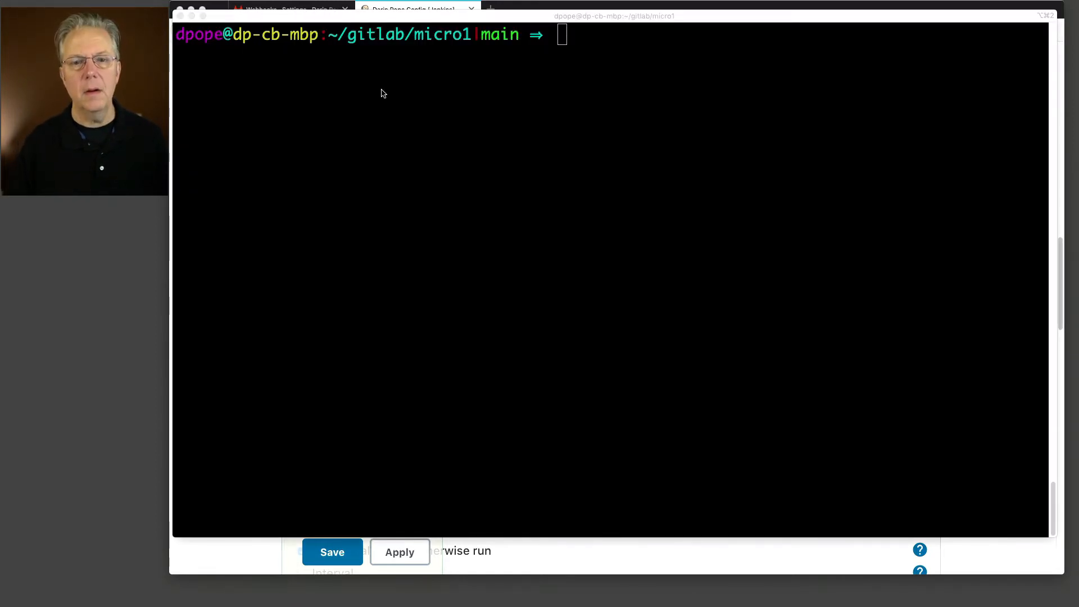
Step: Switch to the terminal and write a Jenkinsfile in micro1 with agent label "linux" and a Hello stage running 'echo hello from Jenkinsfile'
left_click(402, 111)
type("vi Jenkinsfile")
key("Return")
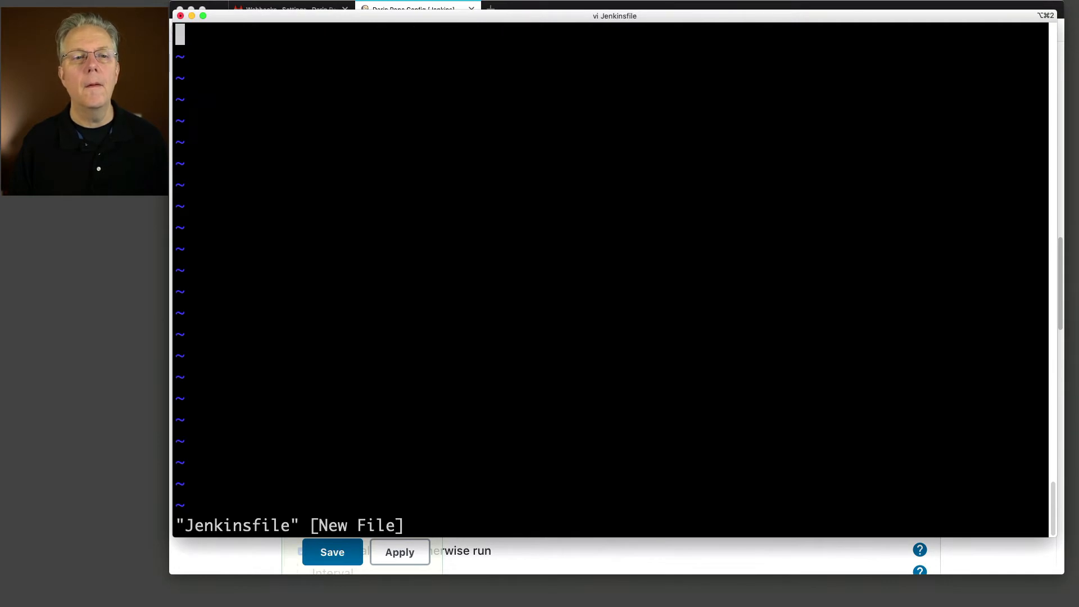
key("i")
type("pipeline {   agent {label \"linux\"}   stages {     stage('Hello') {       steps {         sh 'echo hello from Jenkinsfile'       }     }   } }")
key("Escape")
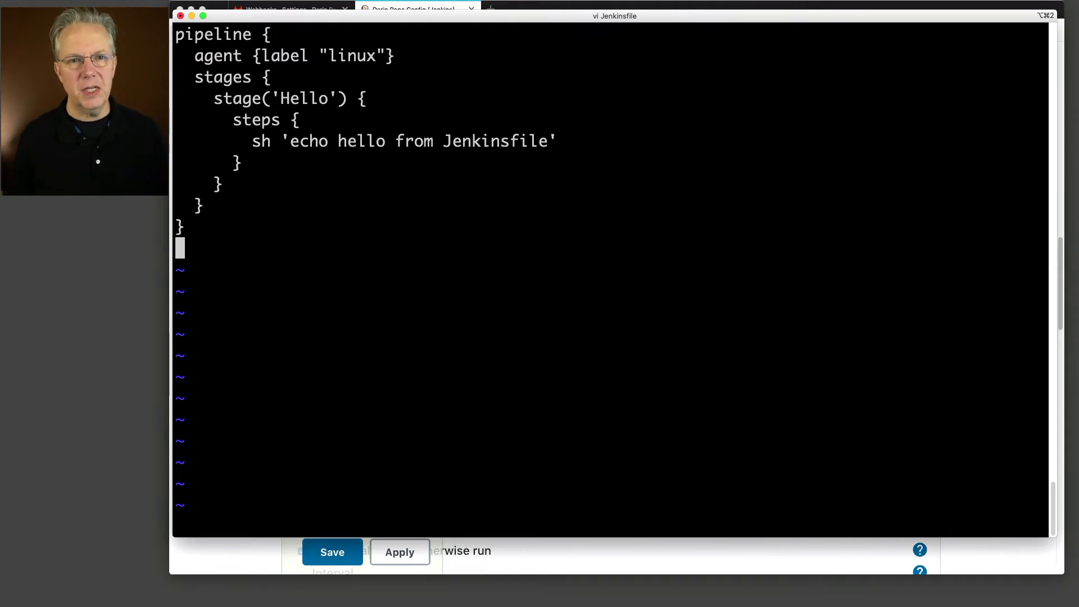
Step: Examine the shell echo step and the agent label line in the Jenkinsfile
key("Up")
key("Up")
key("Up")
key("Up")
key("Up")
key("Right")
key("Right")
key("Right")
key("Right")
key("Right")
key("Right")
key("Right")
key("Right")
key("Right")
key("Right")
key("Right")
key("Right")
key("Right")
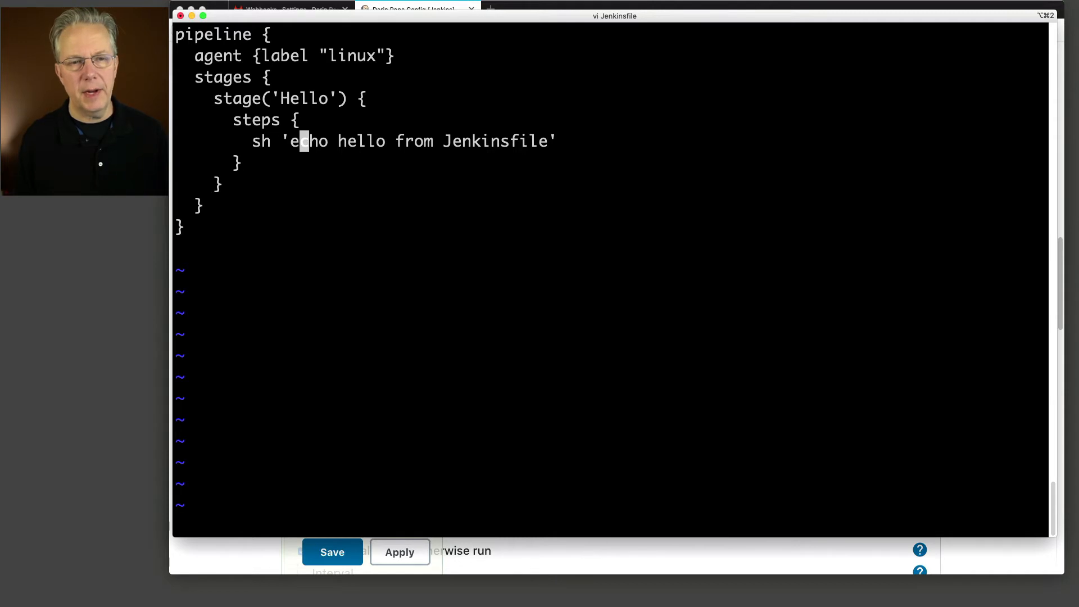
key("Up")
key("Up")
key("Up")
key("Up")
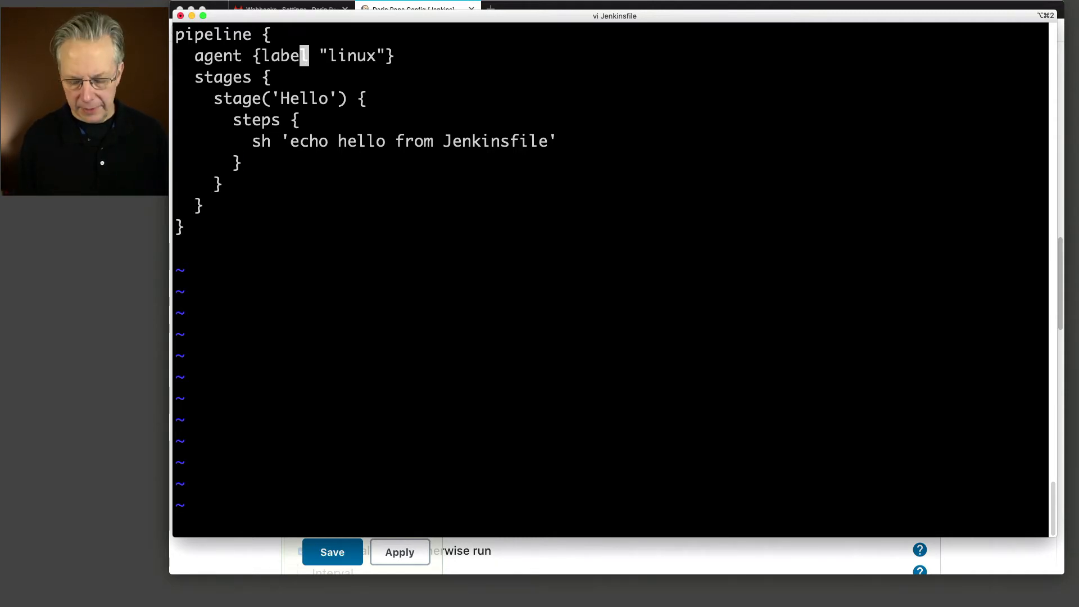
Step: Save the Jenkinsfile, leave the editor, and stage the file in the micro1 repository
type(":wq")
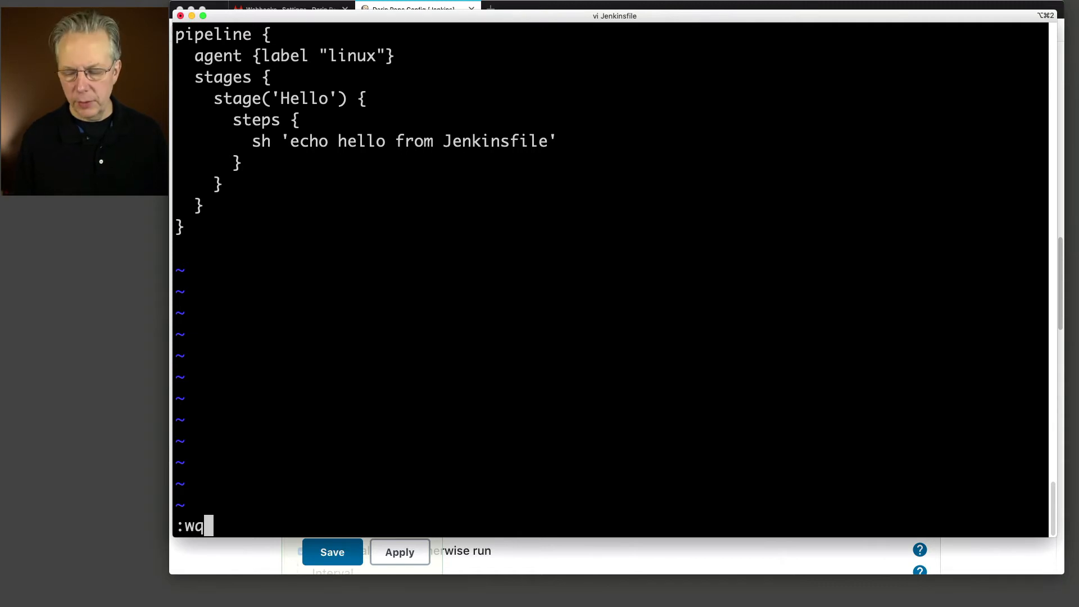
key("Return")
type("git add Jenkinsfile")
key("Return")
Step: Commit the staged file with the message "added Jenkinsfile" and push the main branch to GitLab
type("git commit -m \"added Jenkinsfile\"")
key("Return")
type("git push")
key("Return")
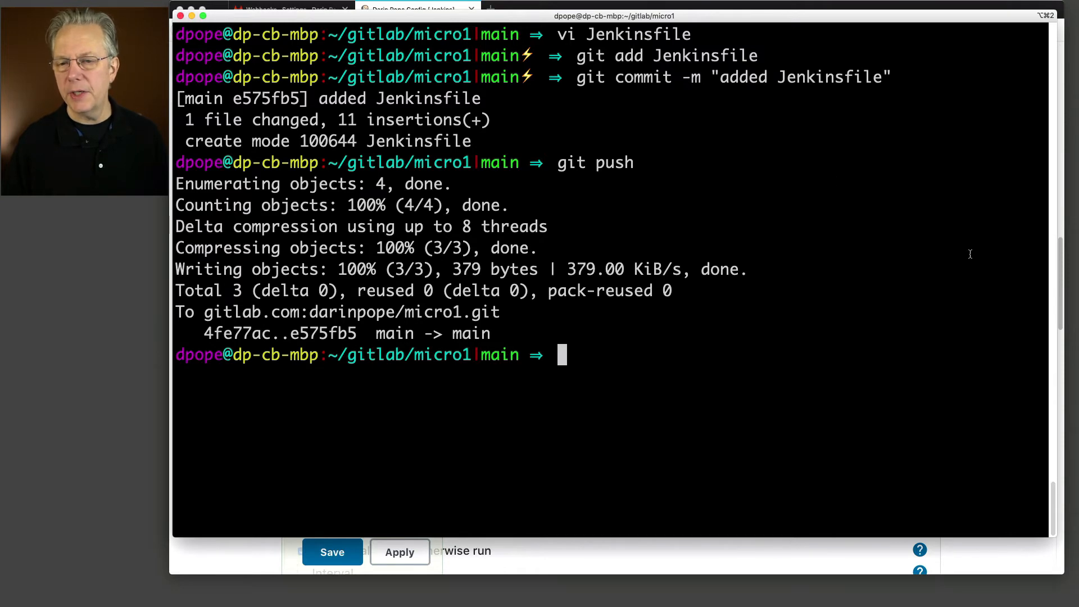
Step: Switch back to Jenkins and open the console output of build #1 on micro1's main branch from the organization folder
left_click(1061, 283)
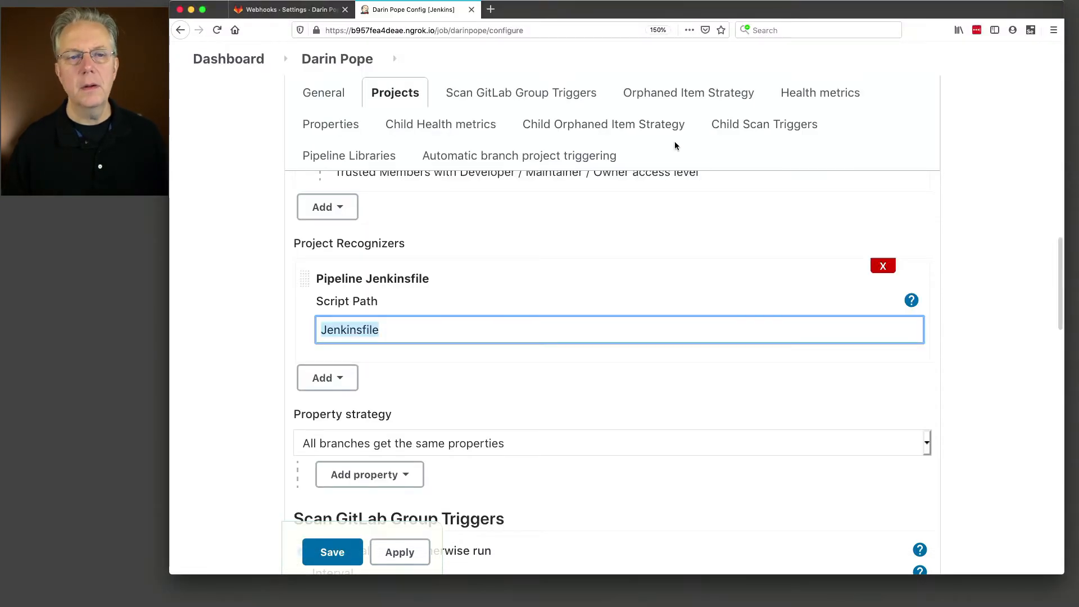
left_click(329, 61)
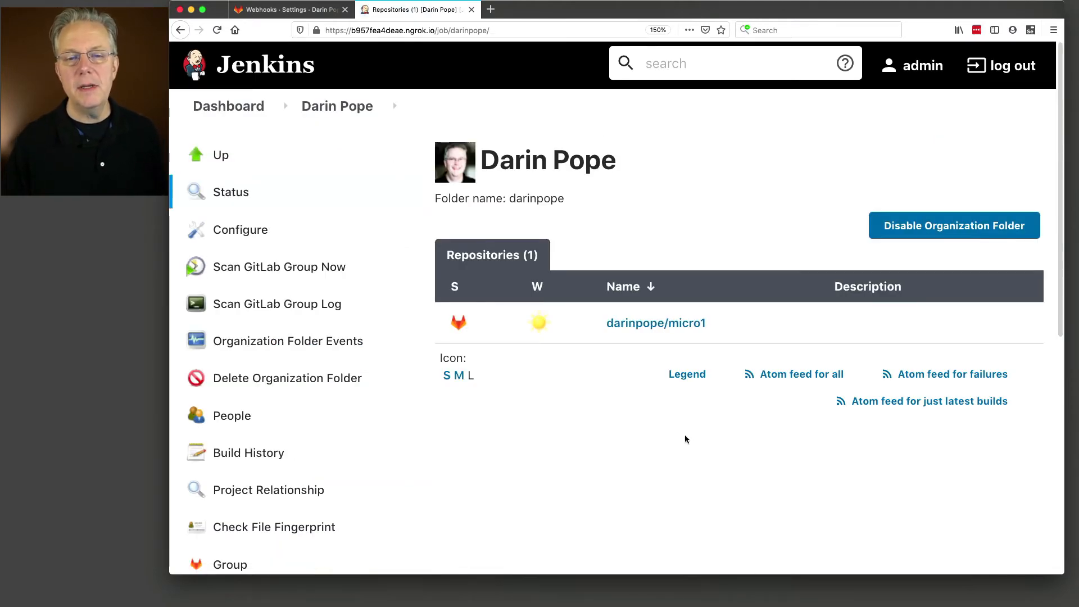
left_click(677, 325)
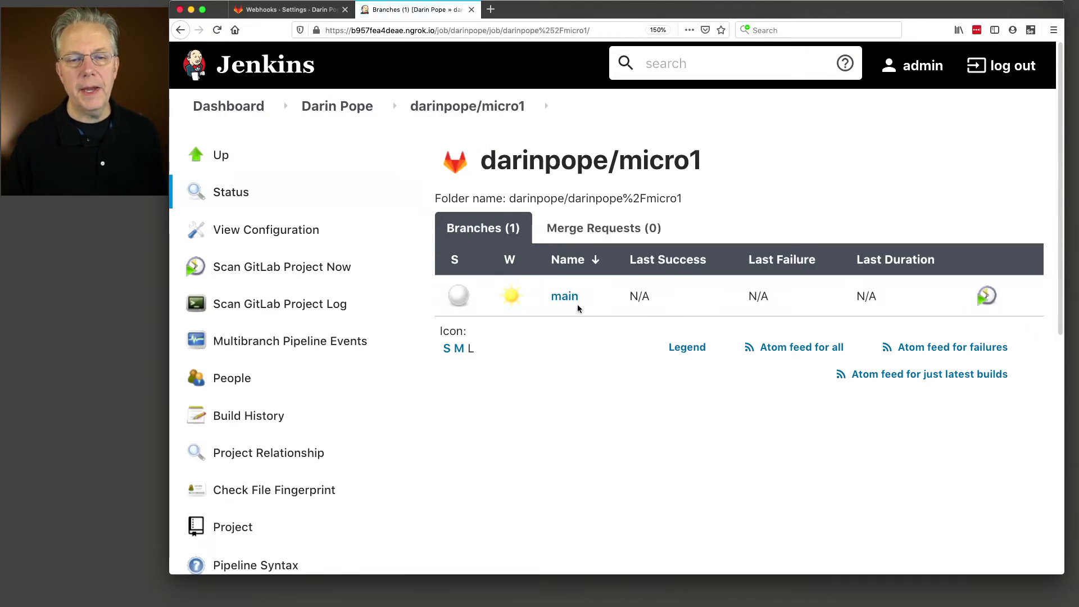
left_click(566, 298)
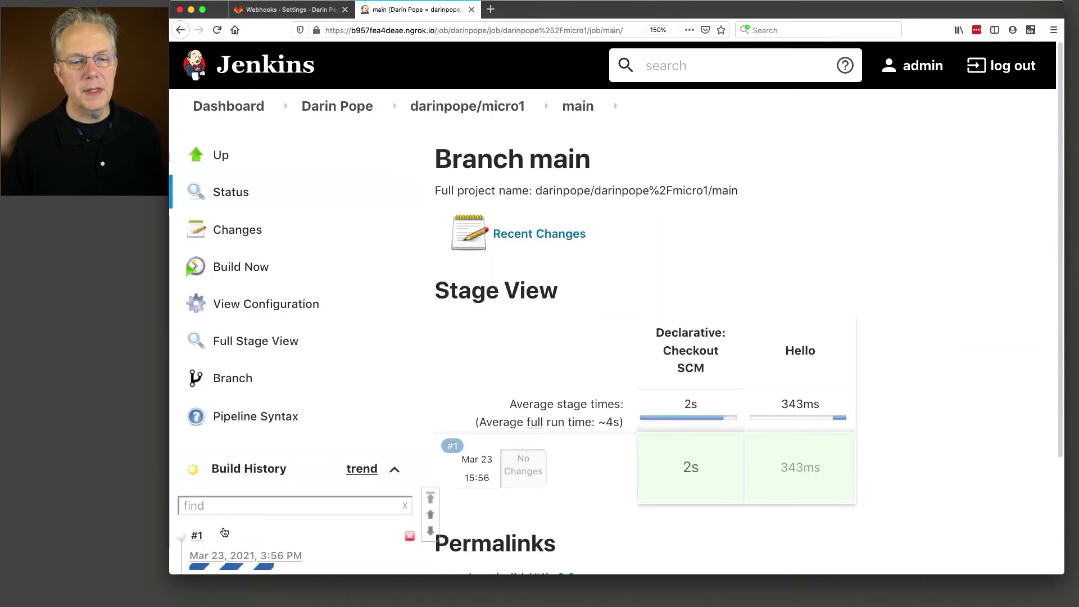
left_click(236, 553)
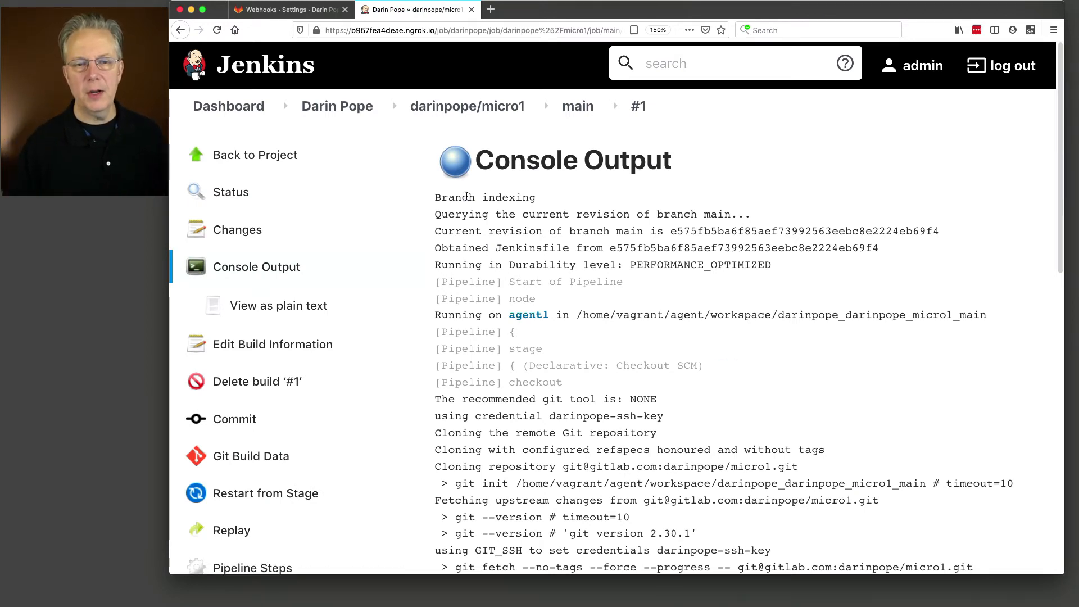
Step: Examine the console output of build #1 for its trigger, the Jenkinsfile's commit revision, and the Hello stage's echo command
left_click_drag(436, 196, 570, 207)
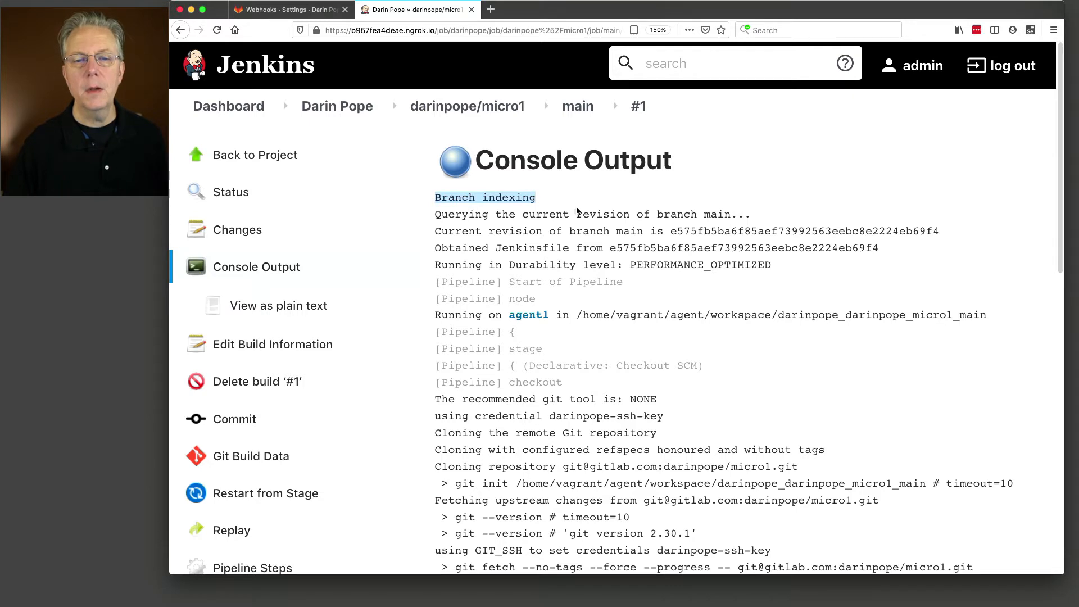
left_click(457, 249)
left_click_drag(435, 251, 589, 252)
double_click(682, 246)
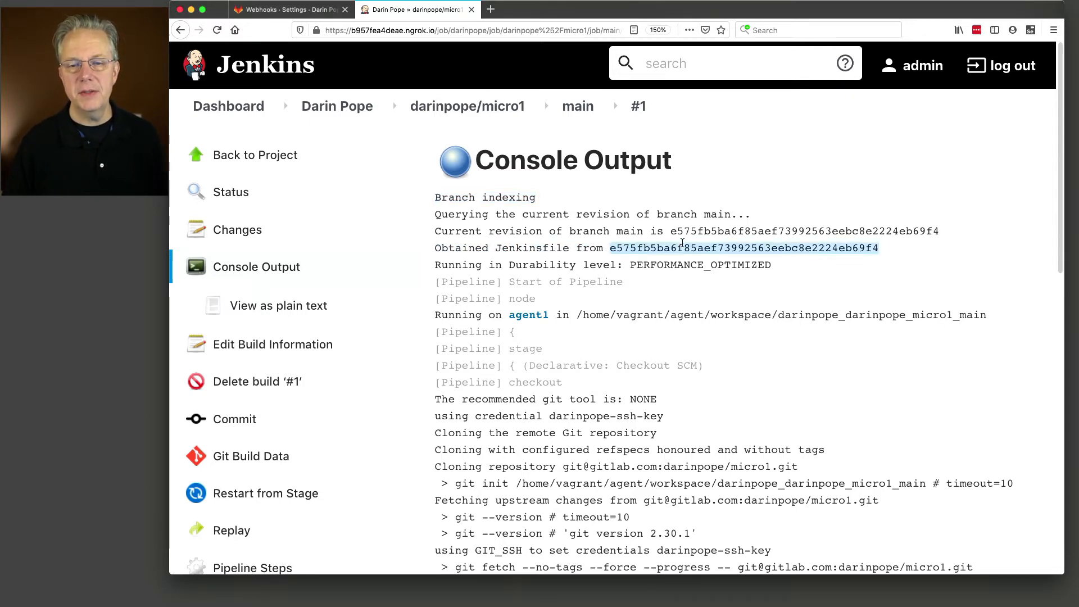
scroll(584, 399, "down", 10)
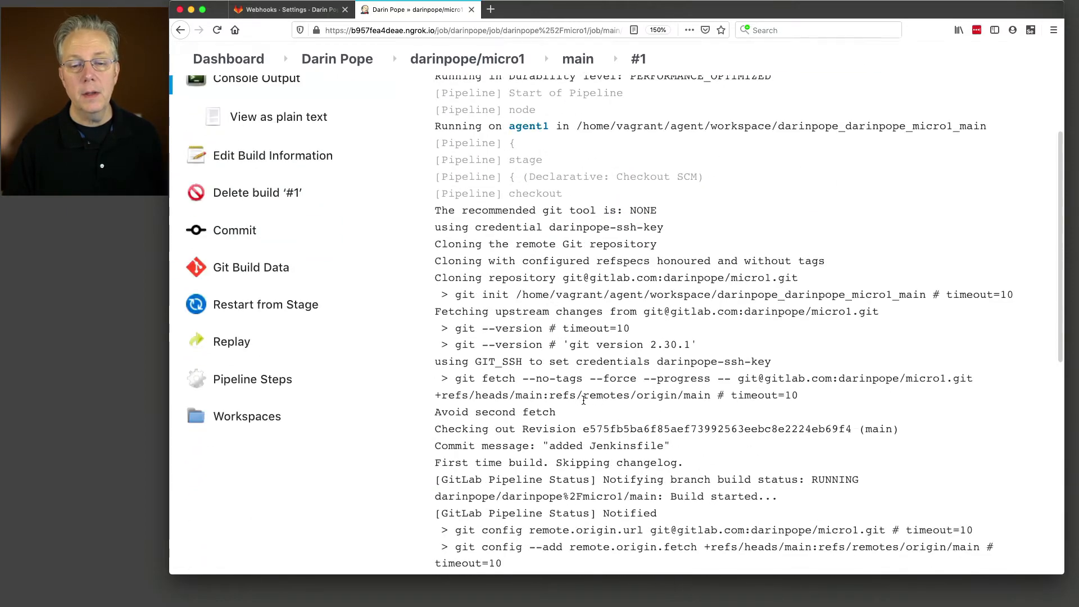
scroll(584, 399, "down", 7)
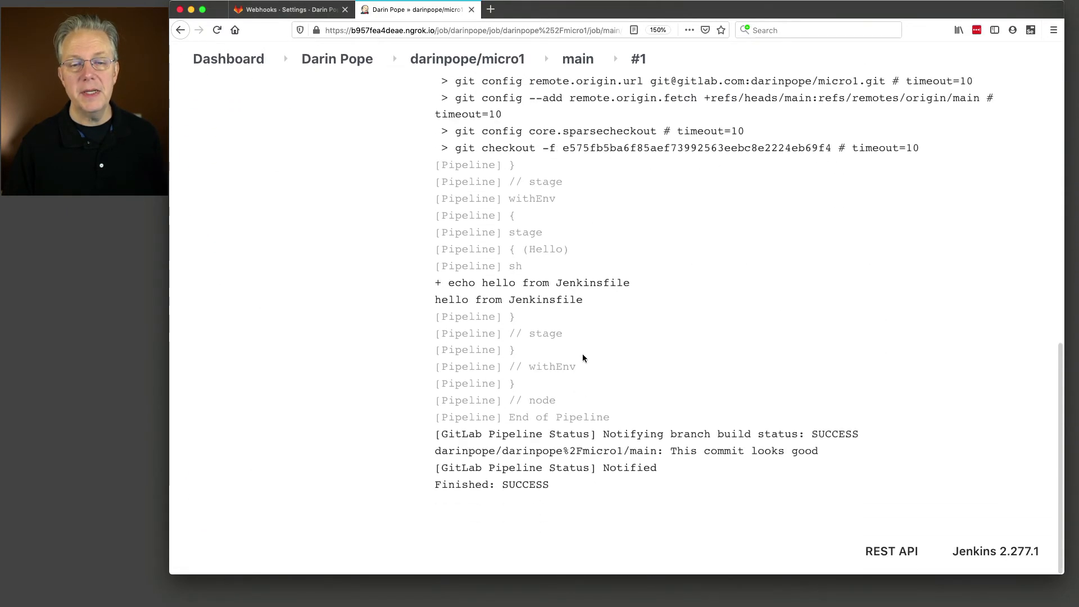
left_click_drag(447, 282, 629, 282)
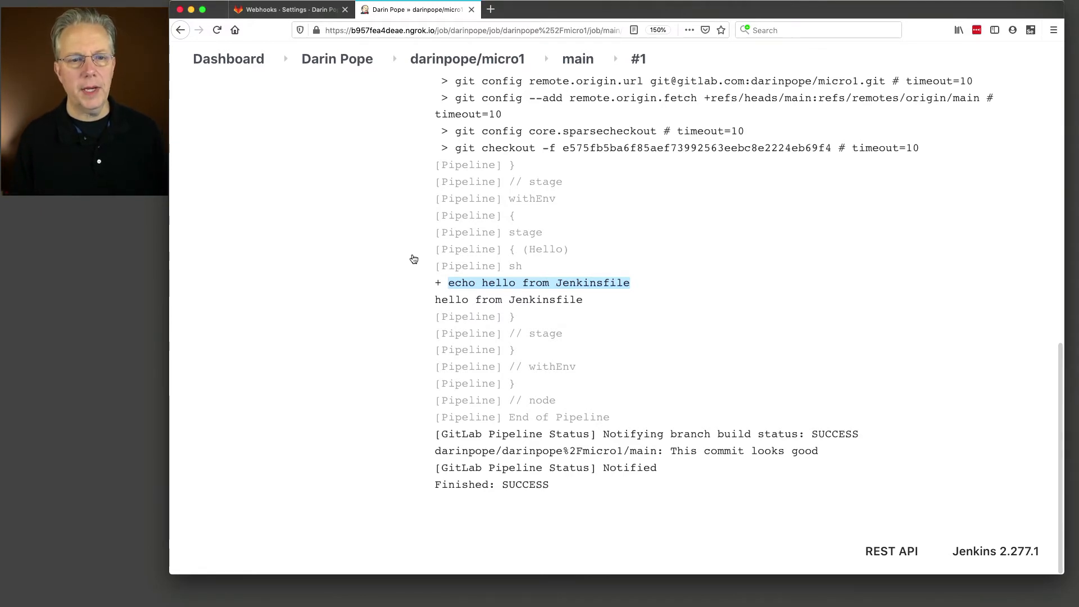
Step: Switch to the terminal and create and check out a new branch named fix-123 in micro1
key("super+Tab")
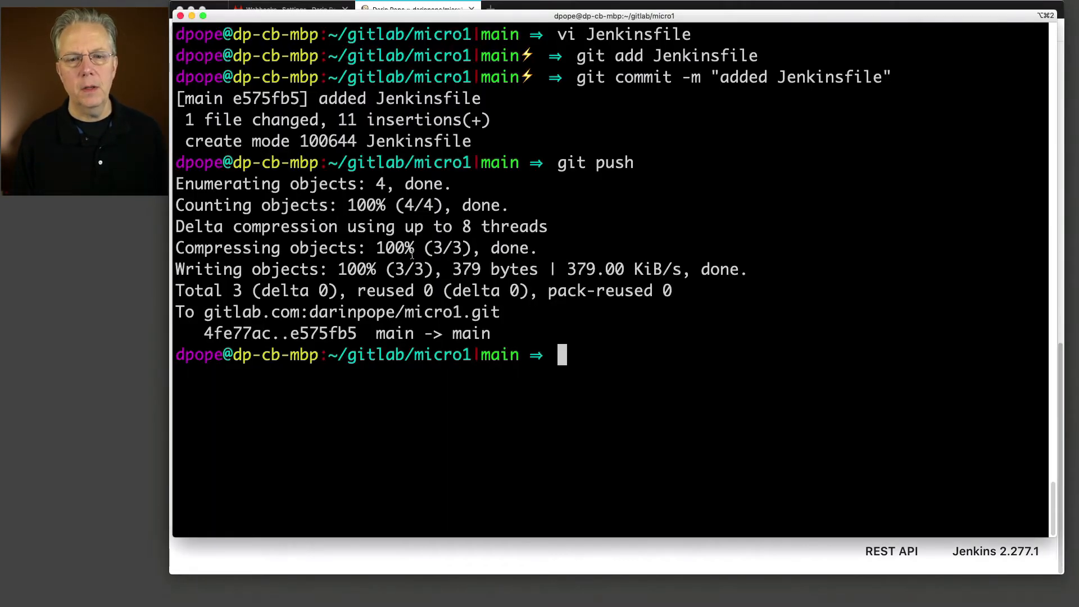
type("git ch")
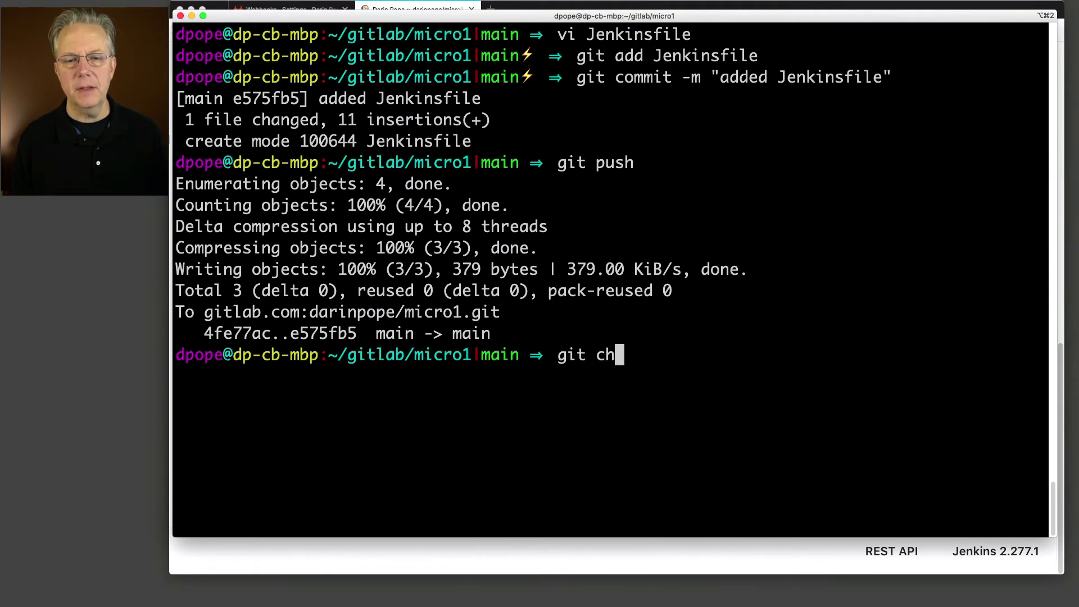
type("eckout -b fix-123")
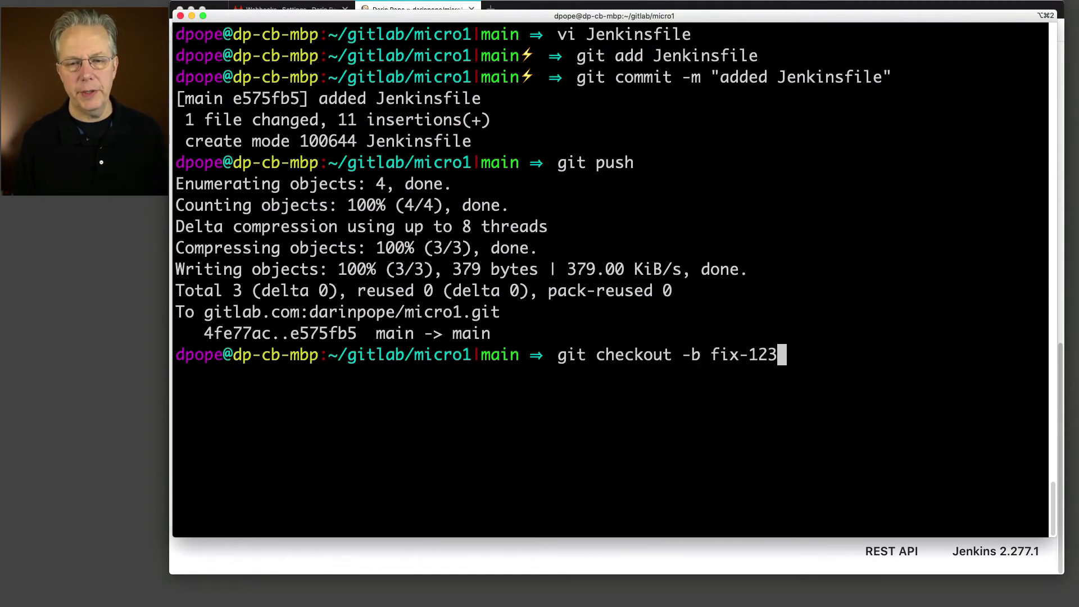
key("Return")
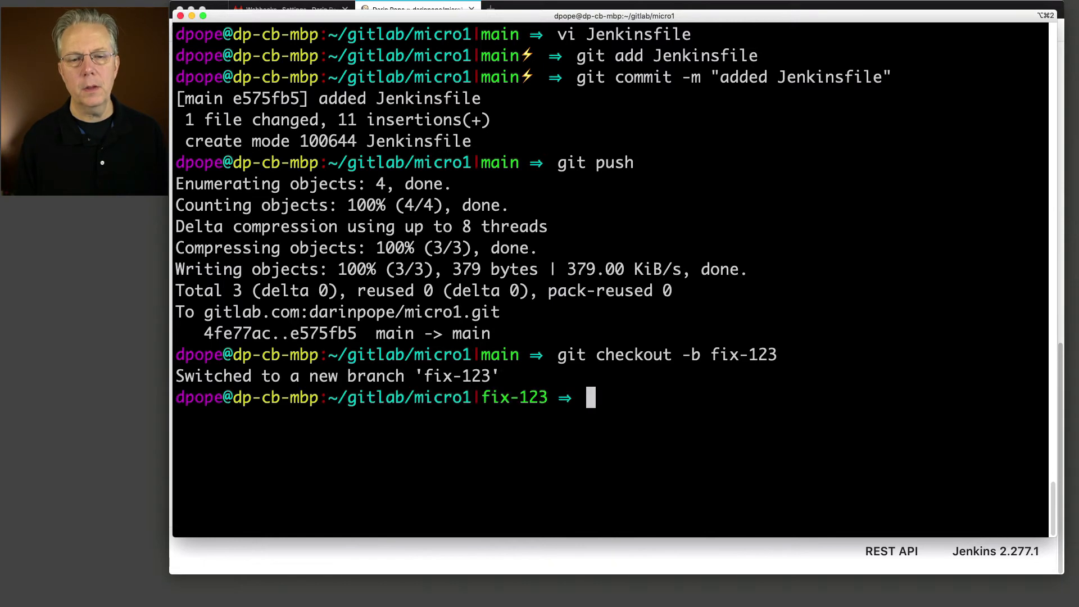
Step: Push the new fix-123 branch to origin and set it as the upstream branch
type("git push ")
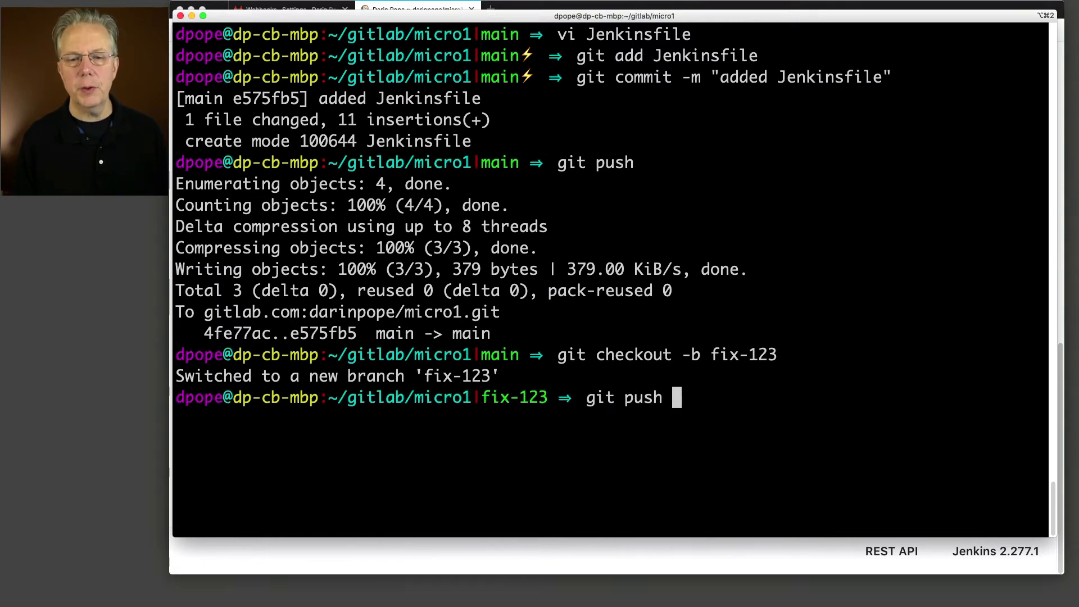
type("--set-ups")
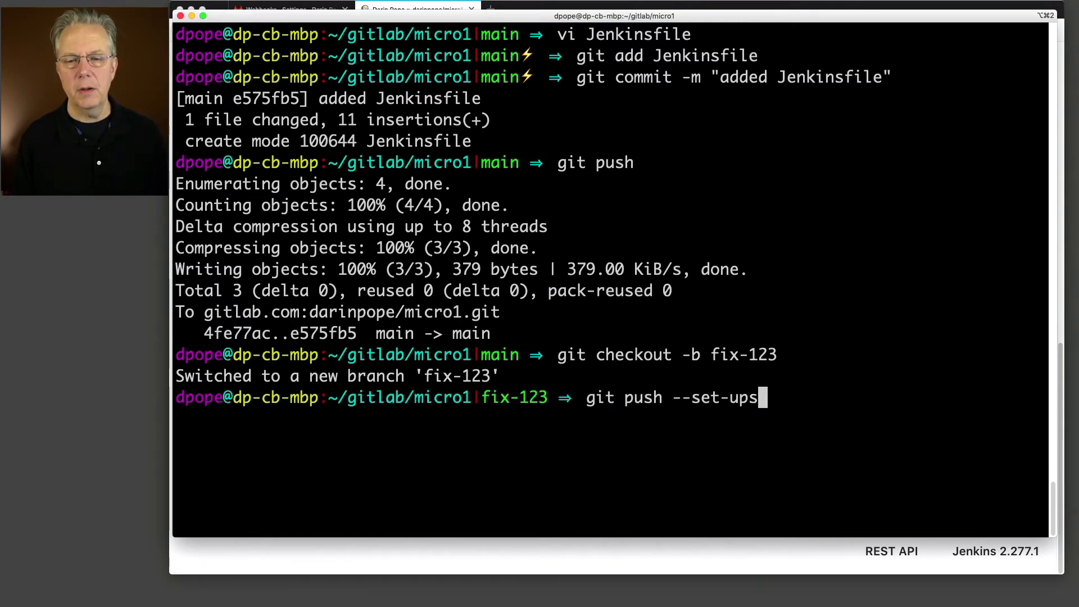
type("tream origin")
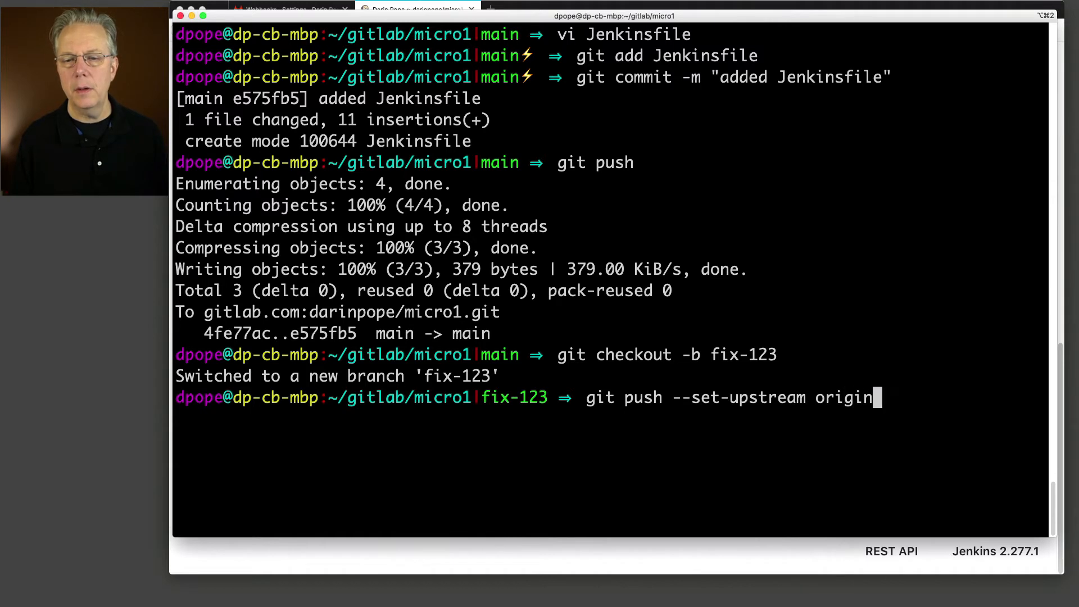
type(" fix-123")
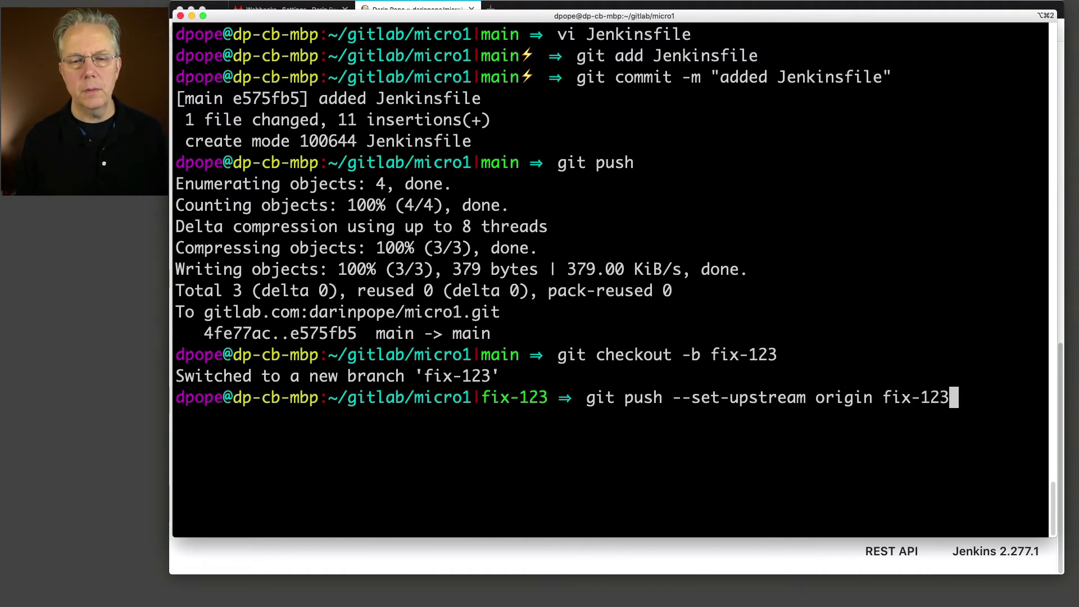
key("Return")
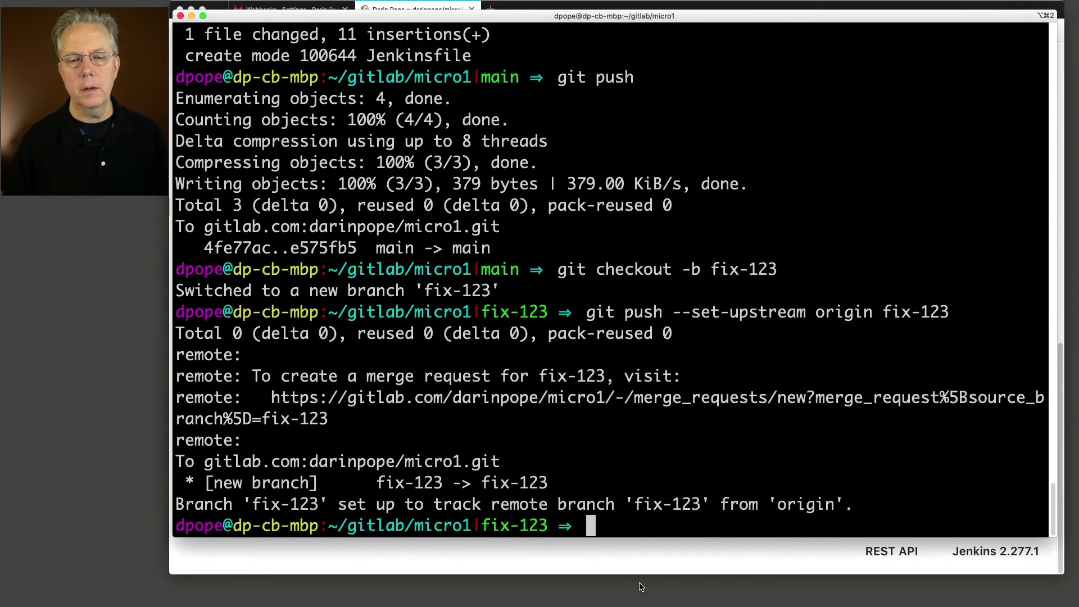
Step: Switch to Jenkins and open the console output of build #1 on micro1's fix-123 branch
left_click(672, 569)
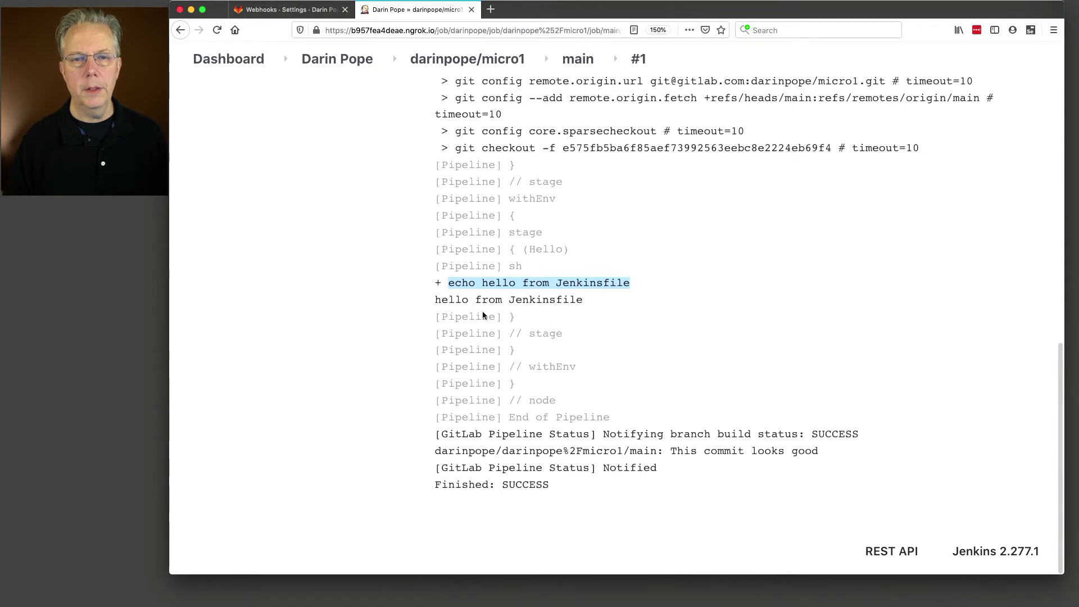
left_click(481, 60)
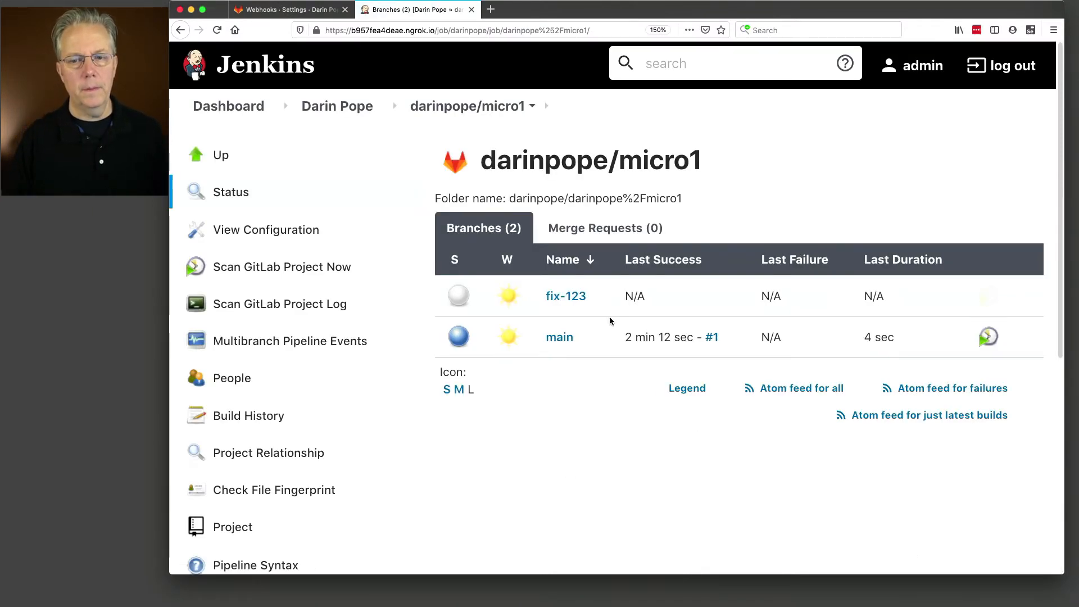
left_click(566, 297)
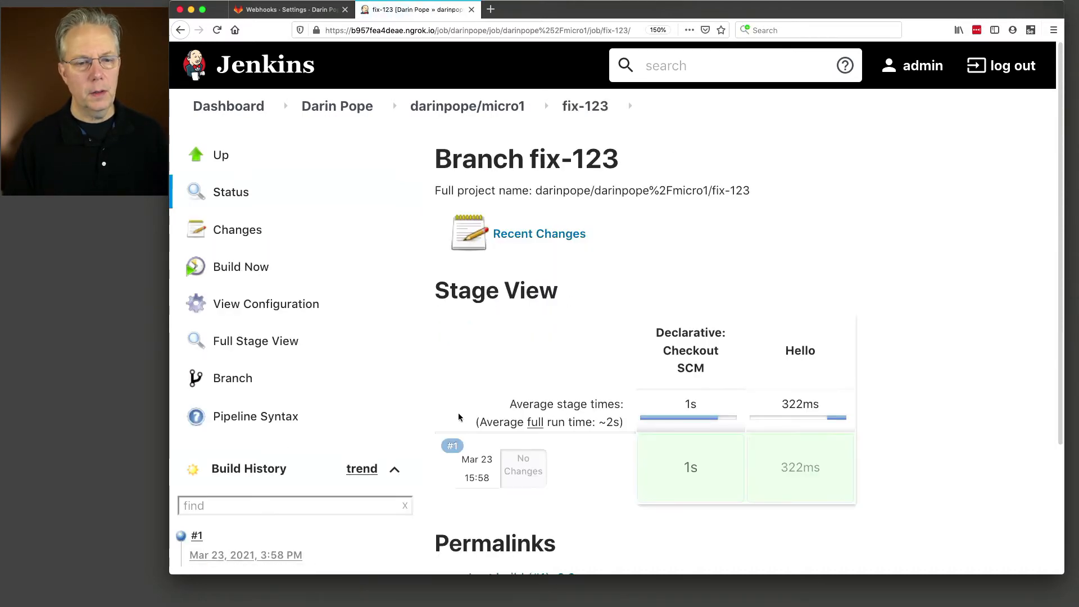
left_click(181, 536)
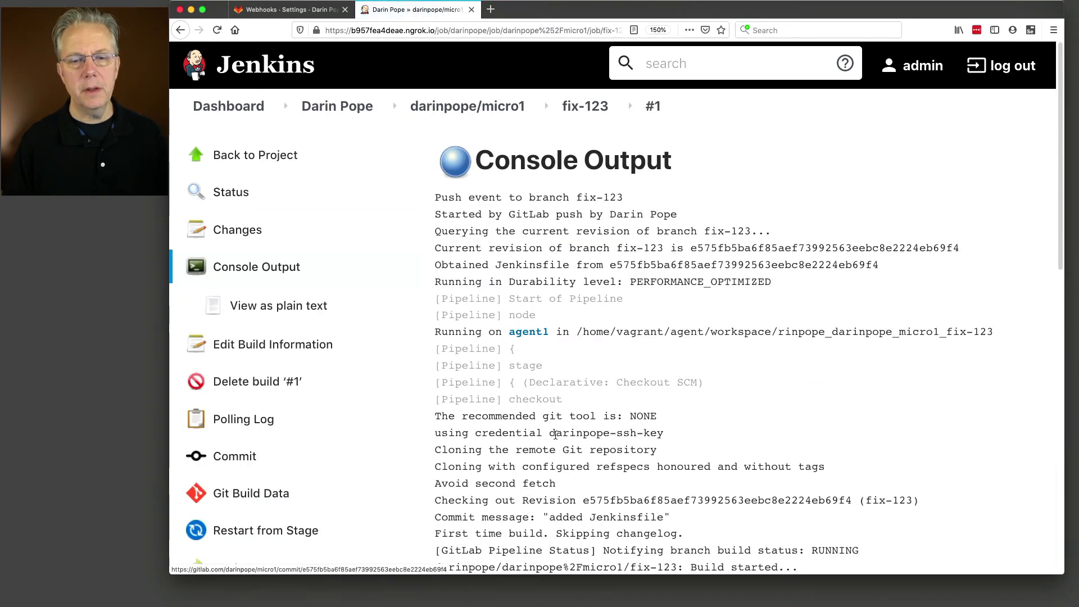
Step: Examine the end of the fix-123 build's console output, including the checkout and the Hello stage's echo output
scroll(645, 433, "down", 2)
scroll(644, 433, "down", 10)
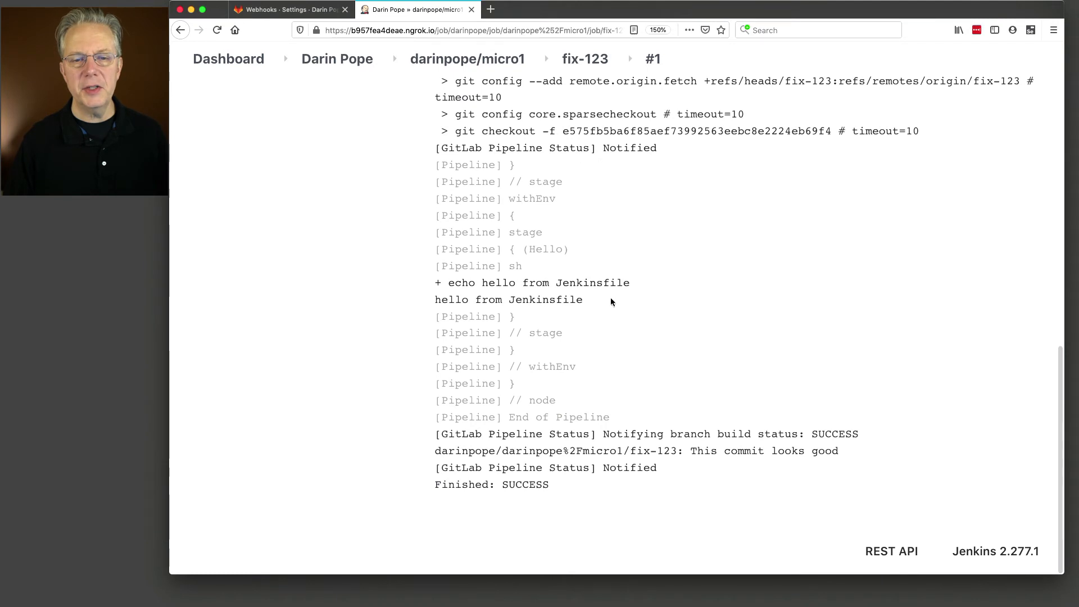
left_click_drag(587, 301, 436, 81)
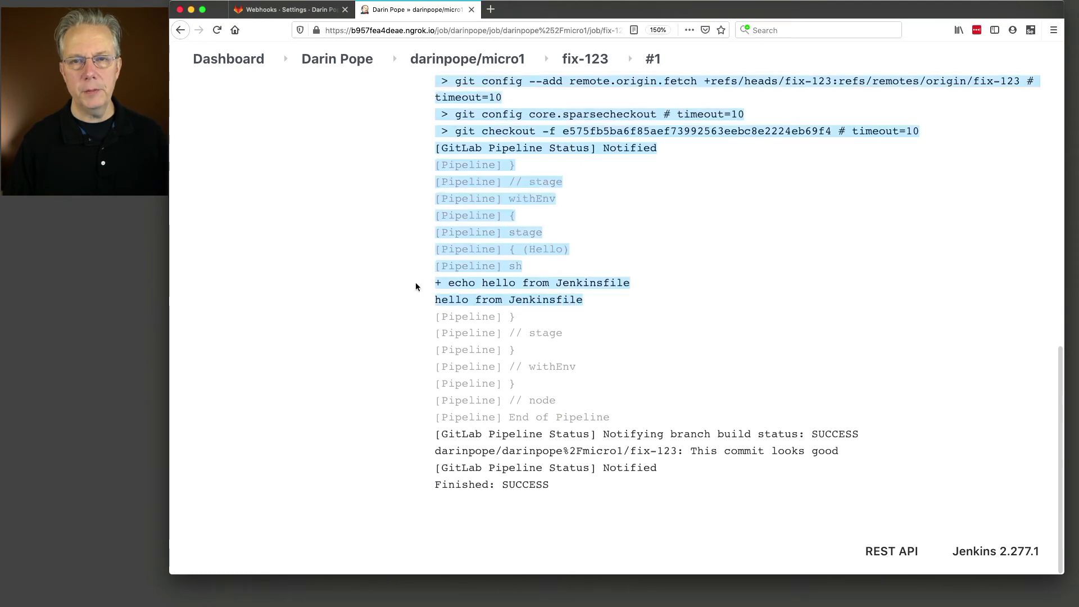
left_click(591, 319)
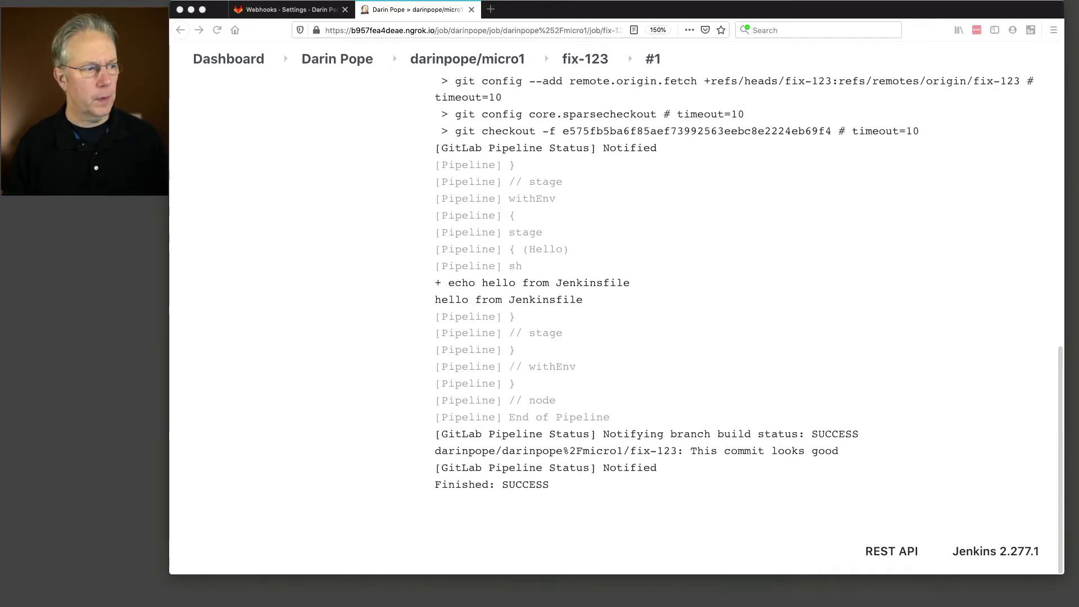
Step: Switch to the terminal and open micro1's Jenkinsfile in vi on the fix-123 branch
key("super+Tab")
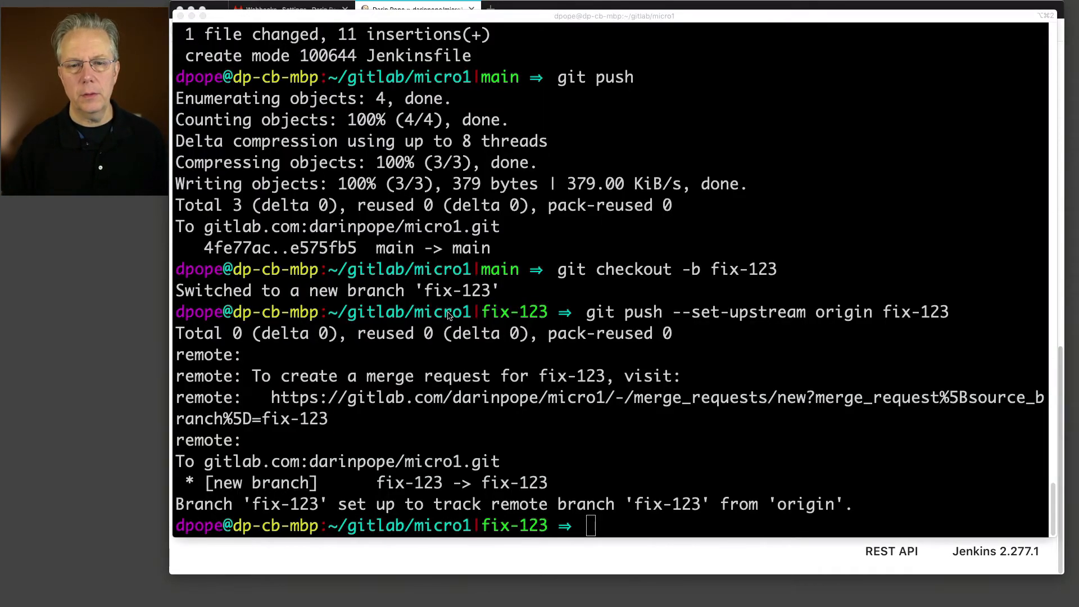
left_click(526, 286)
type("vi Jenkinsfile")
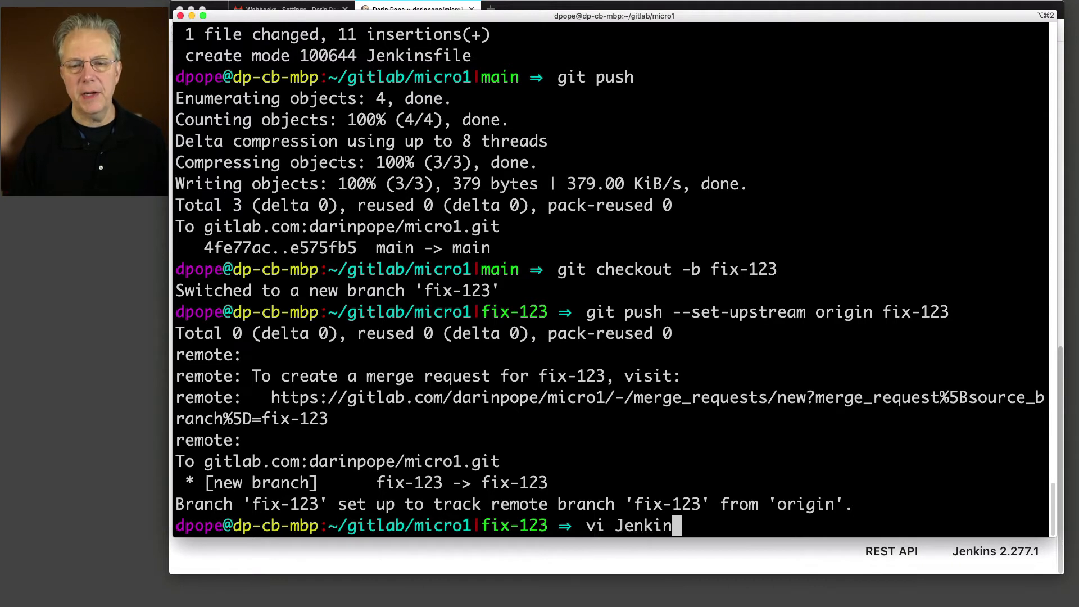
key("Return")
Step: After the Hello stage, add 'for the fix branch' (branch 'fix-*', cat README.md) and 'for the MR' (branch 'MR-*', echo 'this only runs for the MRs') stages
key("Down")
key("Down")
key("Down")
key("Down")
key("Down")
key("Down")
key("Down")
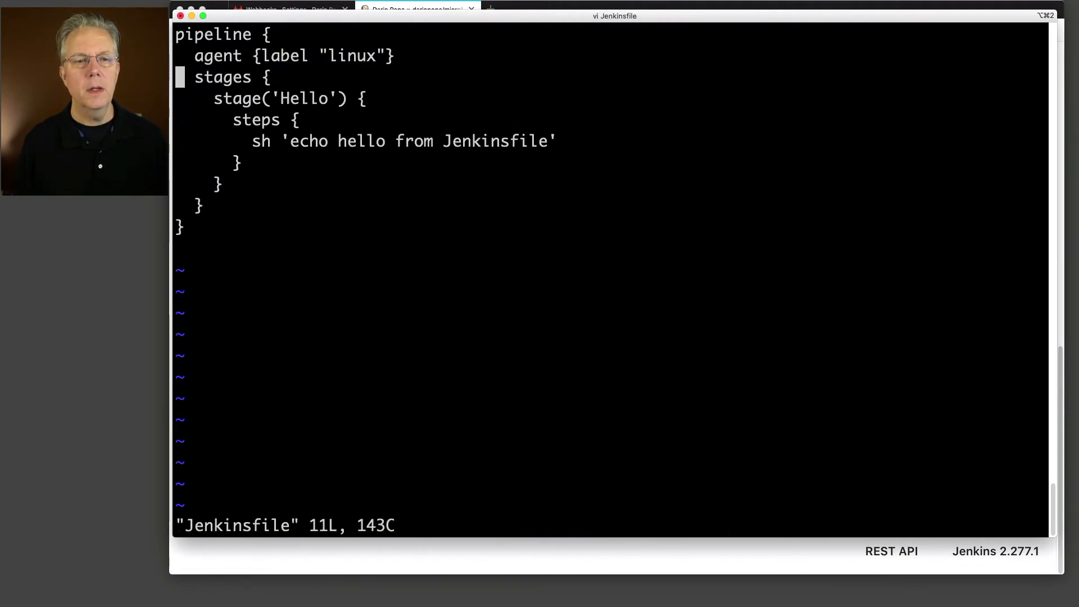
key("shift+a")
key("Return")
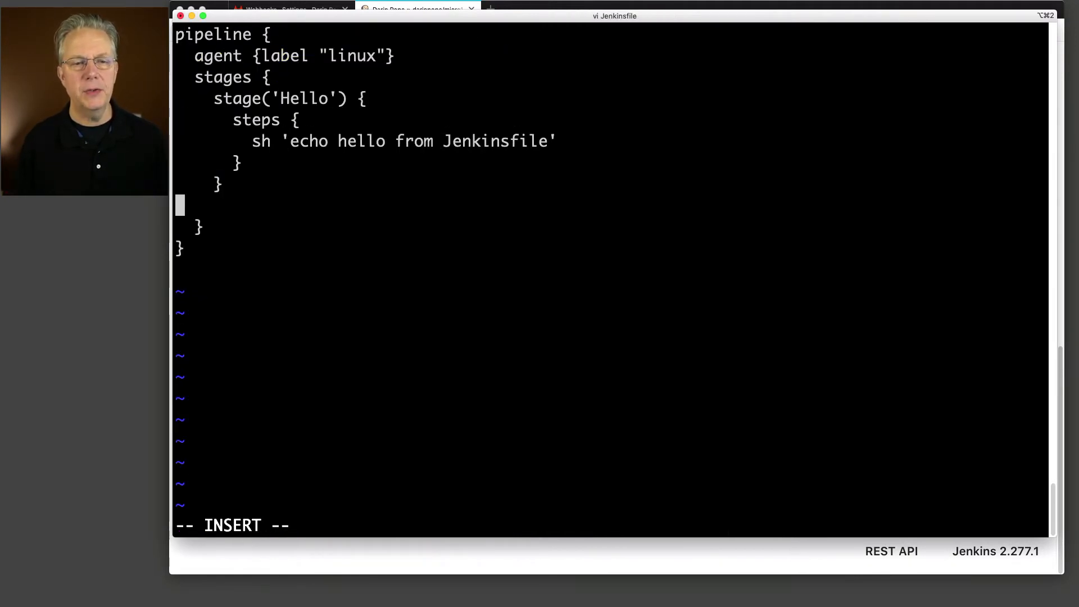
type("stage('for the fix branch') {       when {         branch 'fix-*'       }       steps {         sh '''           cat README.md         '''       }     }     stage('for the MR') {       when {         branch 'MR-*'       }       steps {         echo 'this only runs for the MRs'       }     }")
key("Escape")
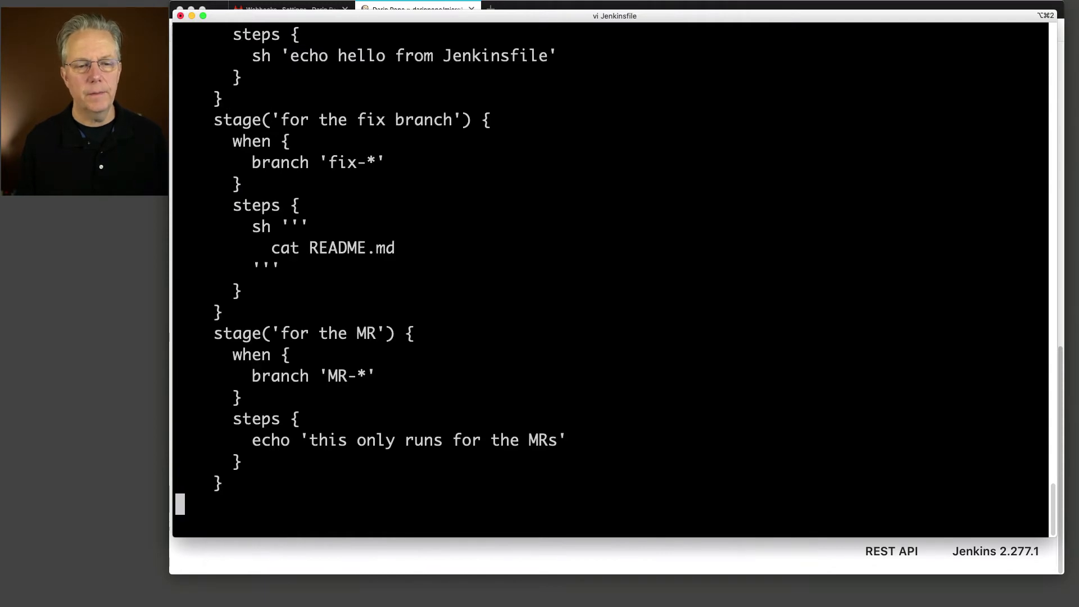
key("d")
key("d")
Step: Review the two added Jenkinsfile stages, examining the when conditions for the fix branch and the merge request
key("Up")
key("Up")
key("Up")
key("Up")
key("Up")
key("Up")
key("Up")
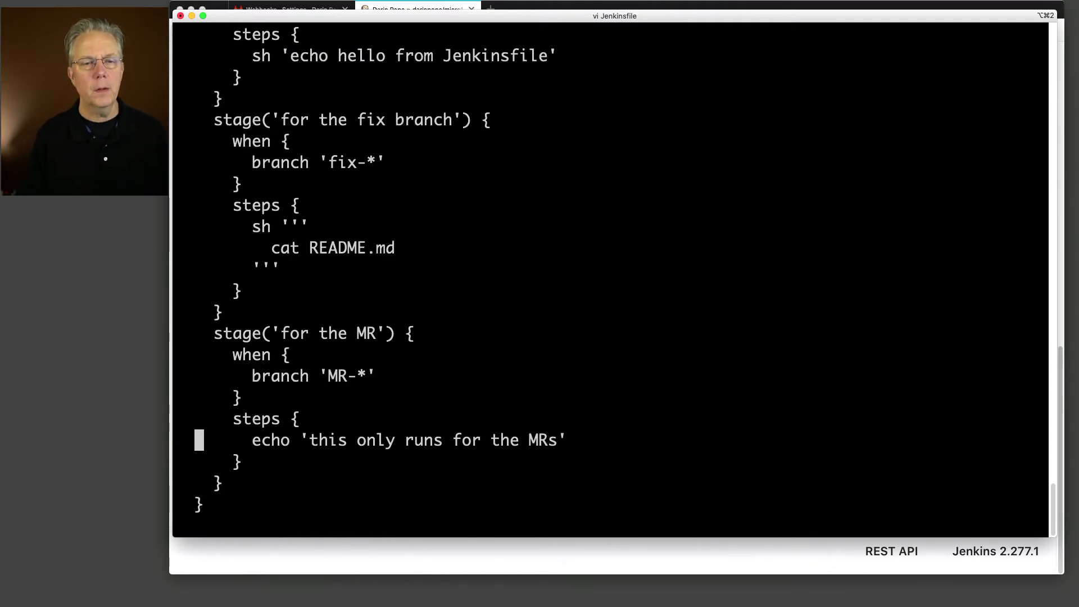
key("Up")
key("Up")
key("Up")
key("Up")
key("Up")
key("Up")
key("Up")
key("Up")
key("Up")
key("Up")
key("Up")
key("Up")
key("Up")
key("Up")
key("Up")
key("Up")
key("Up")
key("Down")
key("Down")
key("Down")
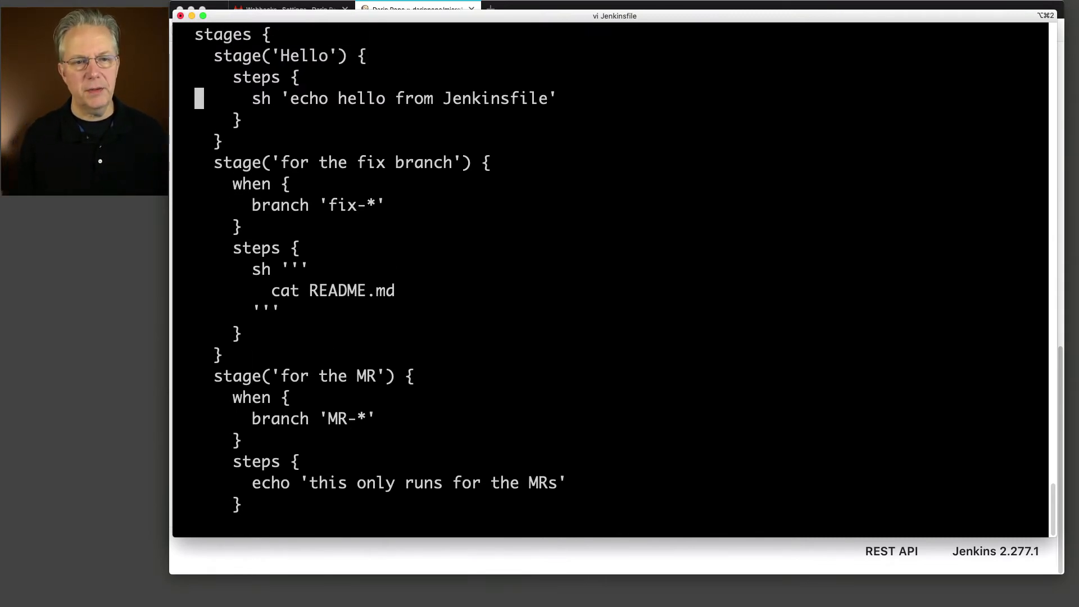
key("Down")
key("Down")
key("Down")
key("Down")
key("Up")
key("Up")
key("Down")
key("Down")
key("Down")
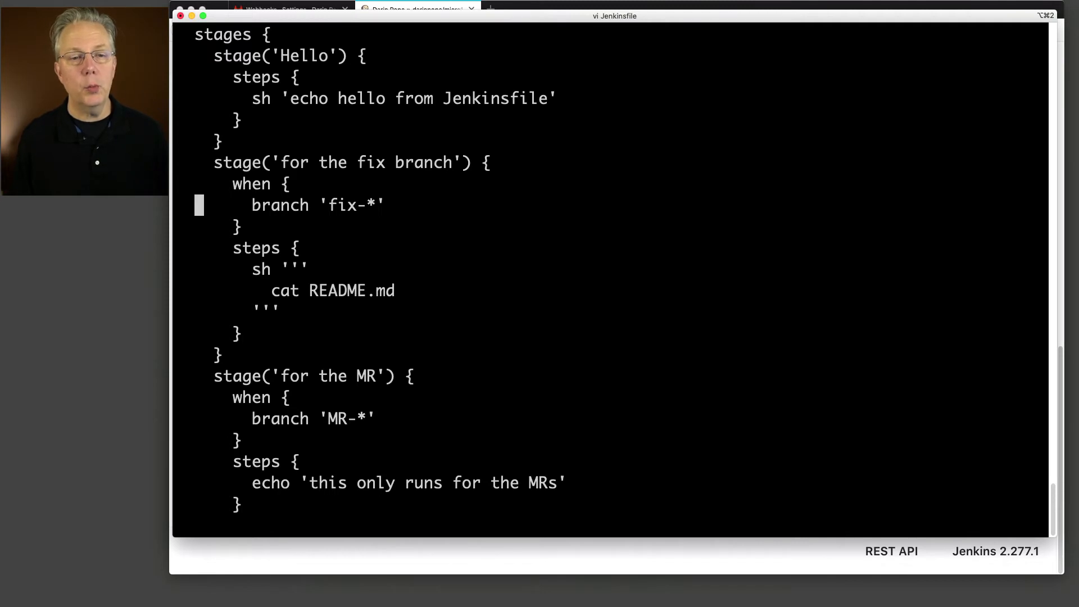
left_click_drag(253, 230, 173, 191)
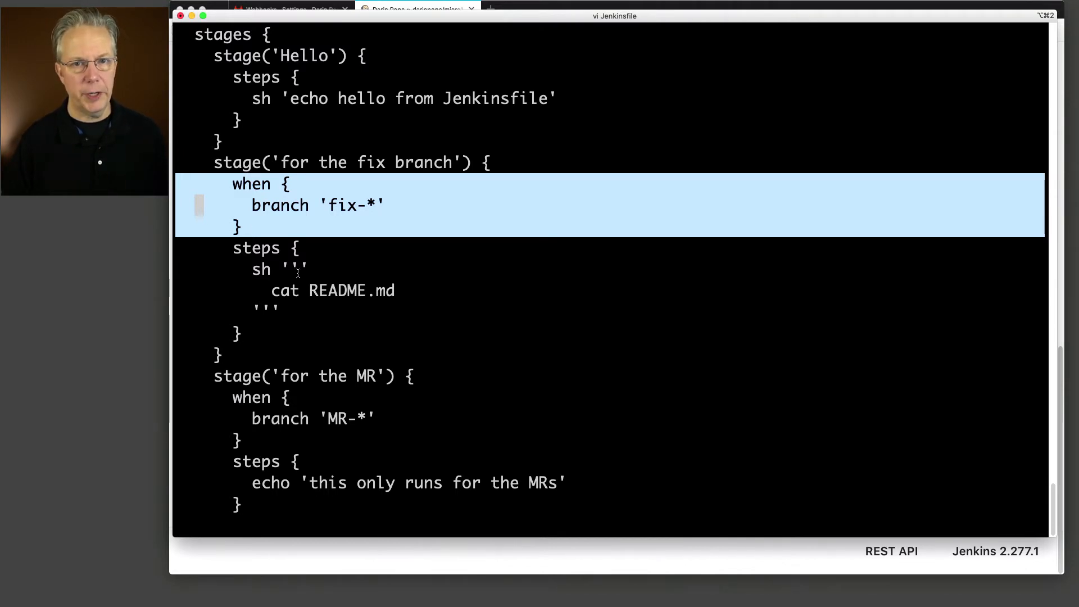
left_click(420, 415)
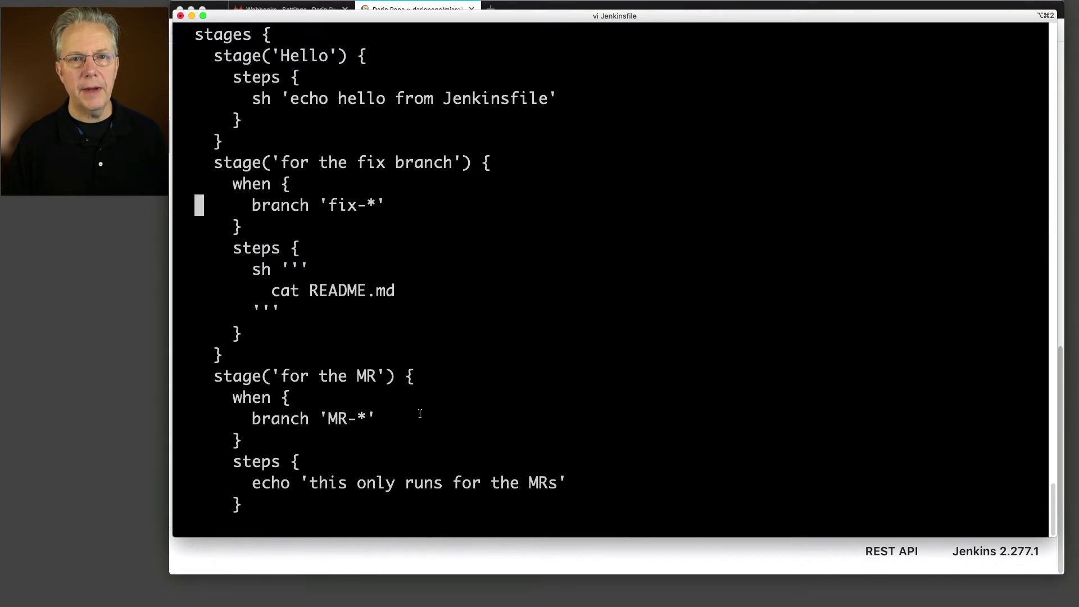
left_click_drag(273, 438, 167, 405)
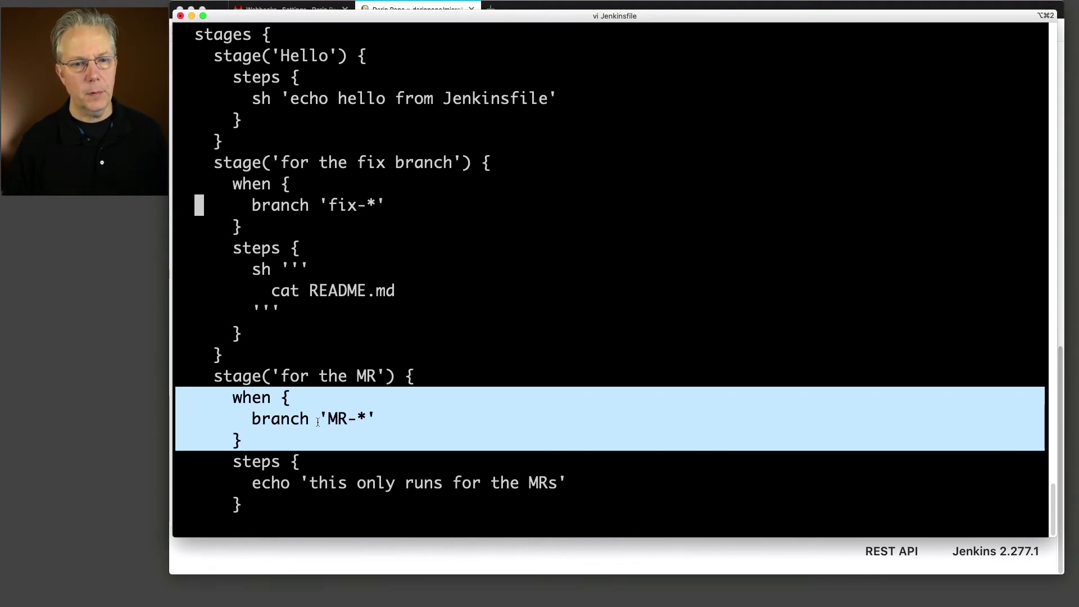
left_click(513, 346)
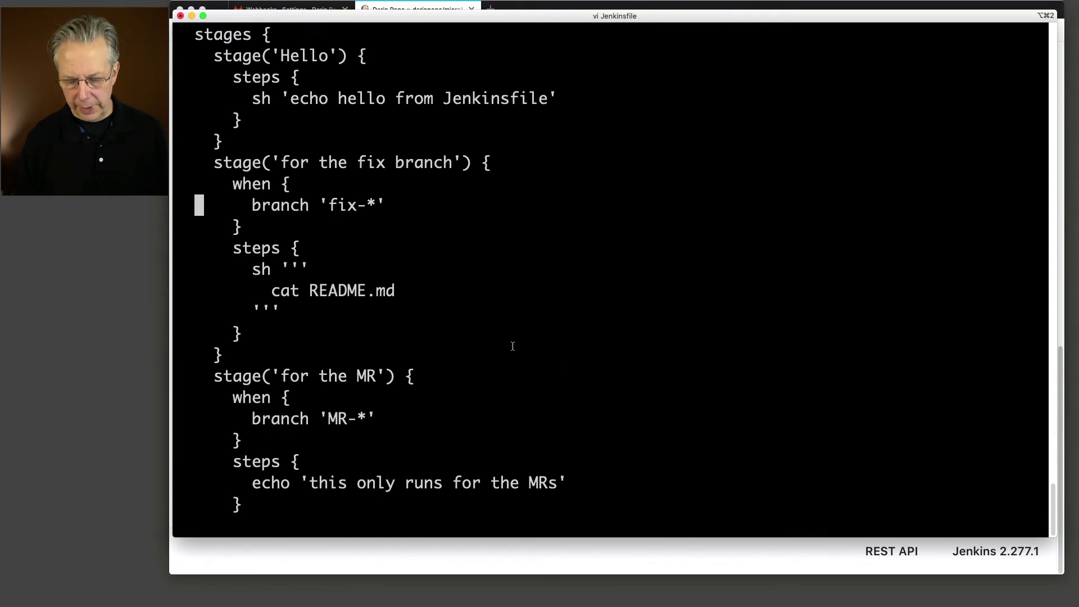
Step: Save and close the edited Jenkinsfile, and stage it in git
type(":wq")
key("Return")
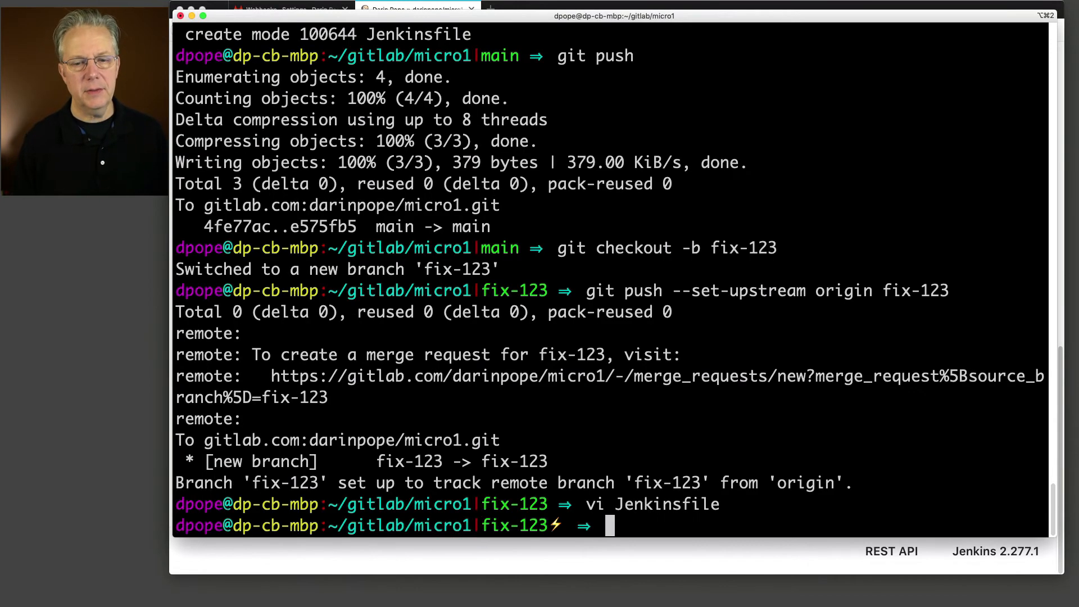
type("git add")
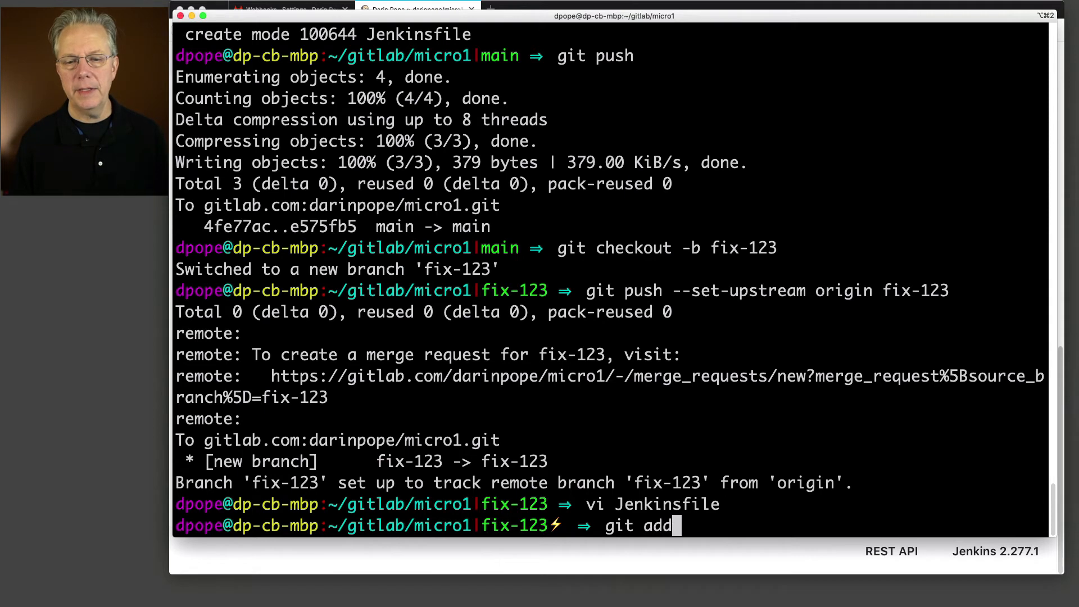
type(" Jenkinsfile")
key("Return")
Step: Commit the staged Jenkinsfile with the message "update Jenkinsfile" and push the fix-123 branch to GitLab
type("git ")
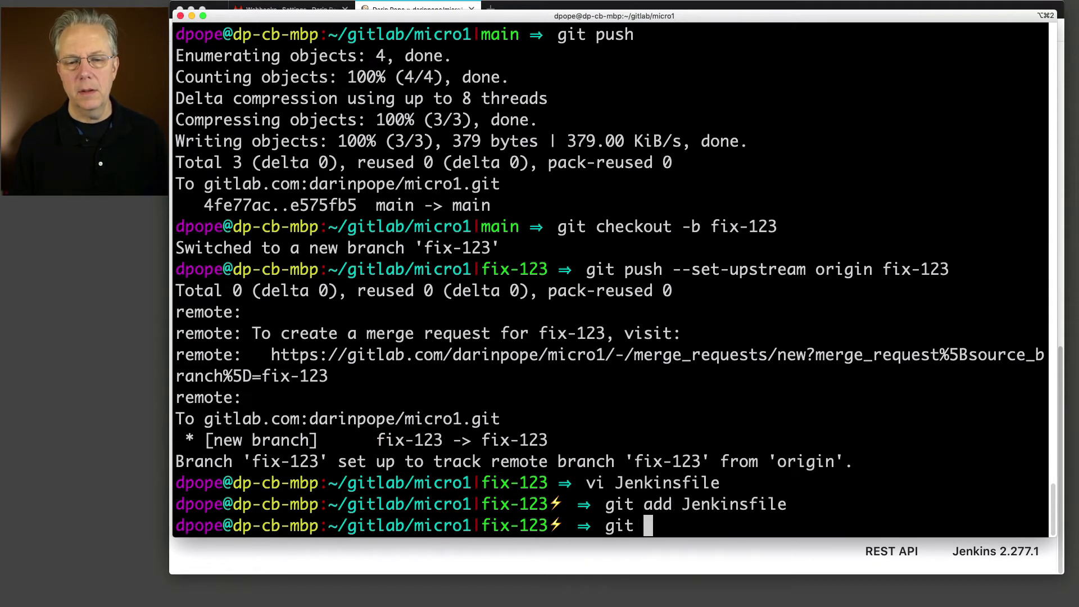
type("commit -m \"add")
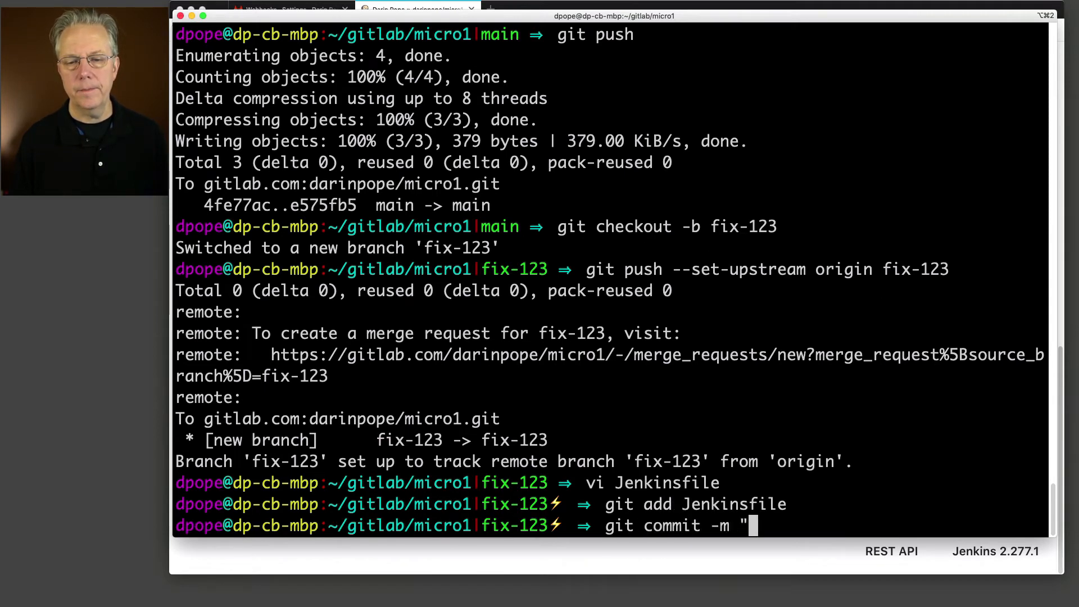
key("BackSpace")
key("BackSpace")
key("BackSpace")
type("upated Jenkin")
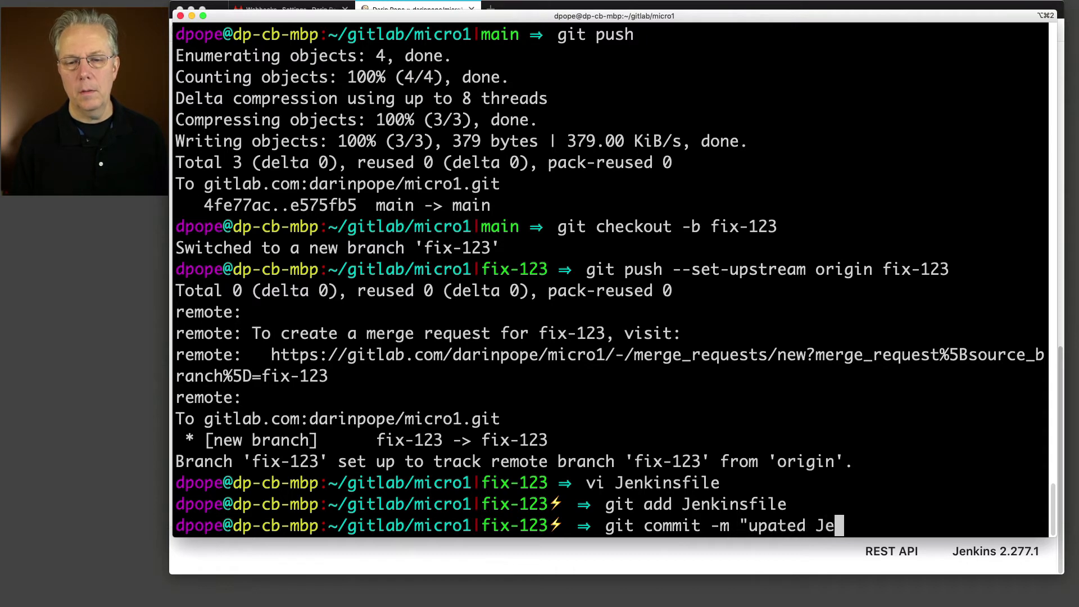
key("BackSpace")
key("BackSpace")
key("BackSpace")
key("BackSpace")
key("BackSpace")
key("BackSpace")
key("BackSpace")
key("BackSpace")
key("BackSpace")
key("BackSpace")
key("BackSpace")
type("date Je")
key("BackSpace")
key("BackSpace")
key("BackSpace")
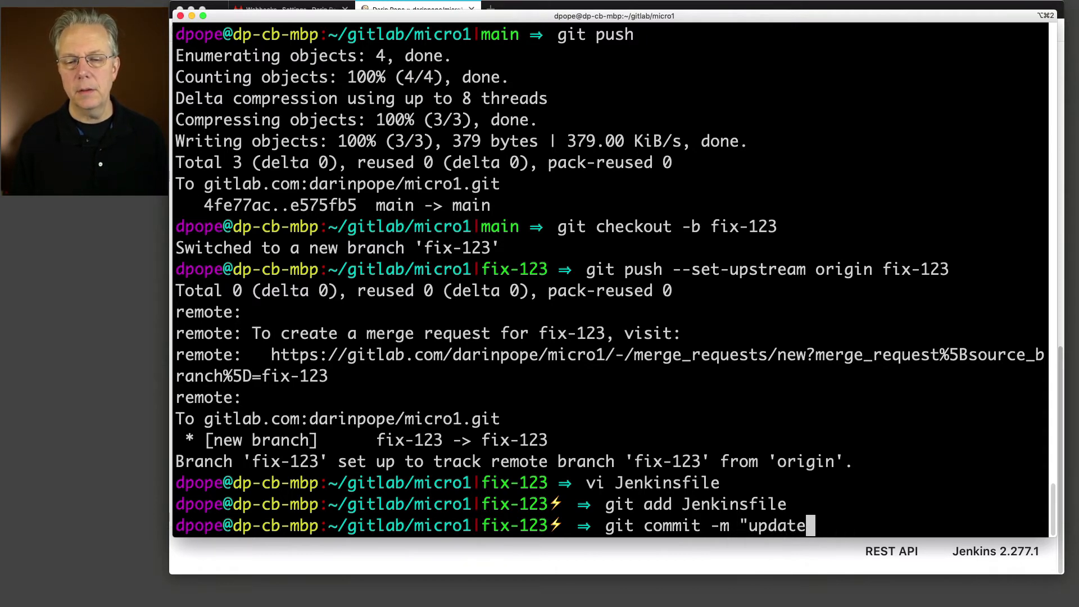
type("Jenkinsfile\"")
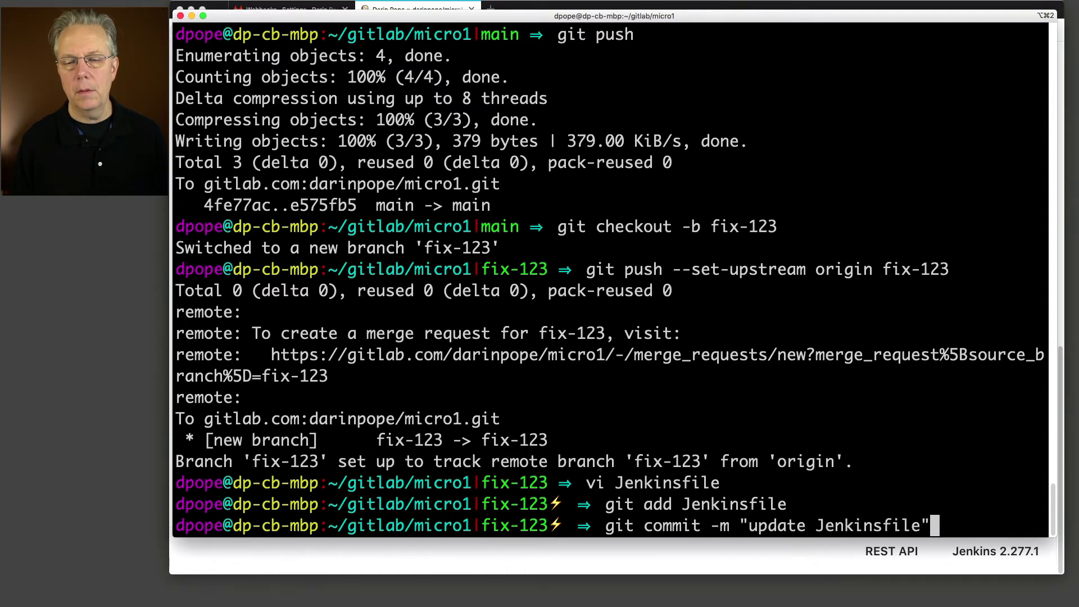
key("Return")
type("git push")
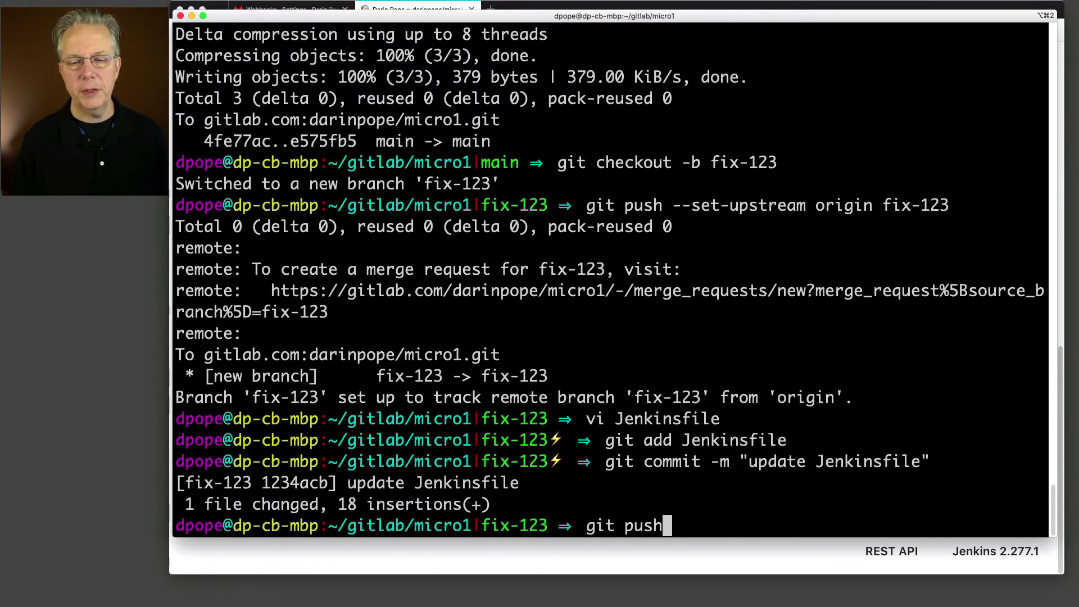
key("Return")
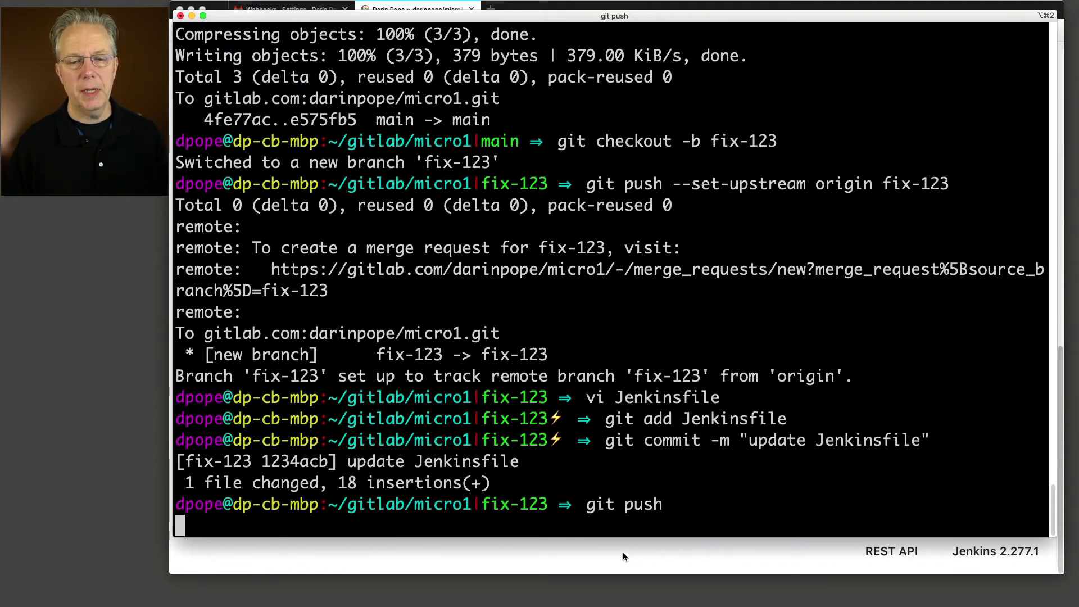
Step: Switch back to Jenkins and open the status page of micro1's fix-123 branch
key("super+Tab")
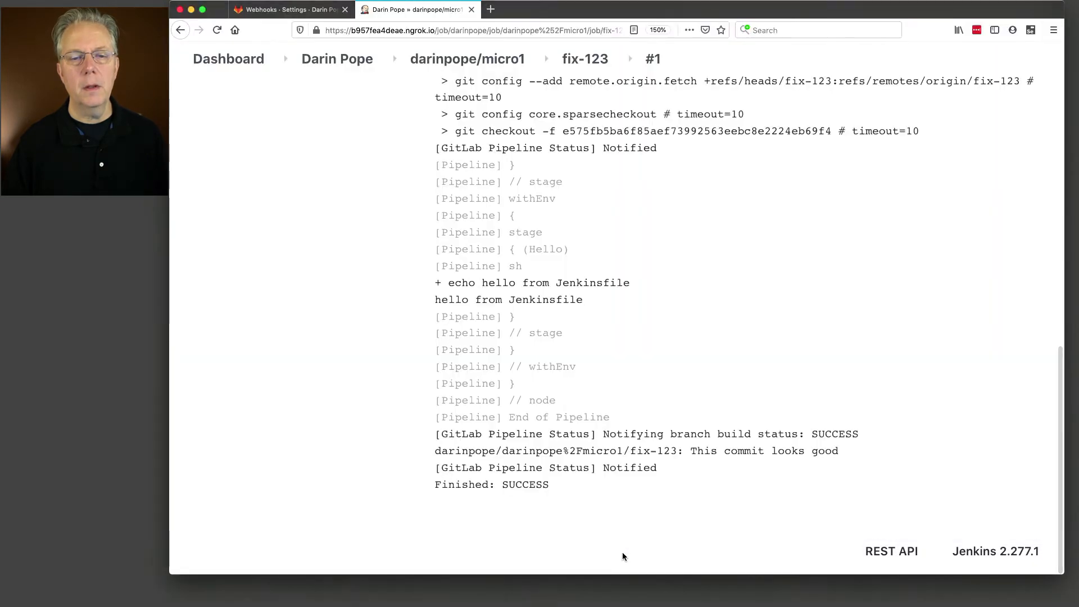
left_click(584, 66)
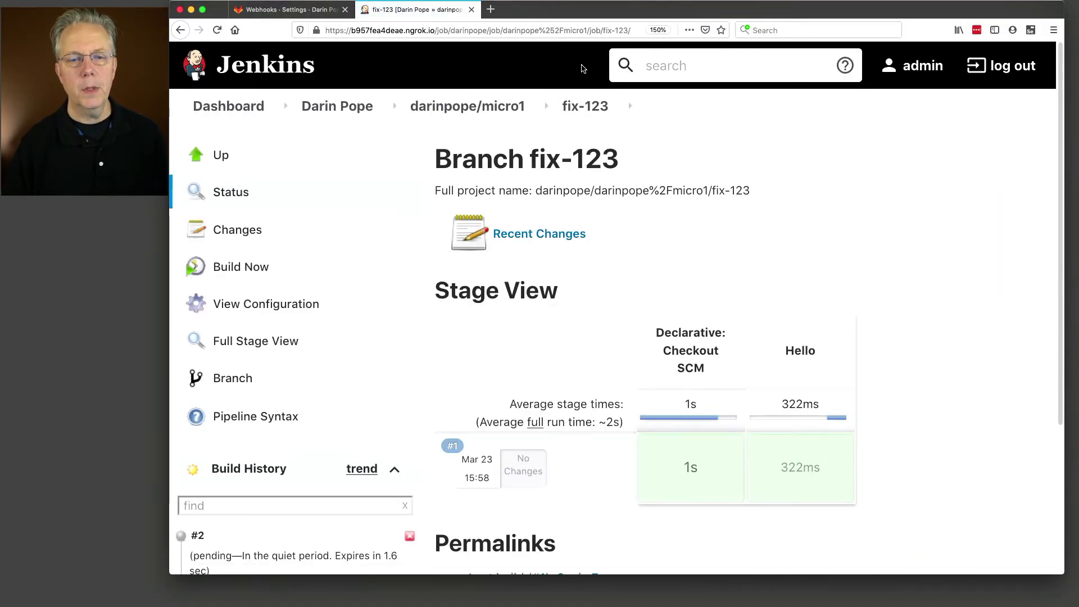
Step: Open the console output of build #2 on the fix-123 branch
scroll(275, 411, "down", 3)
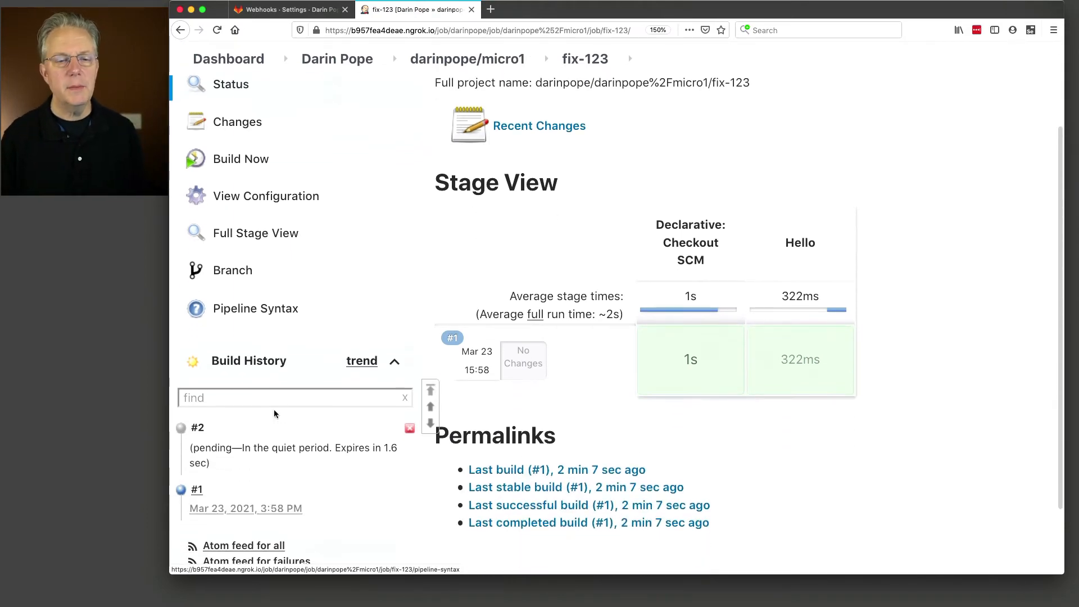
left_click(190, 436)
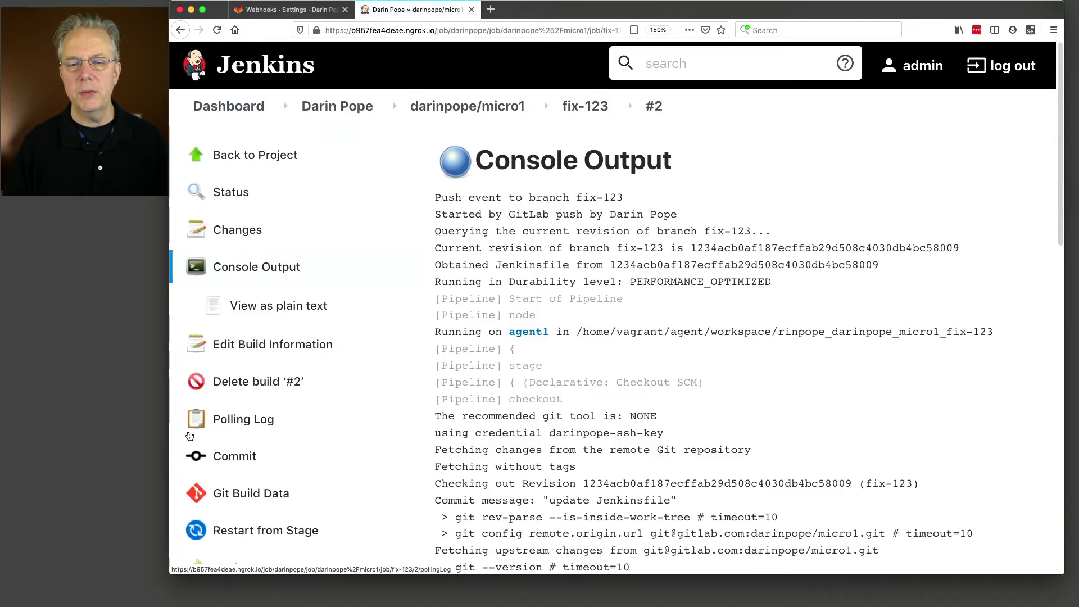
scroll(511, 464, "down", 10)
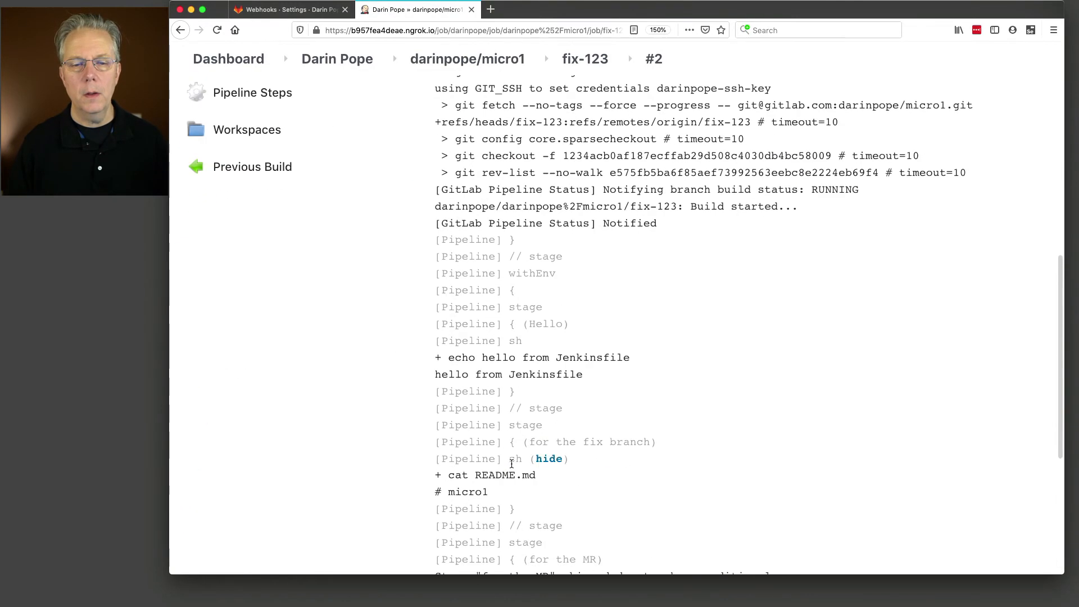
Step: Examine how the Hello, fix branch and MR stages ran in build #2's log, and return to the micro1 project page
left_click_drag(601, 373, 434, 353)
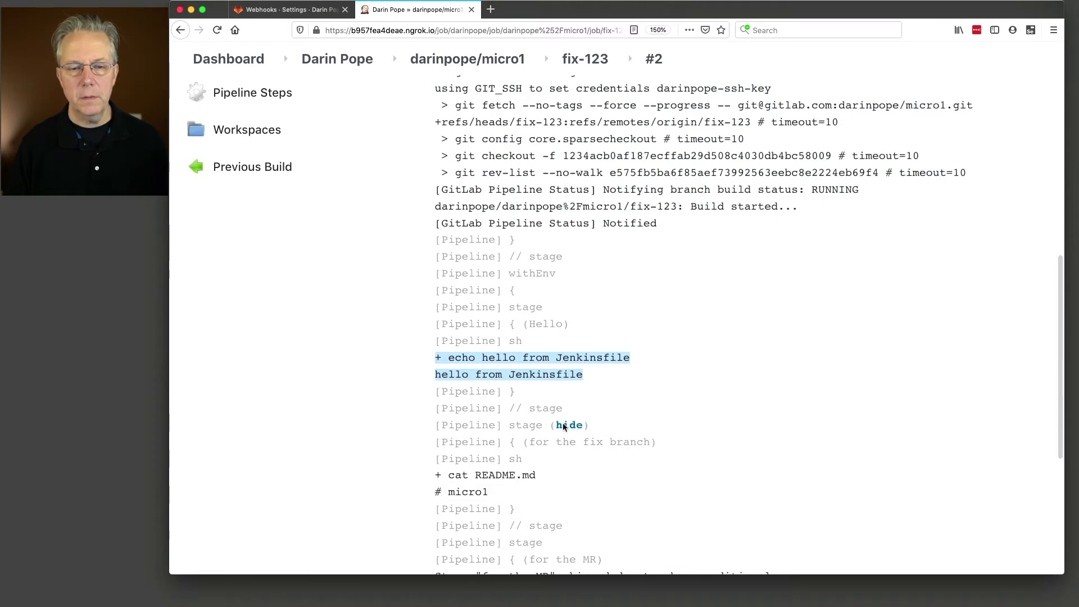
scroll(558, 426, "down", 2)
left_click_drag(553, 405, 427, 407)
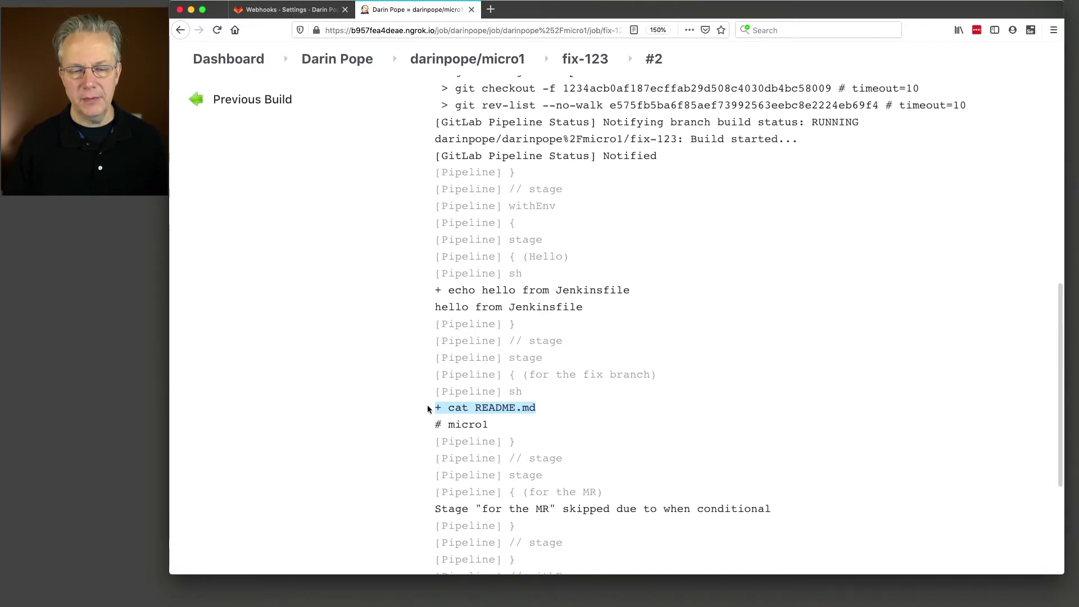
scroll(503, 403, "down", 4)
left_click_drag(485, 375, 598, 374)
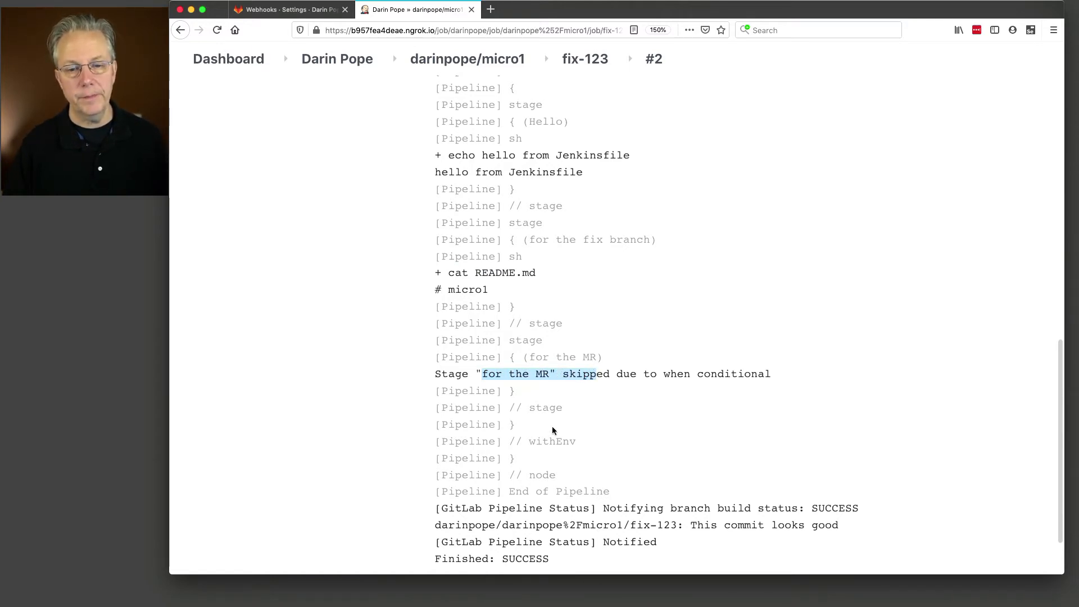
scroll(552, 426, "down", 3)
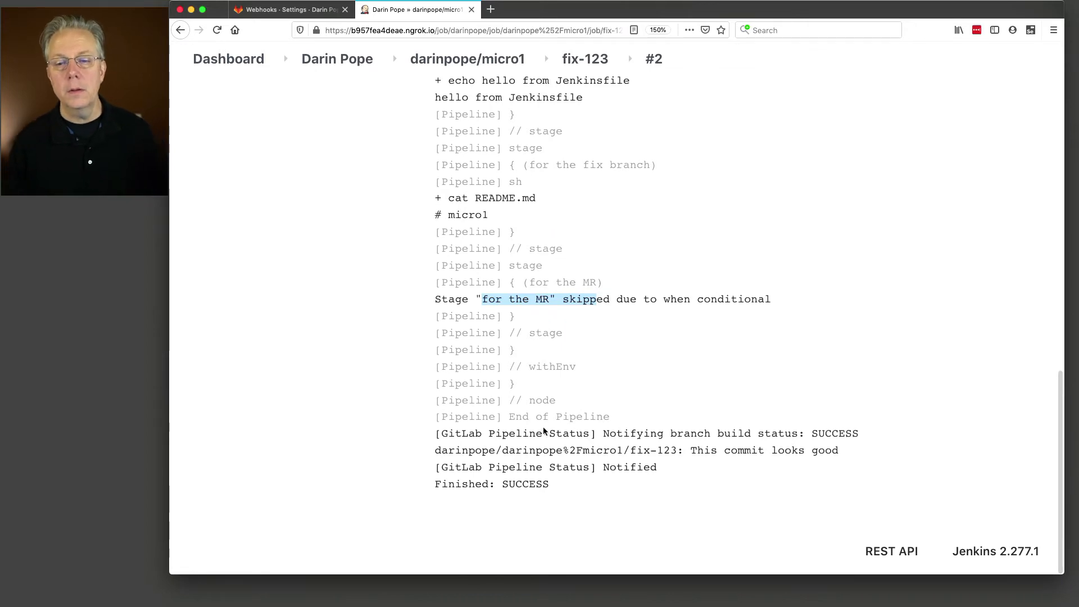
scroll(548, 430, "up", 15)
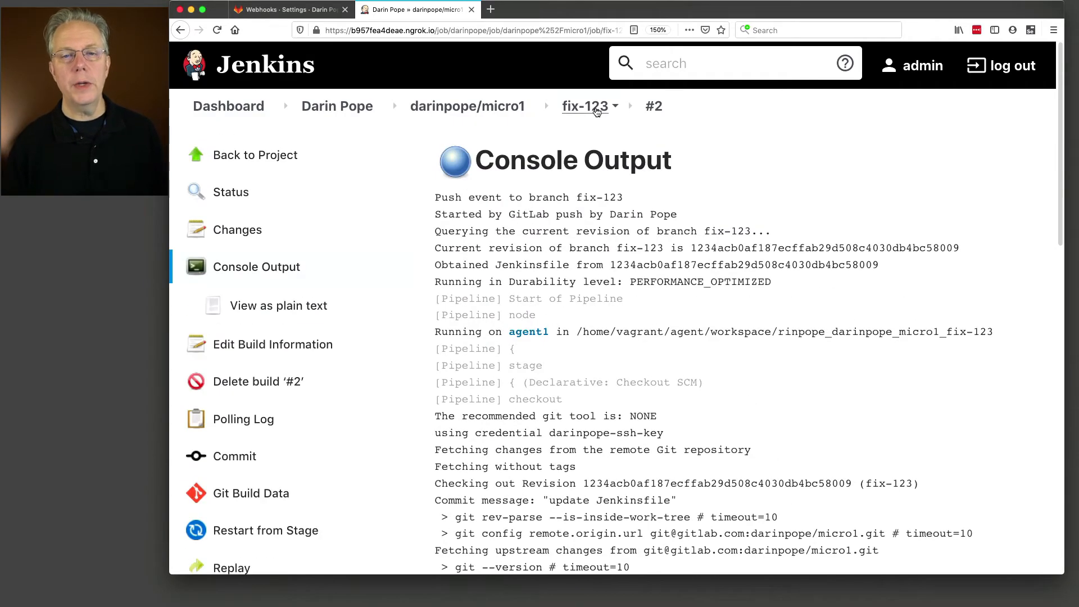
left_click(497, 108)
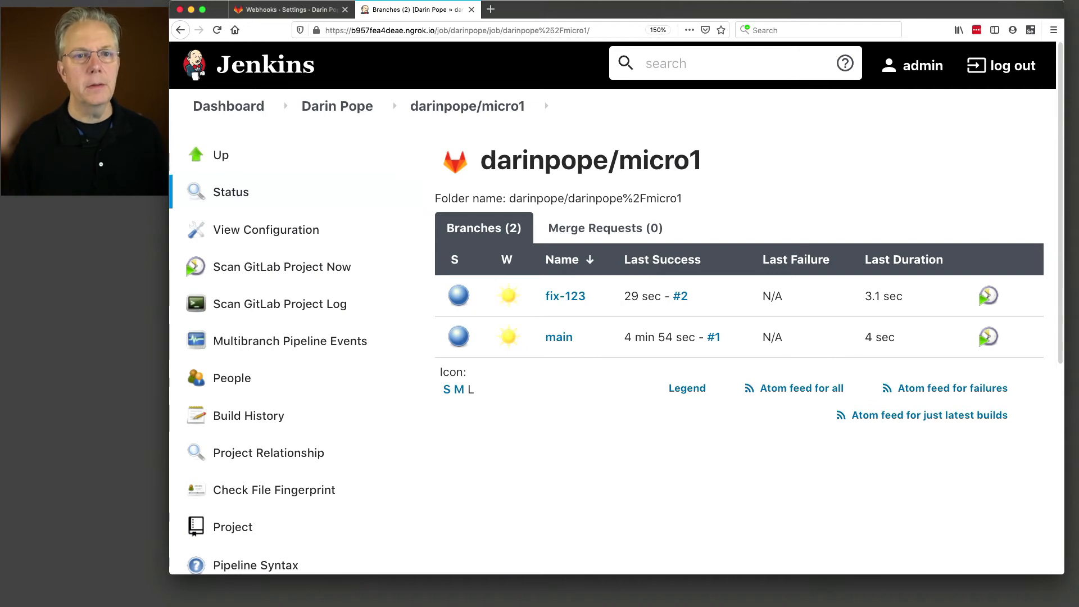
Step: Switch to GitLab, open the micro1 project and start a merge request for the pushed fix-123 branch
left_click(283, 10)
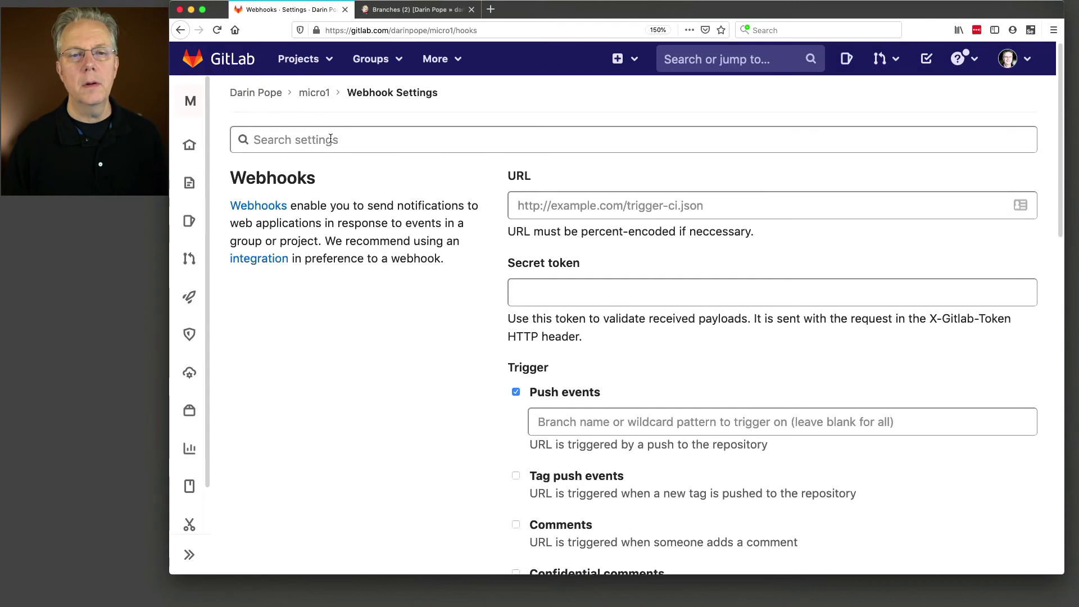
left_click(313, 96)
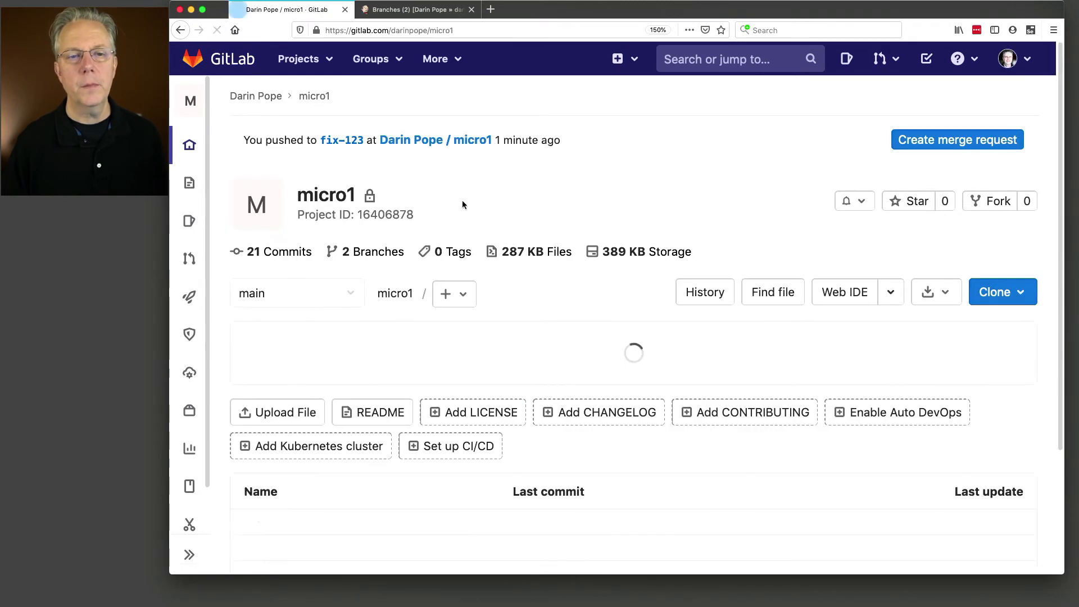
left_click(934, 144)
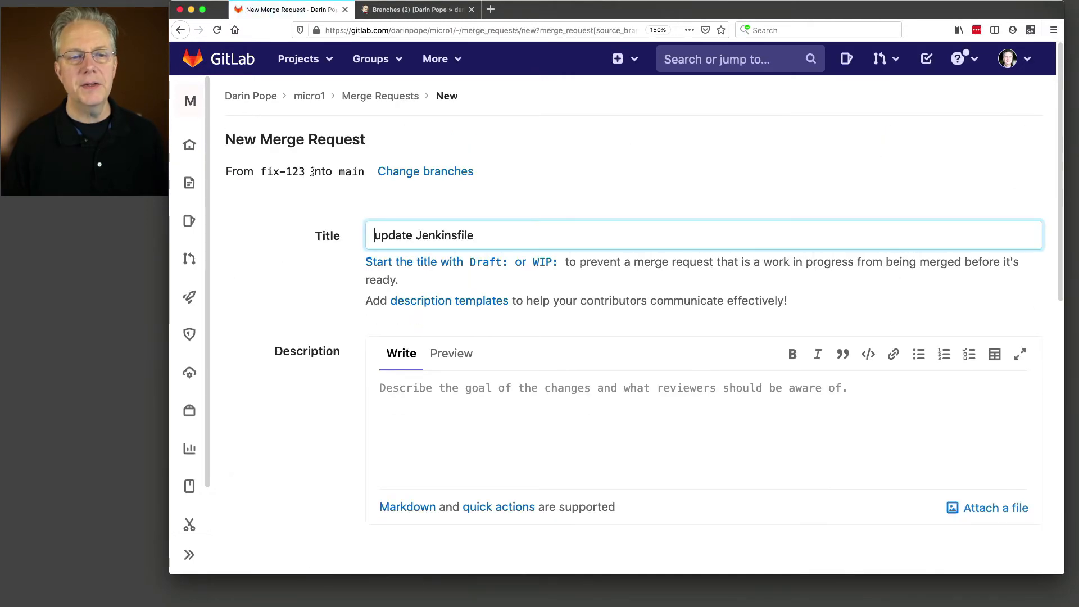
Step: Submit the "update Jenkinsfile" merge request from fix-123 into main, keeping deletion of the source branch enabled
left_click_drag(261, 171, 364, 172)
scroll(295, 222, "down", 10)
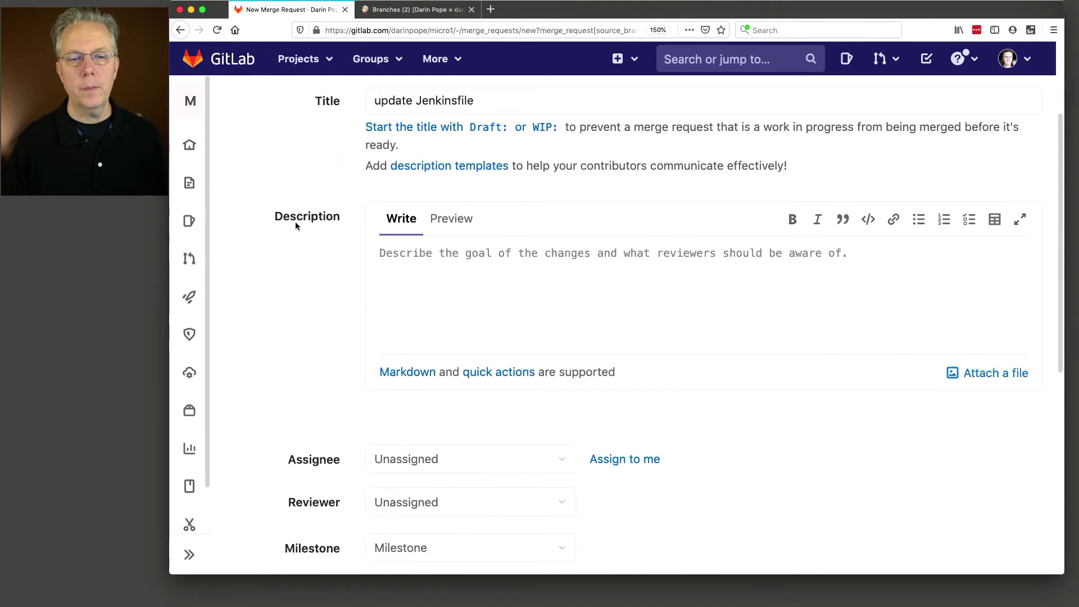
scroll(296, 225, "down", 2)
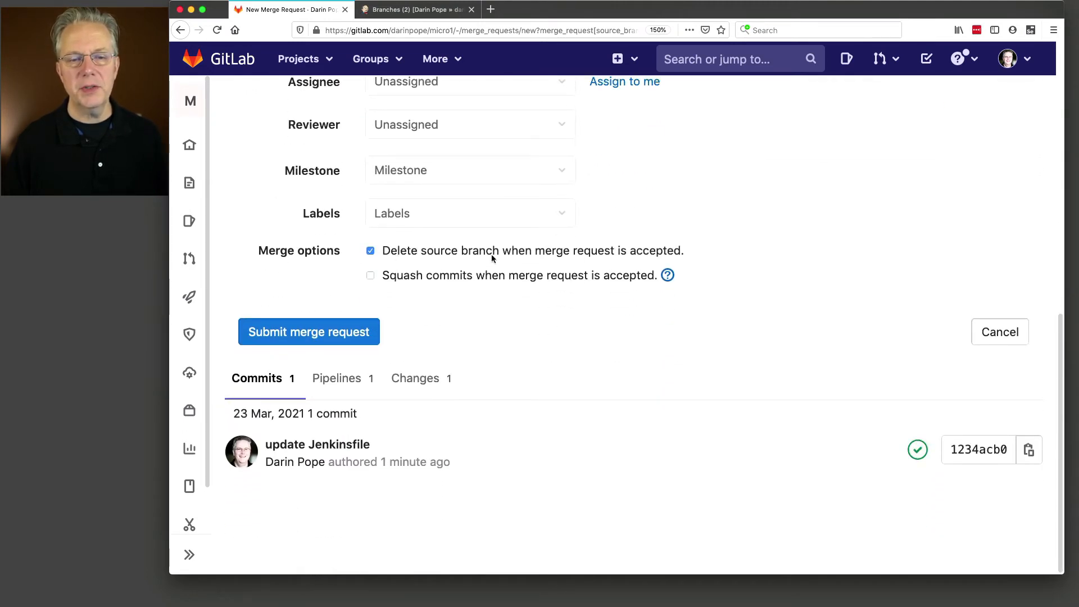
left_click(362, 334)
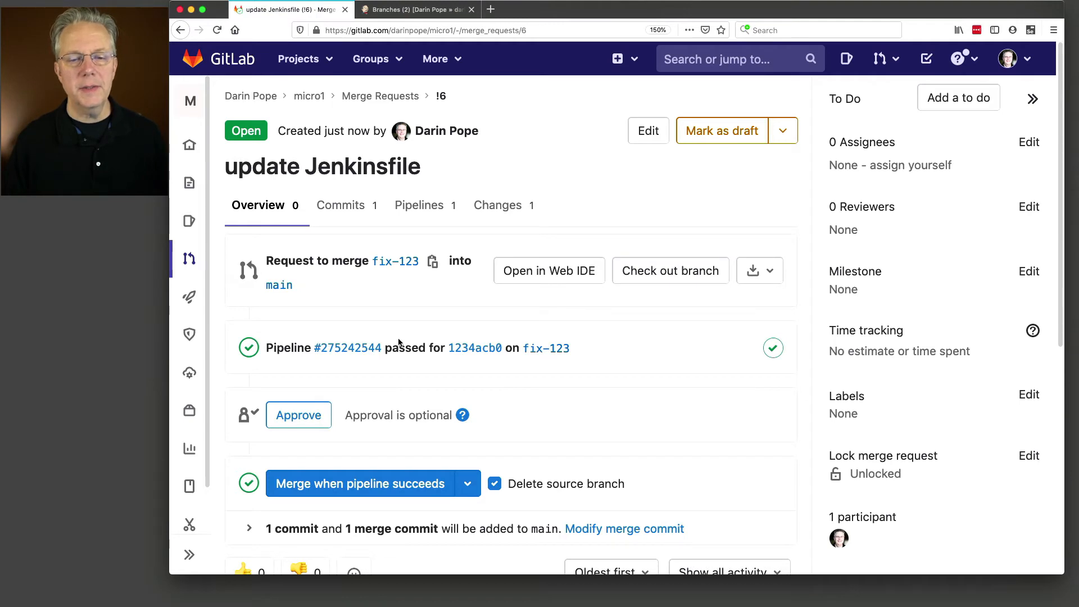
scroll(398, 341, "down", 5)
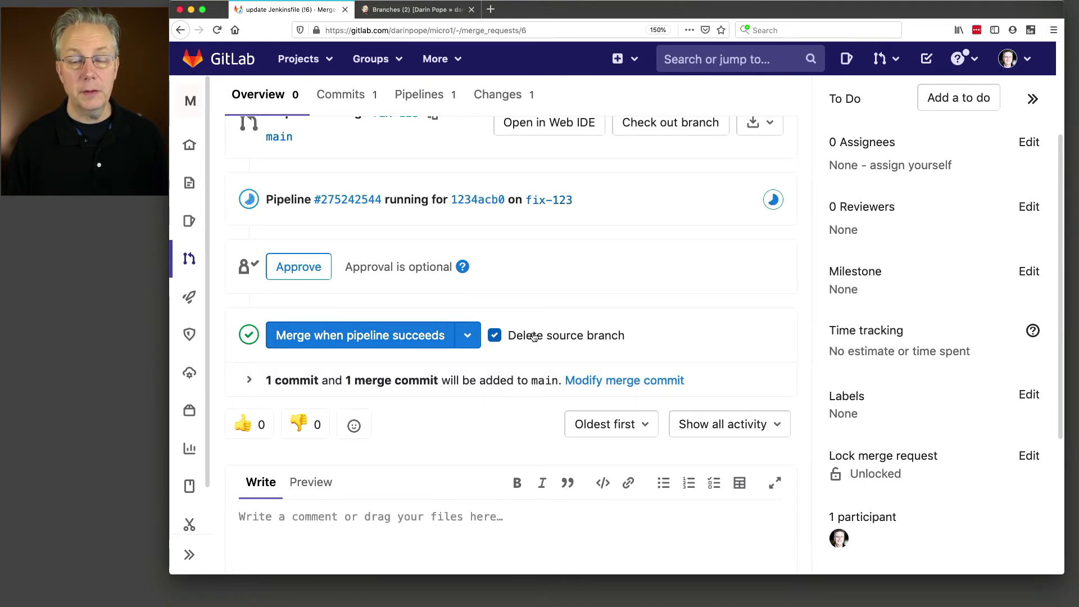
Step: Check micro1's merge request jobs in Jenkins, and compare the pipeline status on the merge request page in GitLab
left_click(420, 16)
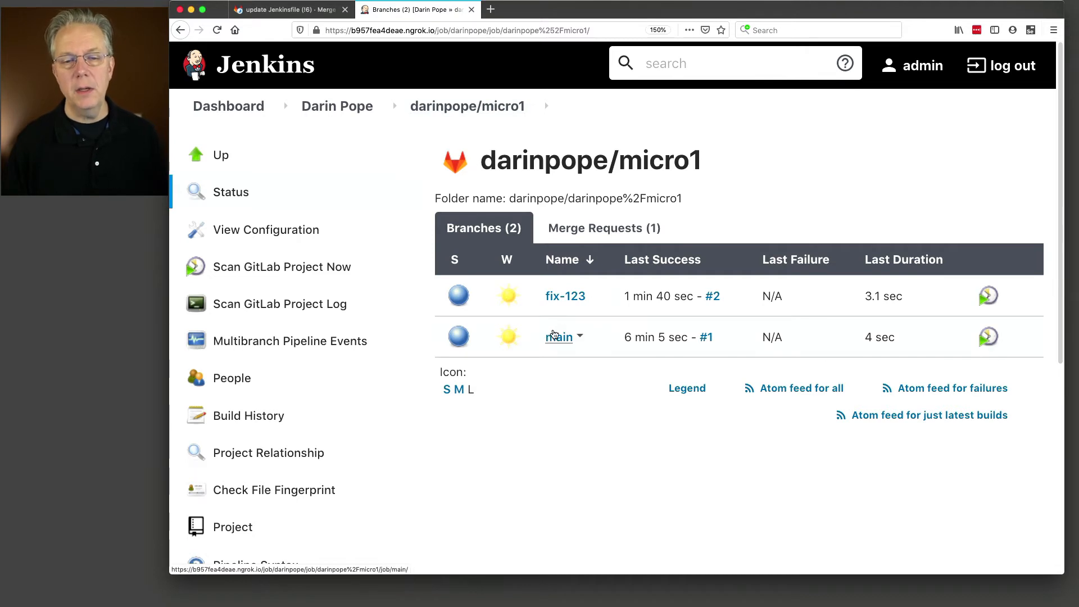
left_click(597, 241)
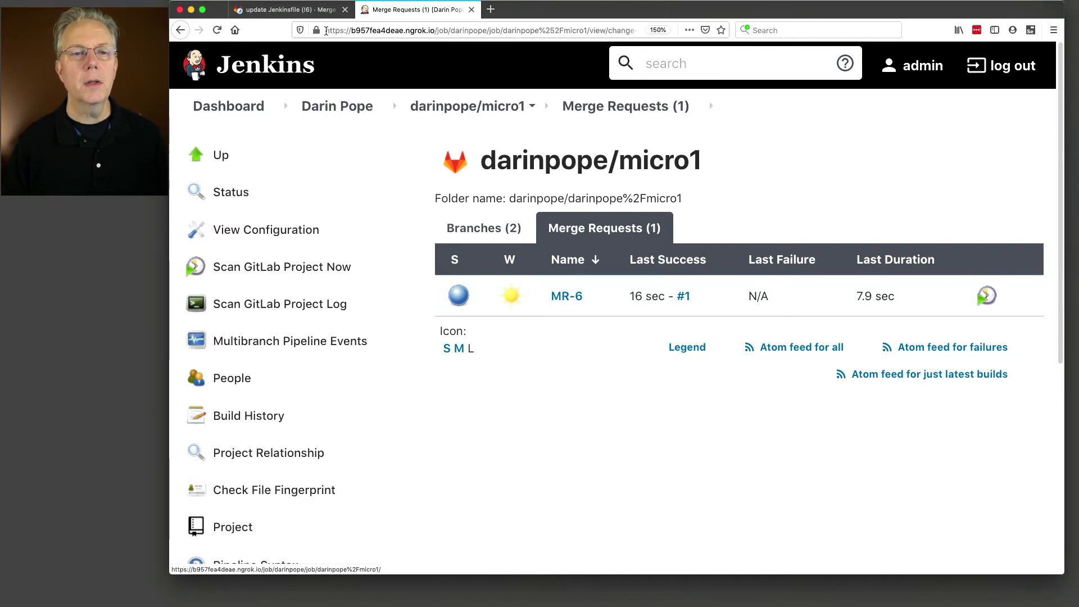
left_click(306, 11)
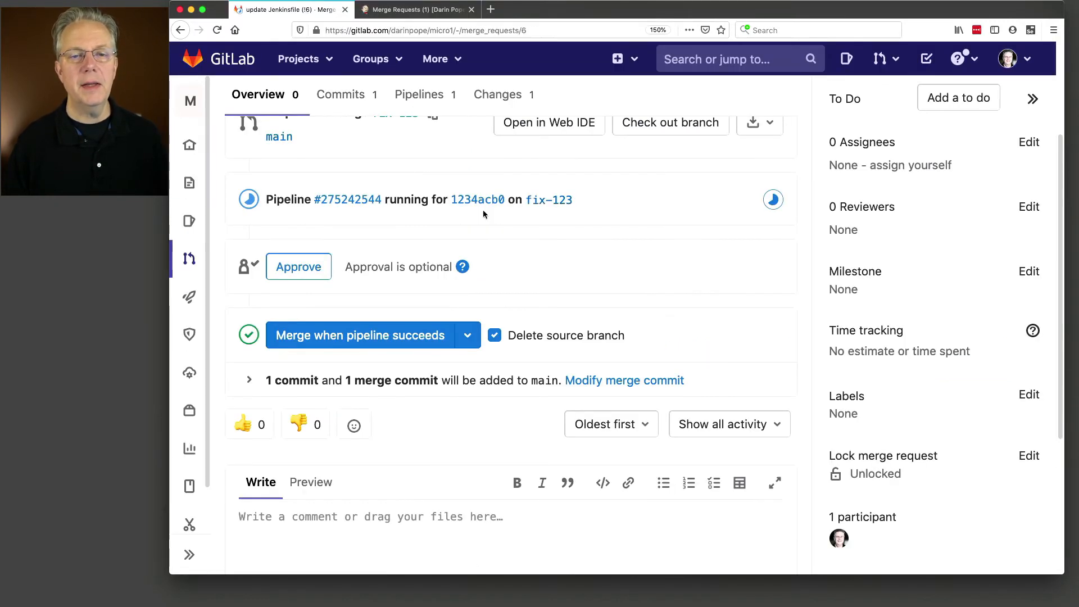
scroll(476, 213, "up", 3)
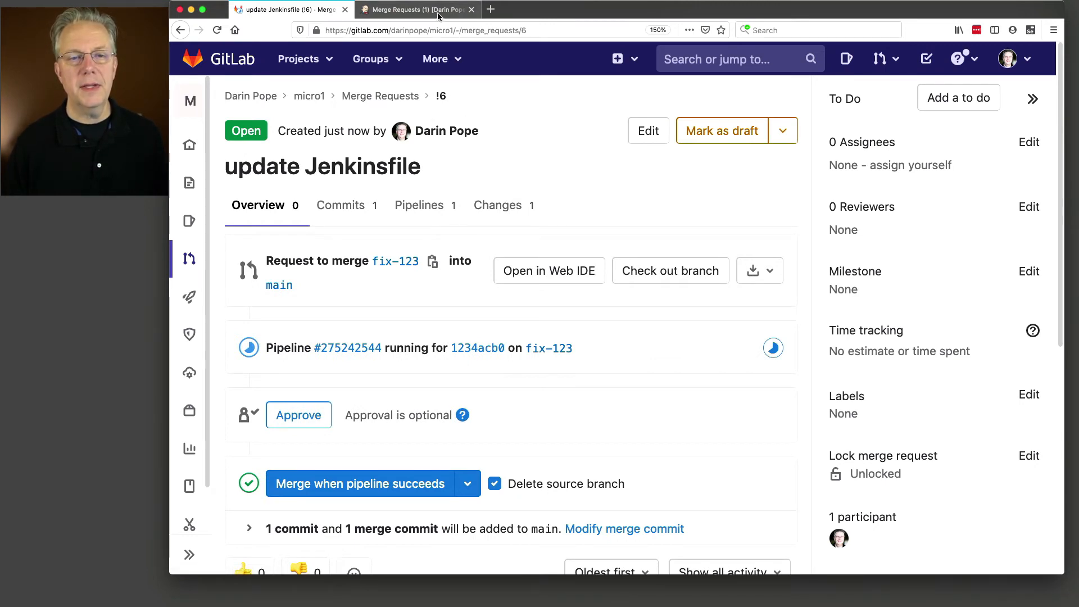
Step: Switch to Jenkins and open the console output of build #1 for merge request MR-6
left_click(416, 10)
left_click(573, 298)
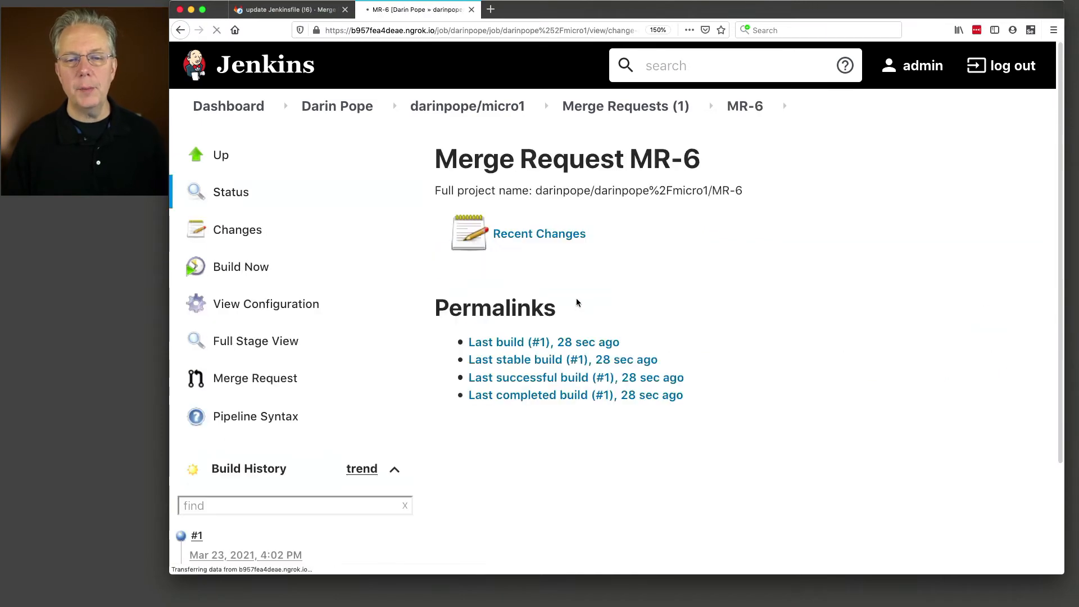
left_click(183, 535)
scroll(552, 445, "down", 5)
scroll(553, 446, "down", 10)
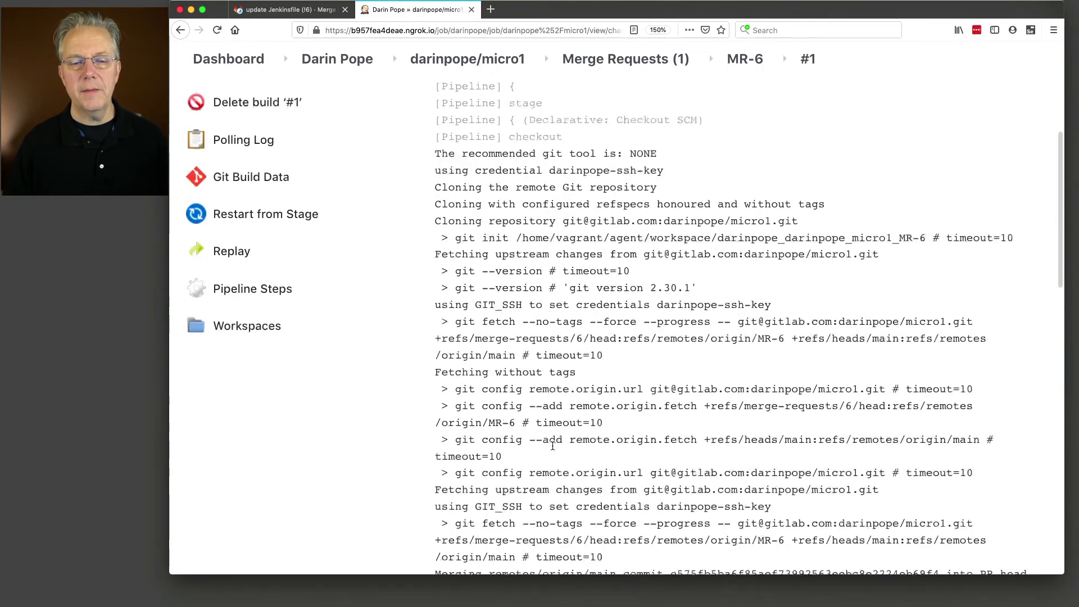
Step: Examine in the MR-6 build log how the Hello, fix branch and MR stages were handled
scroll(551, 448, "down", 2)
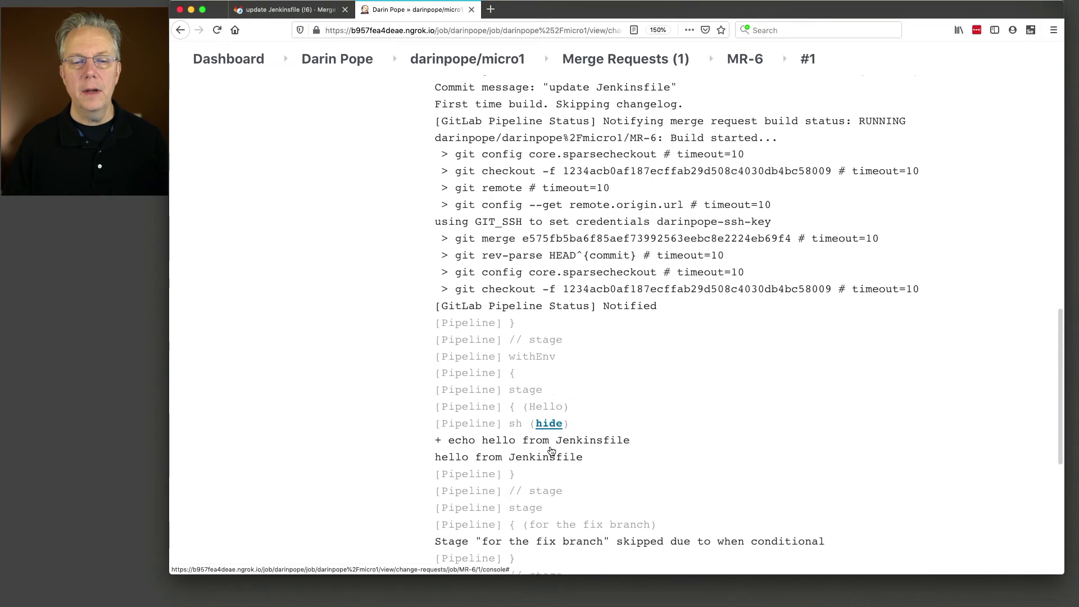
left_click_drag(590, 449, 448, 449)
scroll(523, 445, "down", 5)
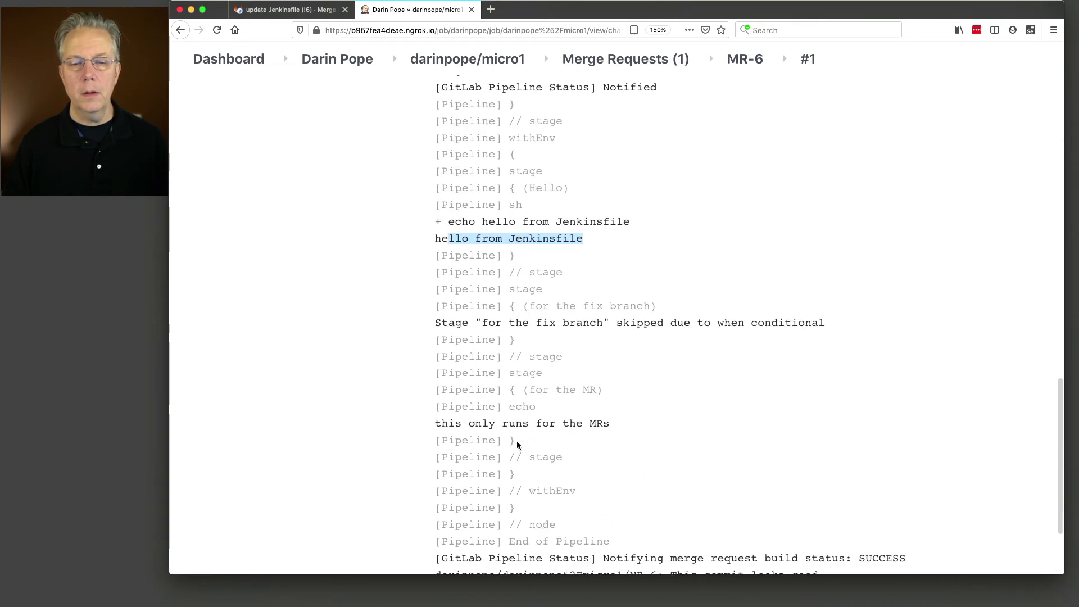
left_click_drag(448, 323, 665, 323)
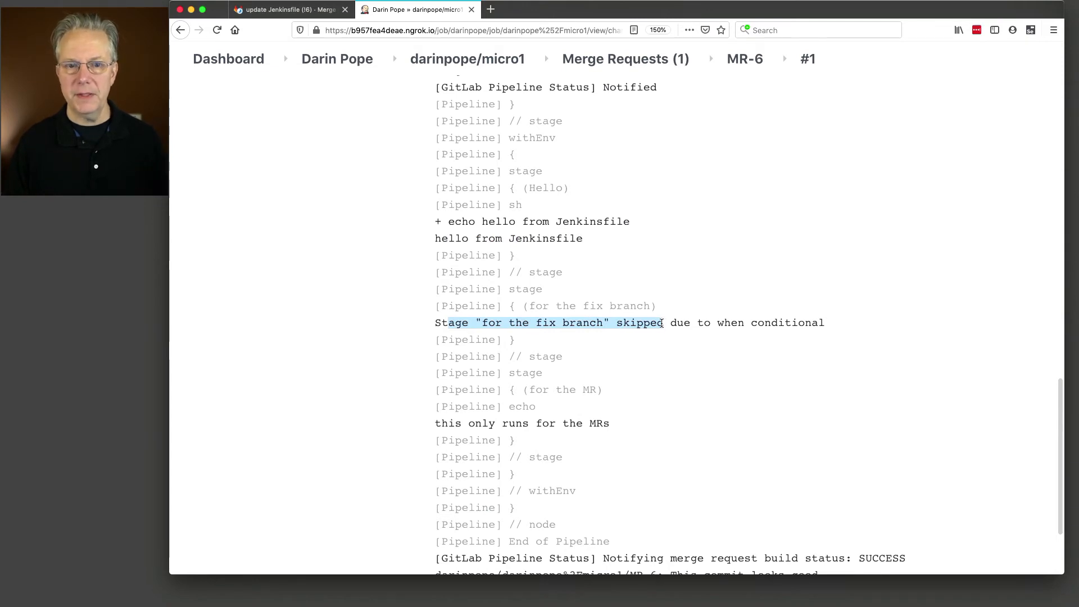
scroll(636, 338, "down", 5)
left_click(460, 301)
left_click_drag(437, 301, 612, 304)
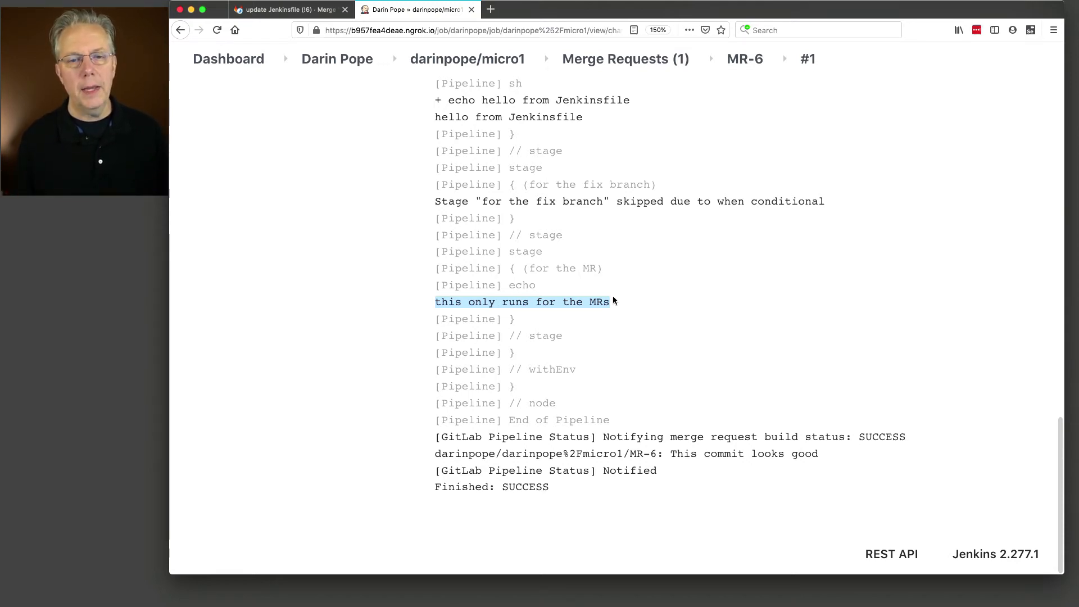
scroll(618, 315, "up", 5)
left_click_drag(585, 292, 428, 278)
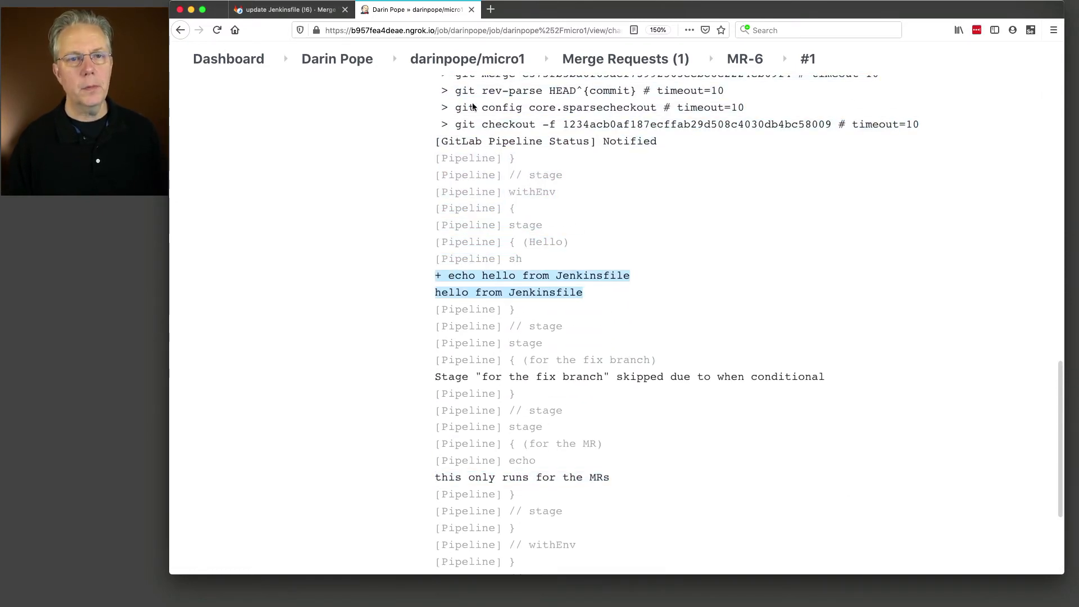
Step: Return to GitLab and reopen the "update Jenkinsfile" merge request from micro1's merge request list, showing its merge options
left_click(309, 17)
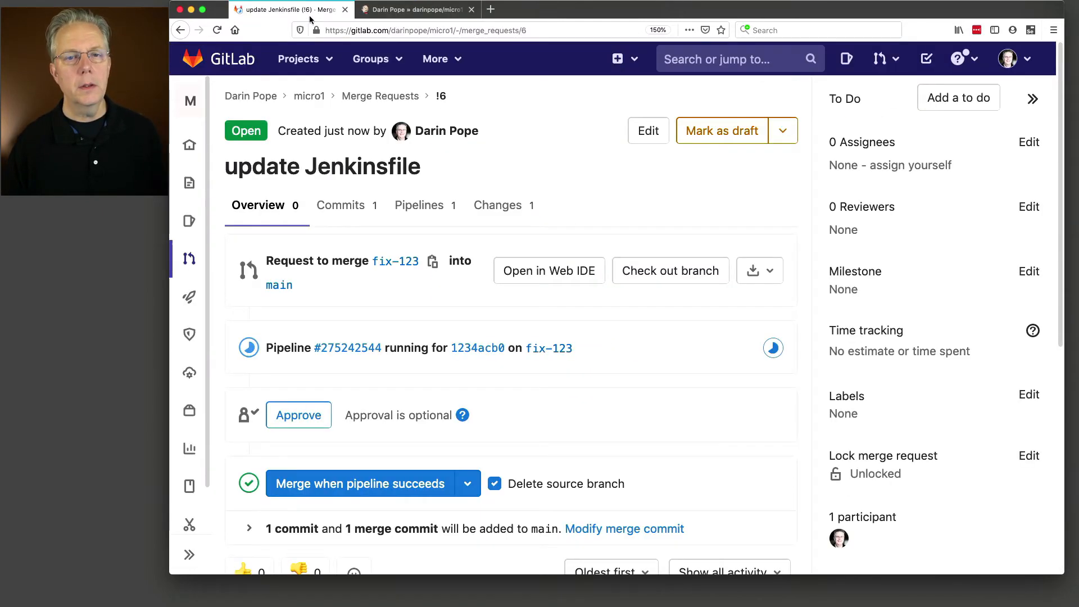
left_click(380, 96)
left_click(331, 232)
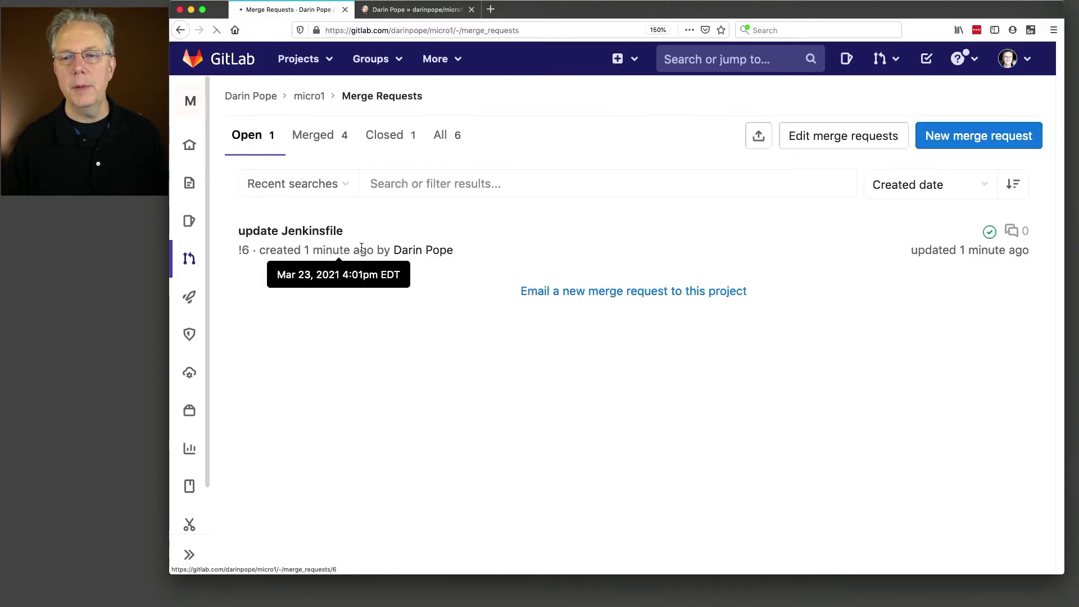
scroll(449, 320, "down", 5)
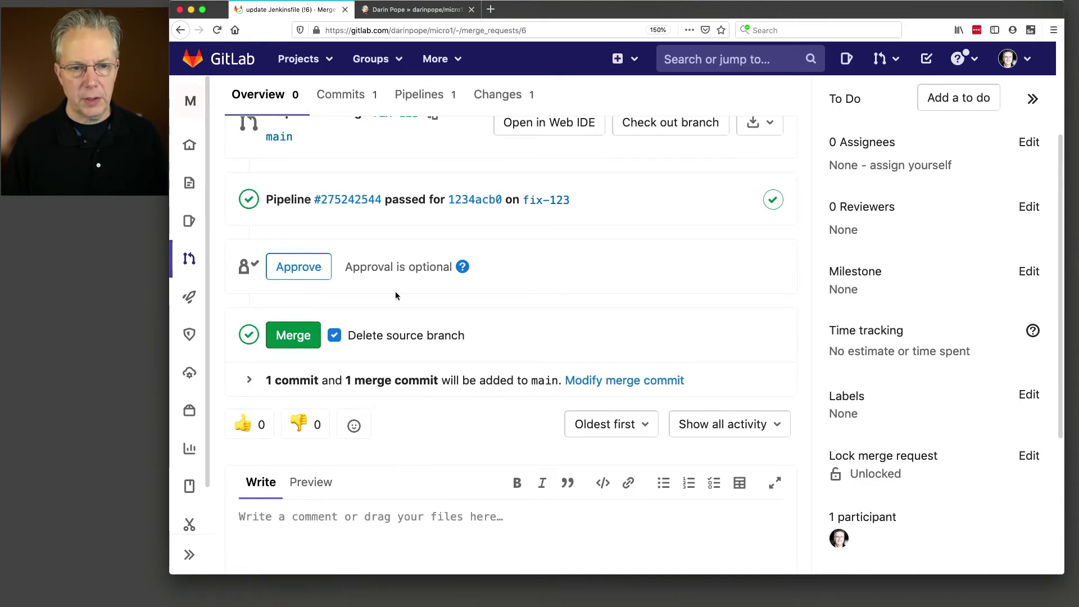
Step: Check micro1's lists of branches and merge requests in Jenkins before merging
left_click(420, 10)
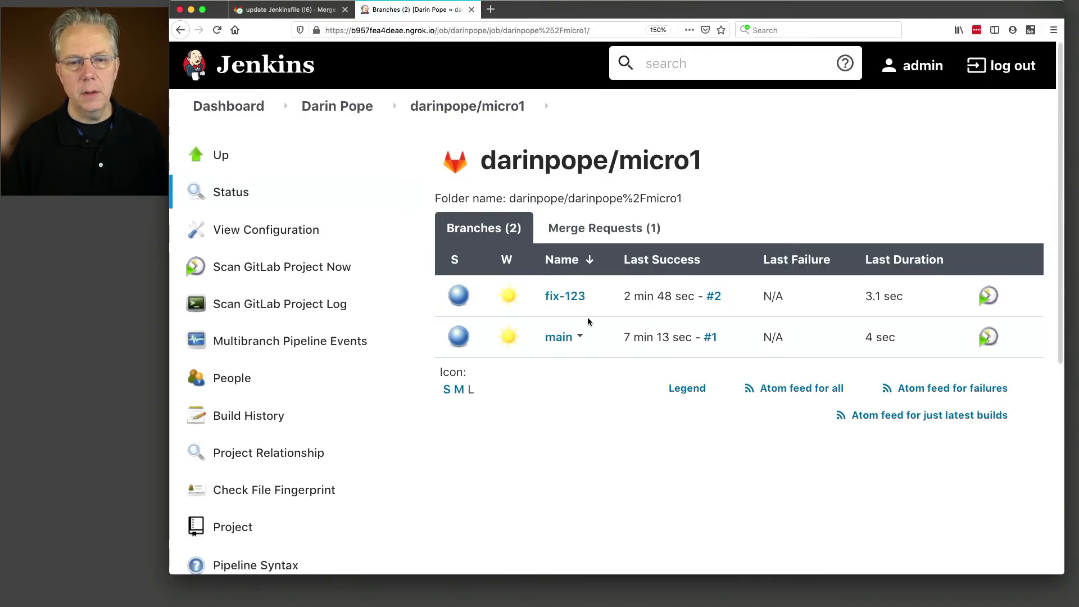
left_click(620, 242)
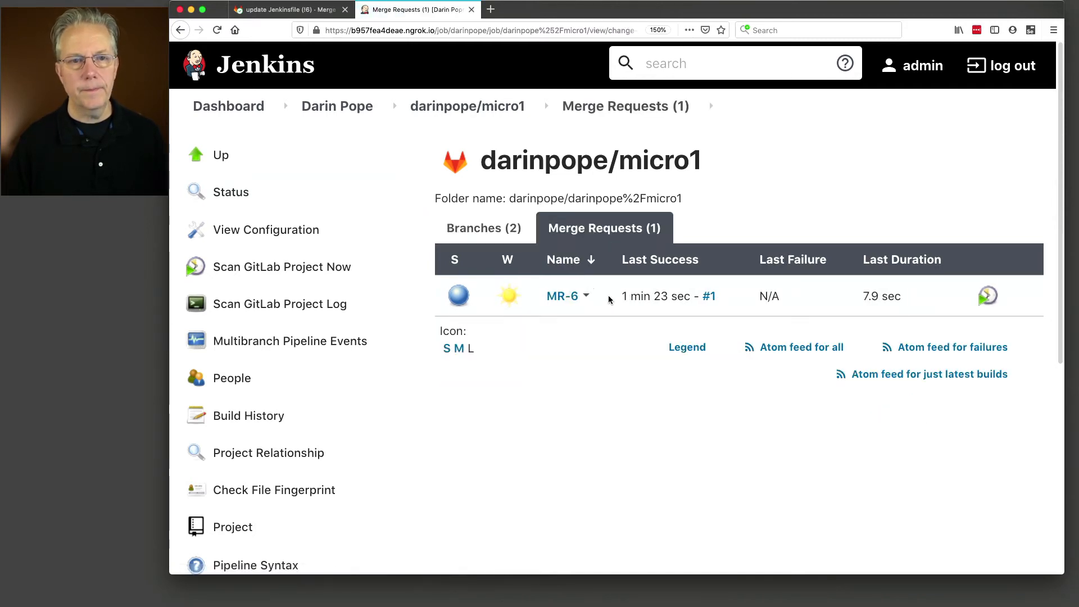
Step: Merge the "update Jenkinsfile" request into main in GitLab with source branch deletion enabled, and switch back to Jenkins
left_click(308, 10)
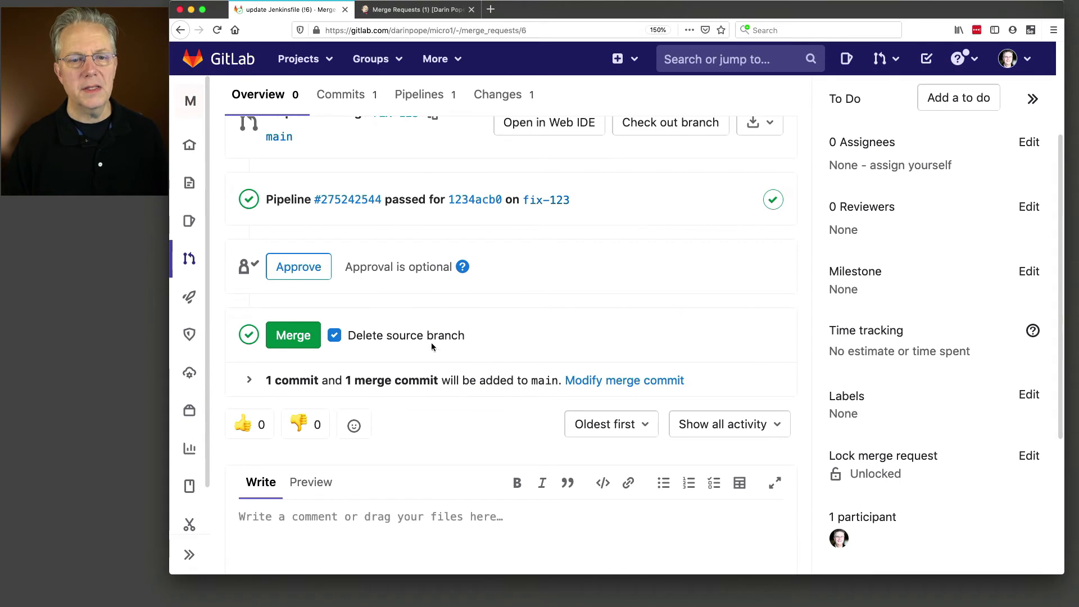
left_click(294, 336)
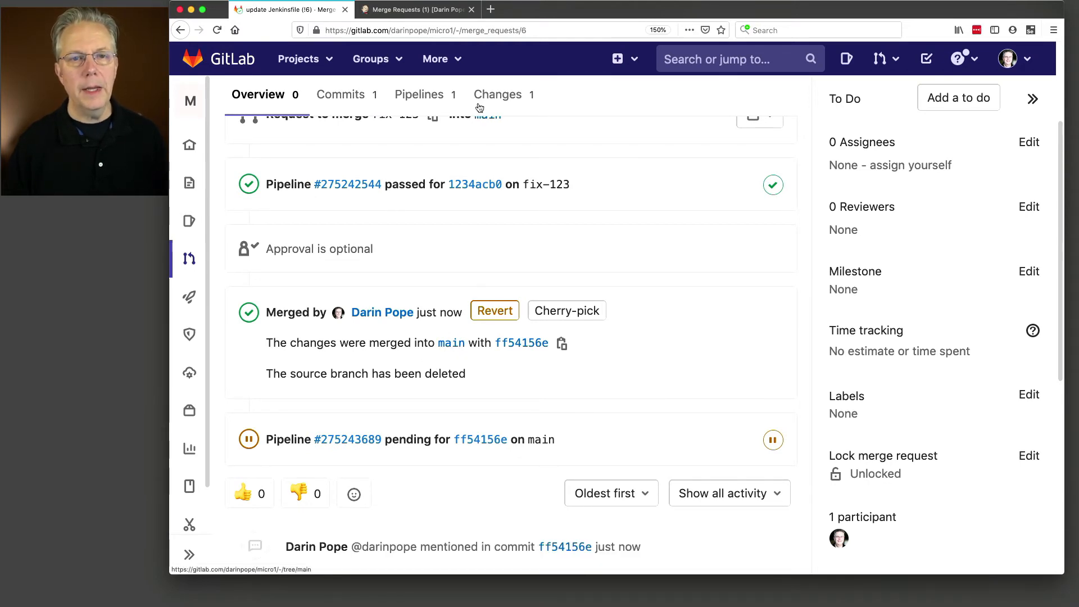
left_click(415, 10)
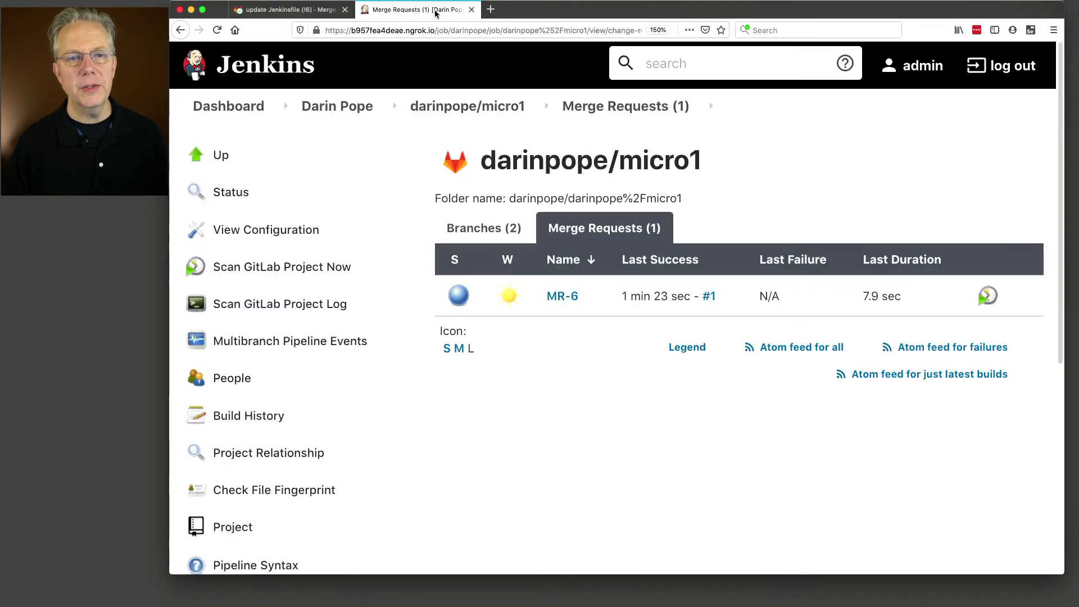
Step: Check micro1's branches and merge requests after the merge, and rescan the GitLab project
left_click(488, 113)
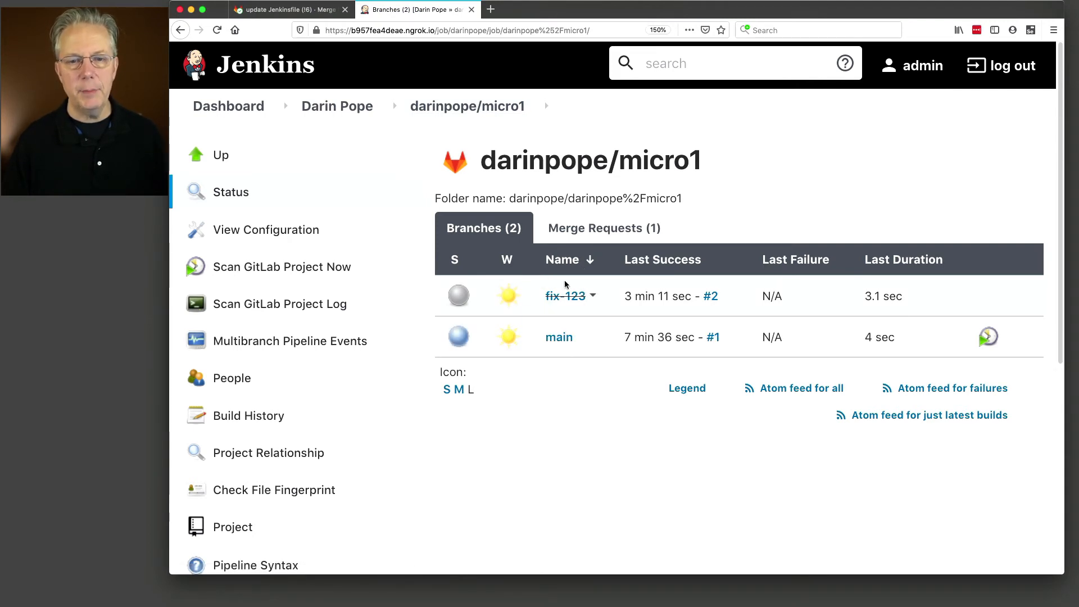
left_click(601, 229)
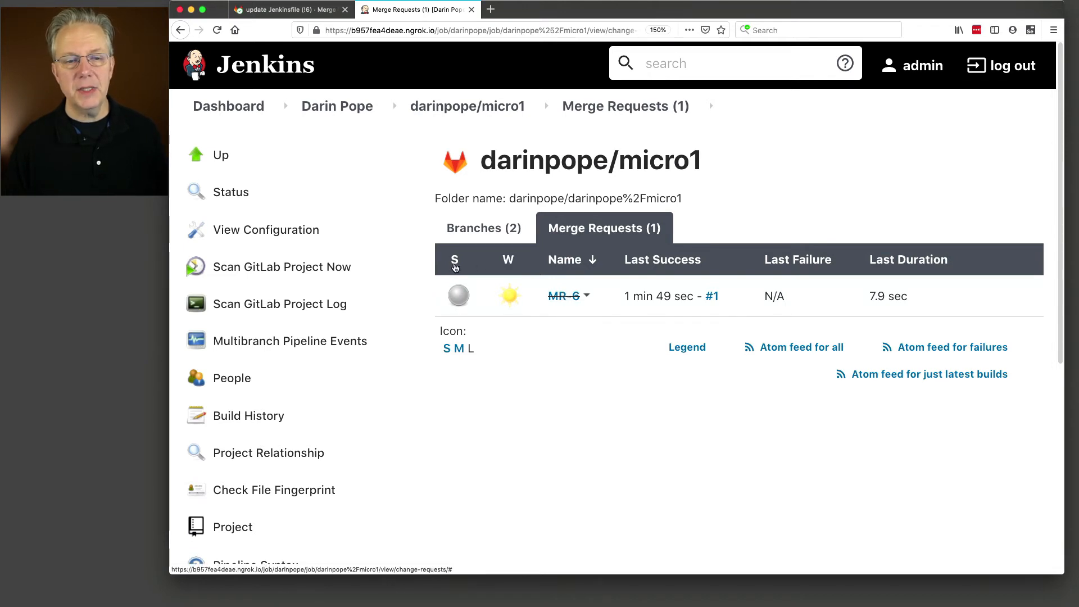
left_click(324, 267)
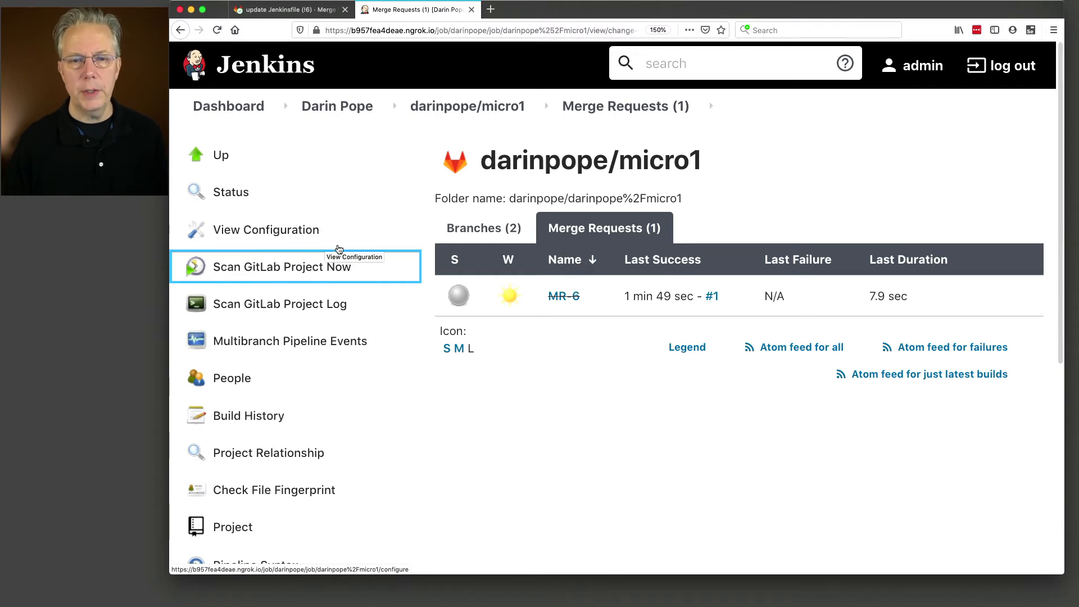
Step: Reopen micro1's overview and compare its branch and merge request lists following the rescan
left_click(464, 106)
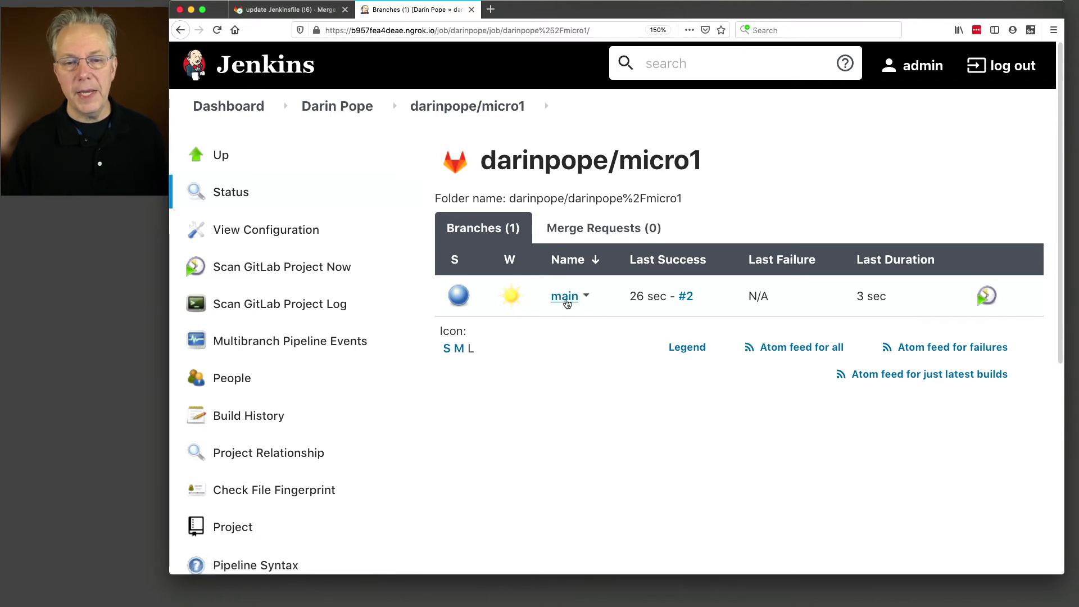
left_click(595, 235)
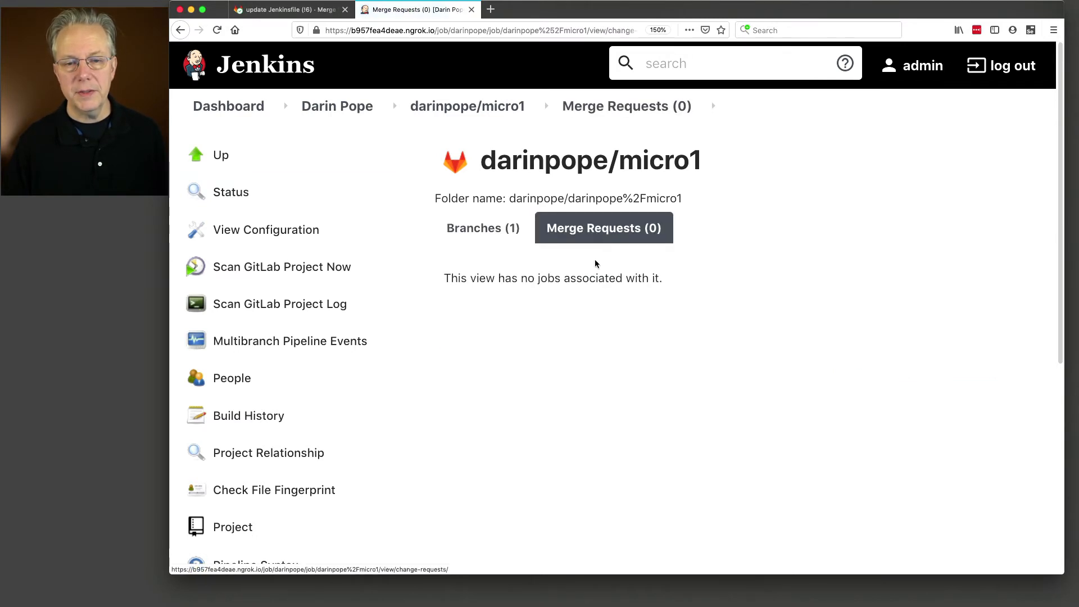
left_click(500, 236)
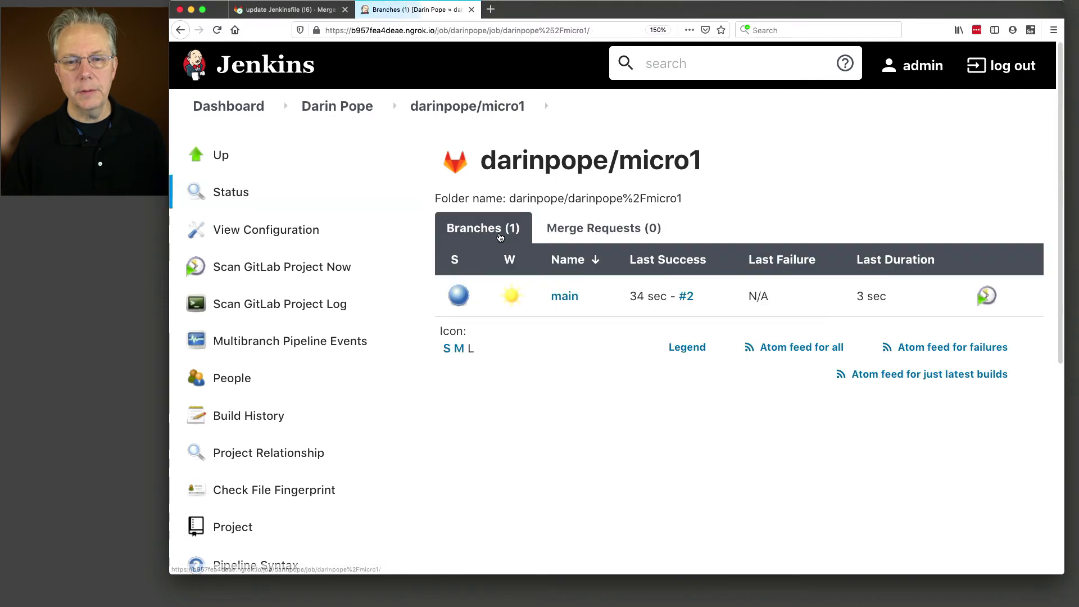
Step: Examine in the console output of main's build #2 how the Hello, fix branch and MR stages were handled
left_click(564, 296)
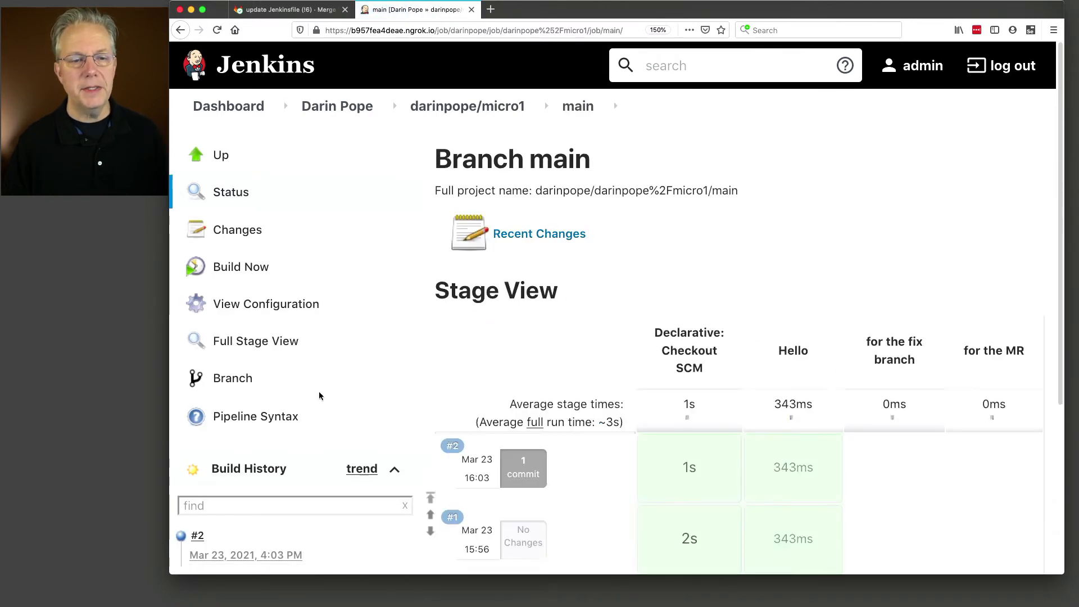
left_click(207, 539)
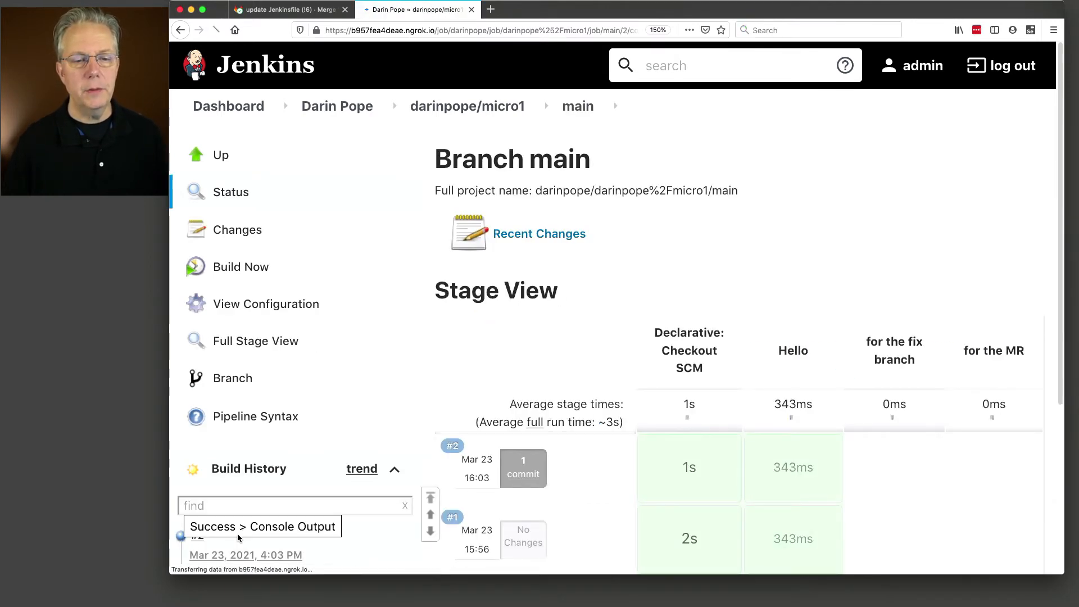
scroll(675, 391, "down", 5)
scroll(675, 392, "down", 5)
left_click_drag(449, 316, 574, 312)
scroll(585, 339, "down", 3)
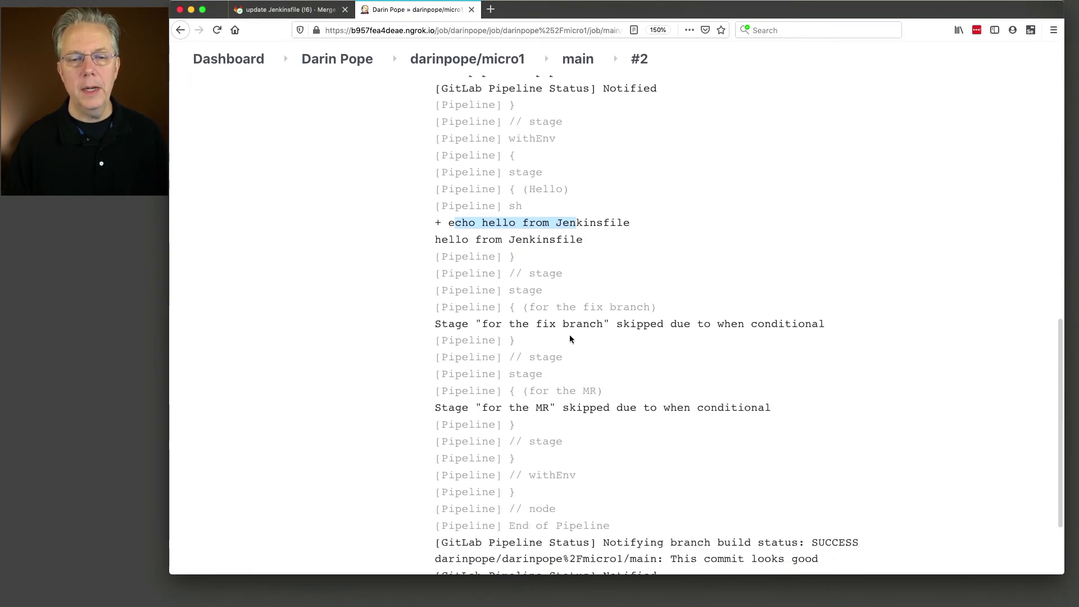
left_click_drag(464, 324, 578, 322)
left_click_drag(476, 408, 566, 402)
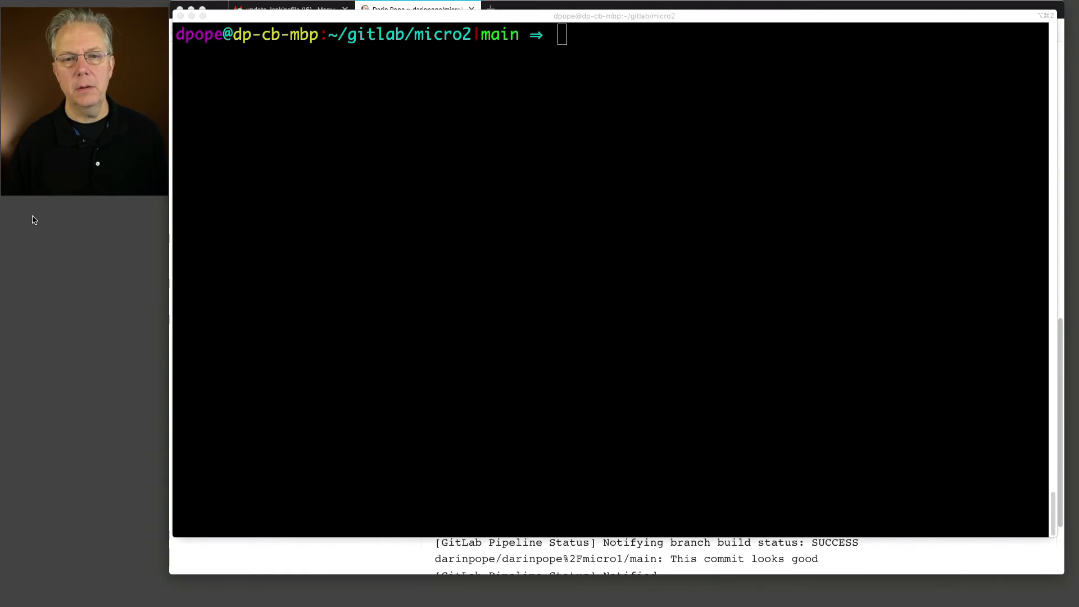
Step: In the terminal, create Jenkinsfile-m2 in micro2 with vi, containing a "linux" agent pipeline whose Hello stage runs 'echo hello from Jenkinsfile-m2'
left_click(551, 199)
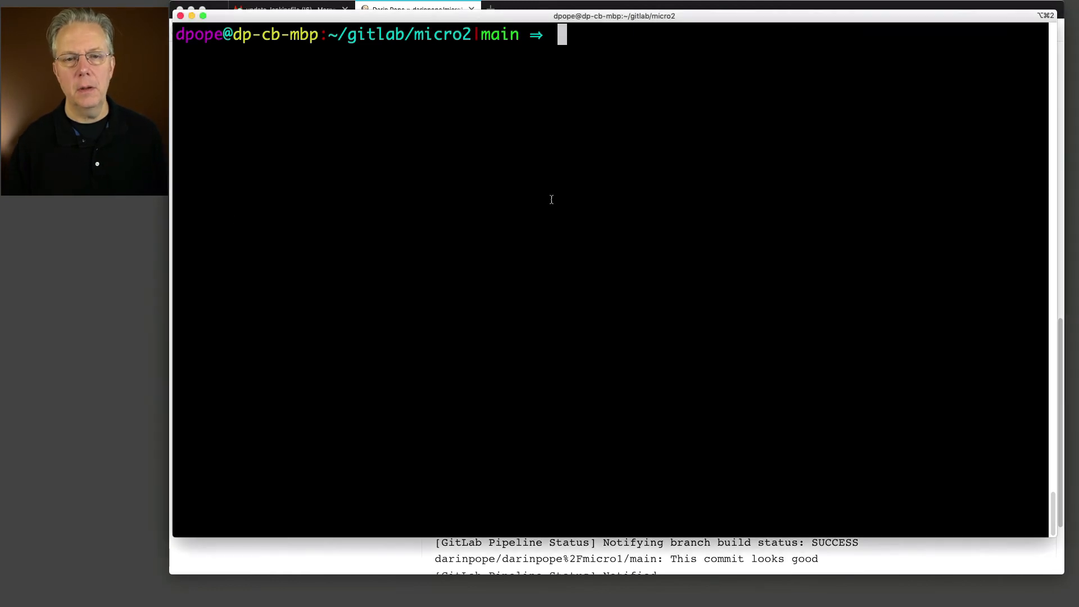
type("vi Jenkins")
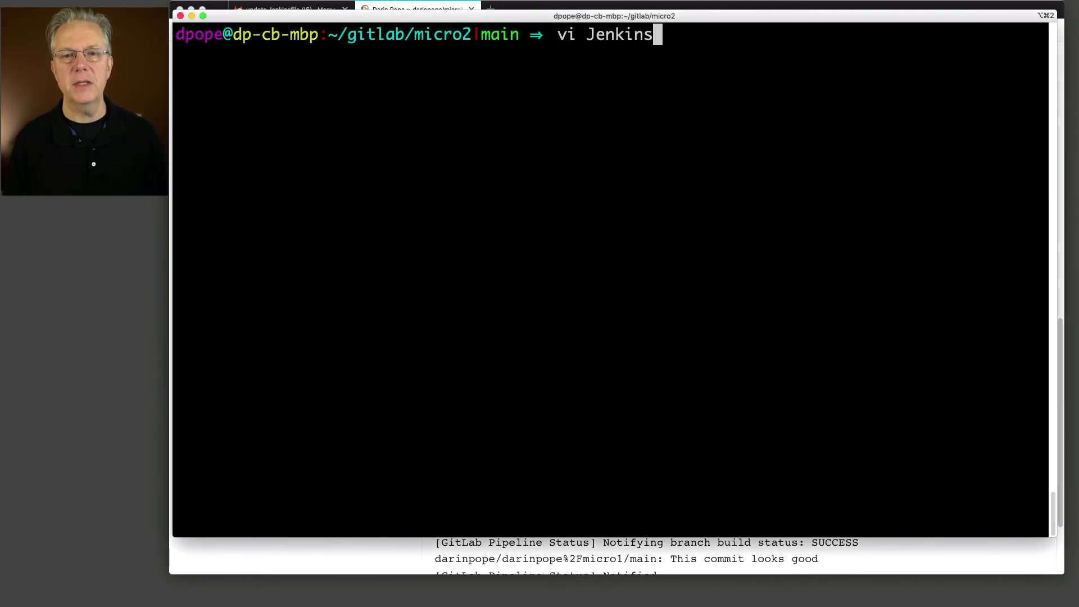
type("file-m2")
key("Return")
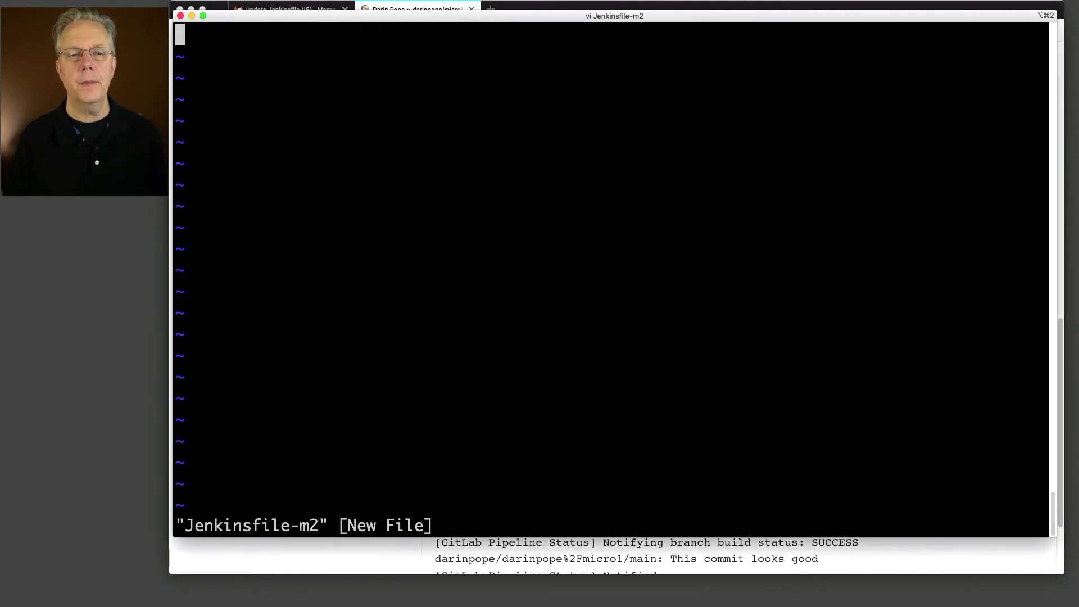
key("i")
type("pipeline {   agent {label \"linux\"}   stages {     stage('Hello') {       steps {         sh 'echo hello from Jenkinsfile-m2'       }     }   } }")
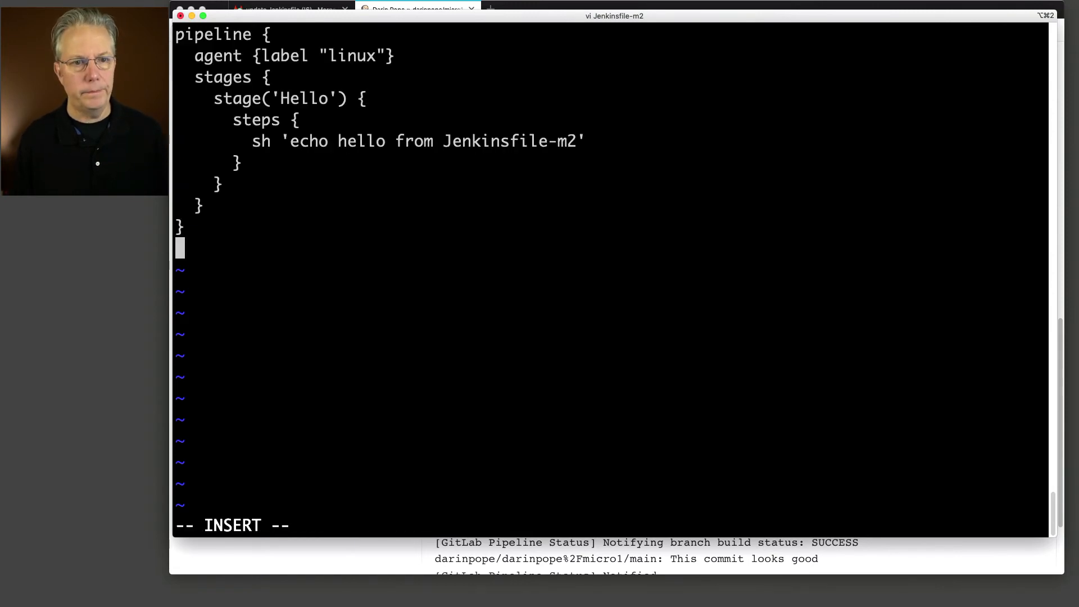
key("Escape")
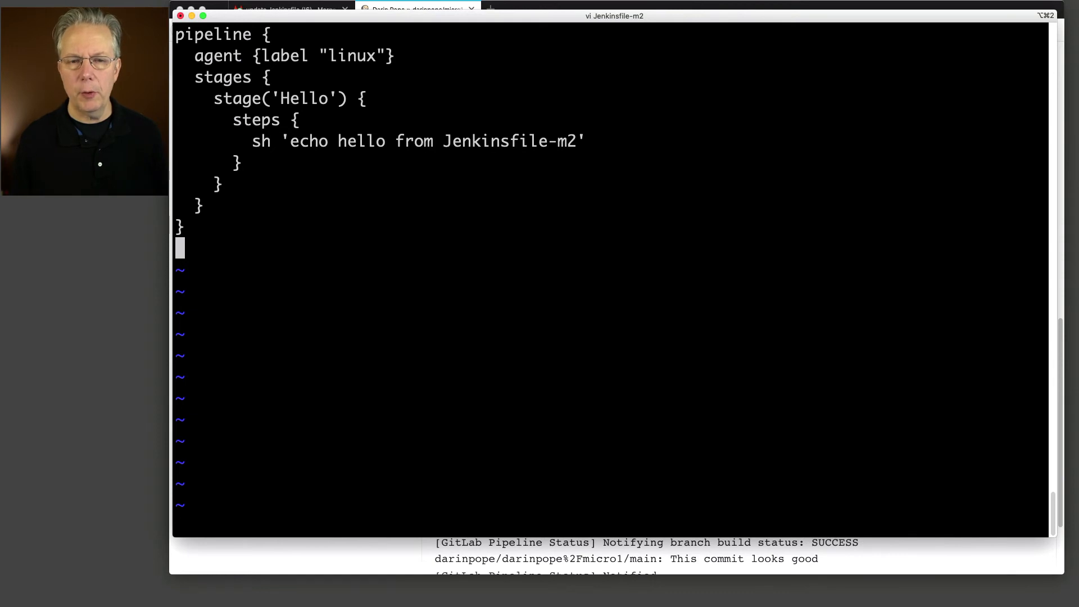
Step: Review the echo line of Jenkinsfile-m2 up to its "-m2" suffix, and save and close the file
key("Up")
key("Up")
key("Up")
key("Up")
key("Up")
key("Right")
key("Right")
key("Right")
key("Right")
key("Right")
key("Right")
key("Right")
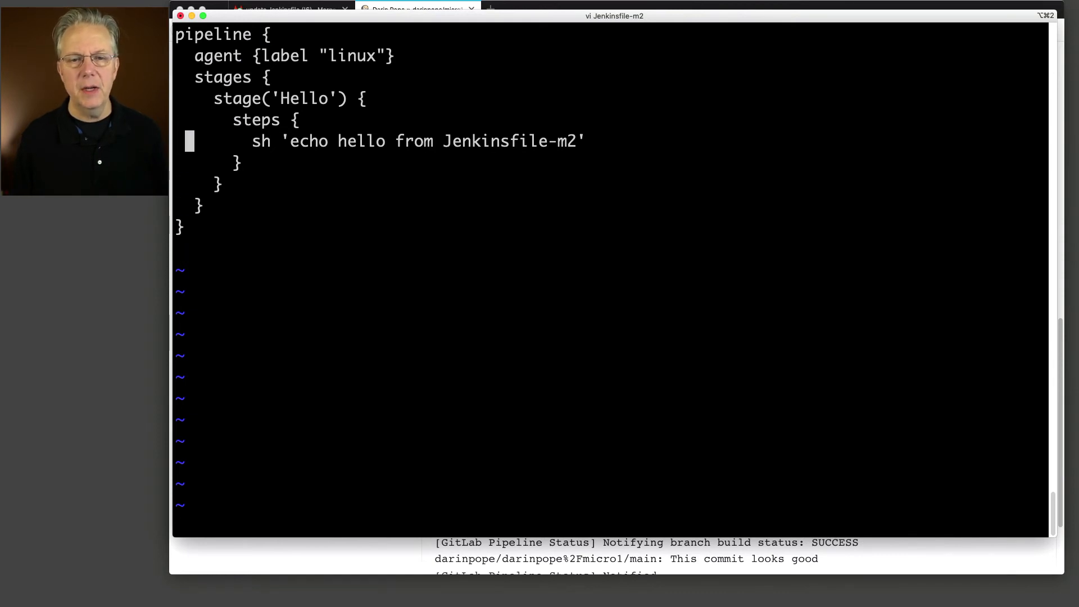
key("Right")
key("Right")
key("Right")
key("Right")
key("Right")
key("Right")
key("Right")
key("Right")
key("Right")
key("Right")
key("Right")
key("Right")
key("Right")
key("Right")
key("Right")
key("Right")
key("Right")
key("Right")
key("Right")
key("Right")
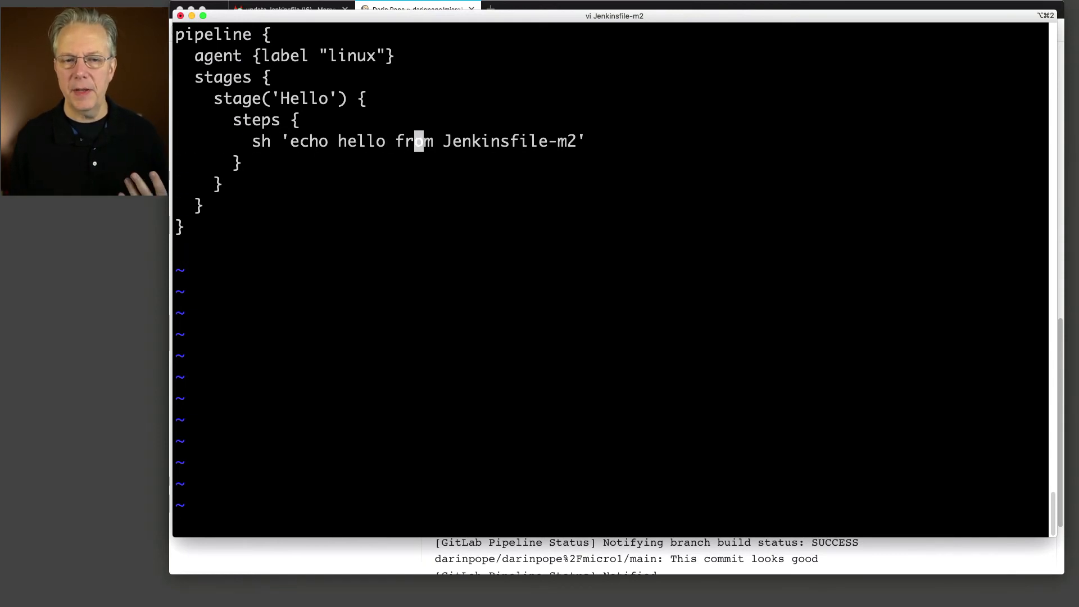
key("Right")
key("Right")
key("Right")
key("Right")
key("Right")
key("Right")
key("Right")
key("Right")
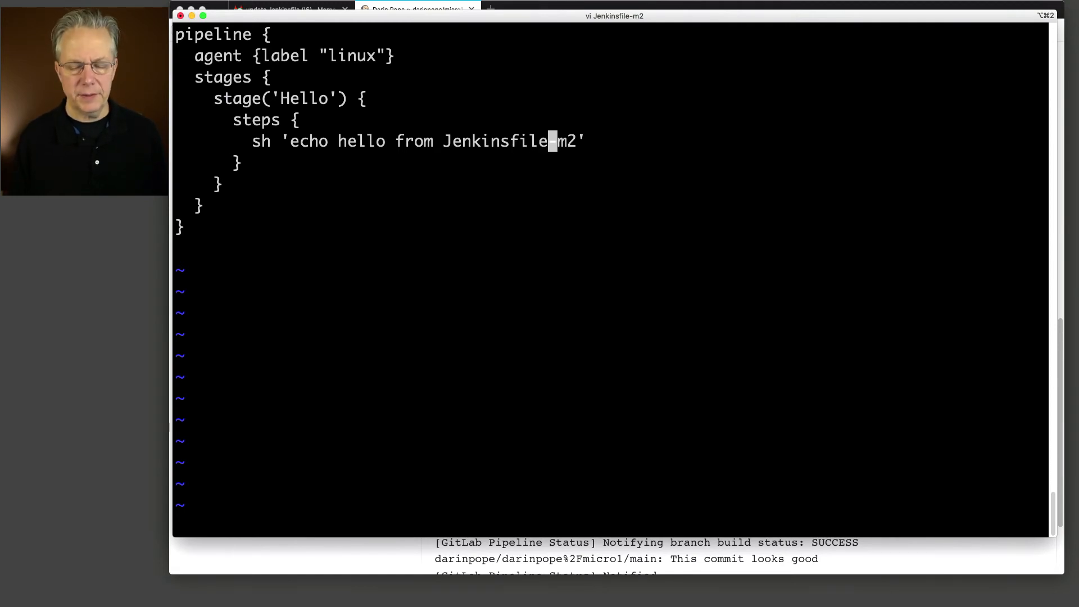
type(":wq")
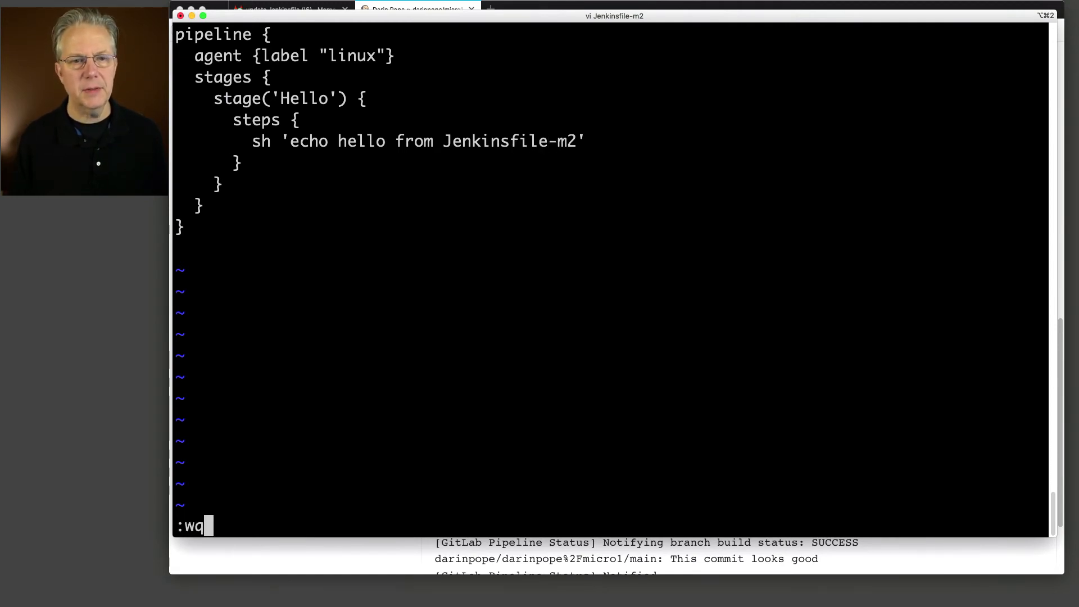
key("Return")
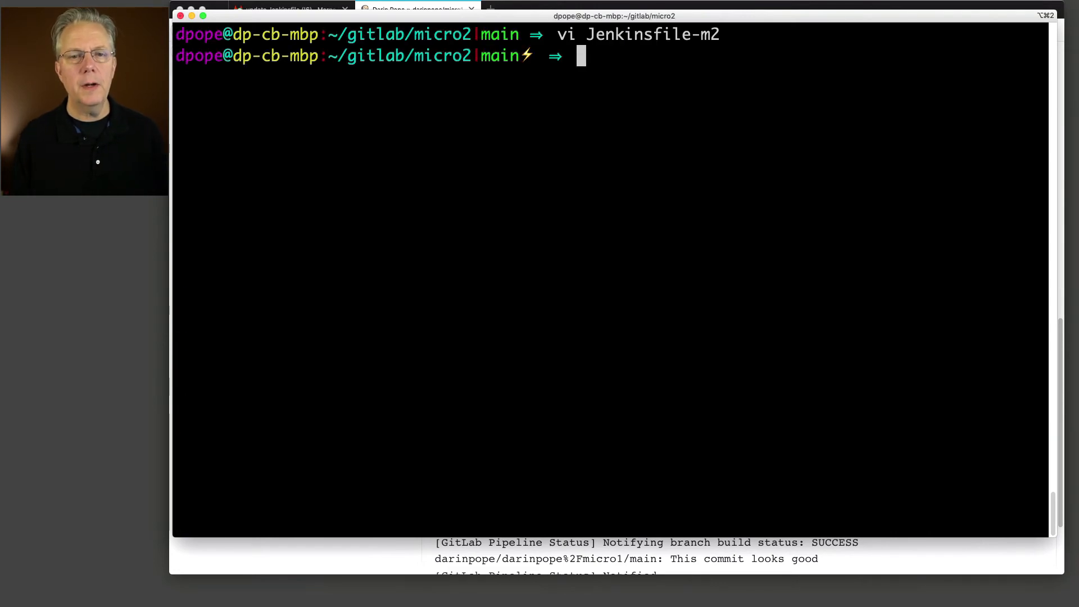
Step: Stage Jenkinsfile-m2, commit it with the message "added Jenkinsfile-m2" and push micro2's main branch
type("git add Jen")
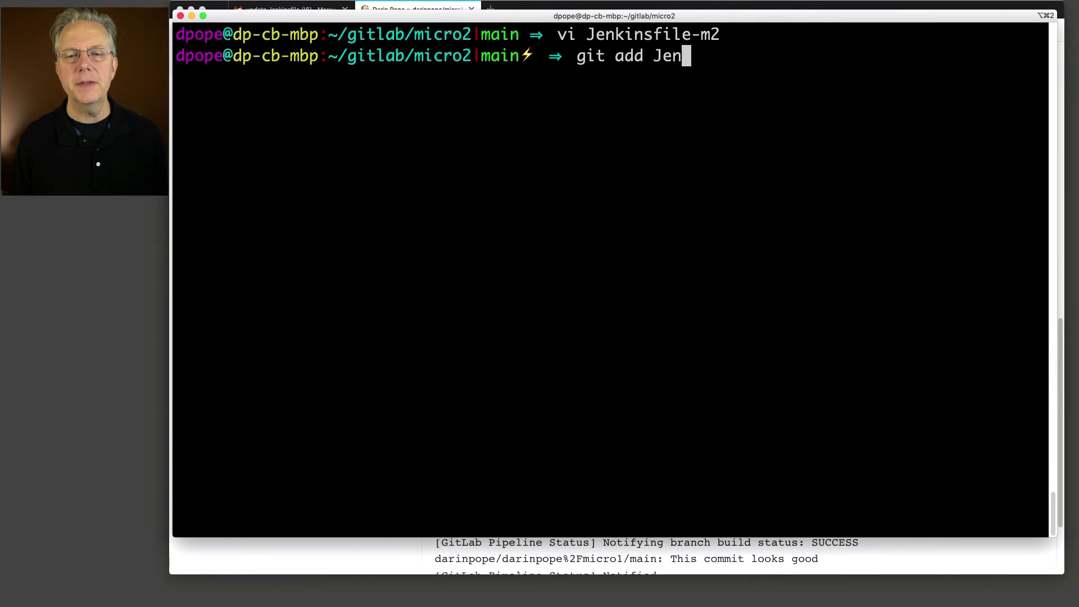
key("Tab")
key("Return")
type("git commit -m \"added Jenkinsfile-m2\"")
key("Return")
type("git push")
key("Return")
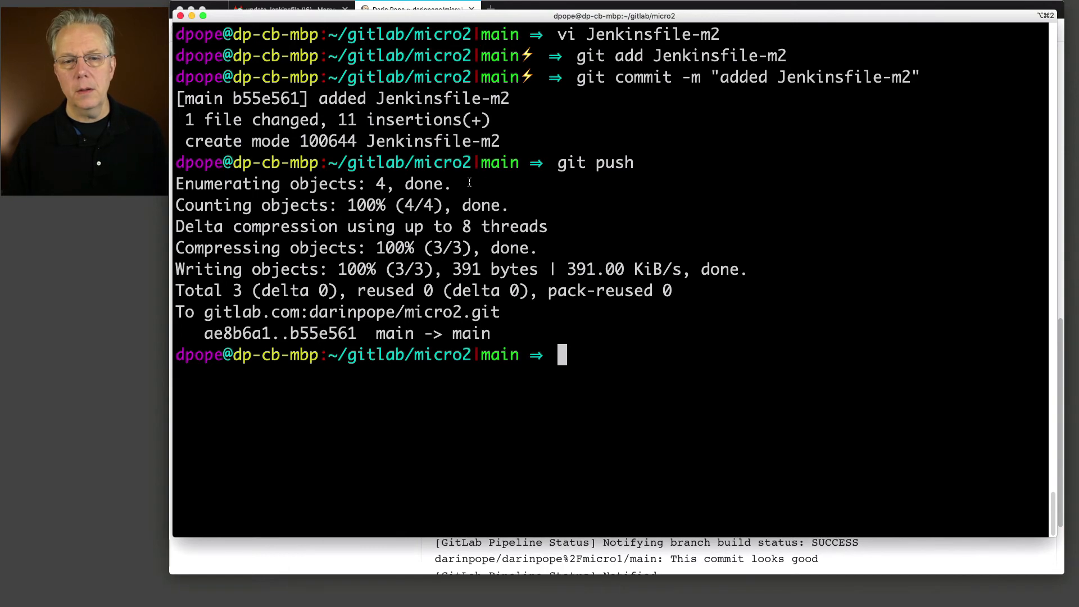
Step: Switch back to Jenkins and open the GitLab Group job's configuration at its Pipeline Jenkinsfile script path
left_click(1054, 461)
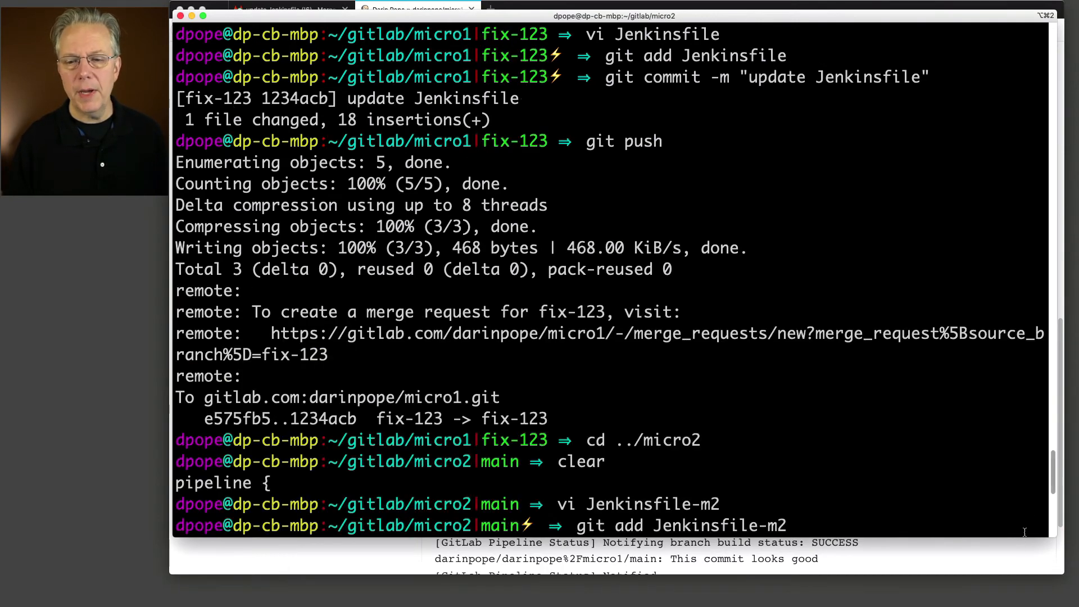
left_click(1009, 558)
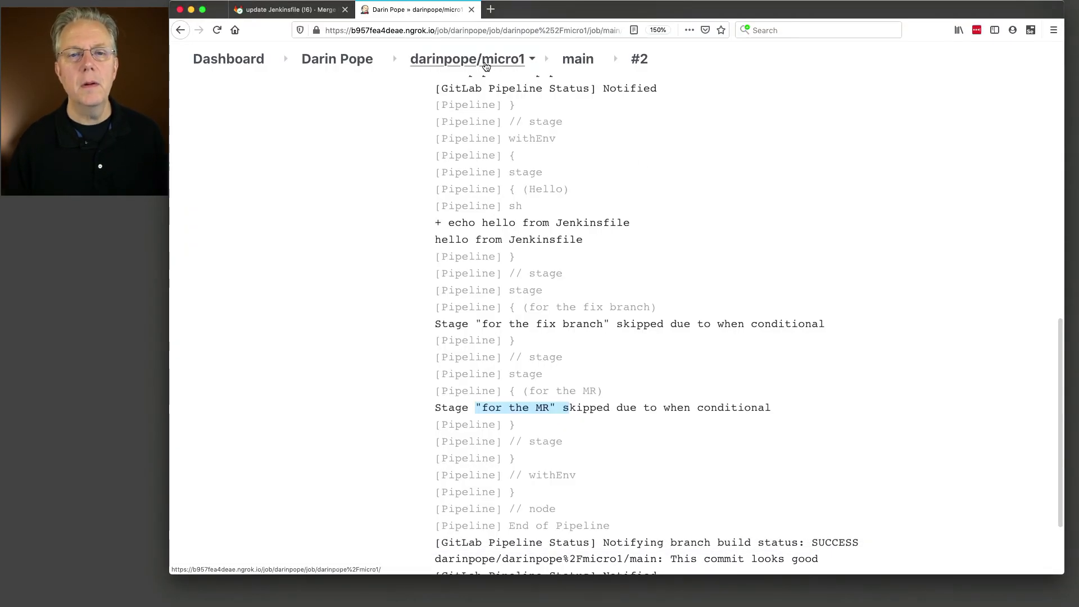
left_click(332, 61)
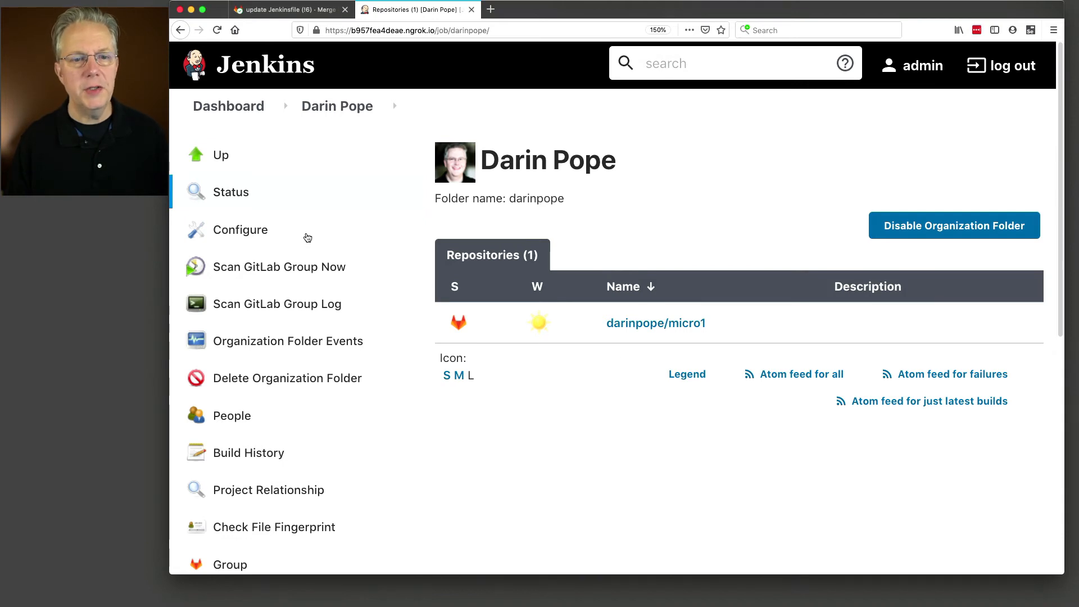
left_click(252, 230)
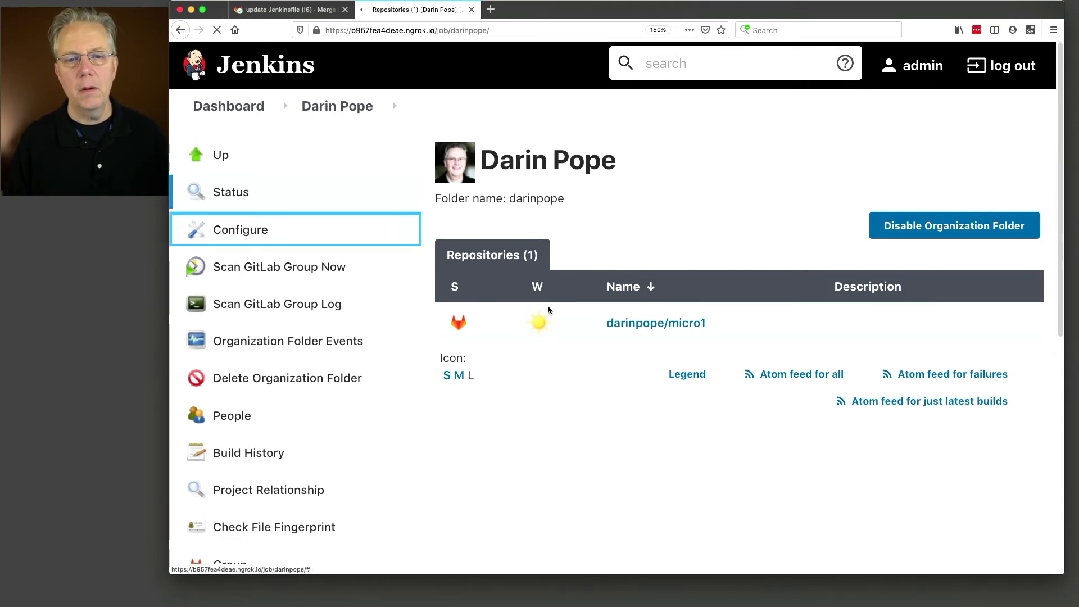
scroll(682, 358, "down", 2)
scroll(682, 360, "down", 15)
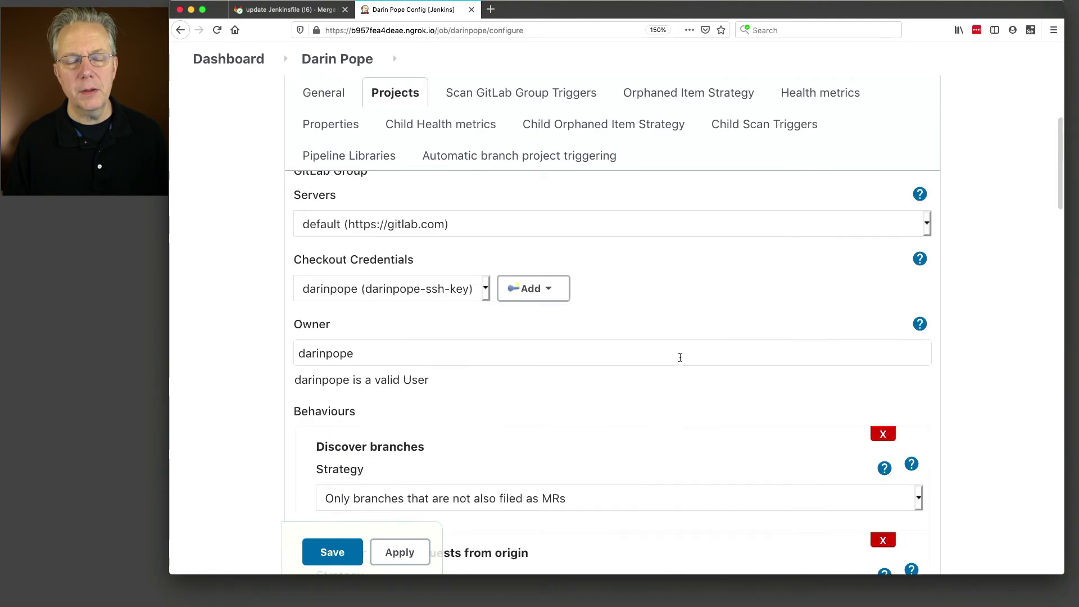
scroll(679, 360, "down", 3)
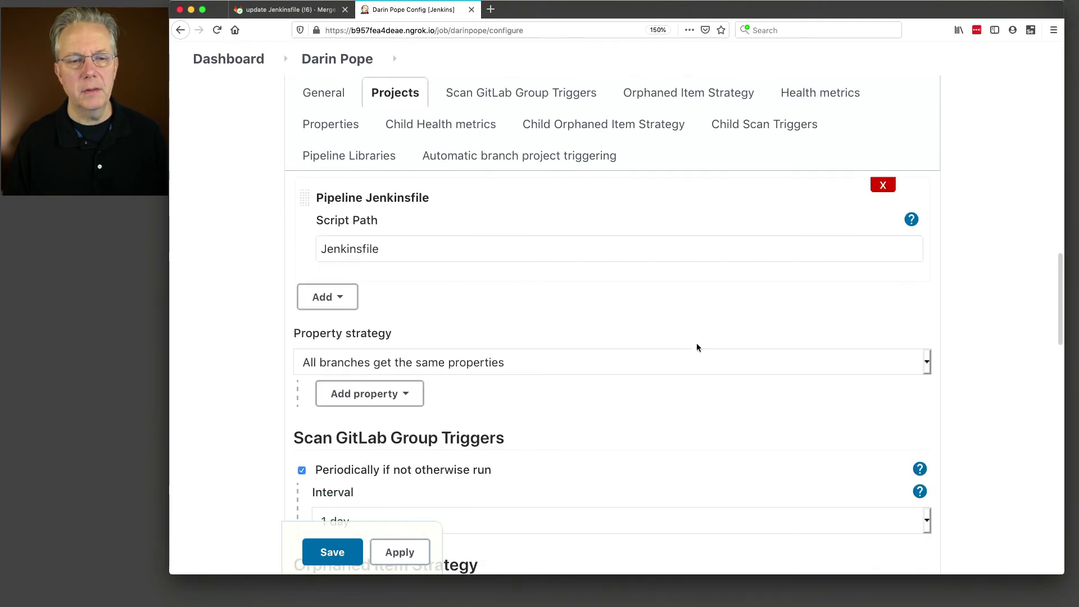
Step: Add a second Pipeline Jenkinsfile entry with script path Jenkinsfile-m2 and save the group job's configuration
left_click(340, 298)
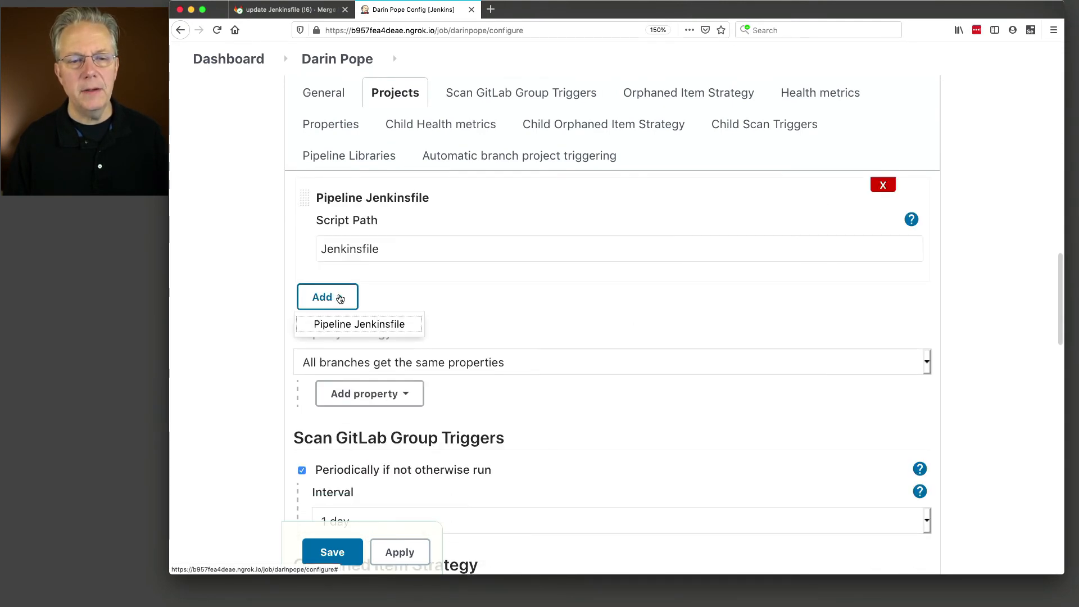
left_click(366, 320)
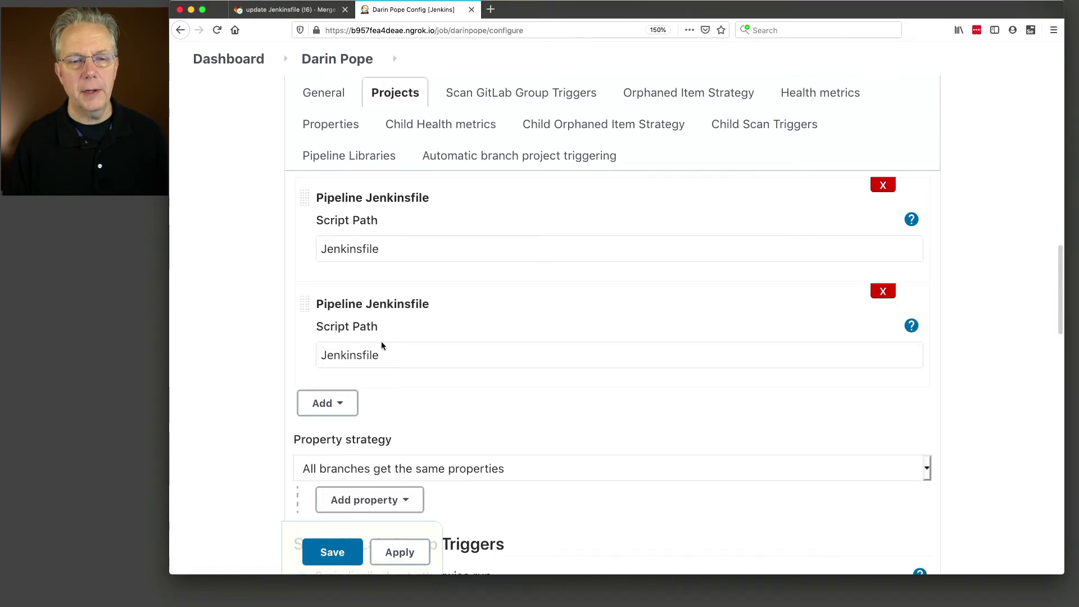
left_click(417, 354)
type("-m2")
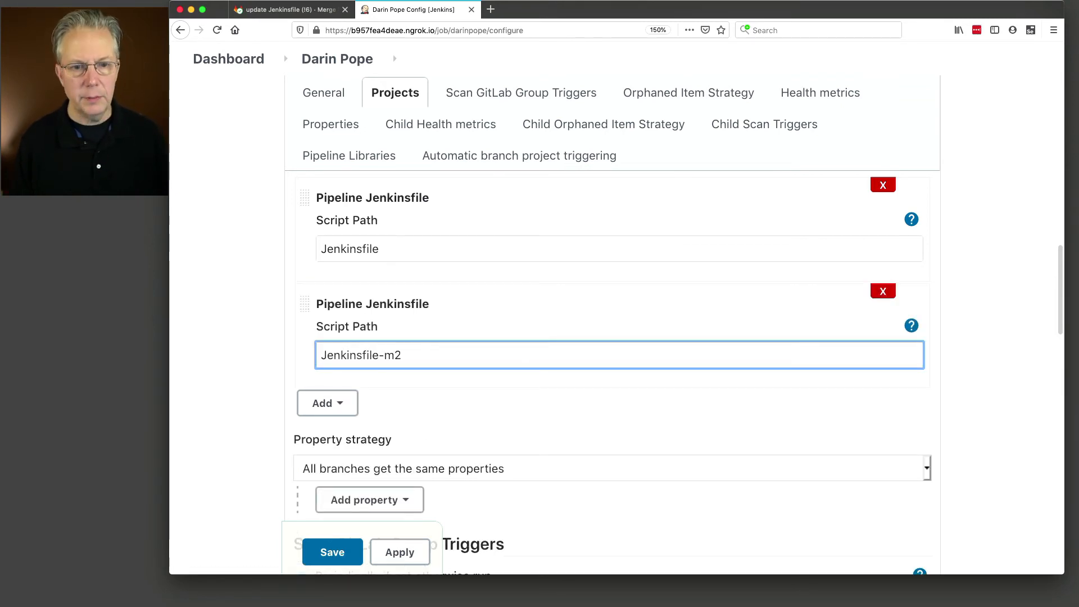
left_click(332, 552)
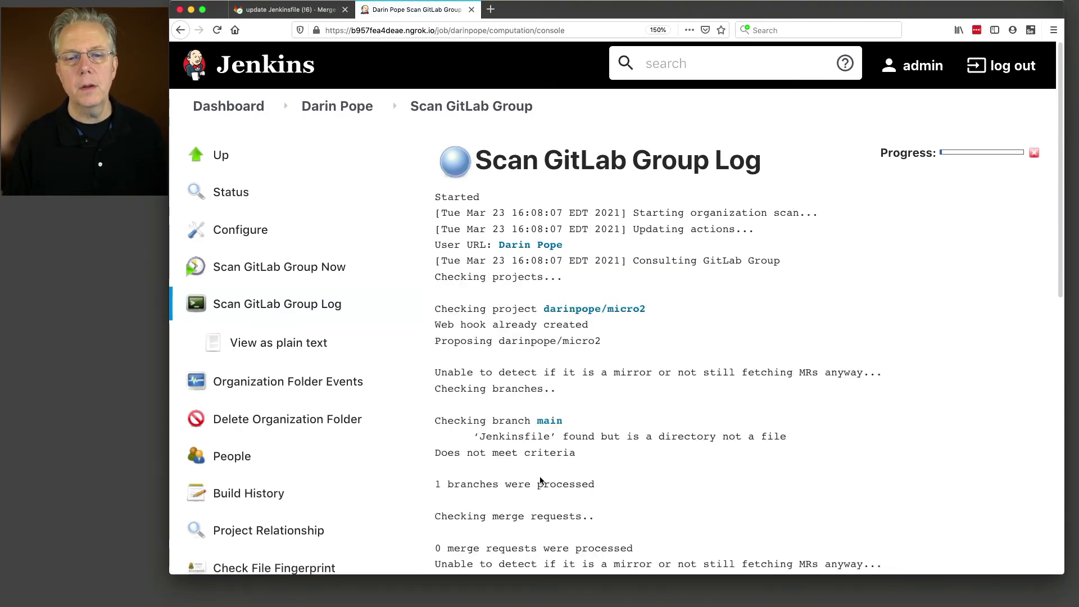
Step: Check the group scan log for micro2's Jenkinsfile-m2 detection and return to the group job's repository list
scroll(543, 478, "down", 3)
scroll(543, 477, "down", 5)
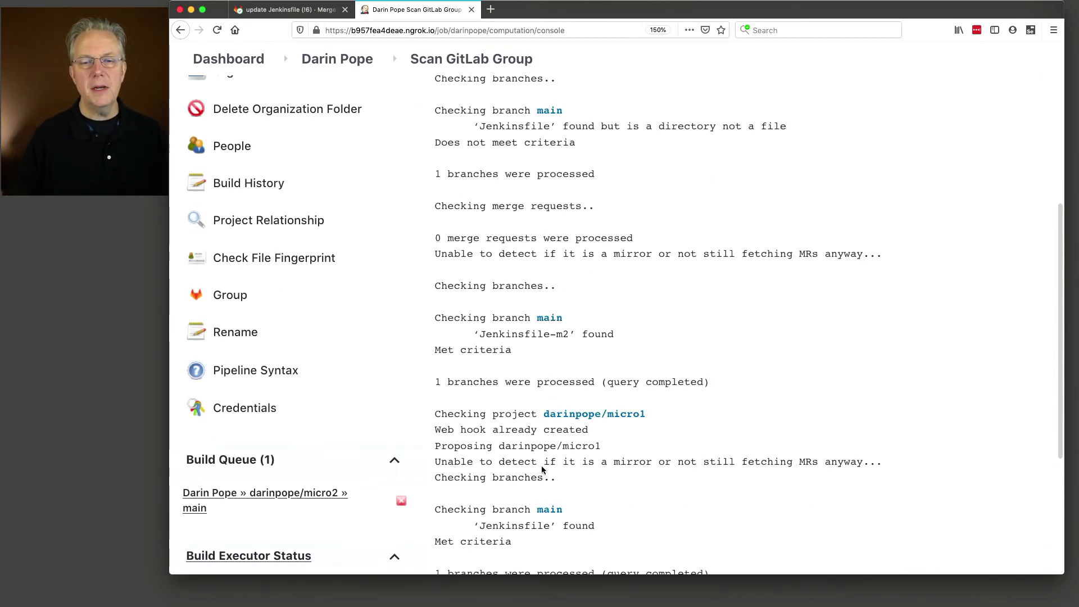
left_click_drag(472, 332, 644, 333)
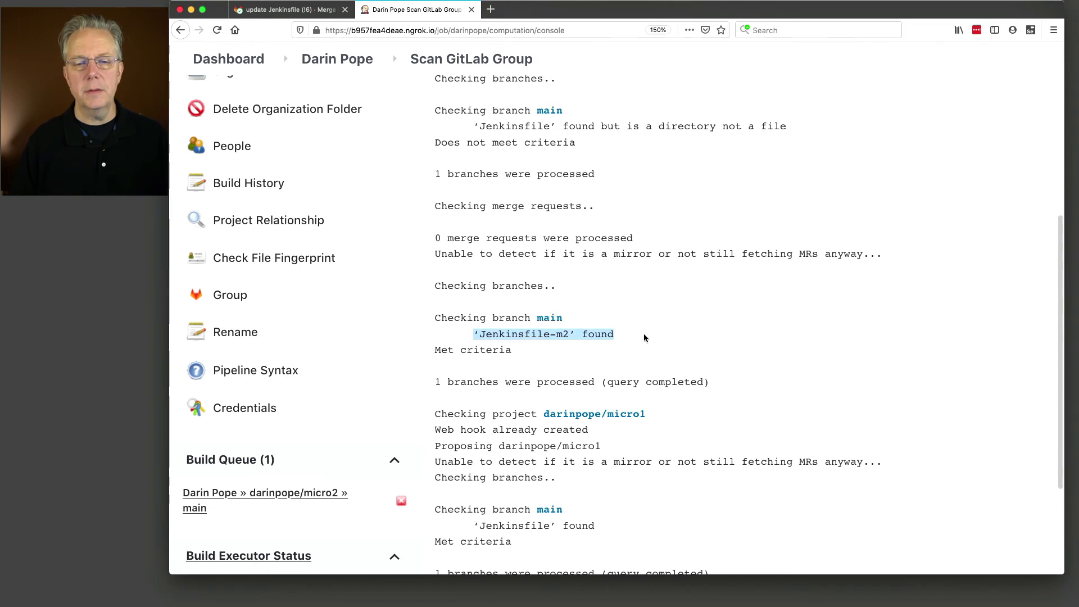
left_click(337, 59)
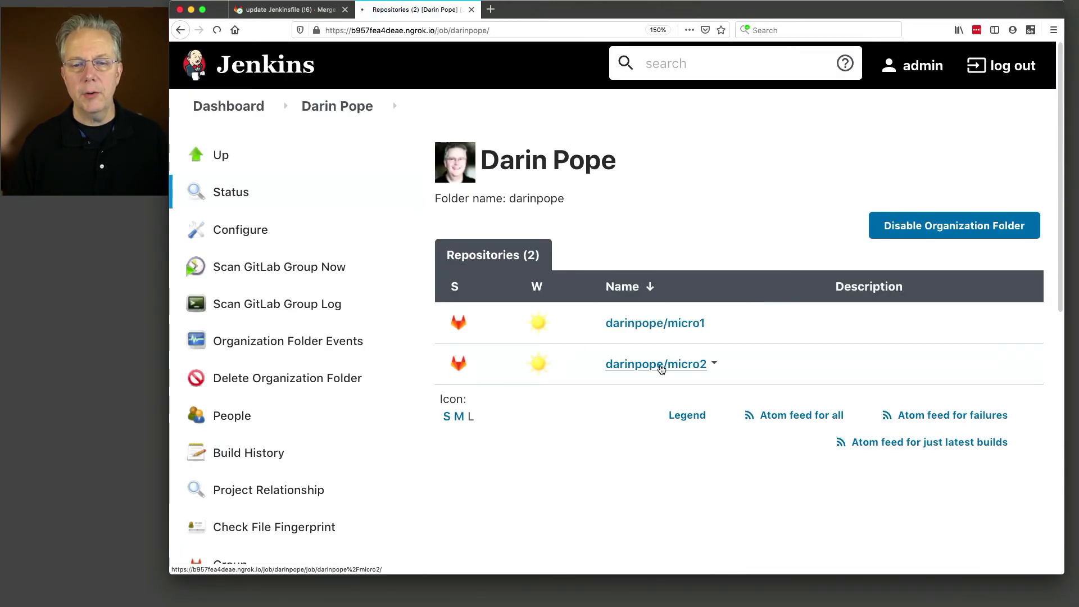
Step: Open the console output of build #1 on micro2's main branch and check the echoed Jenkinsfile-m2 message
left_click(660, 364)
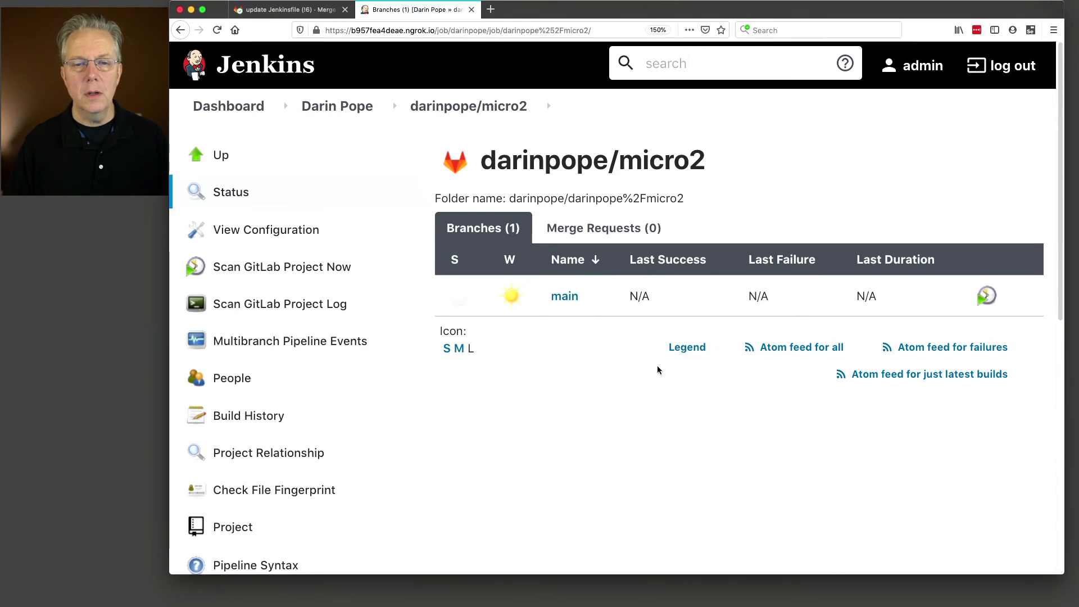
left_click(571, 298)
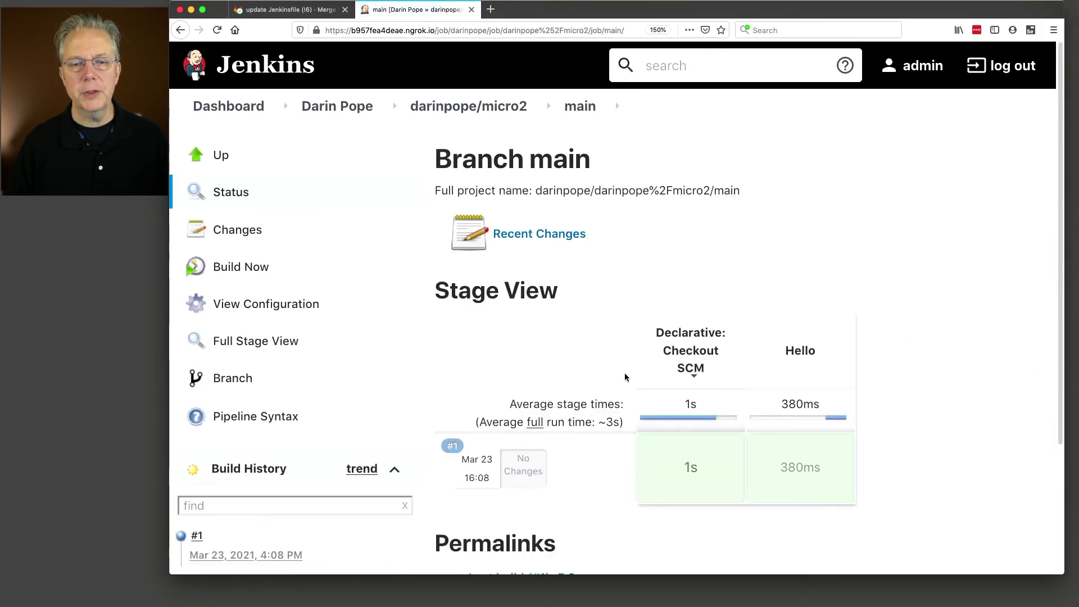
left_click(181, 535)
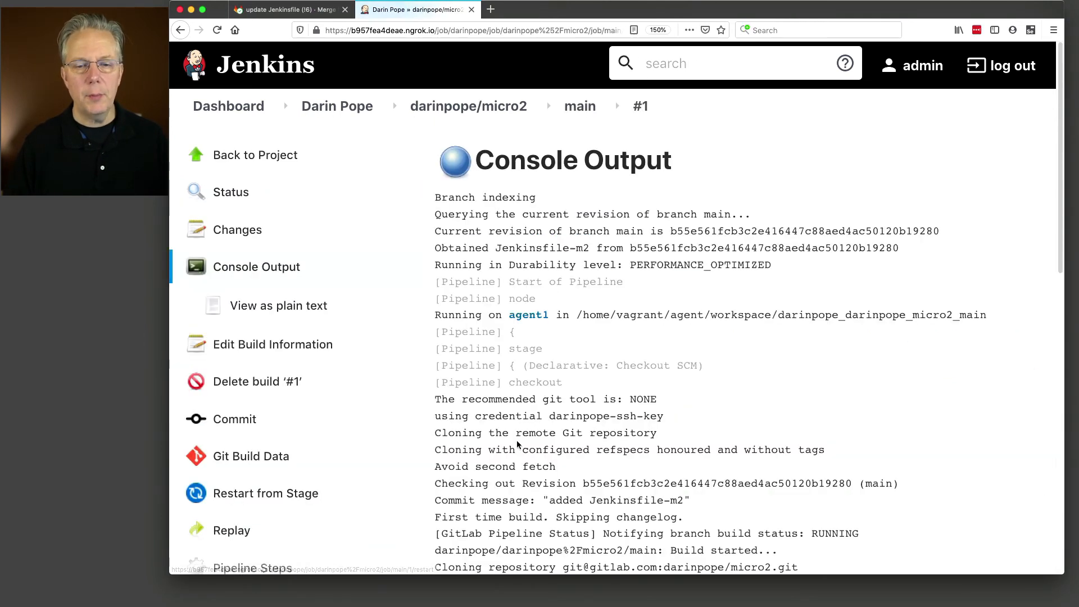
scroll(599, 446, "down", 10)
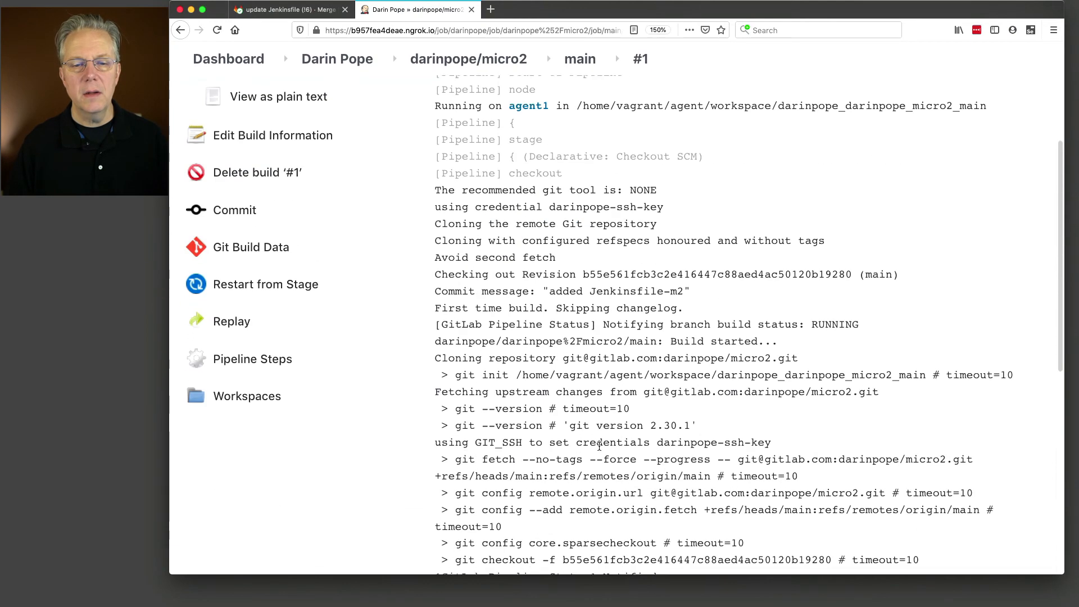
scroll(599, 450, "down", 2)
left_click_drag(468, 384, 602, 387)
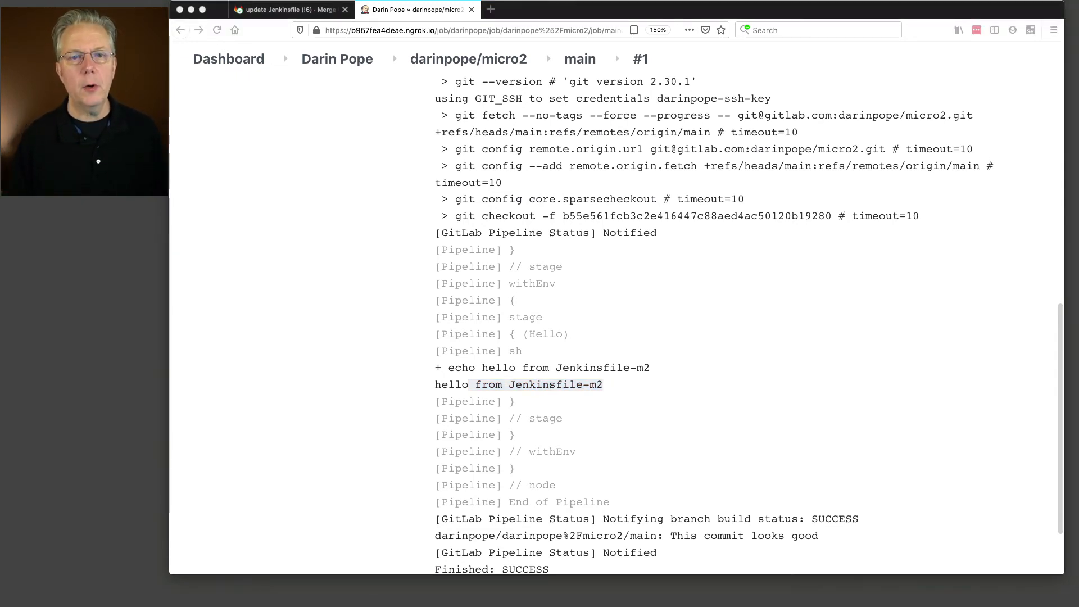
Step: Open the group job's configuration and review the two Pipeline Jenkinsfile script paths under Project Recognizers
left_click(364, 60)
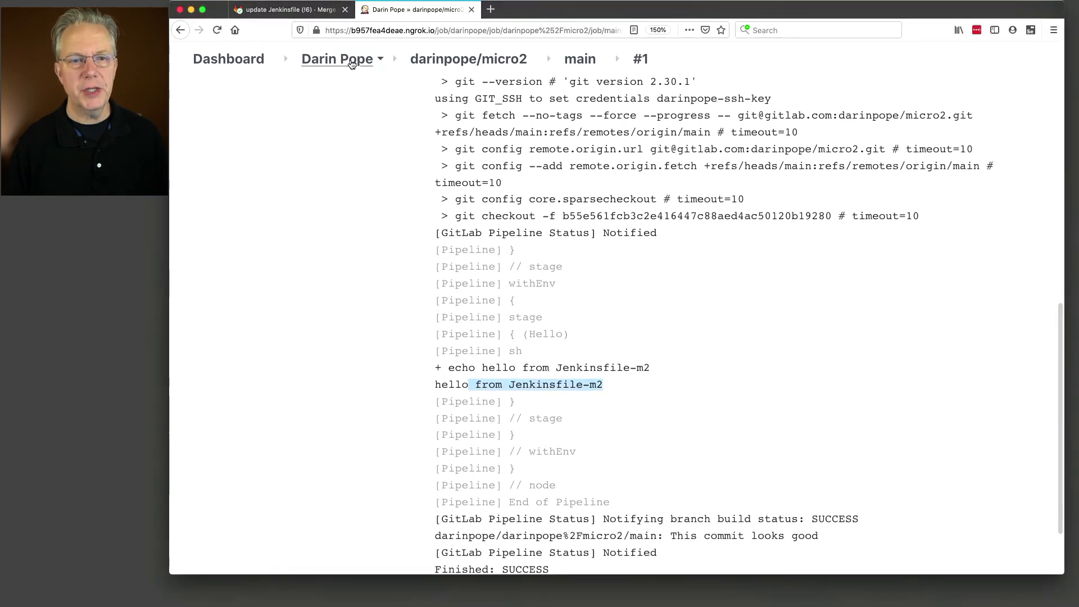
left_click(246, 232)
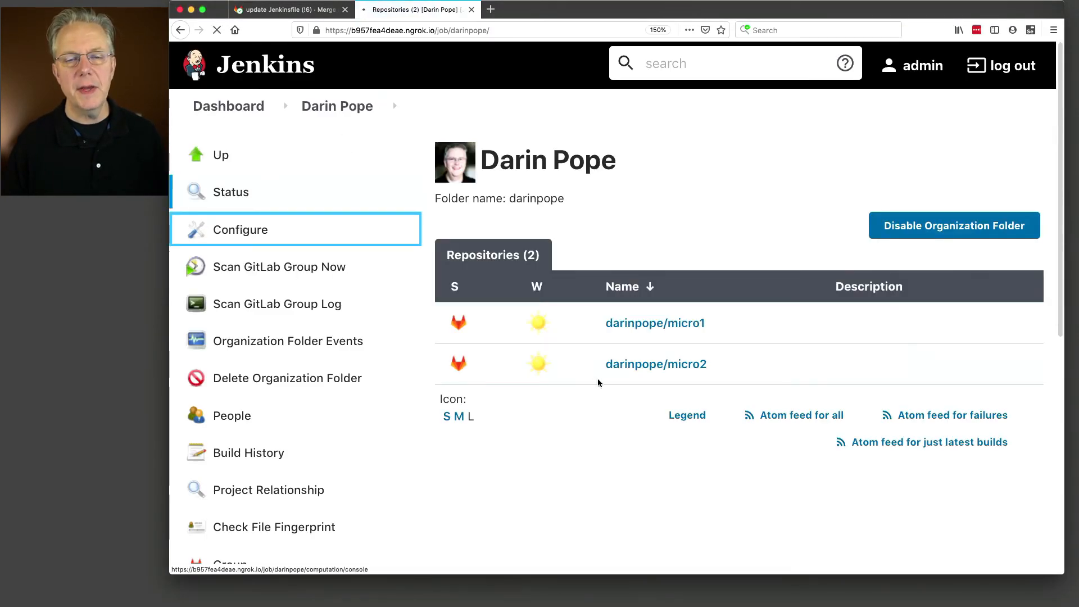
scroll(567, 387, "down", 3)
scroll(567, 386, "down", 15)
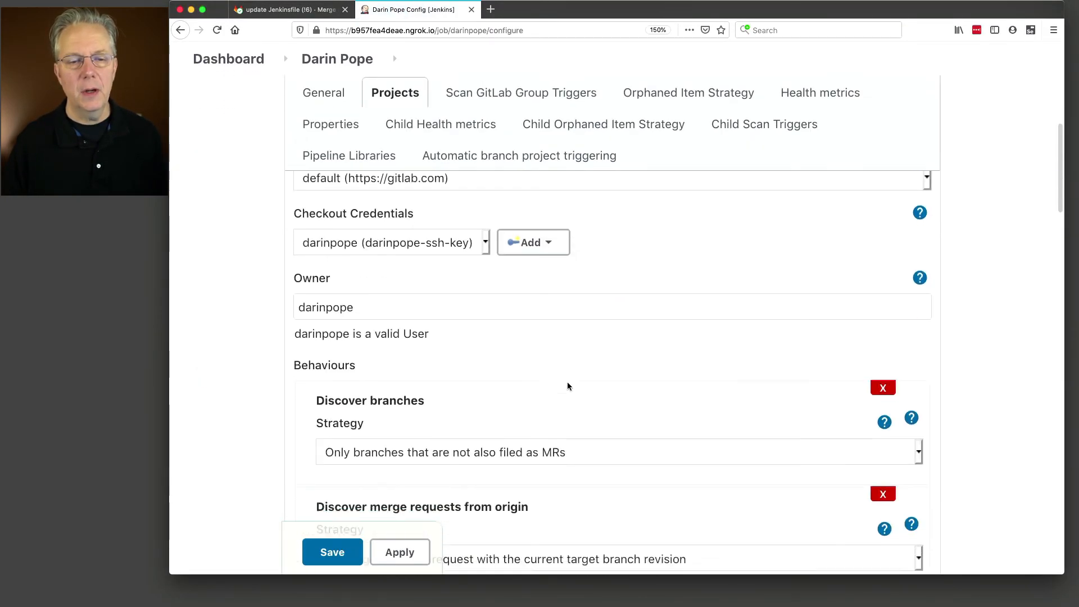
scroll(567, 382, "down", 2)
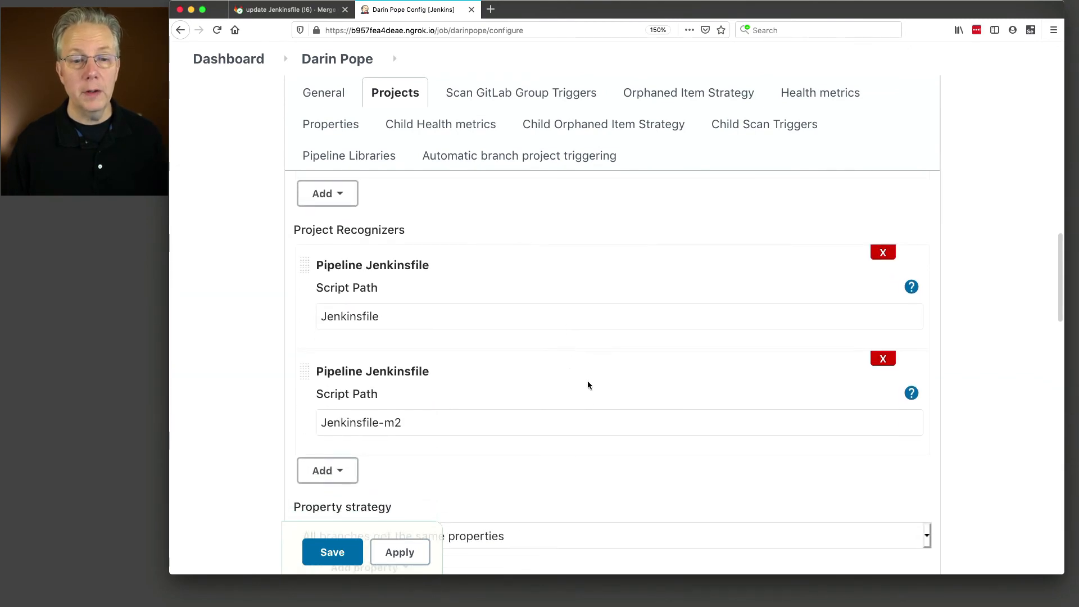
double_click(397, 316)
triple_click(393, 422)
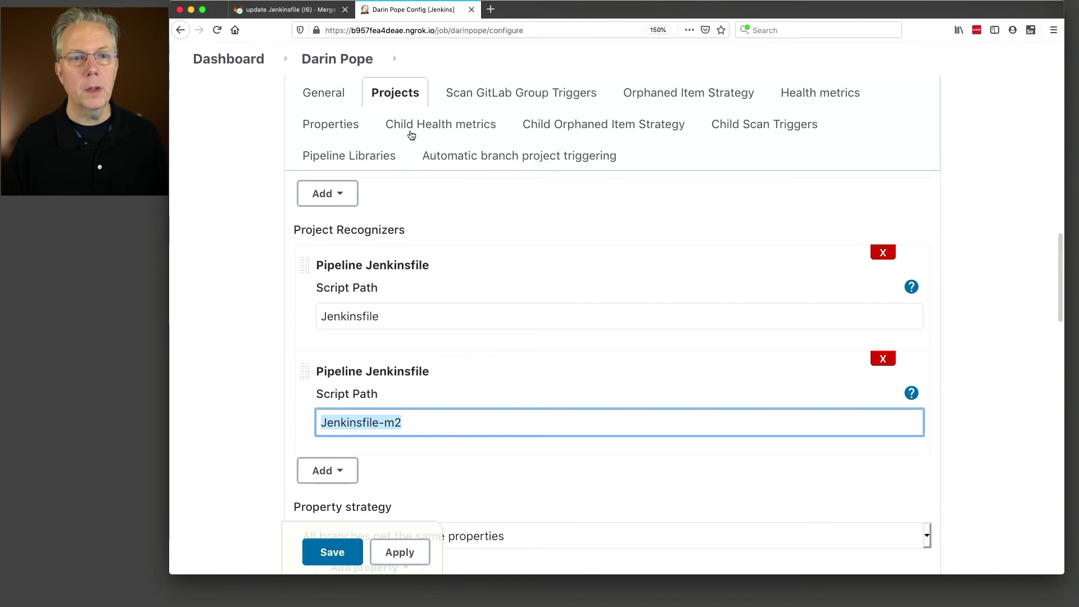
Step: Examine the Scan GitLab Group Log for how micro1 and micro2 match each script path, and return to the repository list
left_click(323, 60)
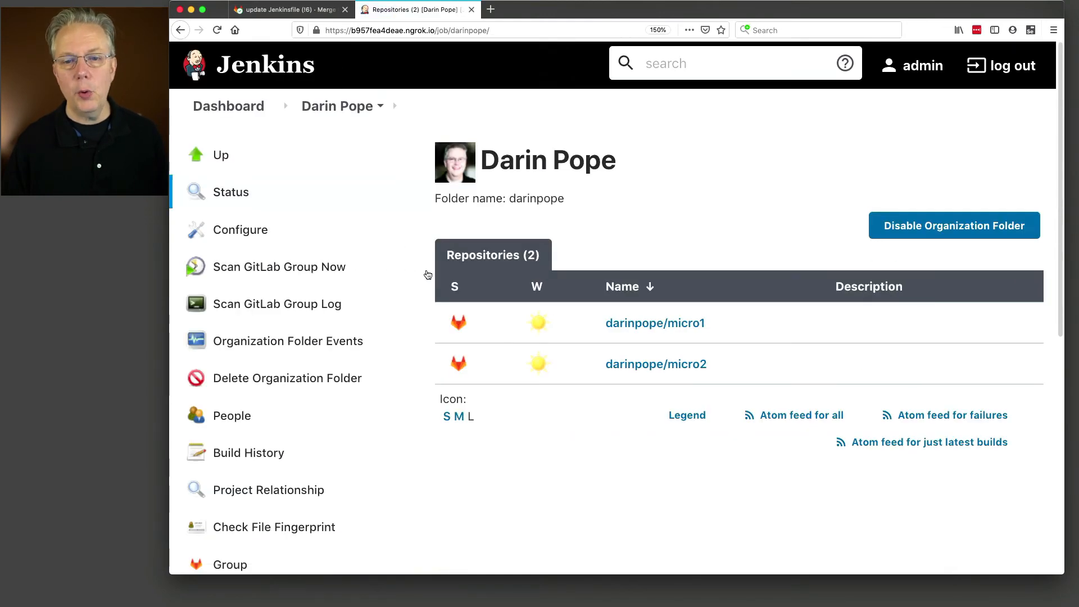
left_click(323, 306)
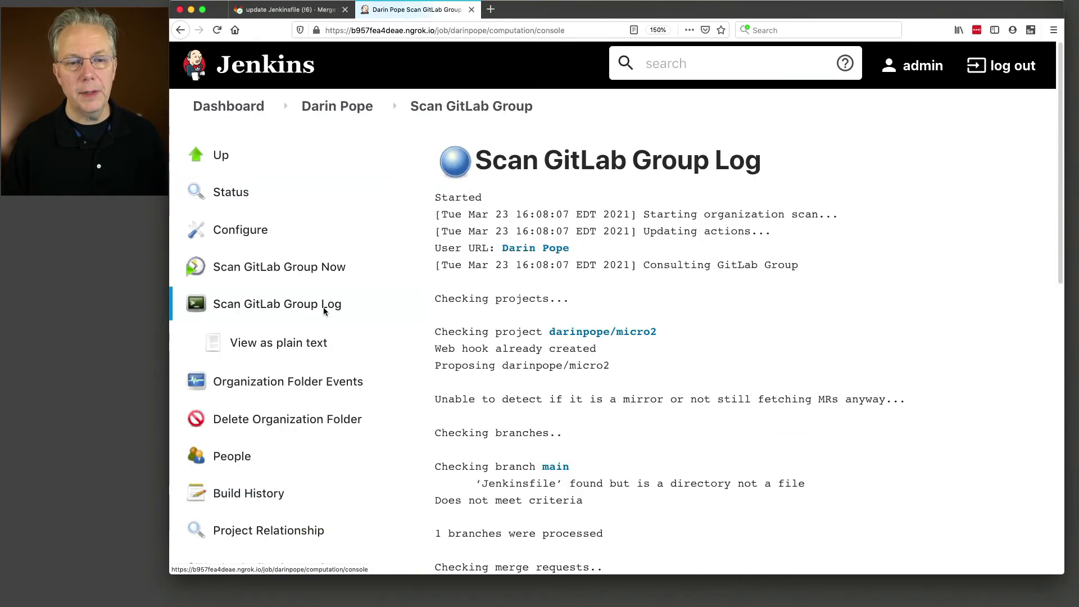
scroll(621, 388, "down", 2)
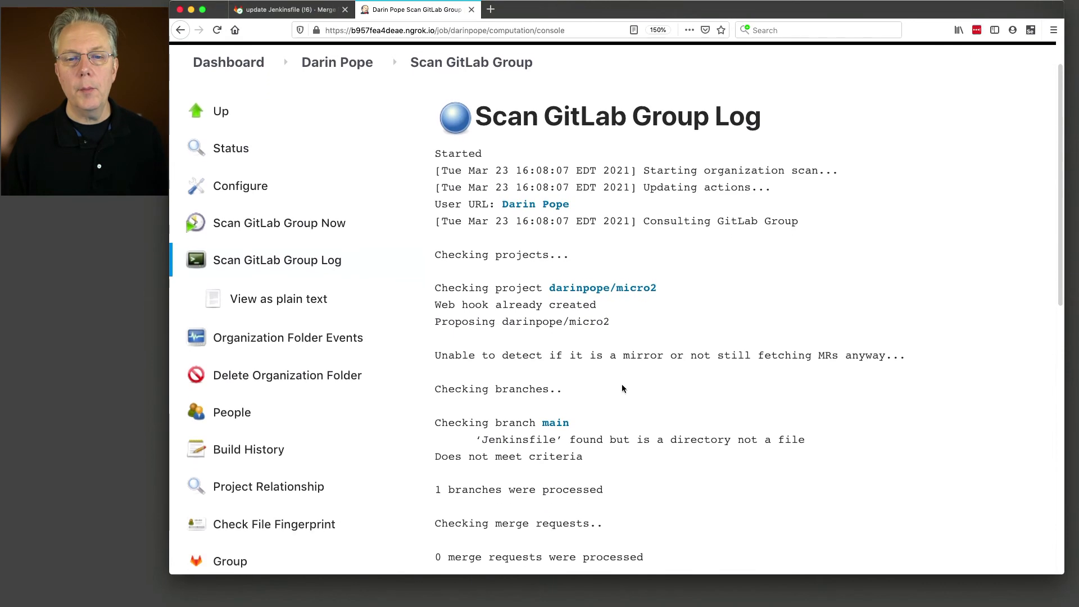
scroll(621, 388, "down", 10)
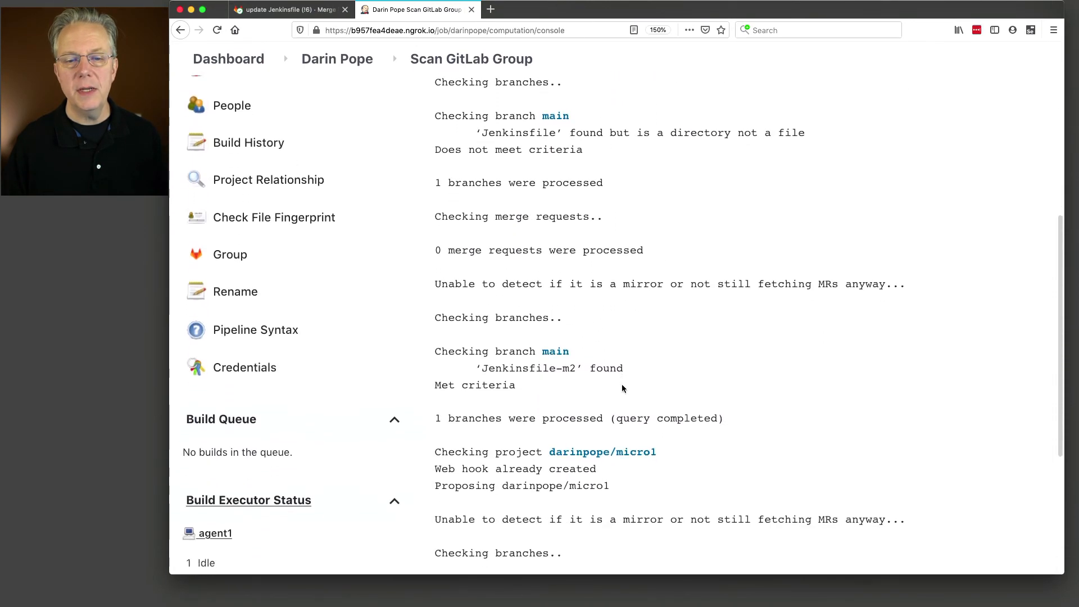
scroll(622, 385, "down", 3)
left_click_drag(478, 366, 560, 371)
left_click_drag(440, 215, 821, 421)
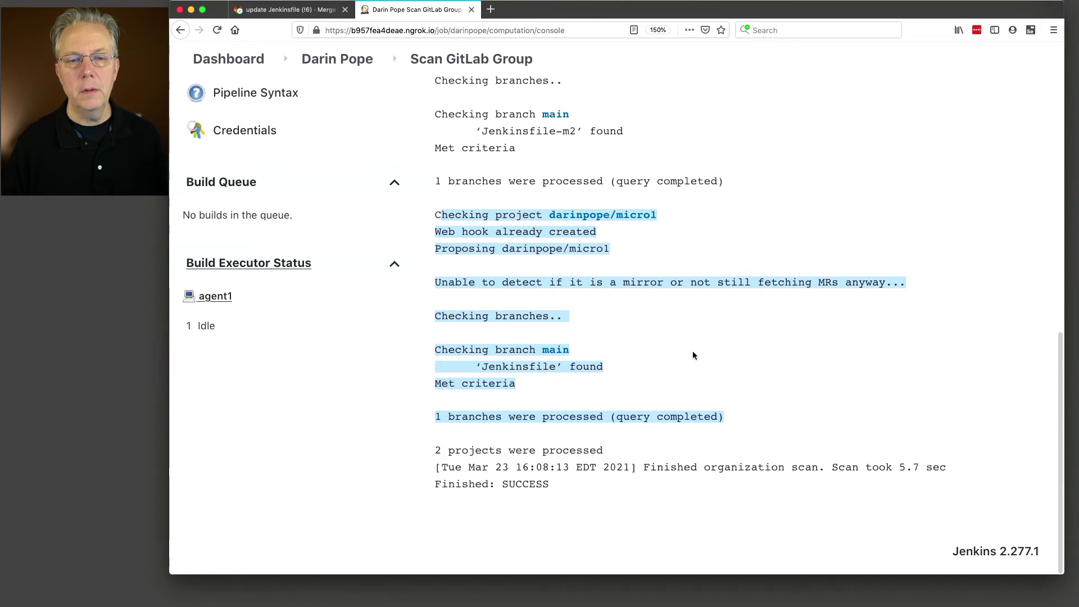
scroll(692, 355, "up", 5)
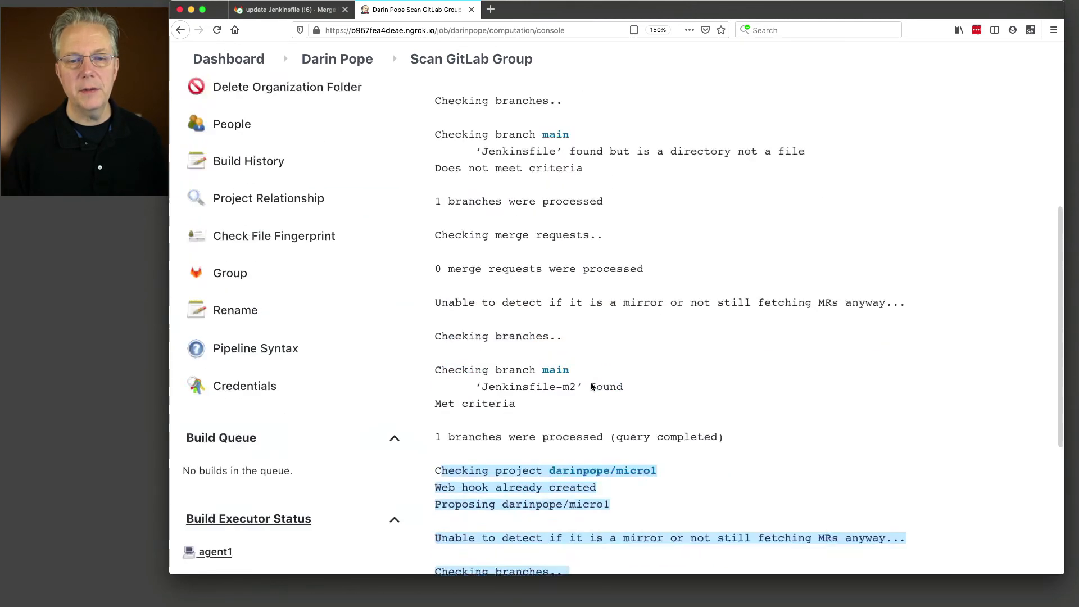
scroll(590, 382, "up", 2)
left_click_drag(731, 450, 430, 100)
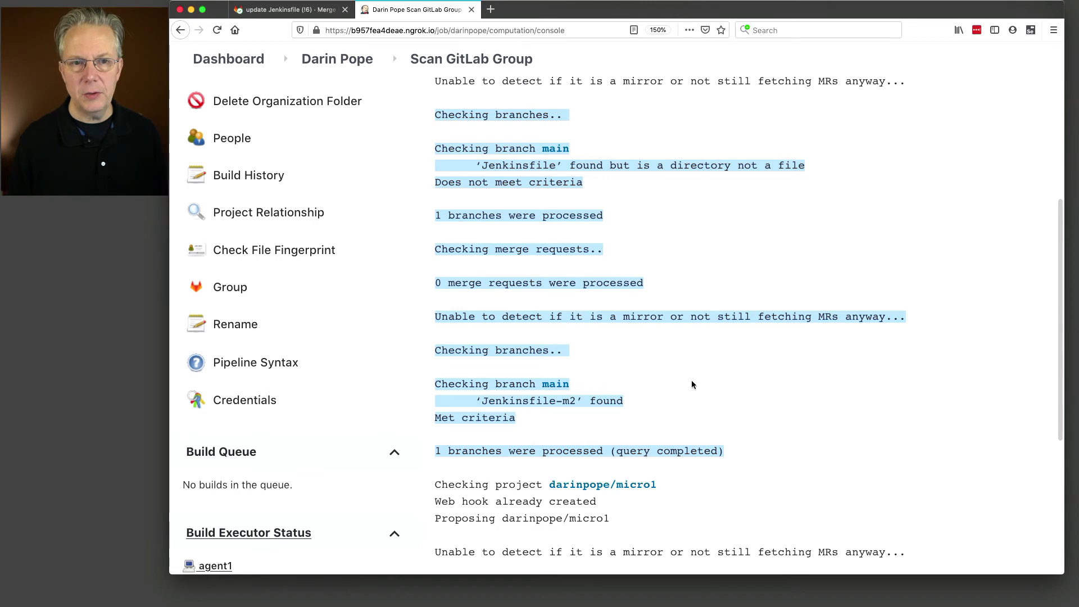
left_click(336, 59)
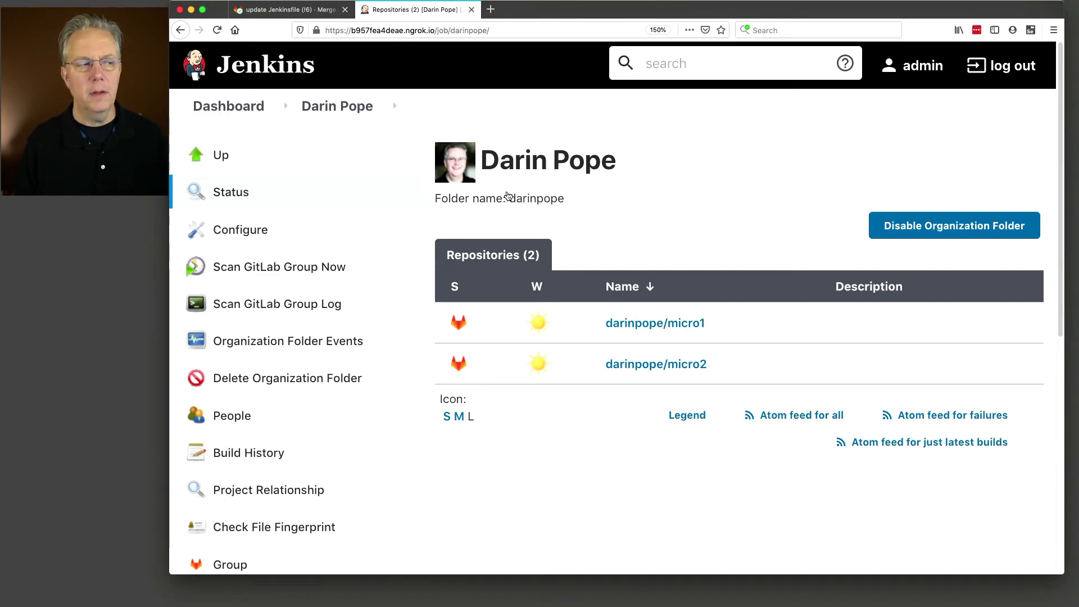
Step: Switch to the terminal and copy Jenkinsfile-m2 to a new file named Jenkinsfile in micro2
key("super+Tab")
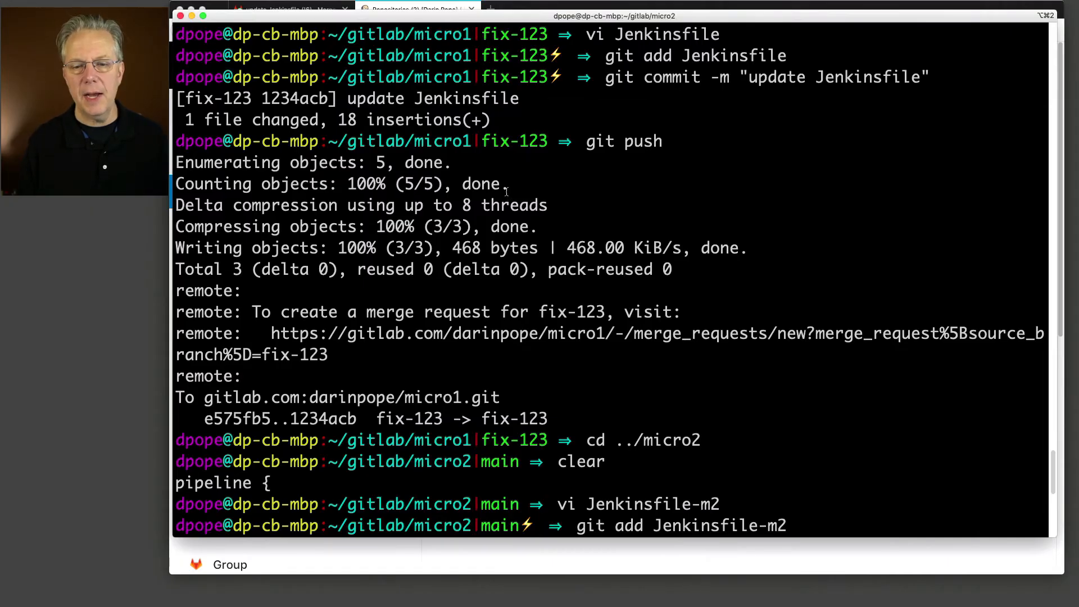
scroll(898, 309, "down", 7)
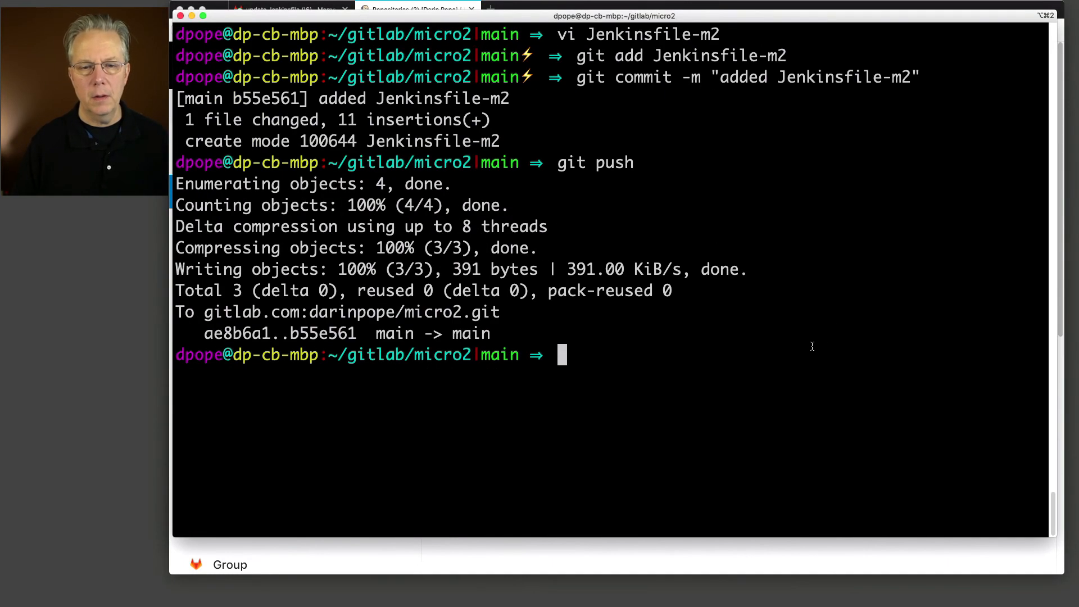
type("cp Jenkinsfile-m2 ")
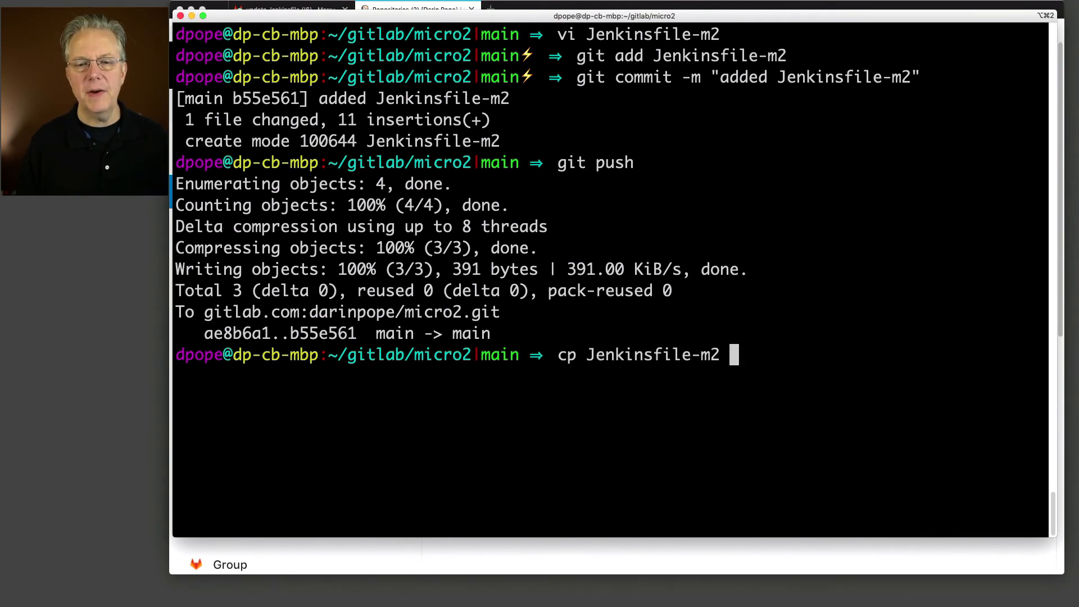
type("Je")
key("Tab")
key("BackSpace")
key("BackSpace")
key("BackSpace")
key("BackSpace")
key("Return")
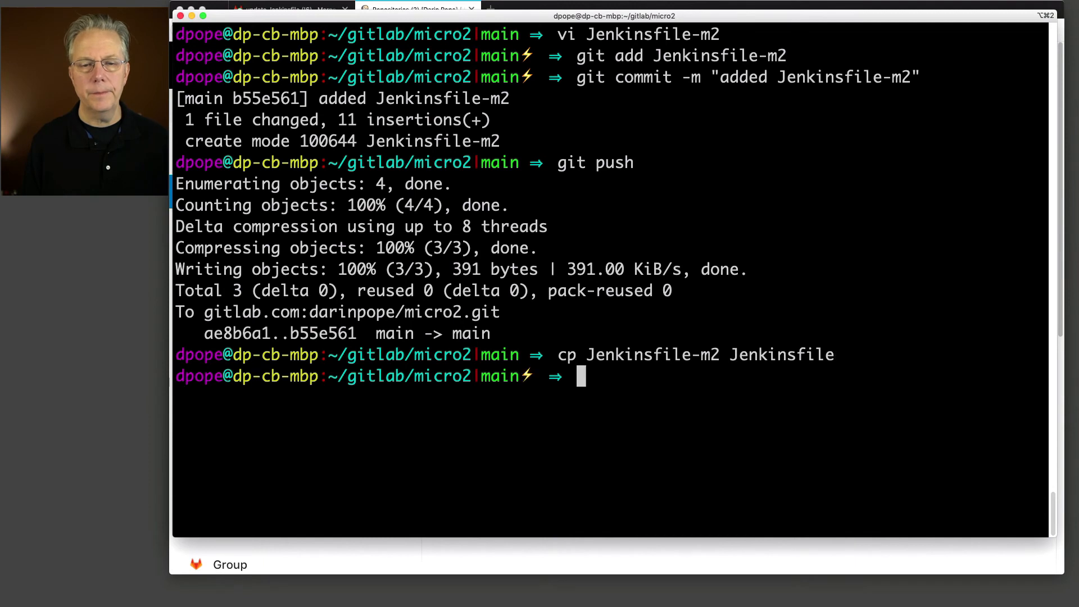
Step: Edit micro2's Jenkinsfile in vi to remove "-m2" from the echo message, and save the file
type("vi Jen")
key("Tab")
key("Return")
type("/-m2x")
key("x")
key("x")
key("k")
key("k")
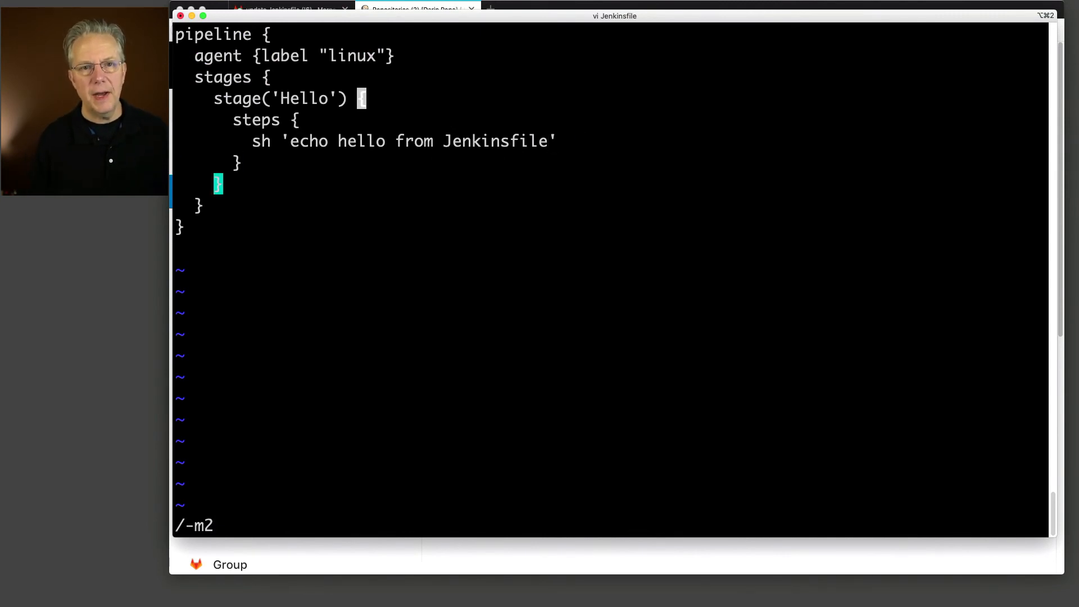
type(":wq")
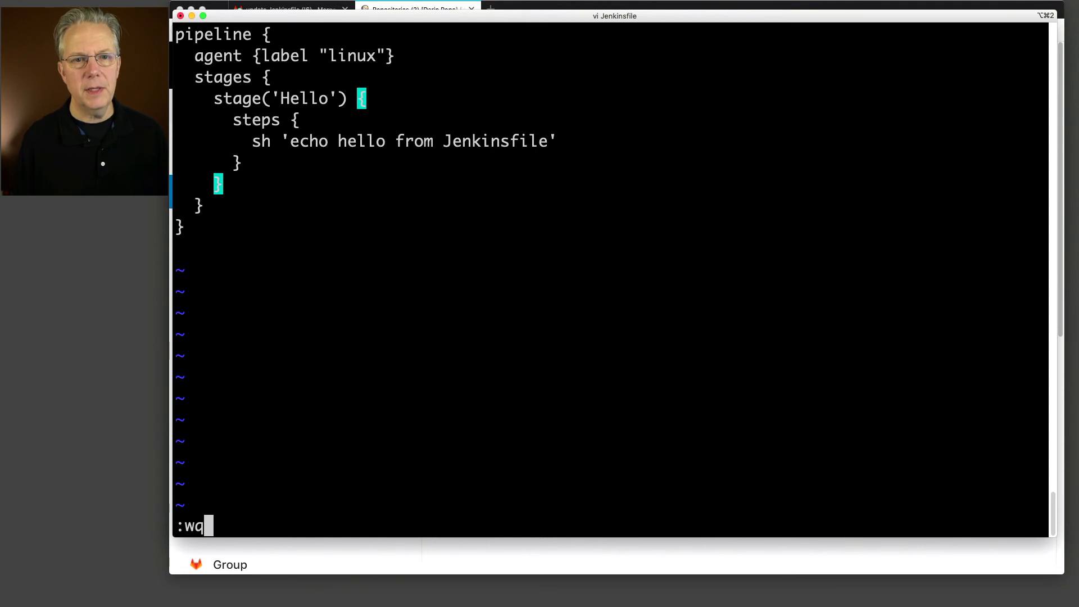
key("Return")
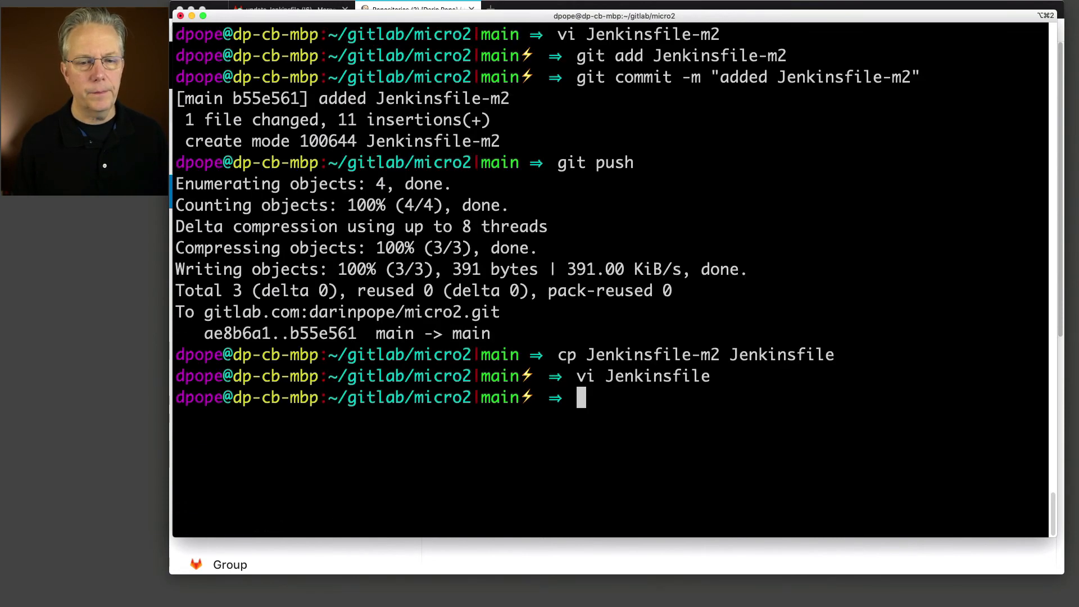
Step: Stage Jenkinsfile and try to commit it using git commit -a "added Jenkinsfile"
type("git add Jenkinsfile")
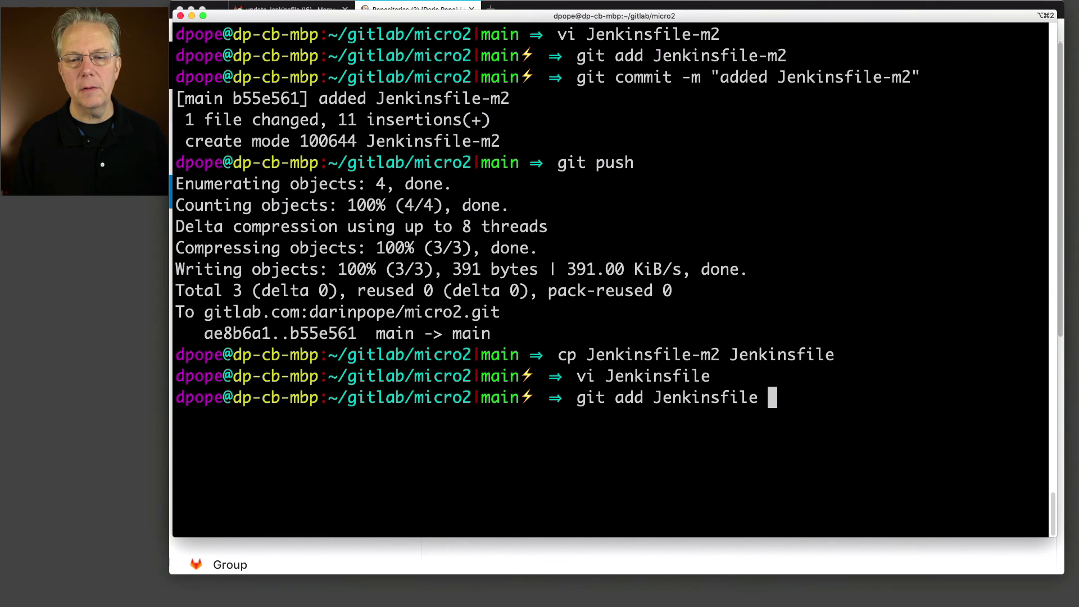
key("Return")
type("git ")
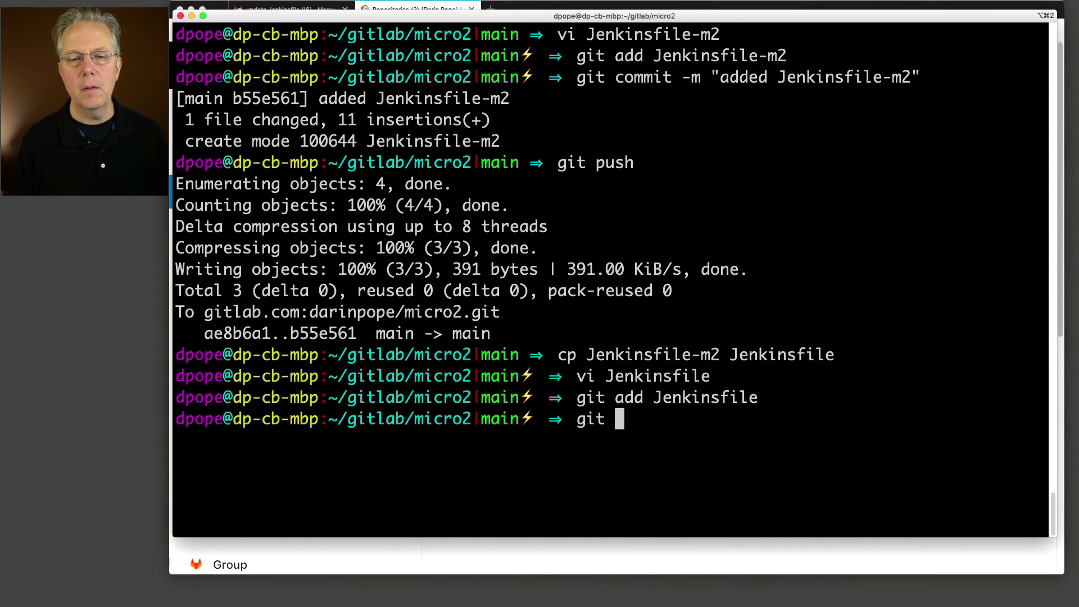
type("commit -am")
key("BackSpace")
type("\"added ")
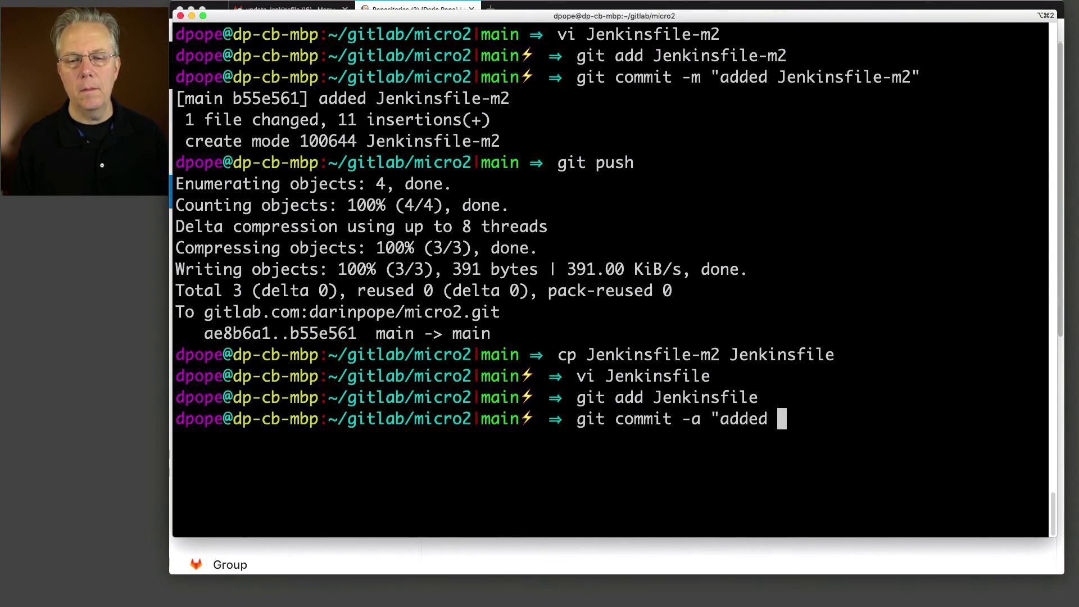
type("Jenkinsfile\"")
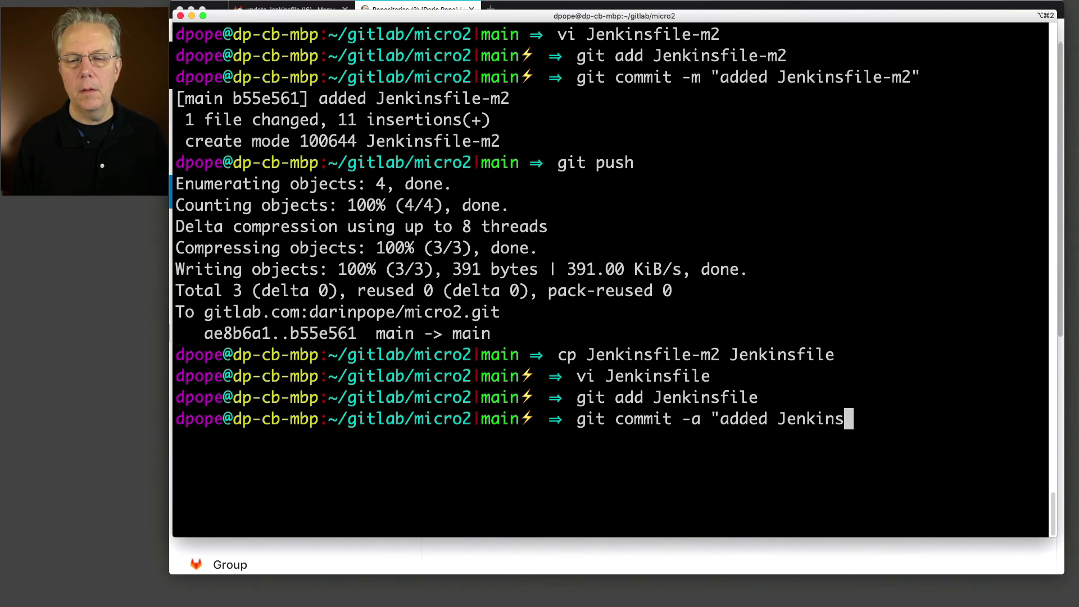
key("Return")
Step: Recall the commit command and run it with -m in place of -a, keeping the message "added Jenkinsfile"
type("gi")
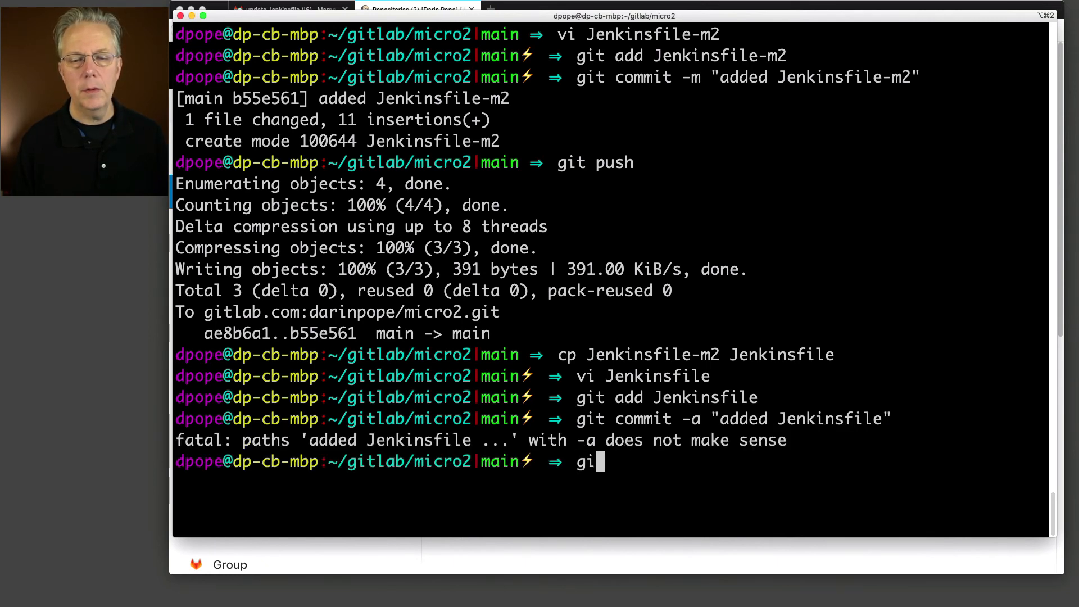
key("Up")
key("Left")
key("Left")
key("Left")
key("Left")
key("Left")
key("Left")
key("Left")
key("Left")
key("Left")
key("Left")
key("Left")
key("Left")
key("Left")
key("Left")
key("Left")
key("Left")
key("Left")
key("Left")
key("Left")
key("Left")
key("BackSpace")
type("m")
key("Return")
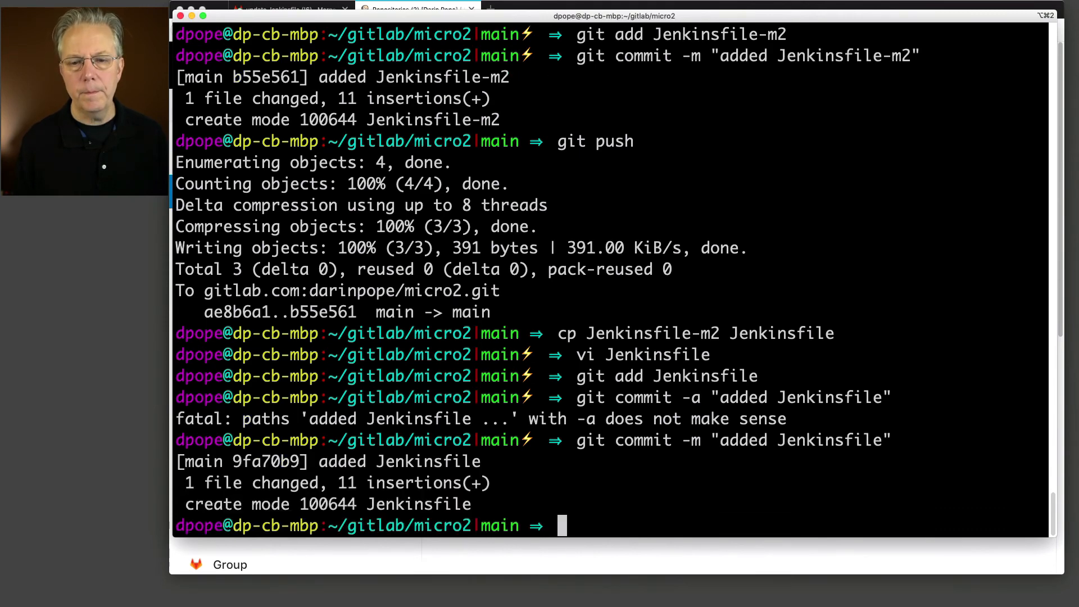
Step: Push micro2's main branch, clear the terminal and switch back to Jenkins
type("git push")
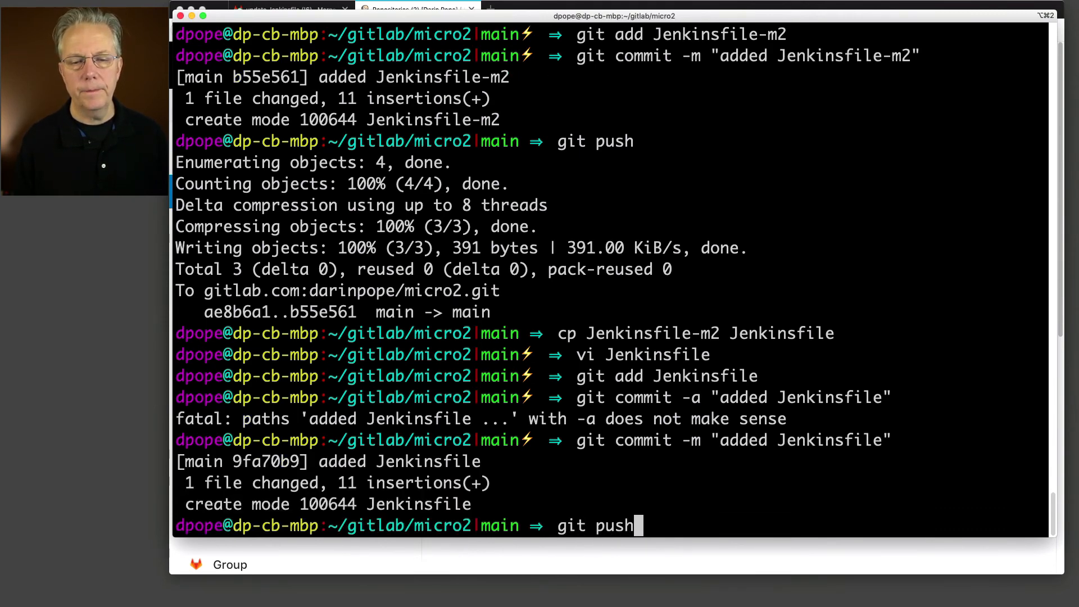
key("Return")
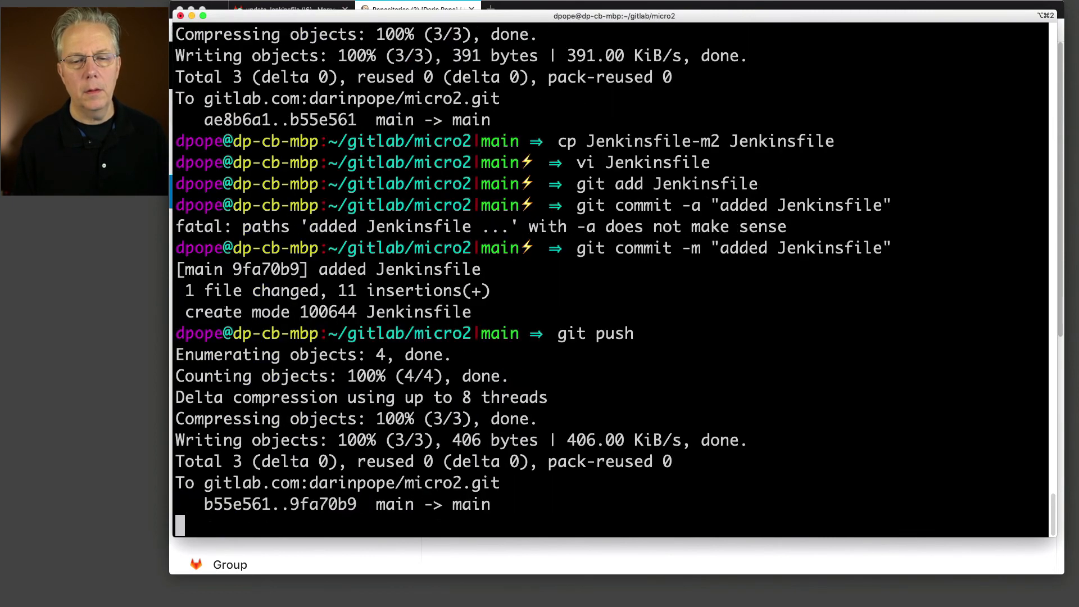
type("clear")
key("Return")
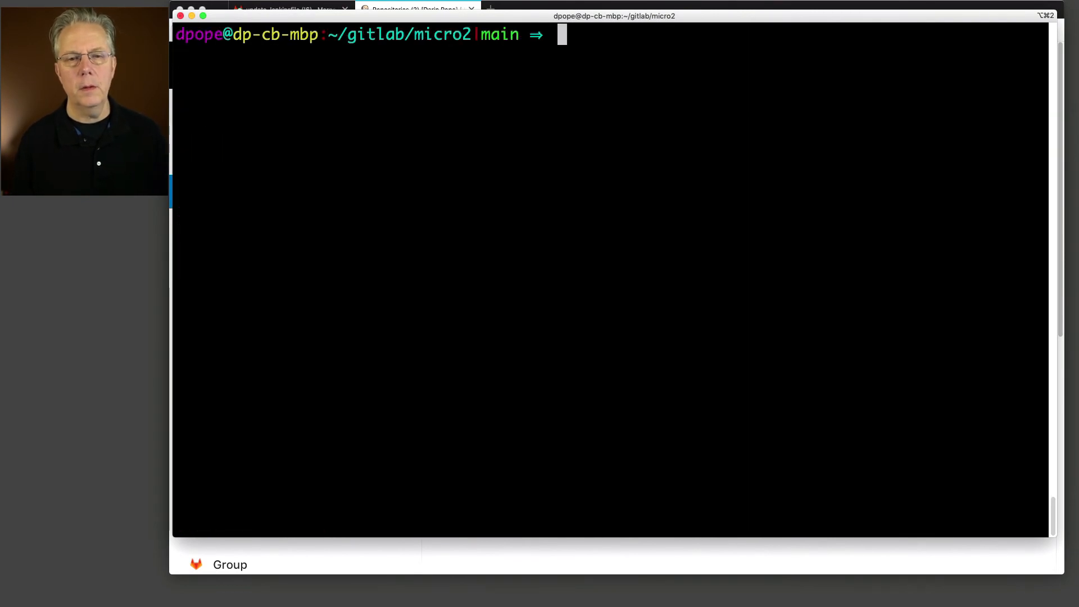
key("super+Tab")
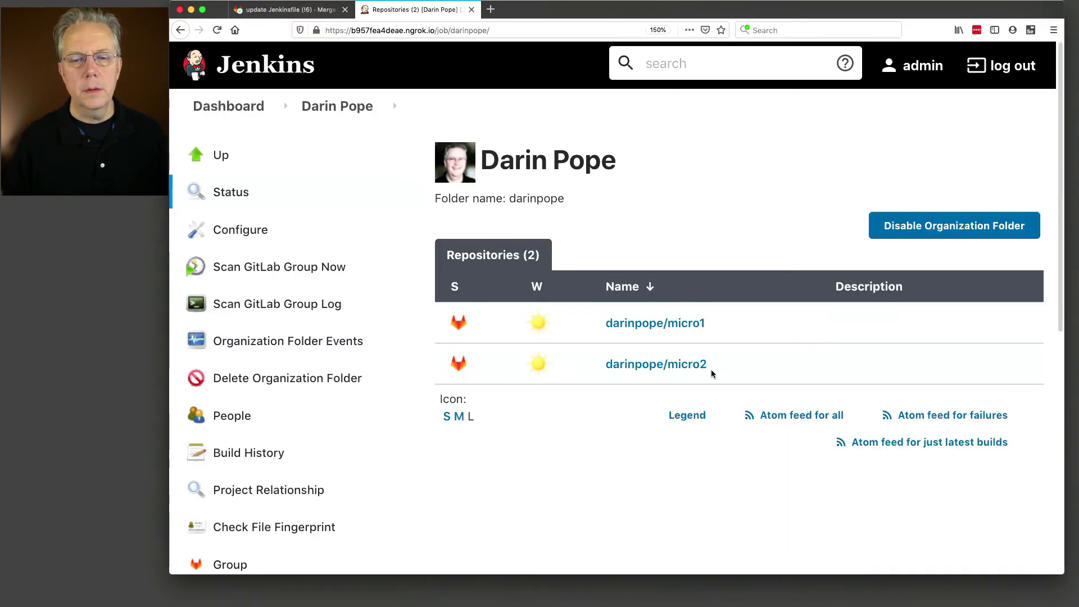
Step: Open the console output of build #2 on micro2's main branch and check which Jenkinsfile it obtained
left_click(692, 365)
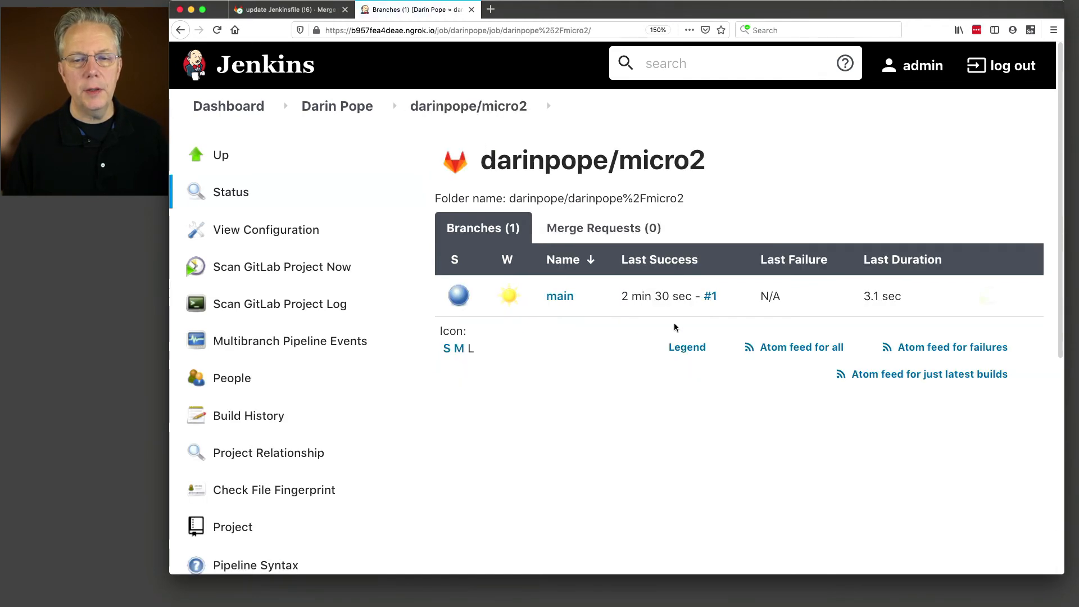
left_click(560, 299)
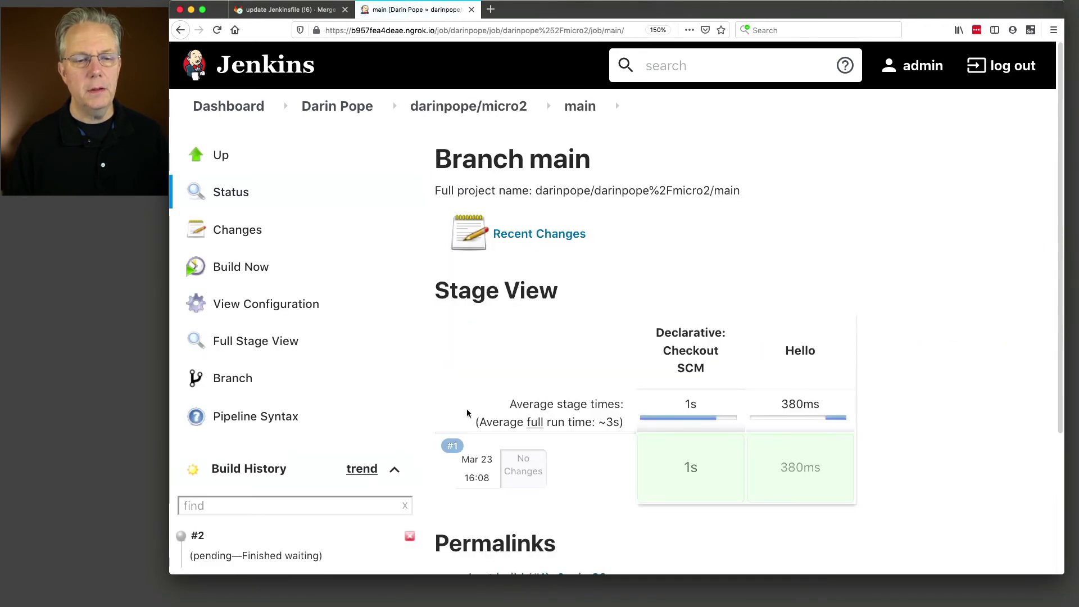
scroll(278, 511, "down", 2)
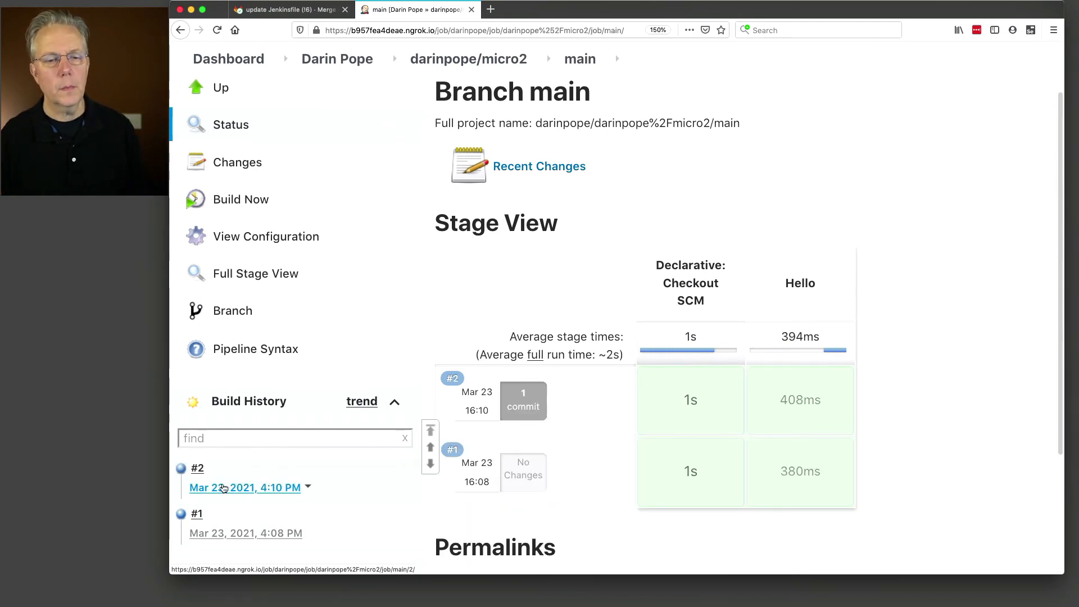
left_click(183, 469)
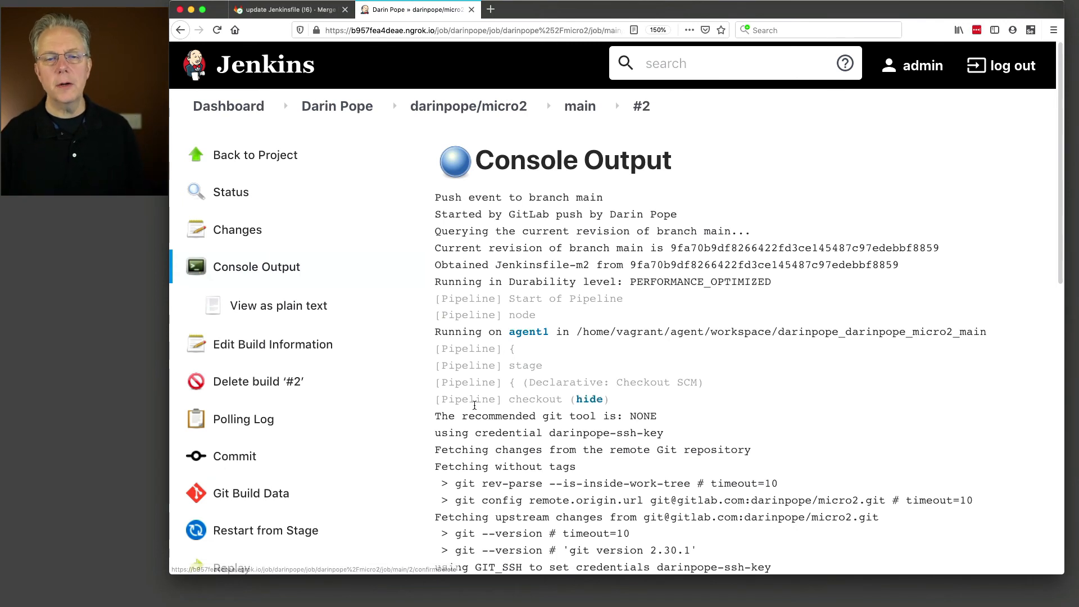
left_click_drag(435, 265, 593, 264)
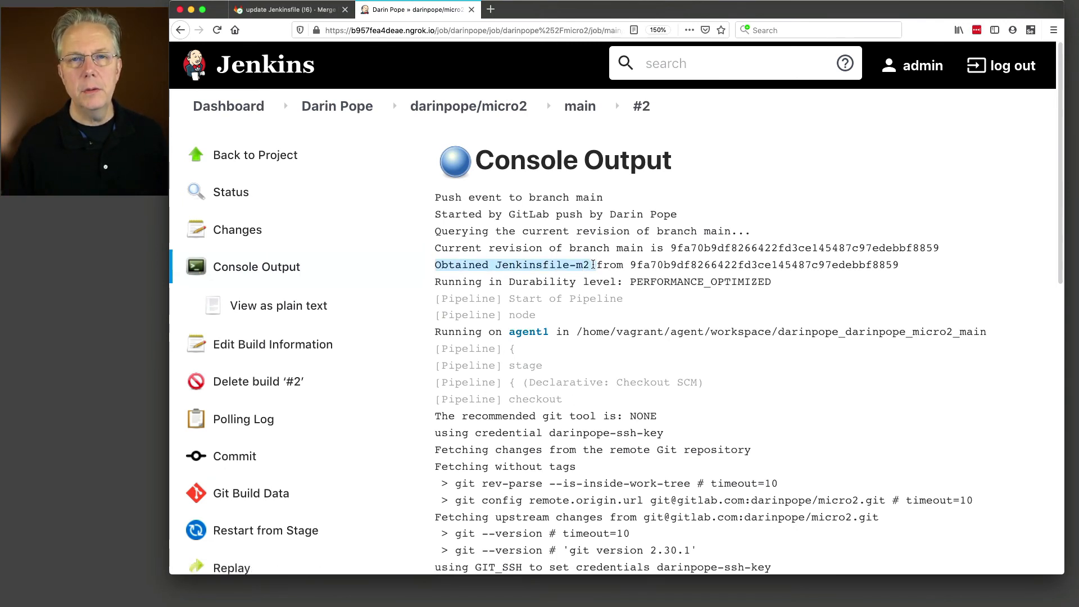
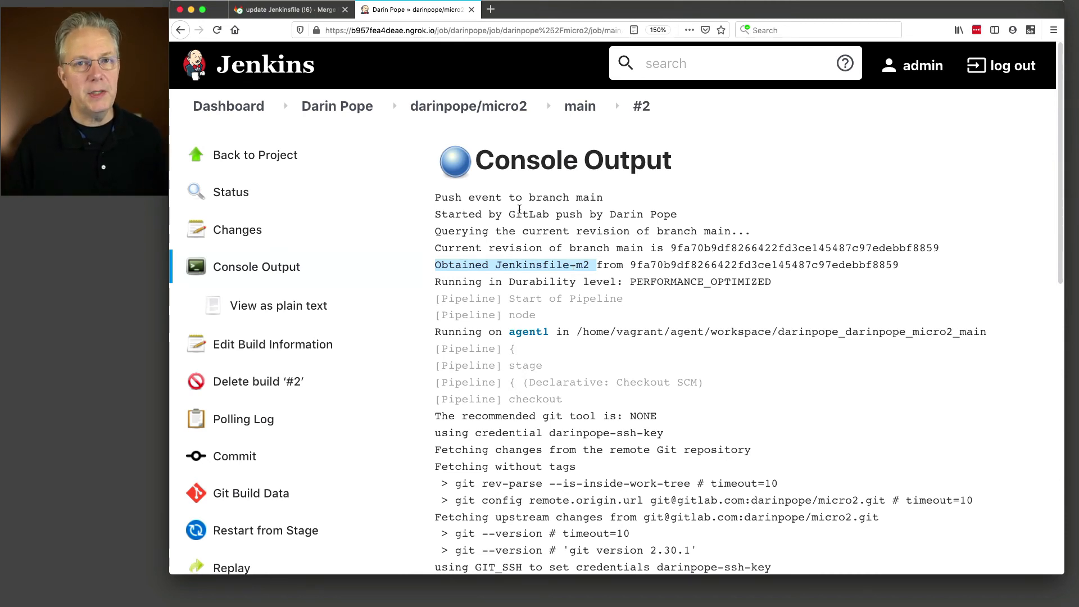
Step: Return to the organization folder, run a new GitLab group scan and open its scan log
left_click(354, 112)
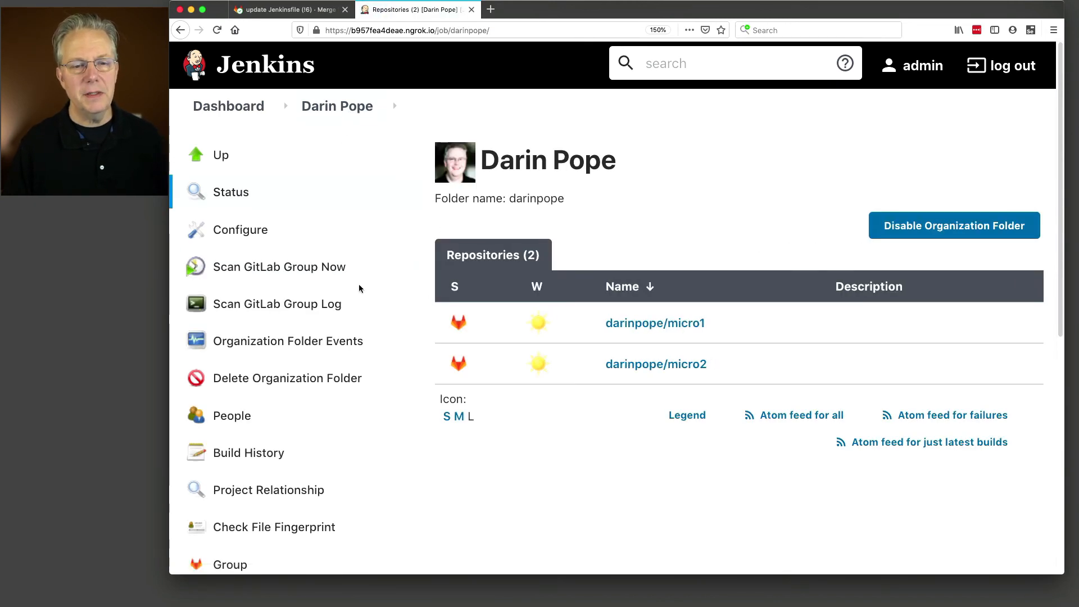
left_click(316, 269)
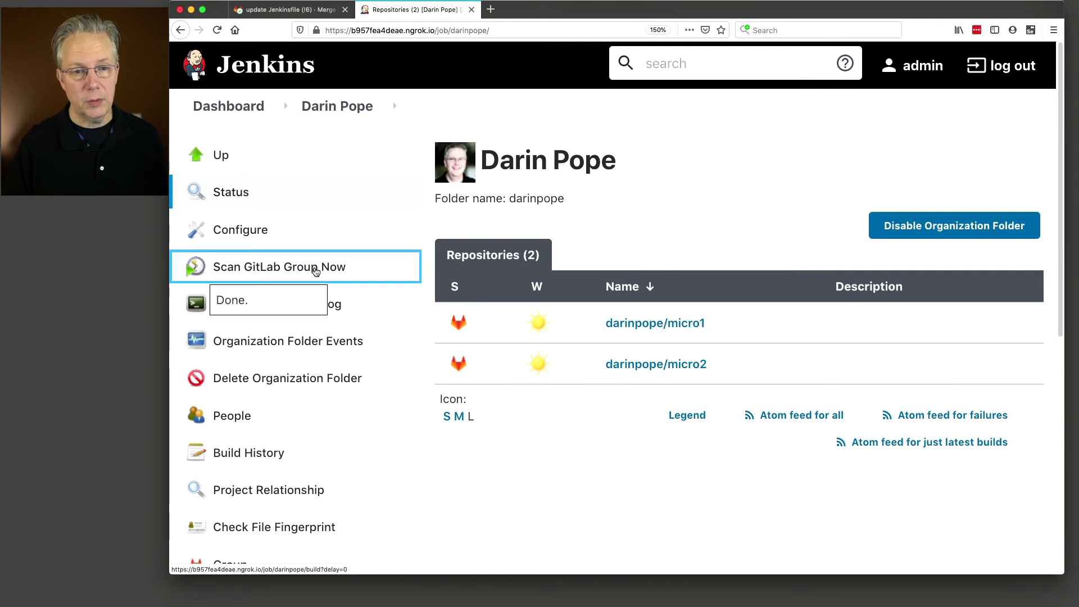
left_click(336, 307)
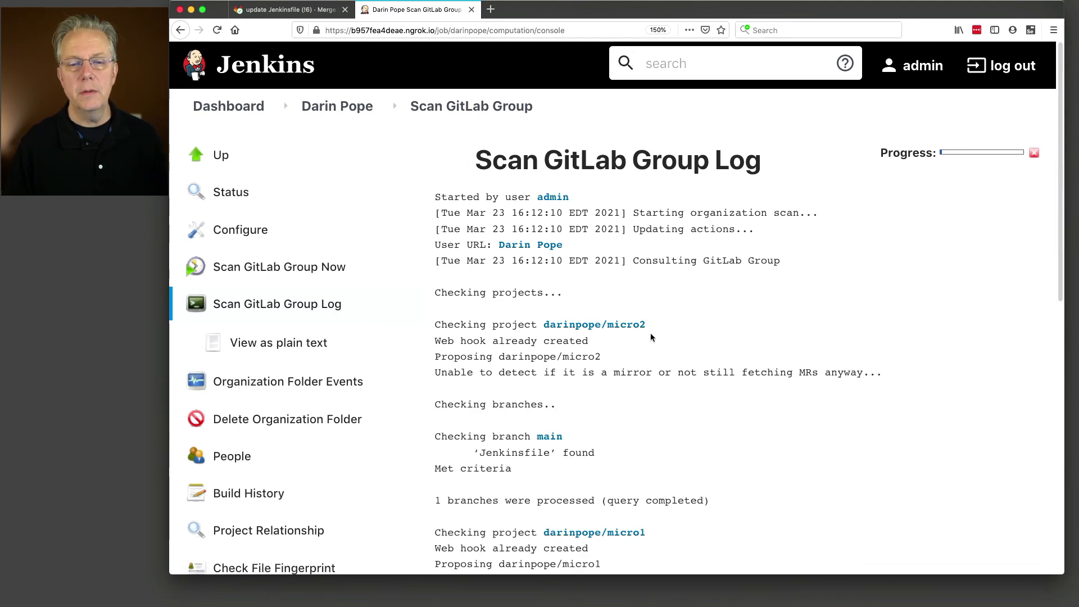
scroll(654, 344, "down", 3)
scroll(654, 348, "down", 3)
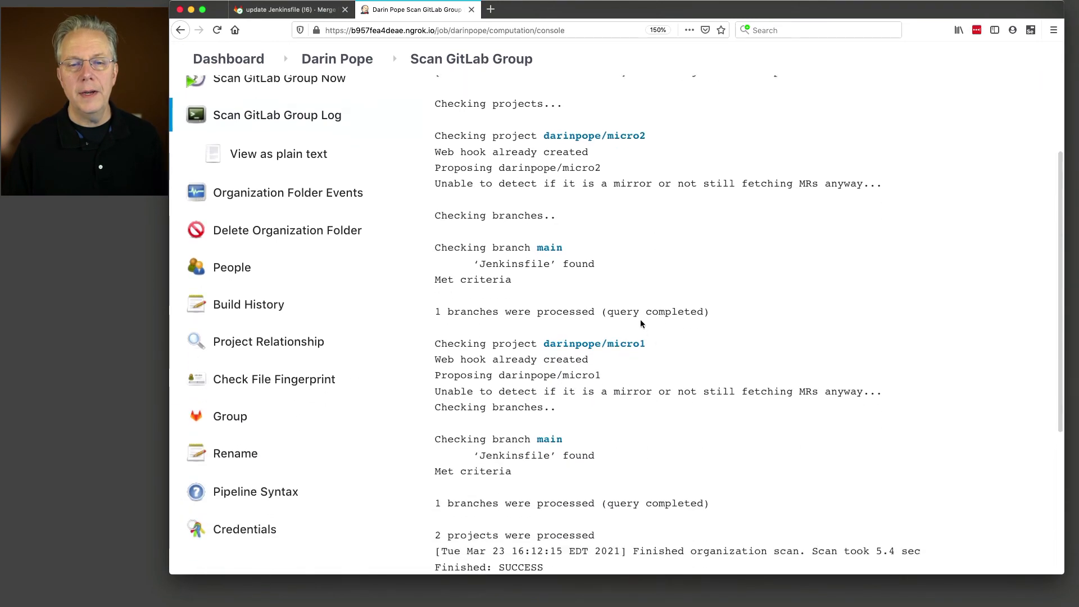
Step: Examine the scan log to see which script path was matched on the main branches of micro2 and micro1
left_click_drag(596, 264, 468, 263)
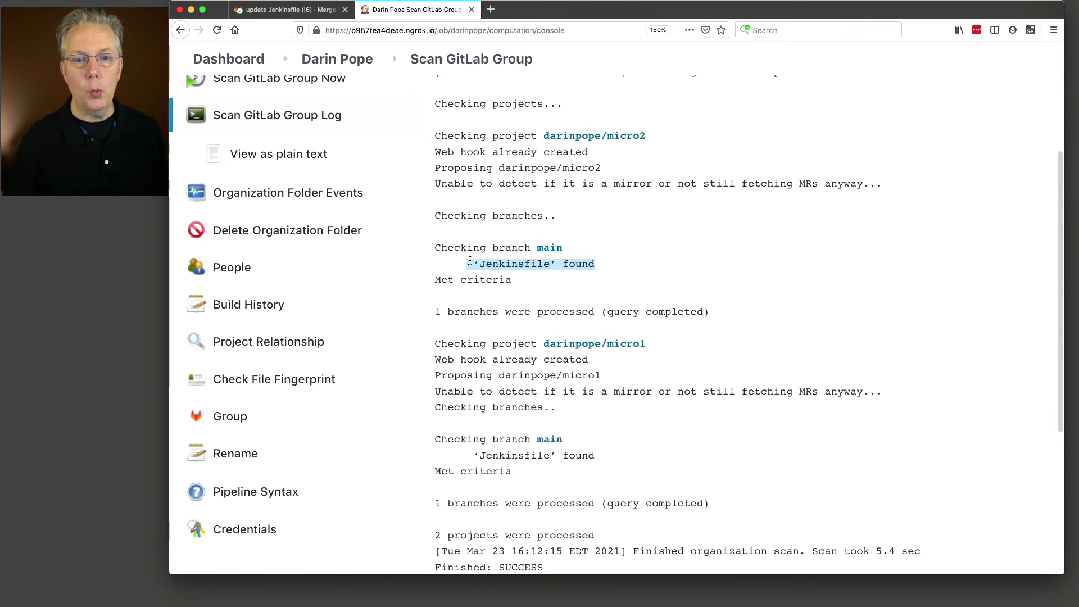
left_click_drag(474, 264, 622, 269)
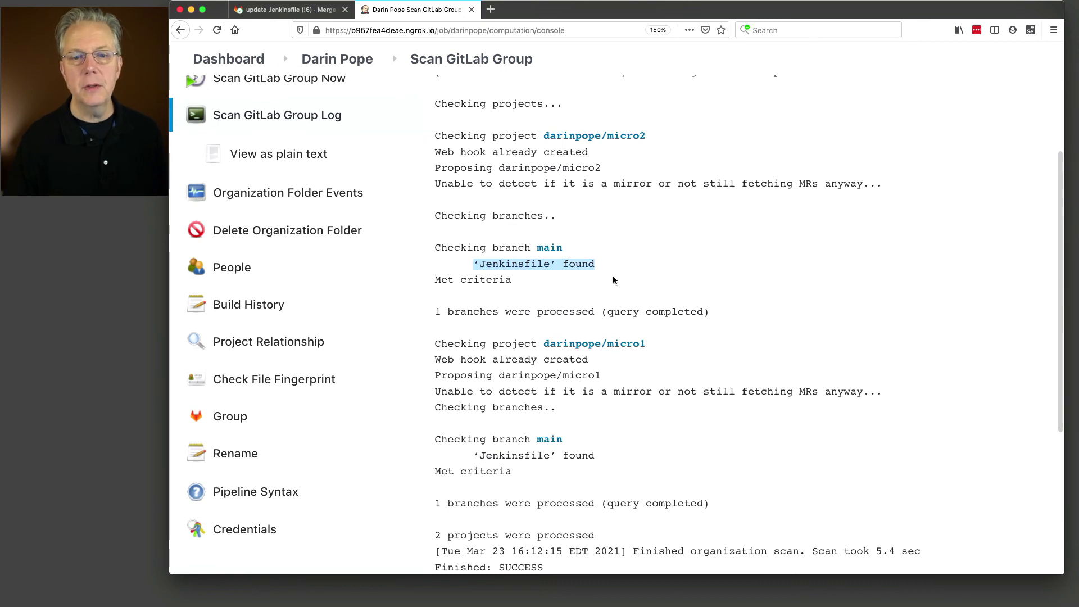
left_click_drag(743, 306, 435, 140)
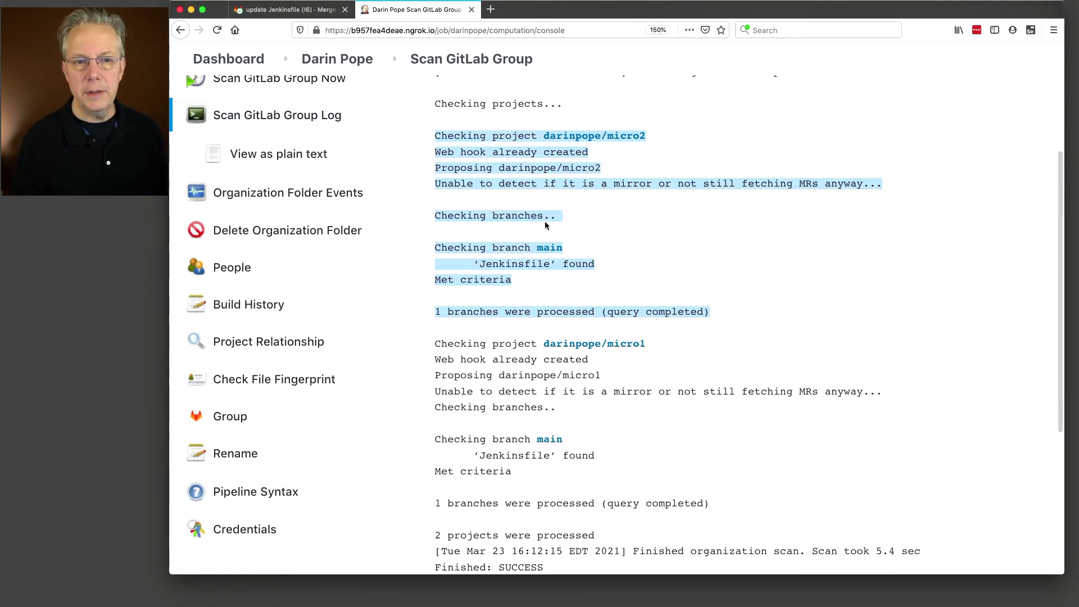
scroll(643, 382, "down", 1)
scroll(535, 263, "down", 3)
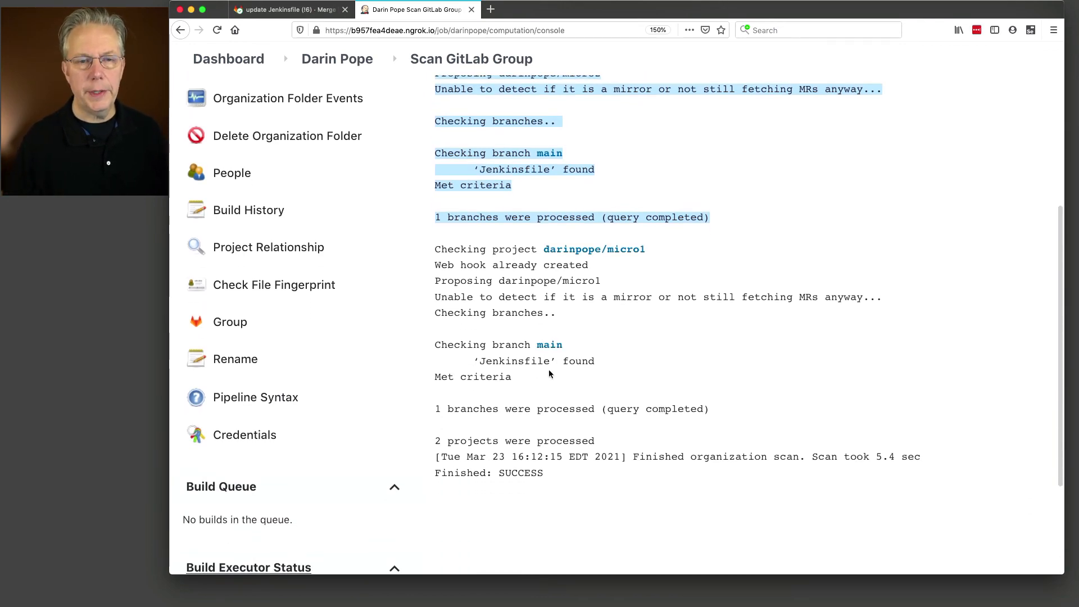
scroll(548, 371, "up", 10)
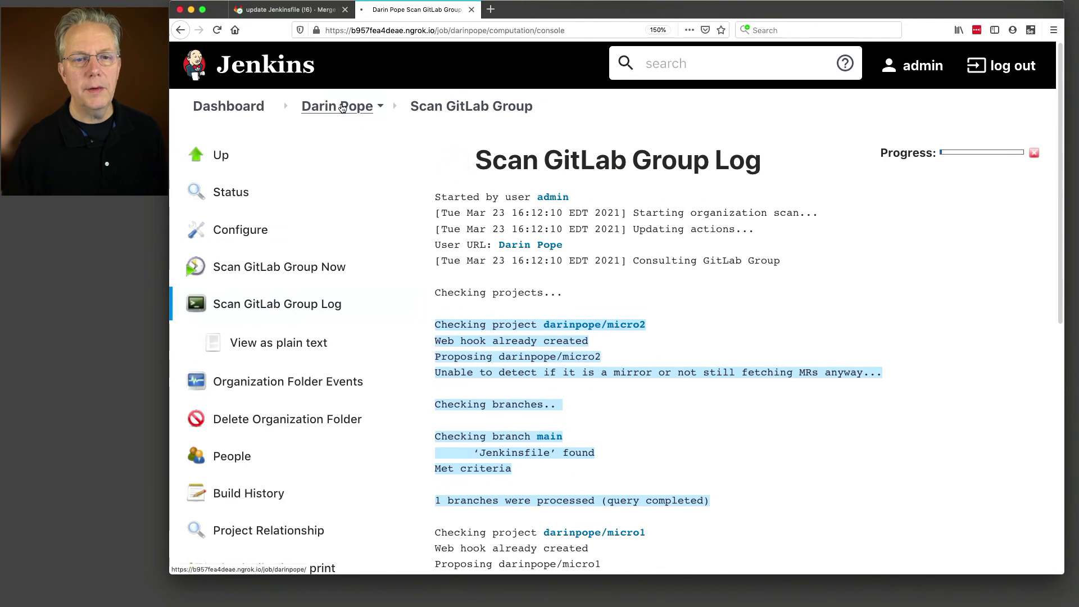
Step: Start a manual build of micro2's main branch and open the new build's console output
left_click(337, 106)
left_click(681, 369)
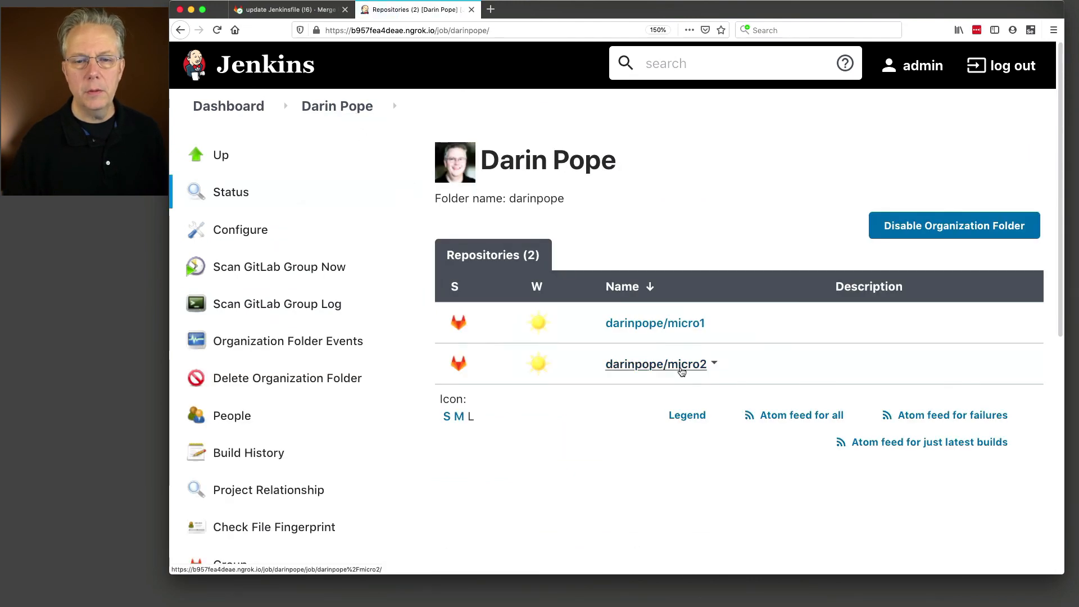
left_click(559, 296)
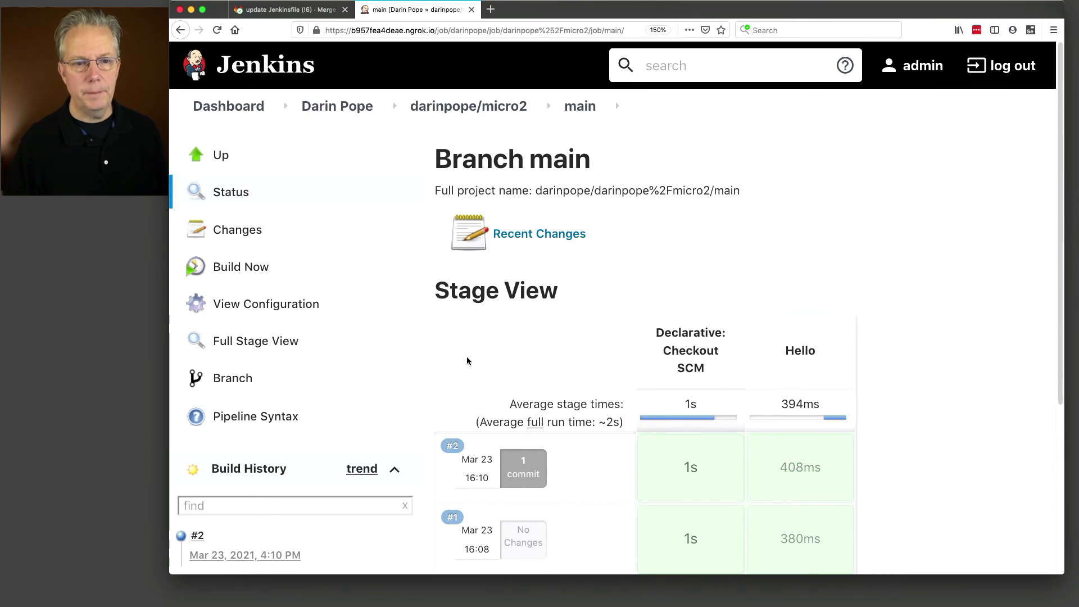
left_click(251, 273)
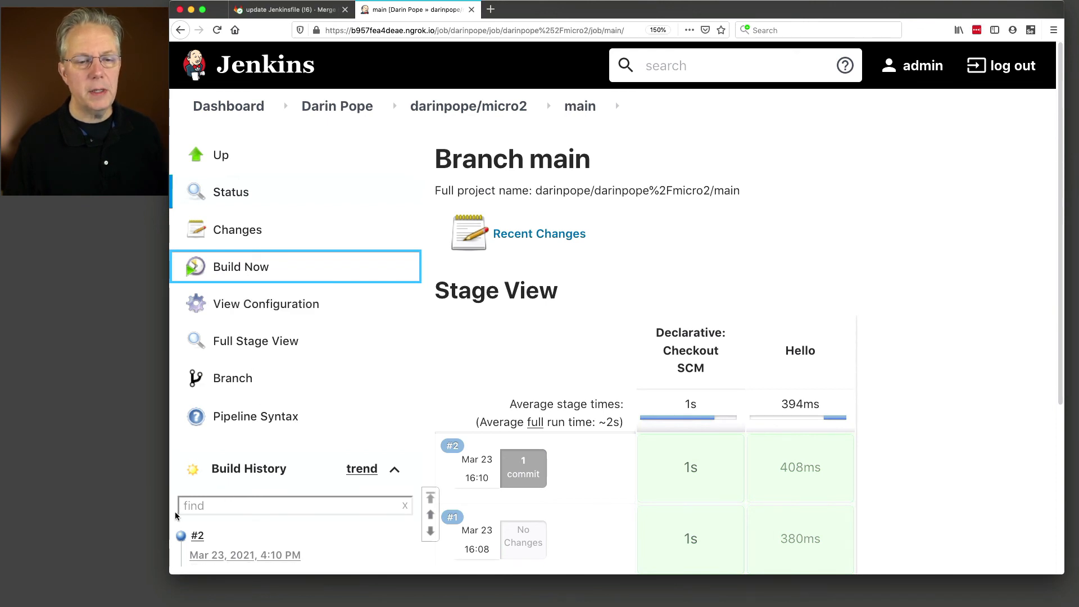
left_click(204, 535)
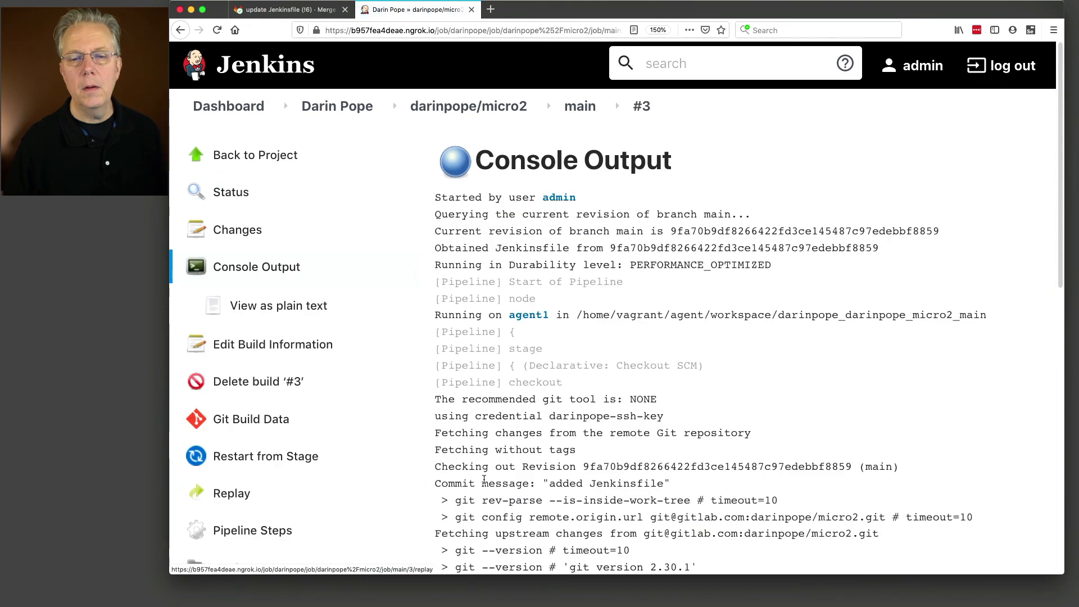
Step: Check the console output for the Jenkinsfile that was obtained and the echo message from the Hello stage
left_click_drag(430, 250, 569, 249)
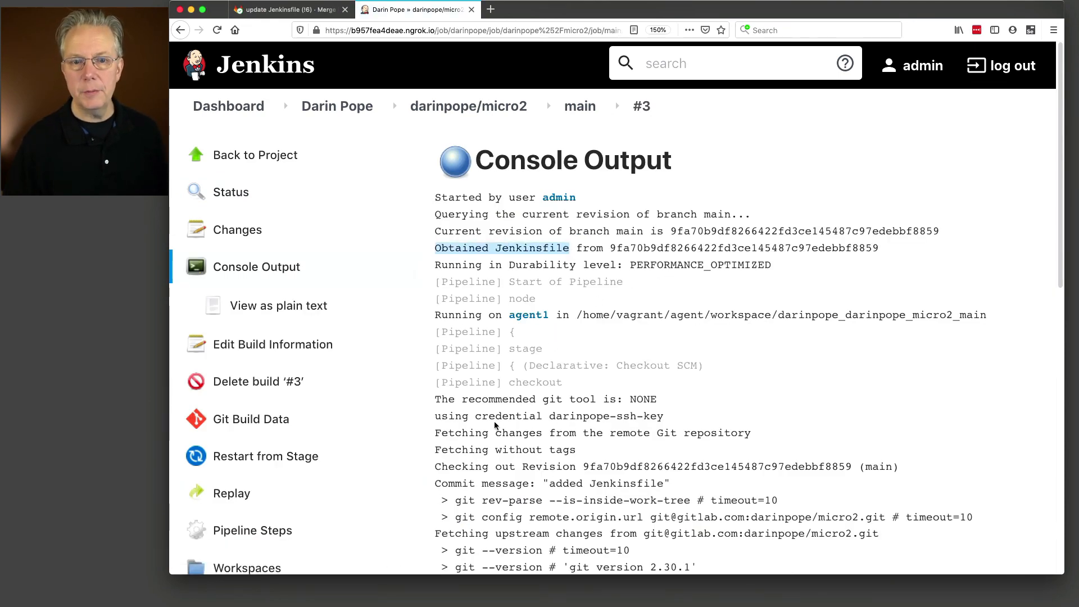
scroll(495, 425, "down", 10)
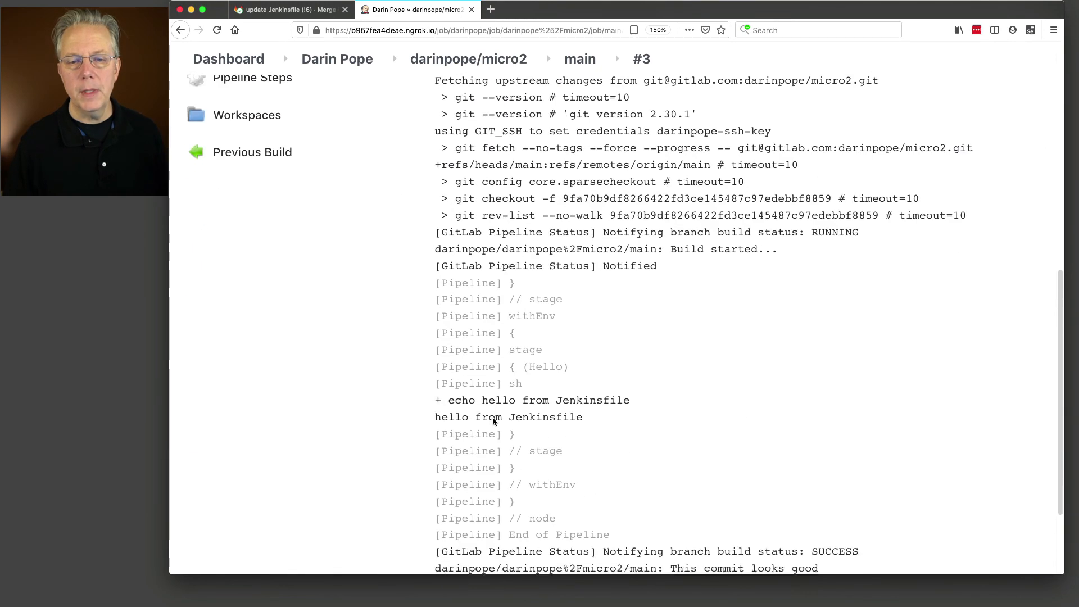
left_click_drag(449, 396, 566, 399)
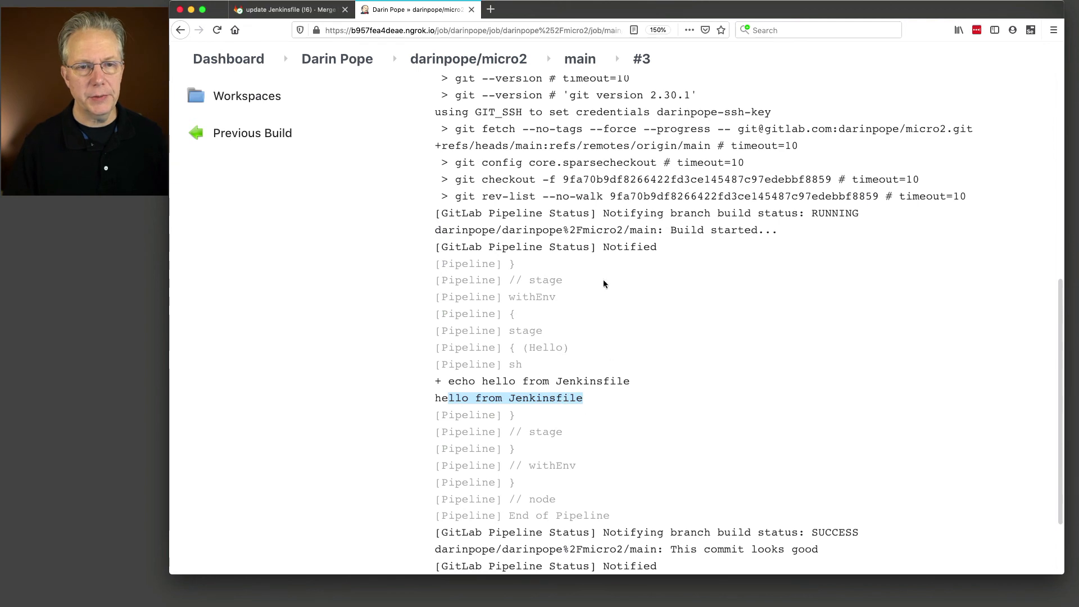
Step: In the organization folder's configuration, move the Jenkinsfile project recognizer below the Jenkinsfile-m2 one, and save
left_click(339, 62)
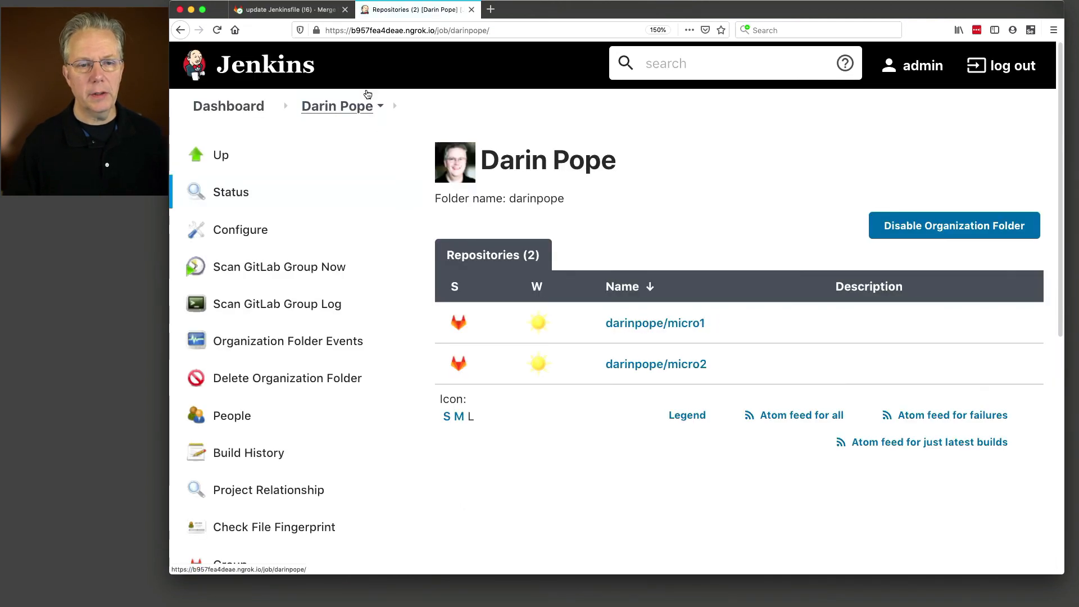
left_click(273, 228)
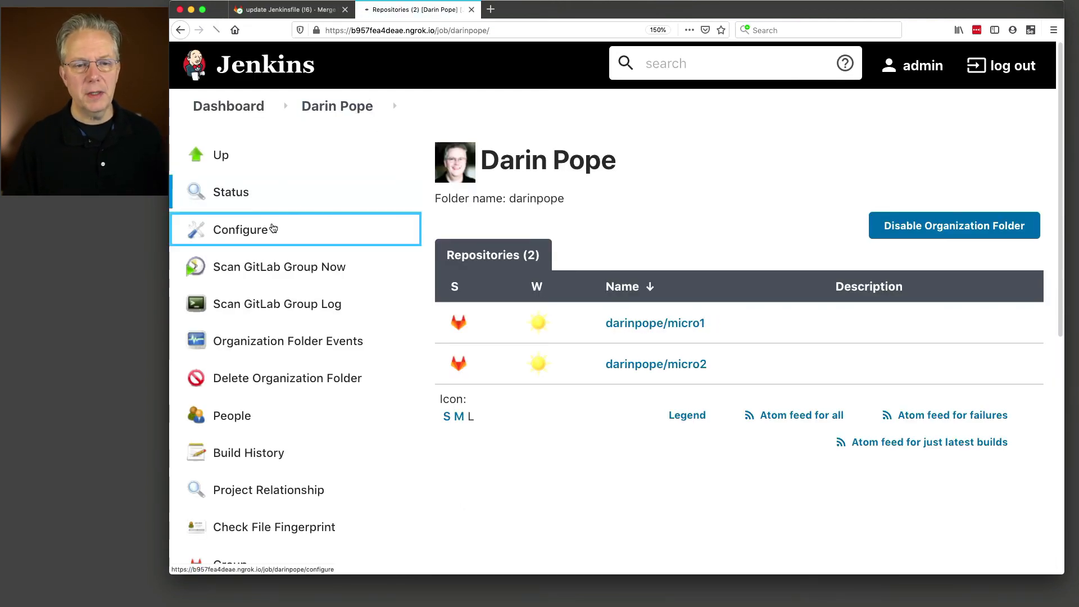
scroll(629, 404, "down", 10)
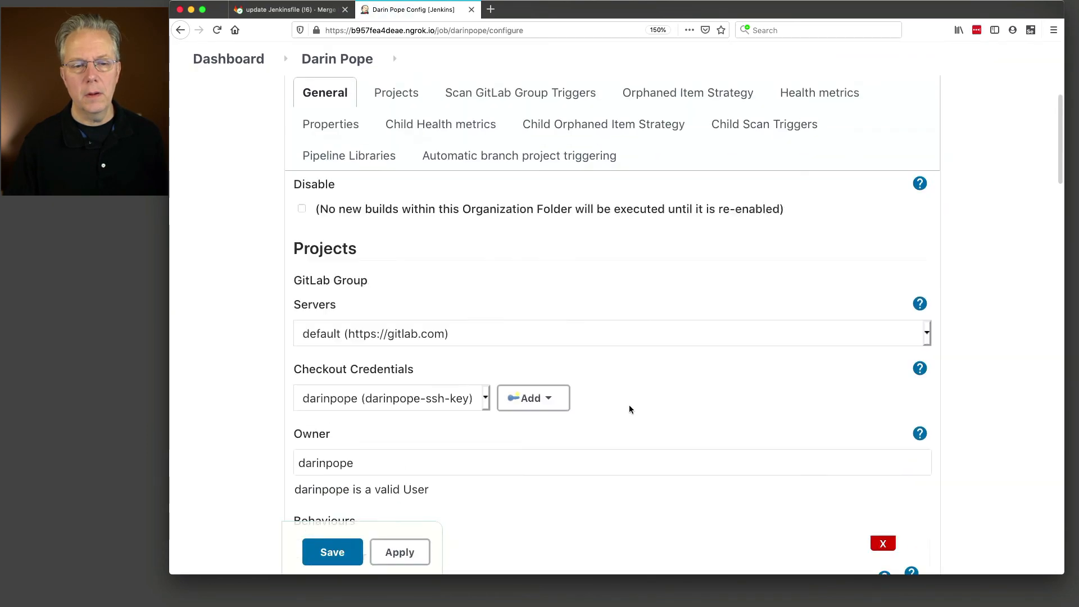
scroll(629, 405, "down", 10)
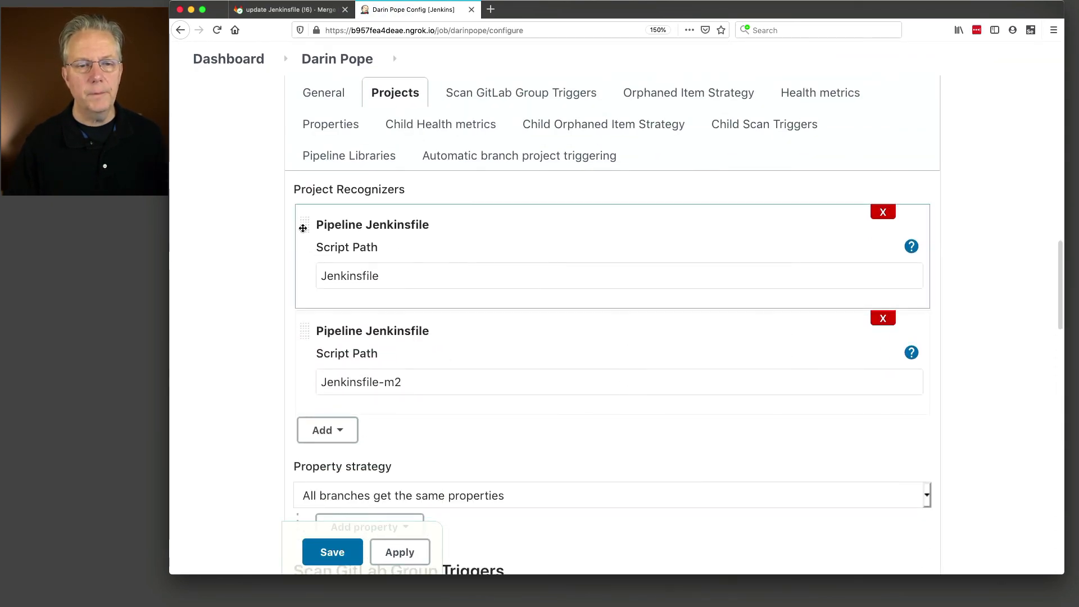
left_click_drag(303, 226, 309, 322)
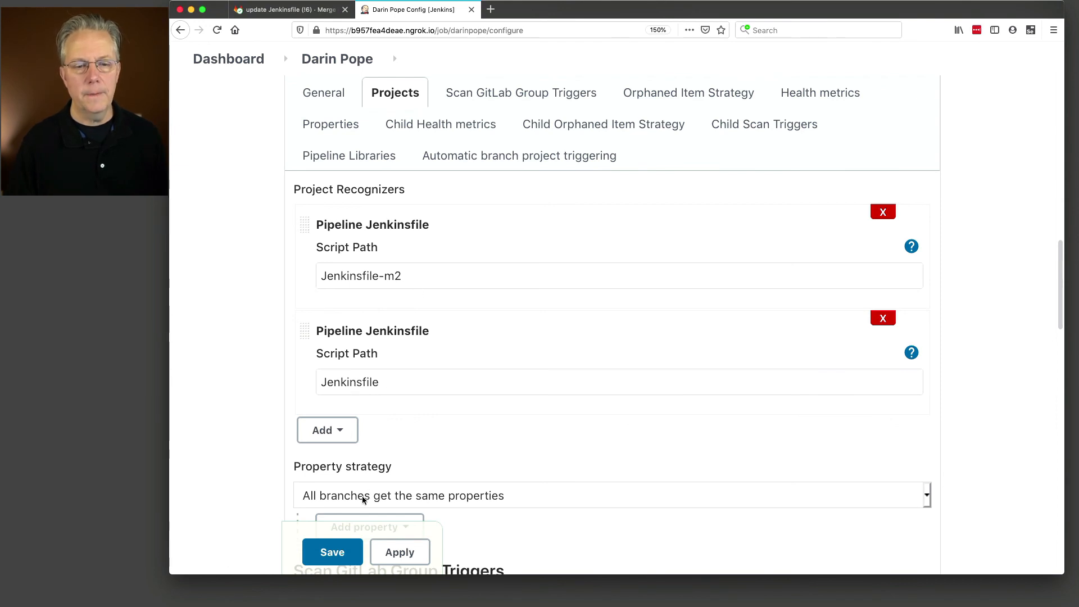
left_click(351, 555)
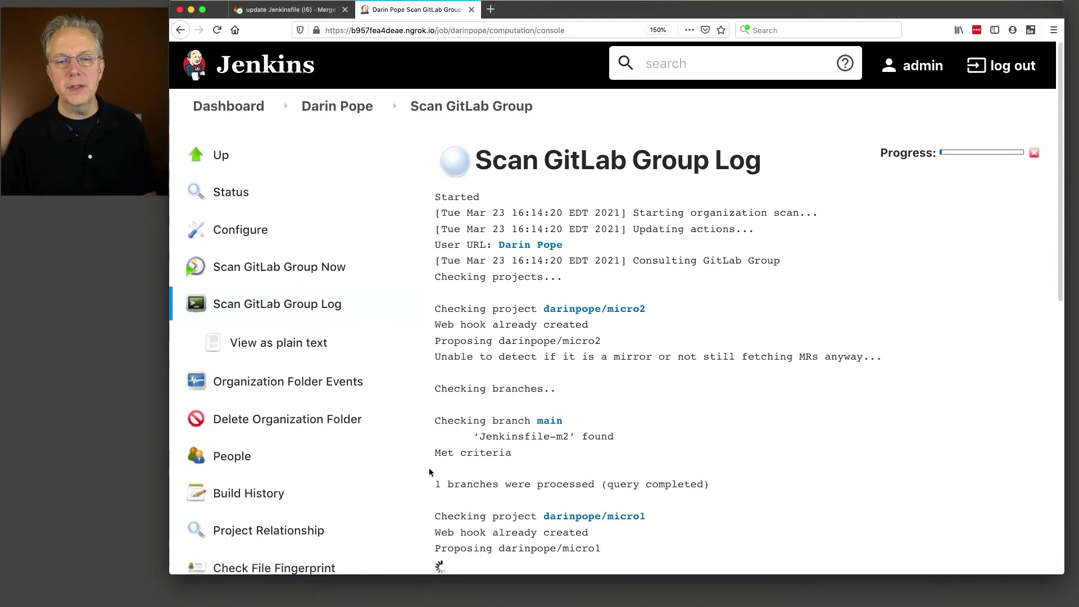
Step: Review the micro2 and micro1 sections of the new scan log to compare how each script path was evaluated
left_click_drag(436, 309, 725, 486)
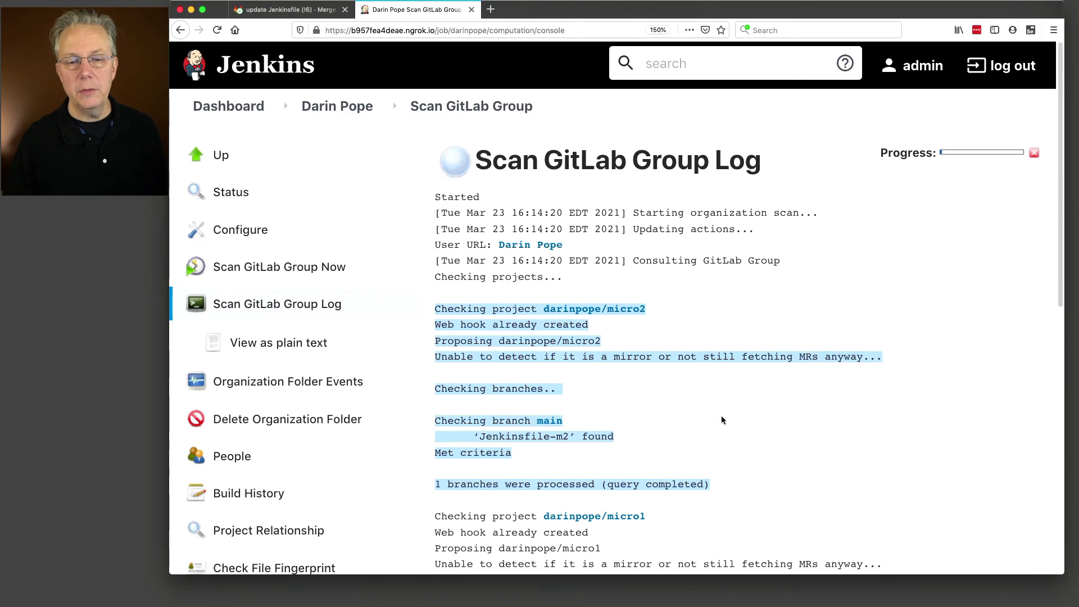
scroll(721, 418, "down", 5)
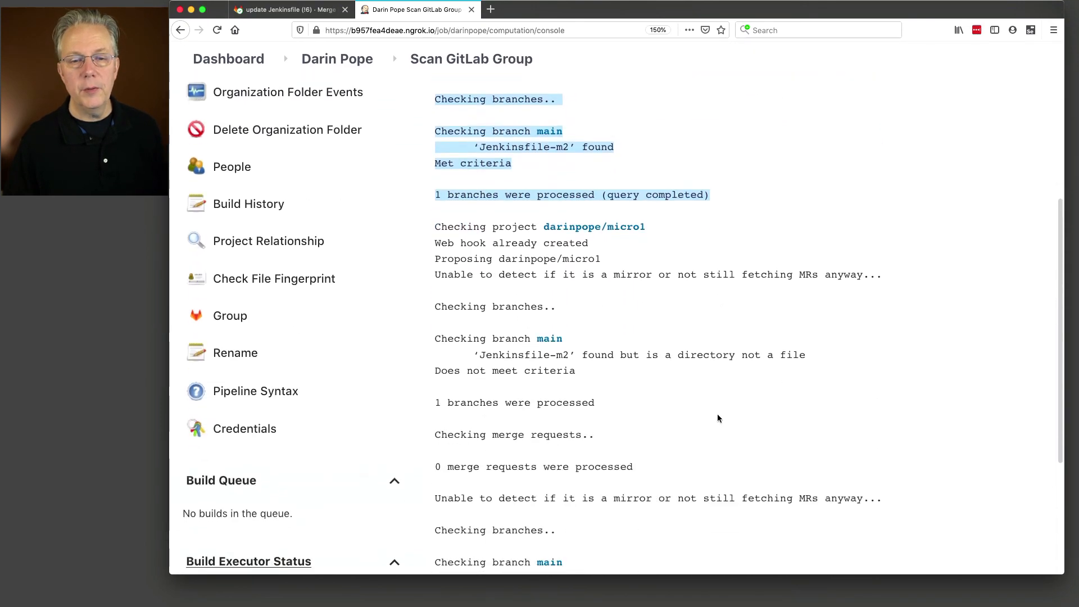
scroll(702, 407, "down", 3)
left_click_drag(434, 84, 740, 516)
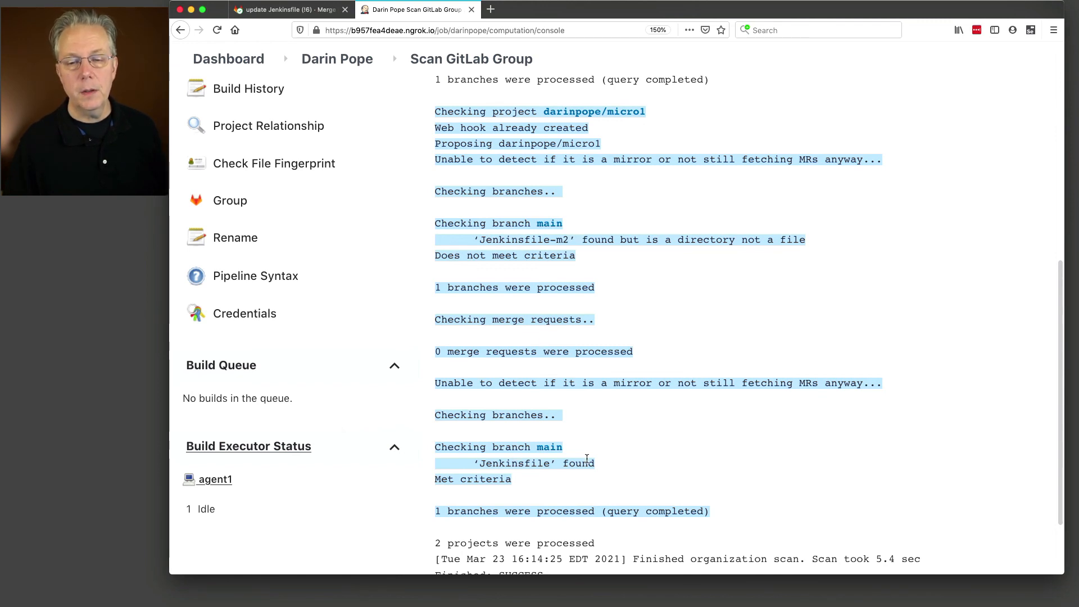
Step: Build micro2's main branch again and check in the new build's console output which Jenkinsfile was obtained
left_click(342, 60)
left_click(625, 370)
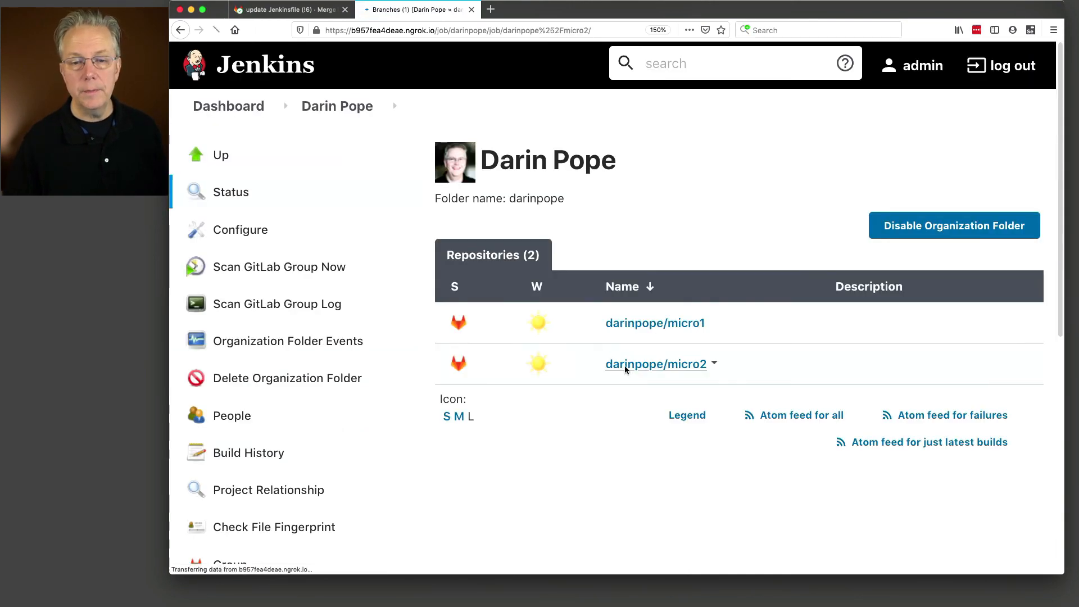
left_click(563, 300)
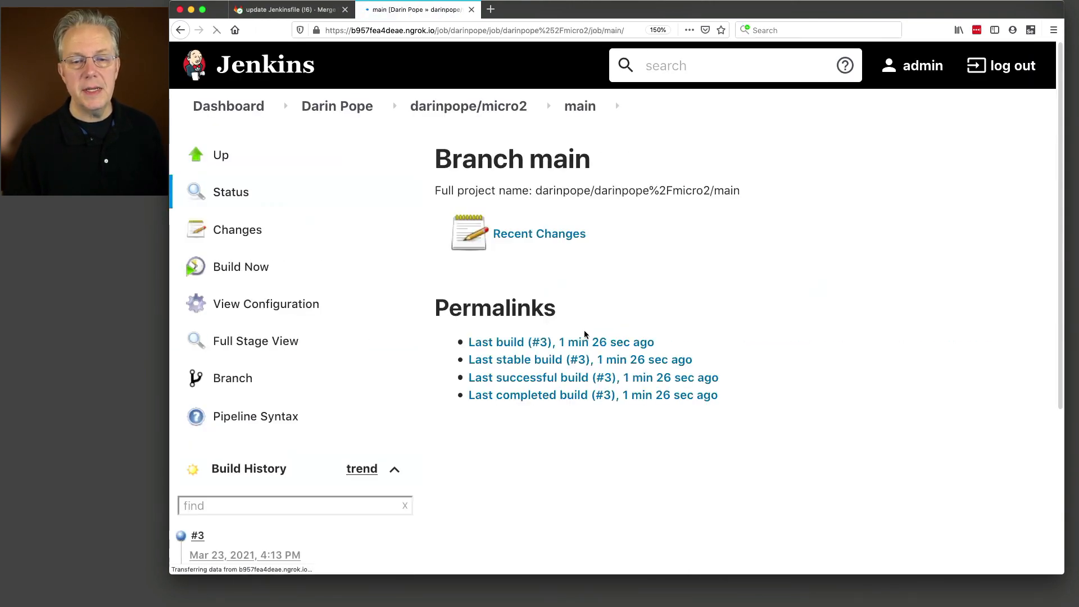
left_click(267, 272)
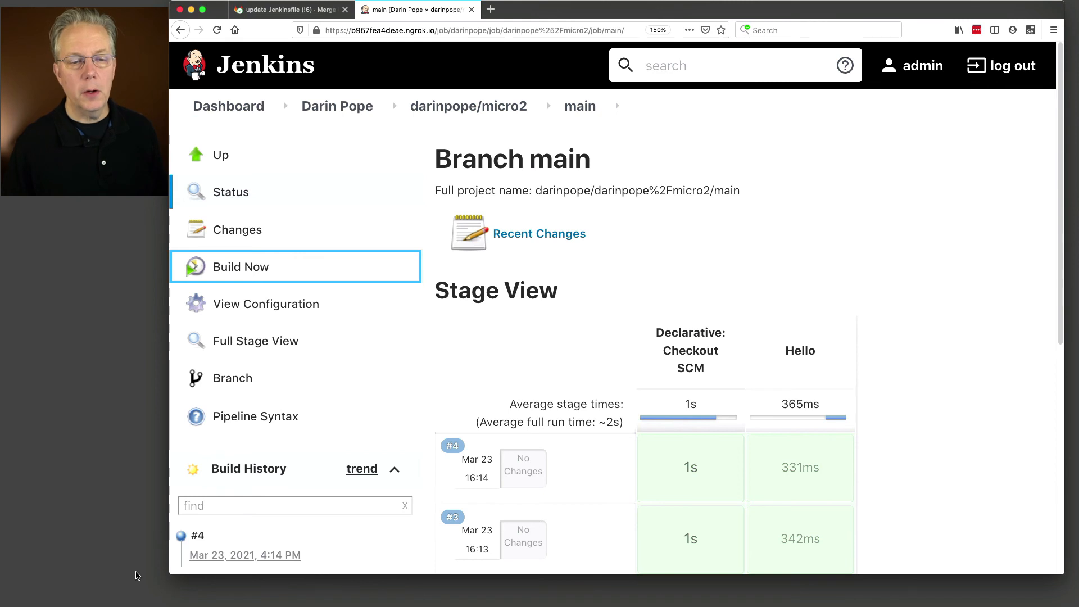
left_click(177, 536)
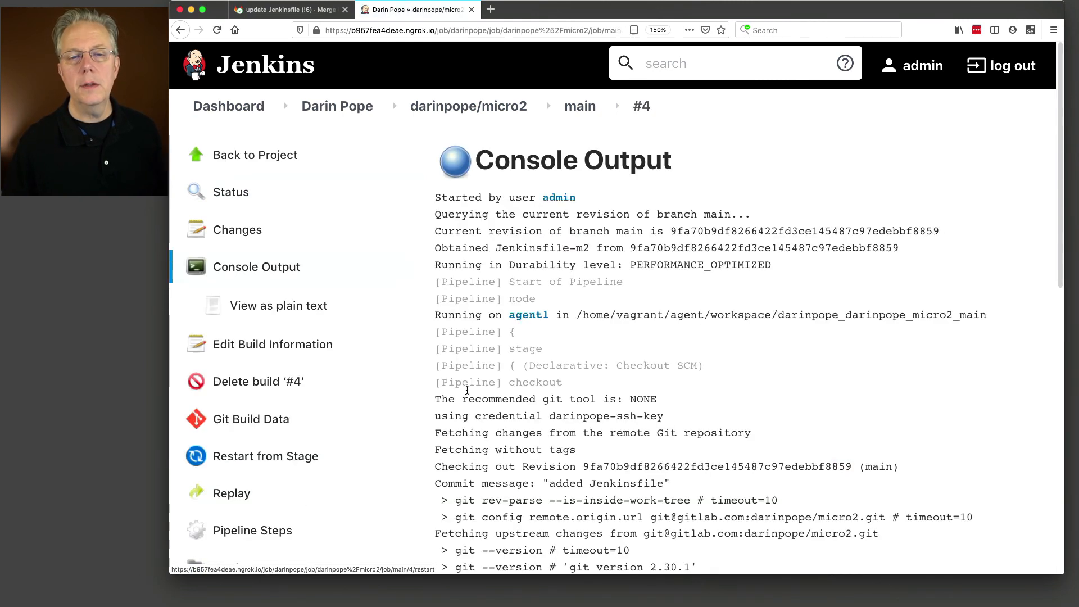
left_click_drag(495, 249, 587, 249)
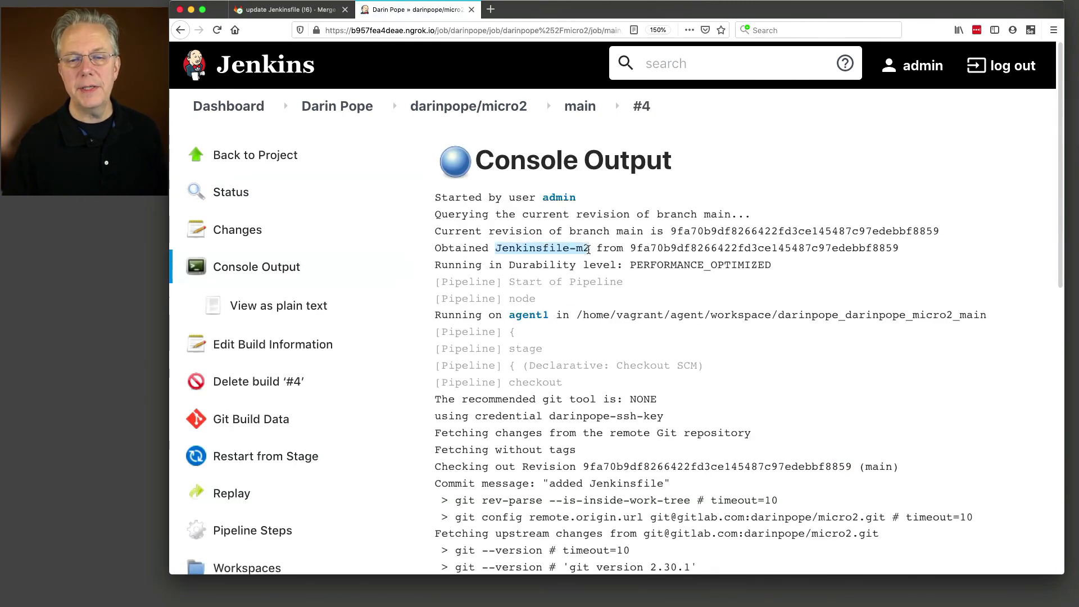